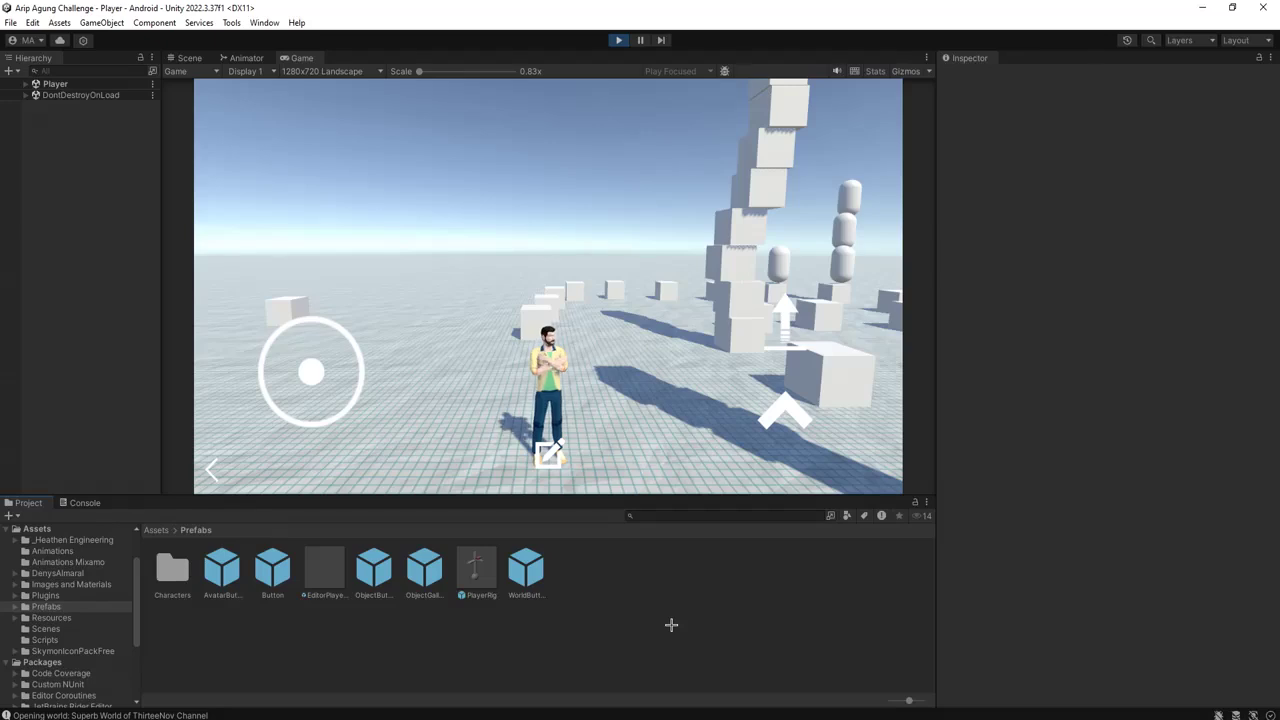
# Step: Walk the character forward, then steer it up-left and right with the joystick, watching it turn
pyautogui.press('w')
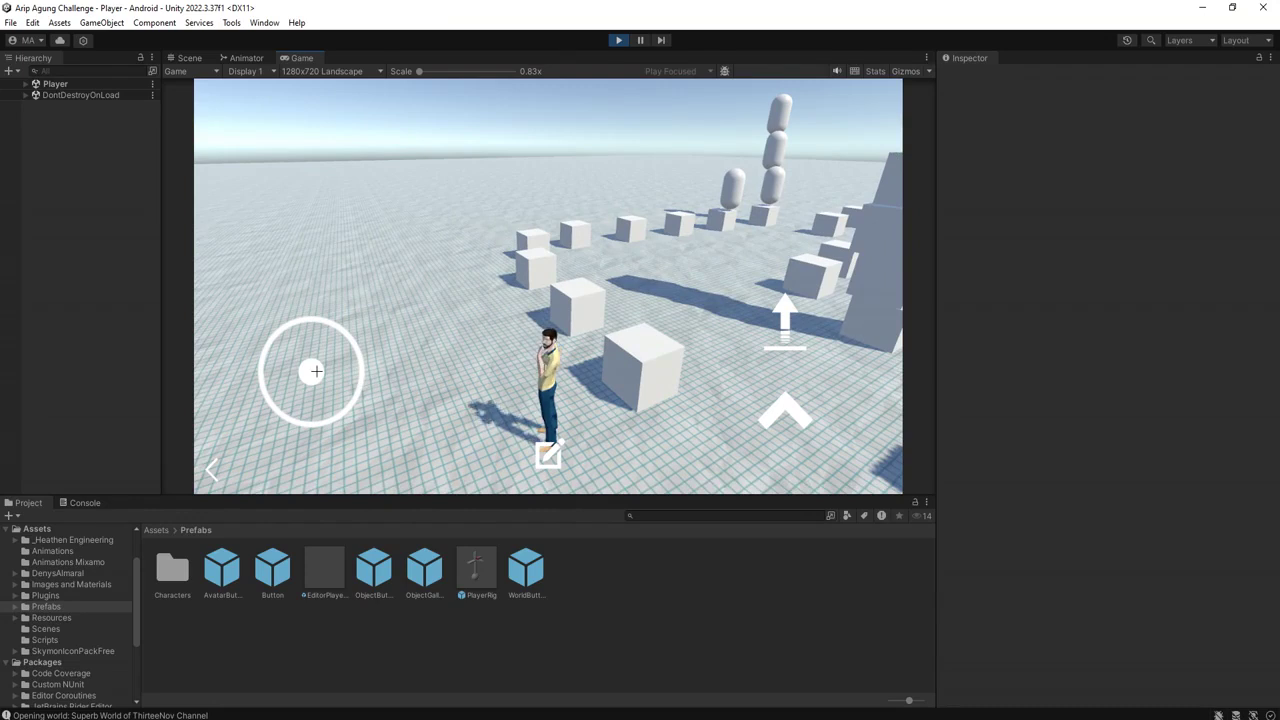
pyautogui.moveTo(316, 371); pyautogui.dragTo(150, 244)
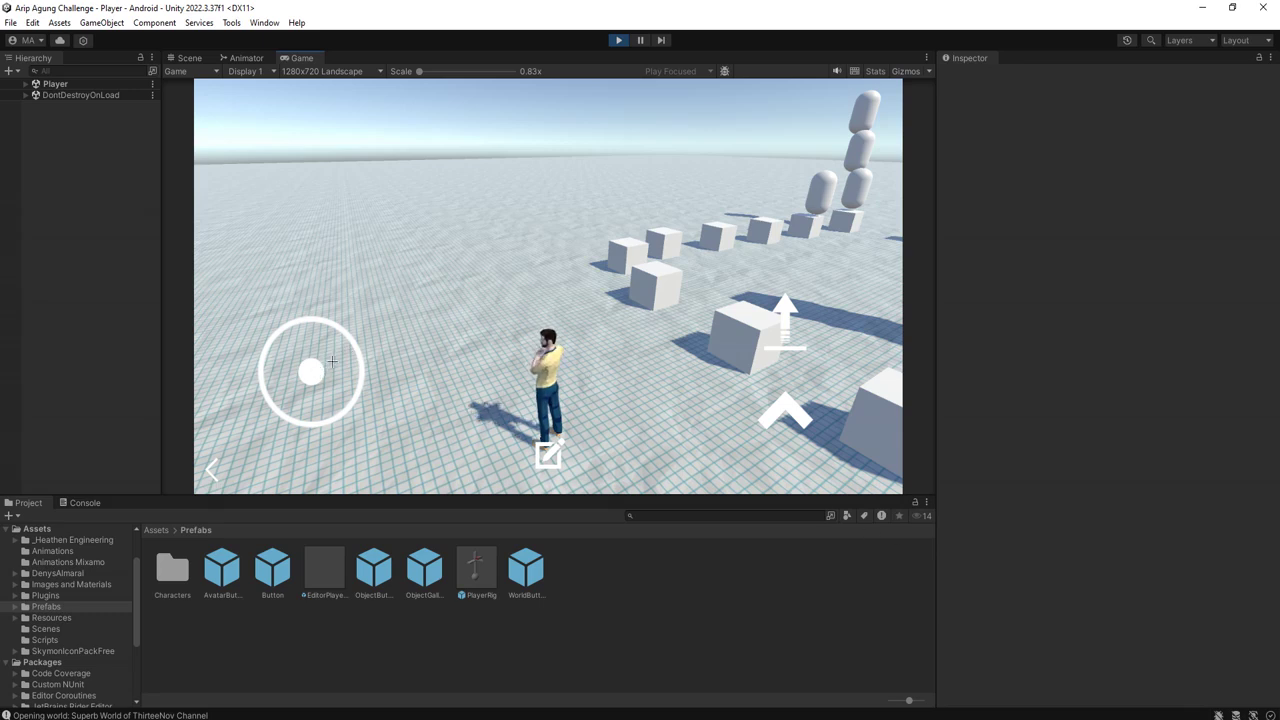
pyautogui.moveTo(331, 362); pyautogui.dragTo(391, 409)
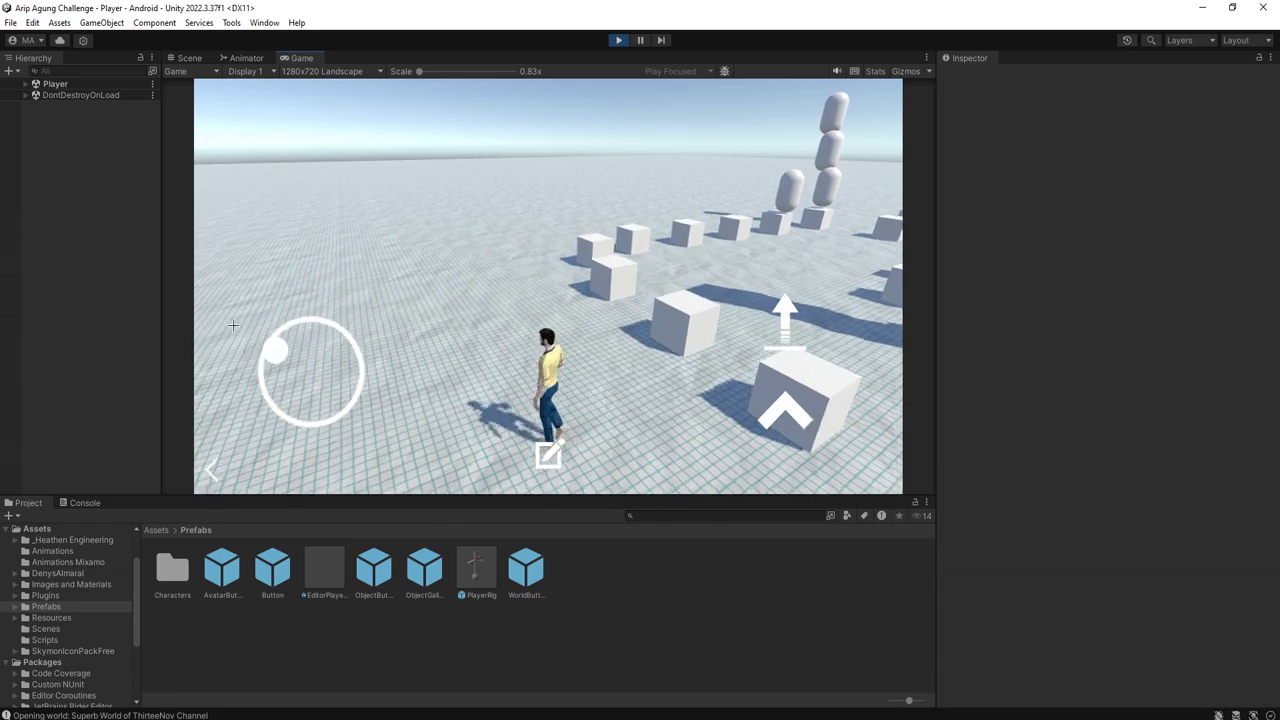
pyautogui.moveTo(312, 373)
pyautogui.mouseDown()
pyautogui.moveTo(251, 340)
pyautogui.moveTo(426, 384)
pyautogui.moveTo(234, 408)
pyautogui.mouseUp()
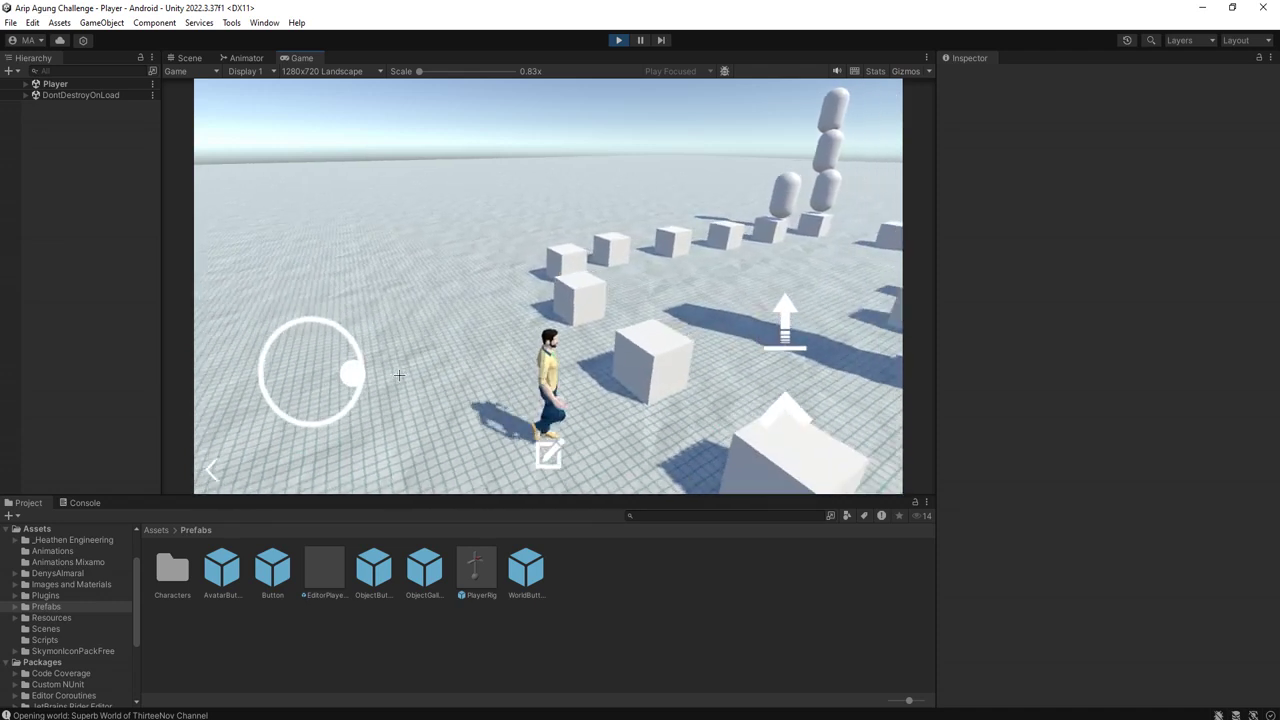
pyautogui.moveTo(234, 408)
pyautogui.mouseDown()
pyautogui.moveTo(349, 363)
pyautogui.moveTo(182, 389)
pyautogui.moveTo(168, 440)
pyautogui.moveTo(469, 381)
pyautogui.moveTo(586, 409)
pyautogui.mouseUp()
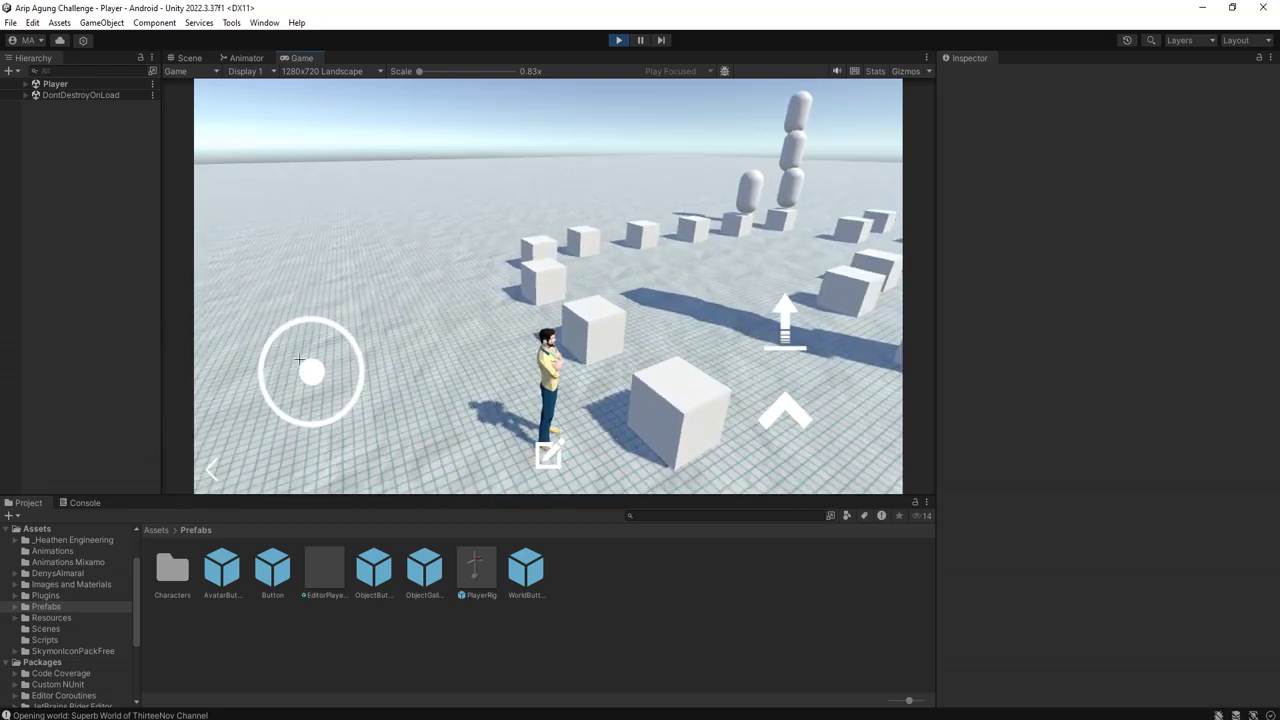
pyautogui.moveTo(301, 358); pyautogui.dragTo(346, 372)
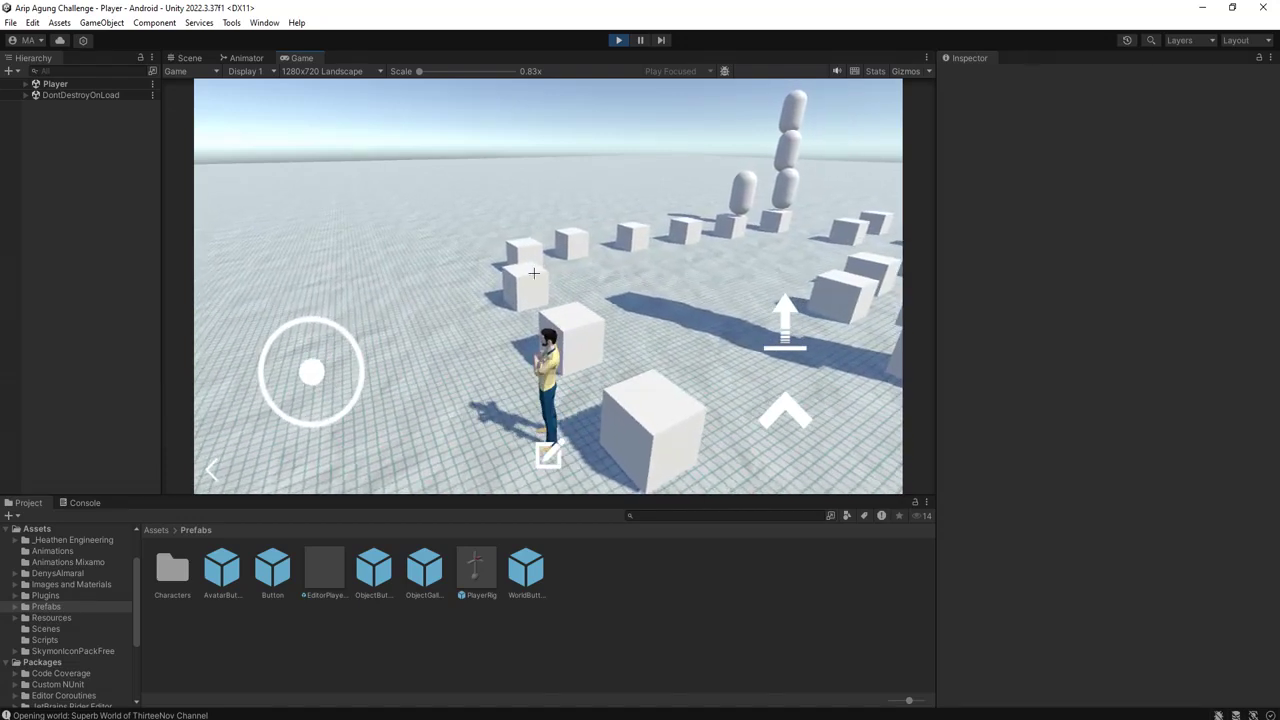
pyautogui.rightClick(331, 712)
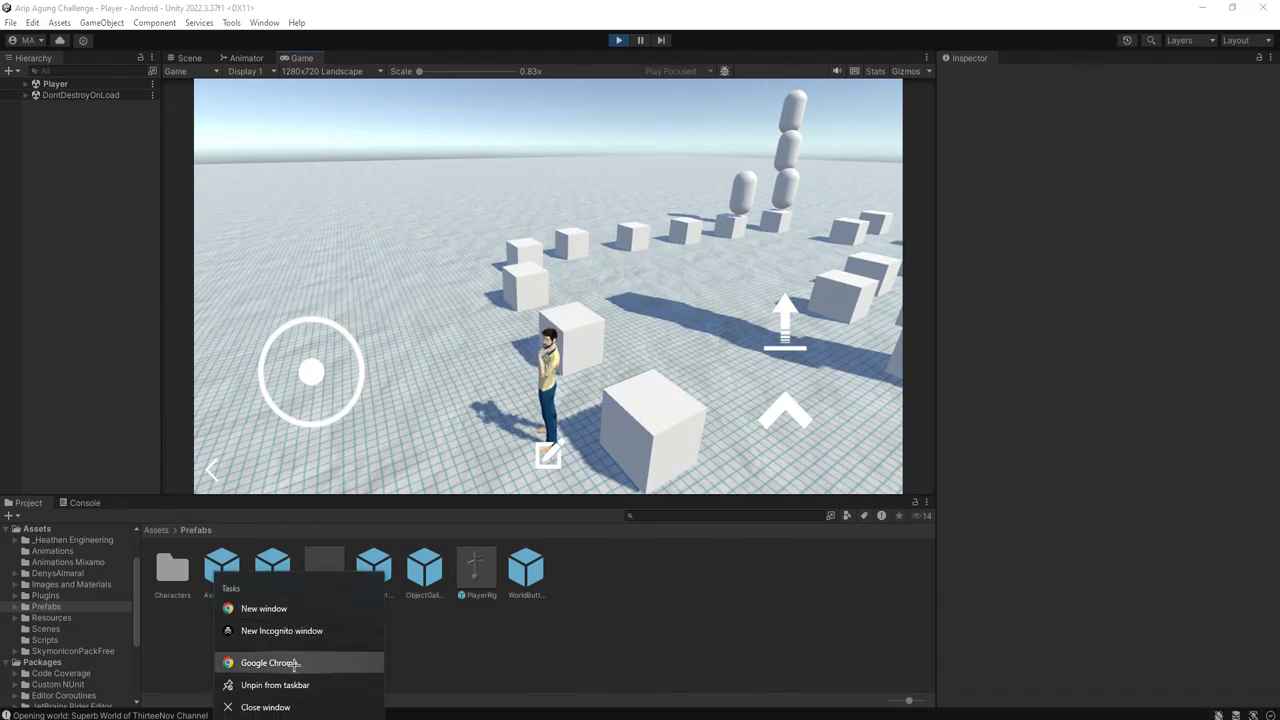
# Step: Open a new maximized Chrome window and search Google for 'lerp'
pyautogui.click(268, 662)
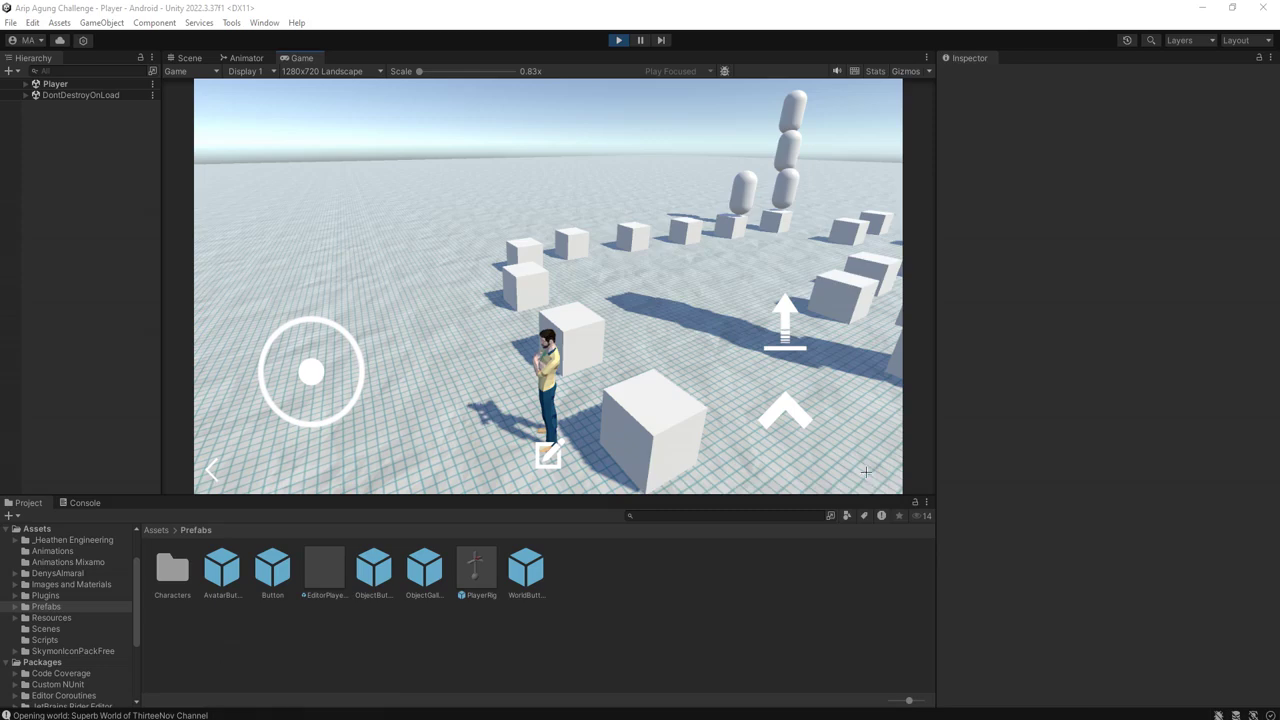
pyautogui.doubleClick(934, 31)
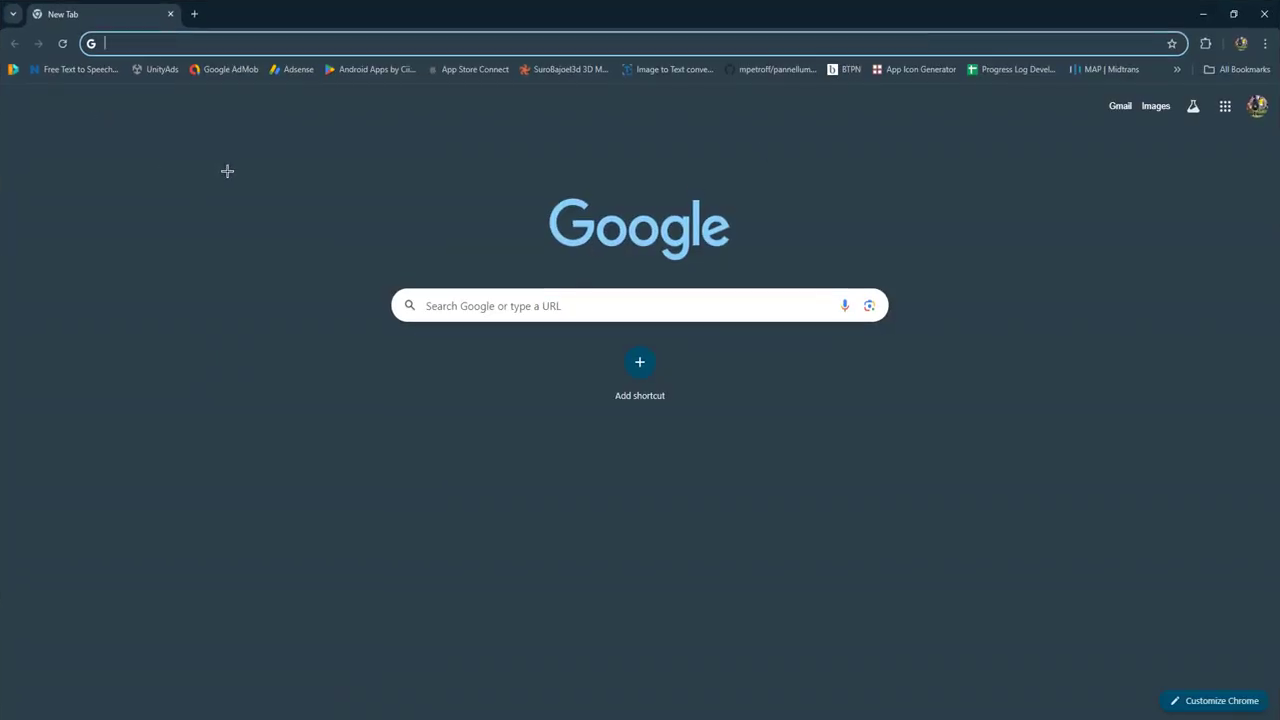
pyautogui.write('lerp')
pyautogui.press('Return')
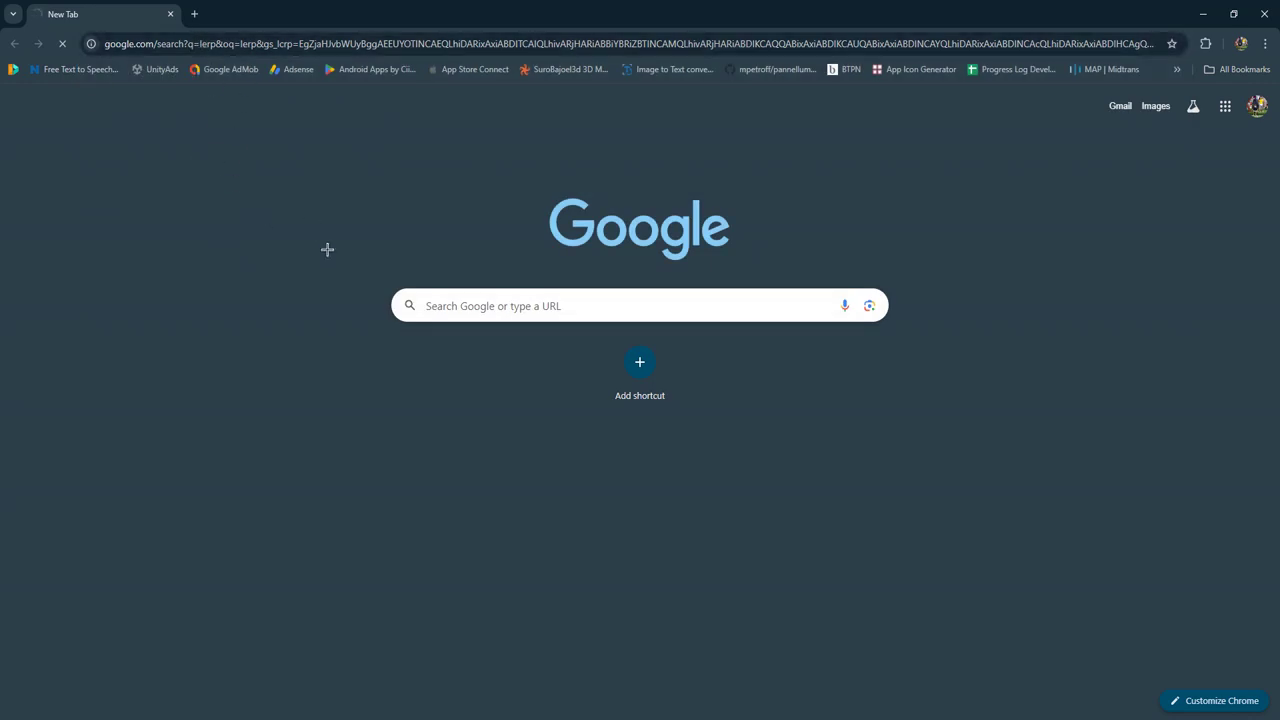
# Step: In a new tab, search Google for 'unity rotate smooth lerp' and scroll the results
pyautogui.click(195, 13)
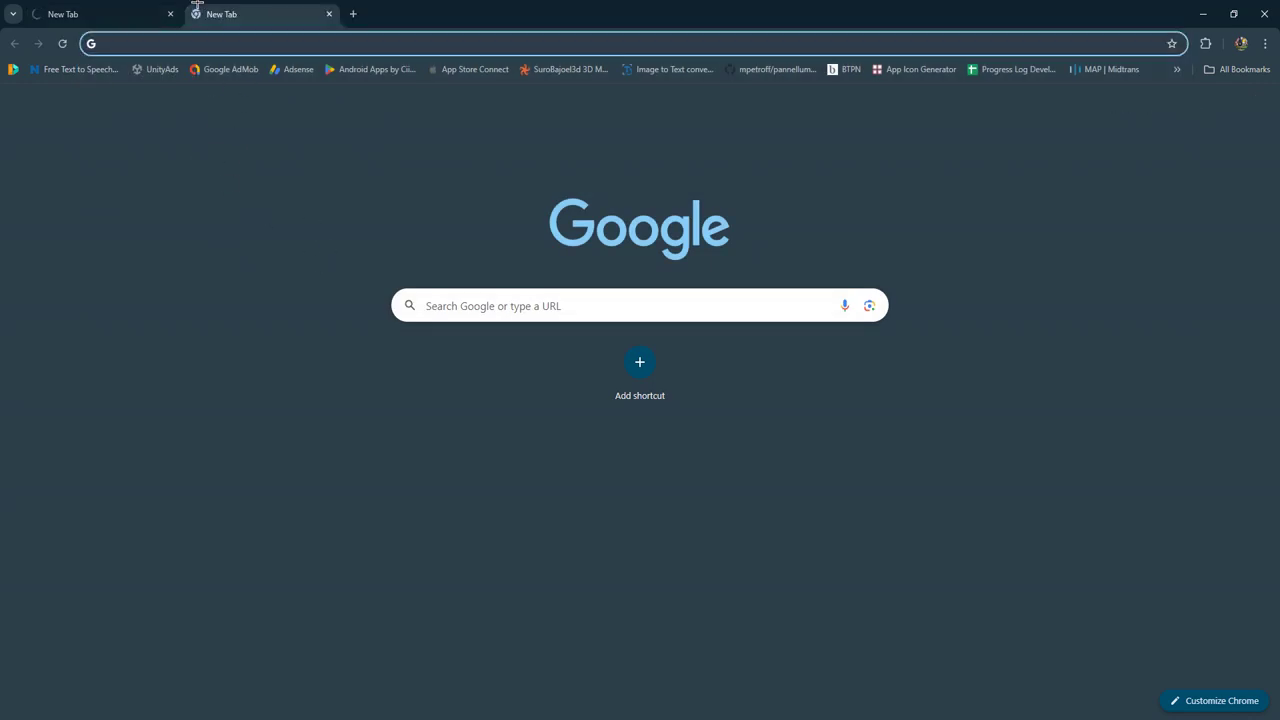
pyautogui.write('unity r')
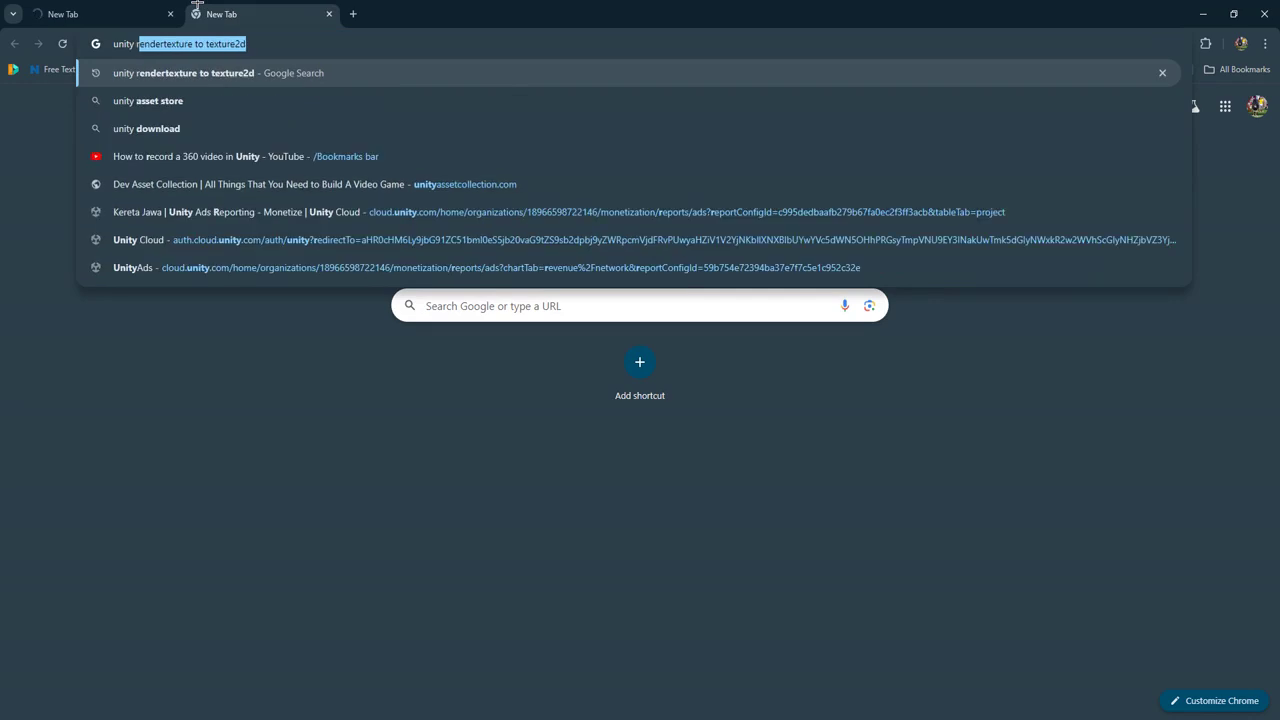
pyautogui.write('otate smooth ')
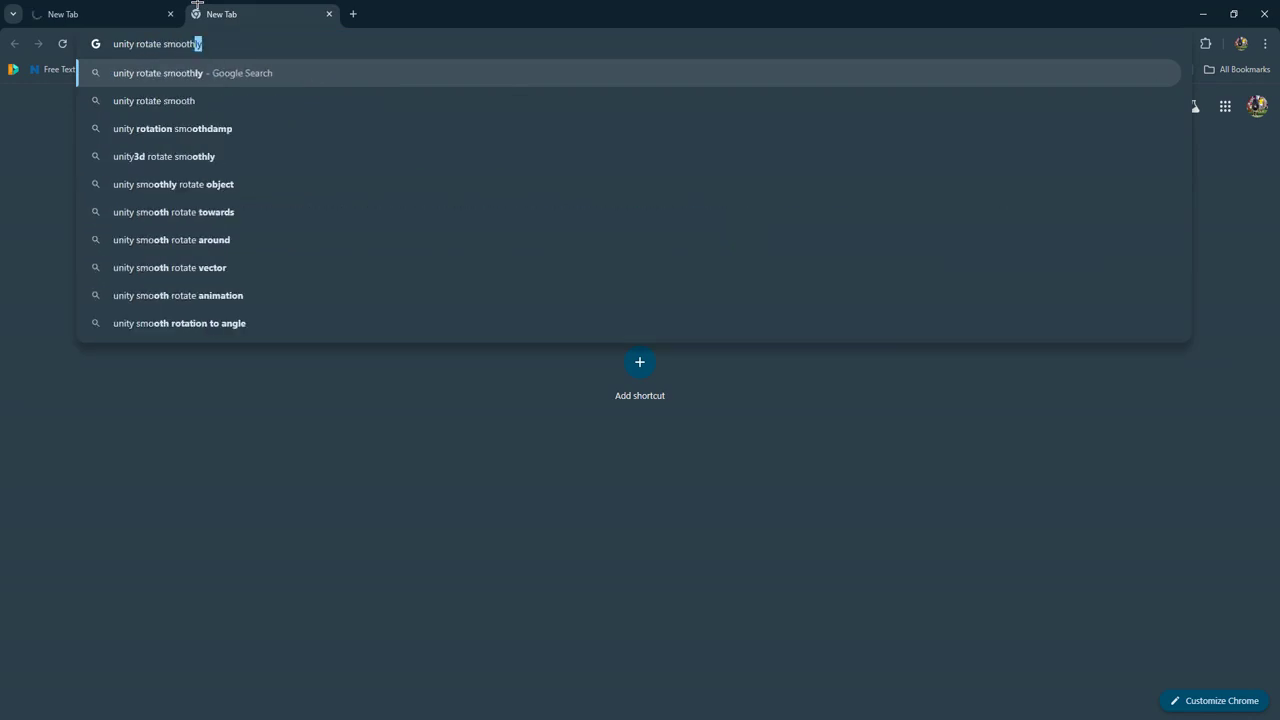
pyautogui.write('lerp')
pyautogui.press('Return')
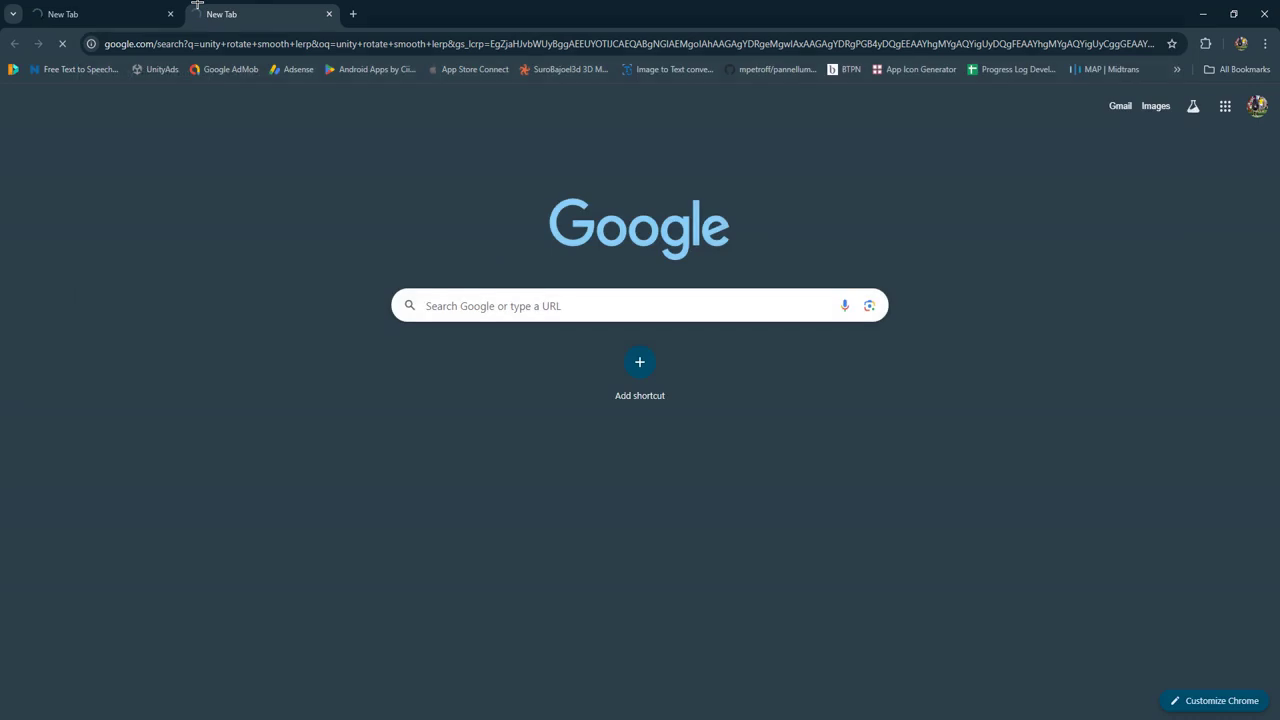
pyautogui.scroll(-5, 453, 513)
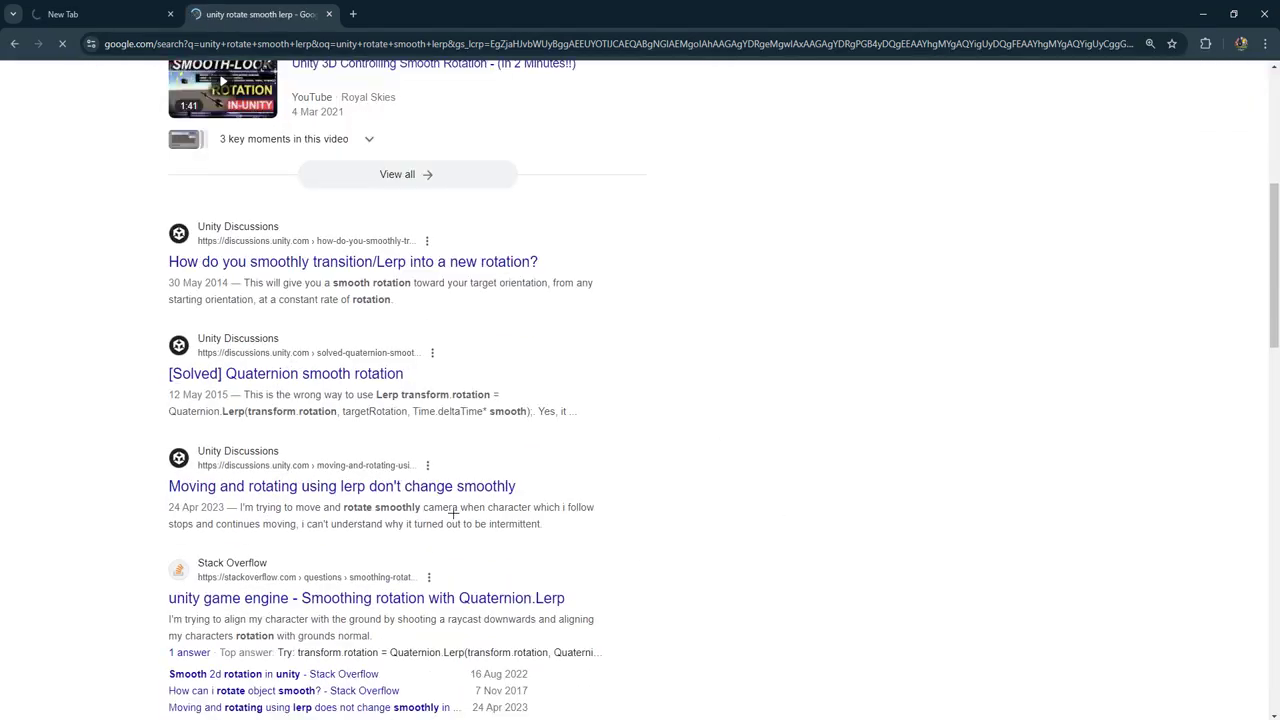
# Step: Open the smooth-transition and 'Moving and rotating' Discussions threads in new tabs
pyautogui.rightClick(430, 228)
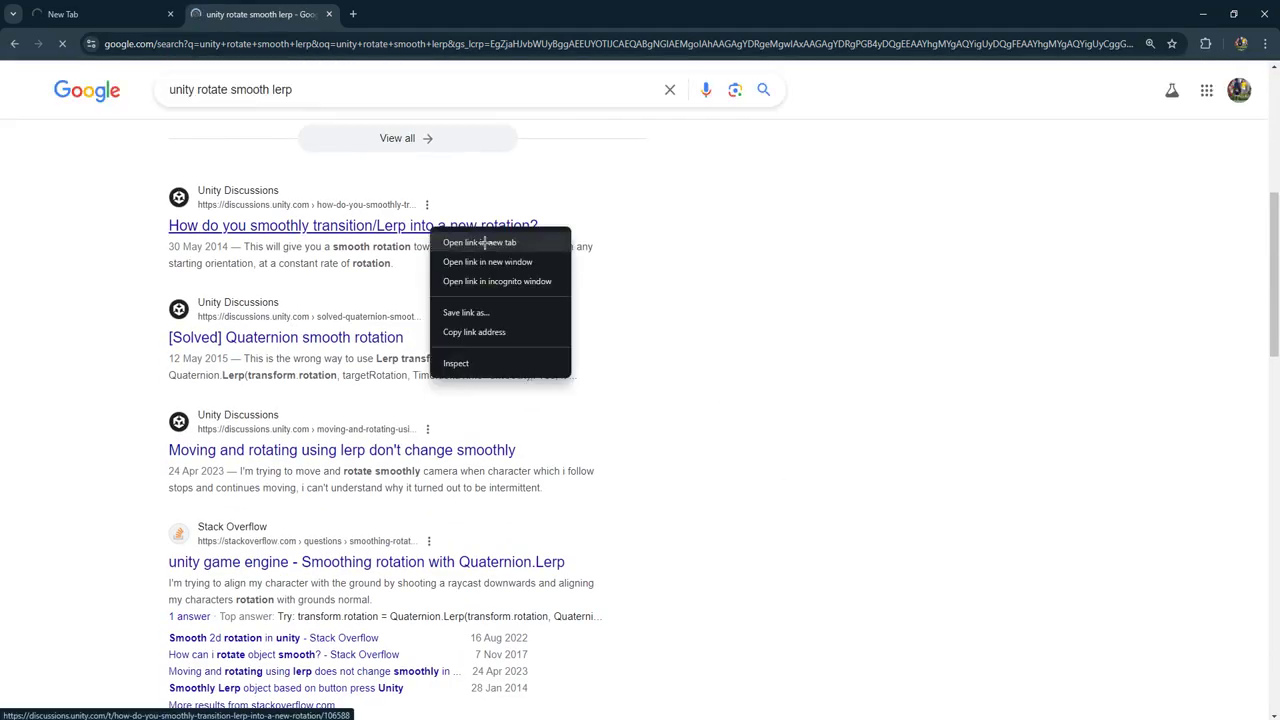
pyautogui.click(483, 242)
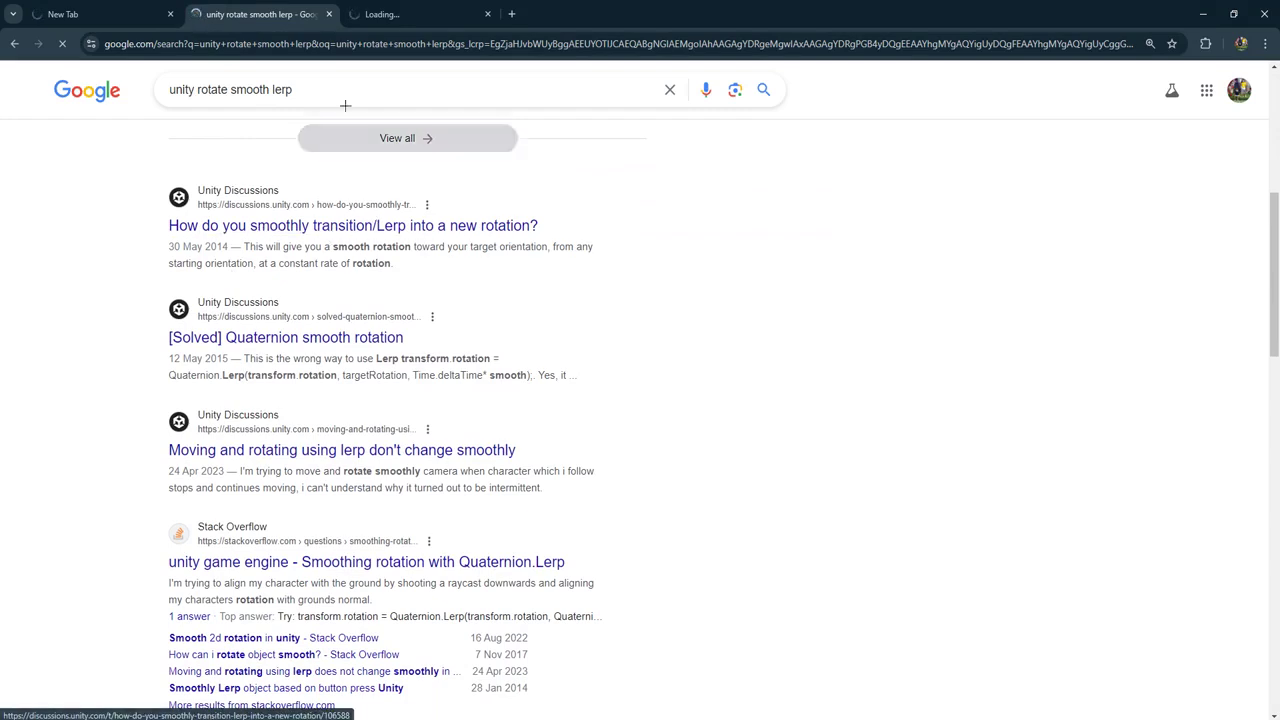
pyautogui.click(415, 14)
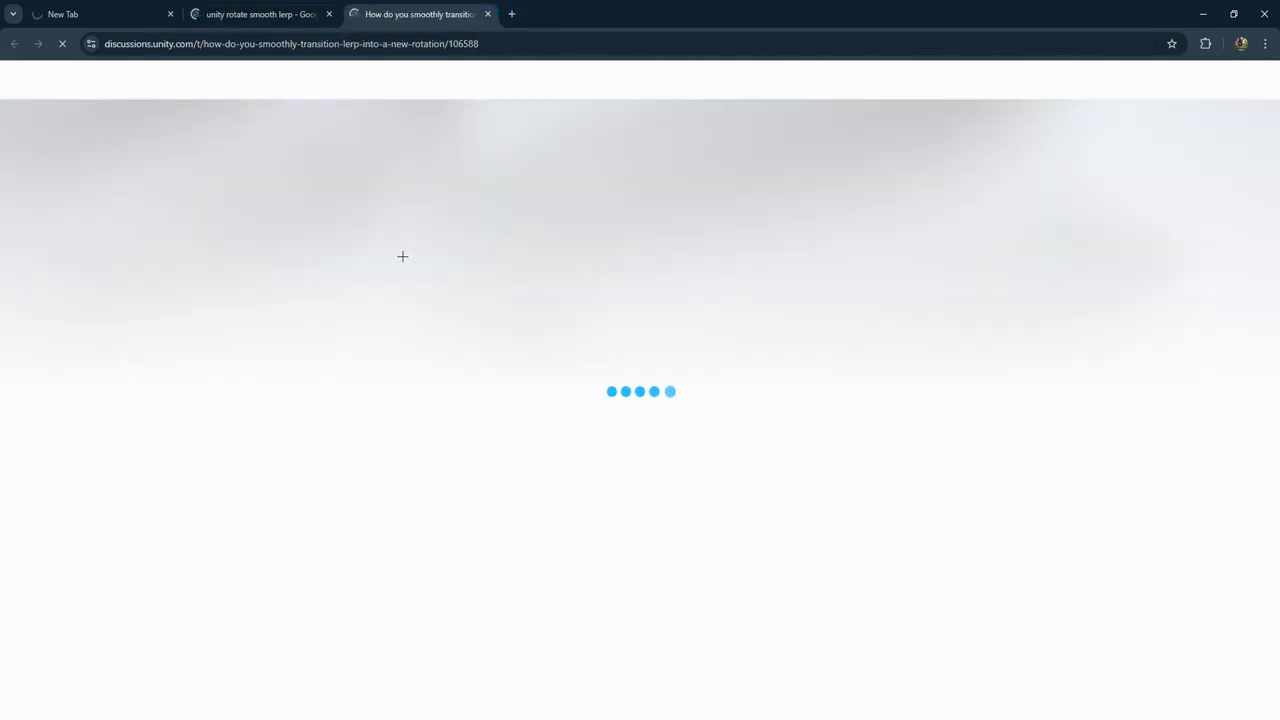
pyautogui.click(260, 14)
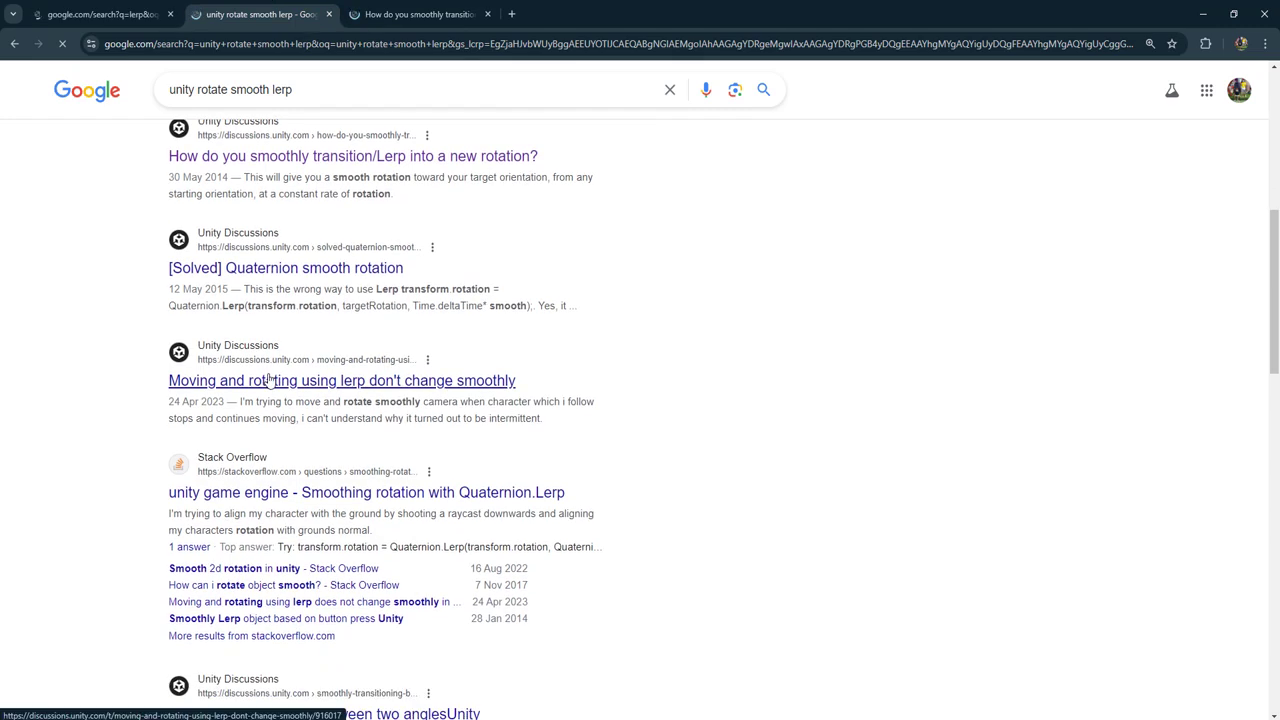
pyautogui.rightClick(270, 380)
pyautogui.click(310, 394)
# Step: Switch between the two thread tabs and read through the smooth-transition thread
pyautogui.click(425, 14)
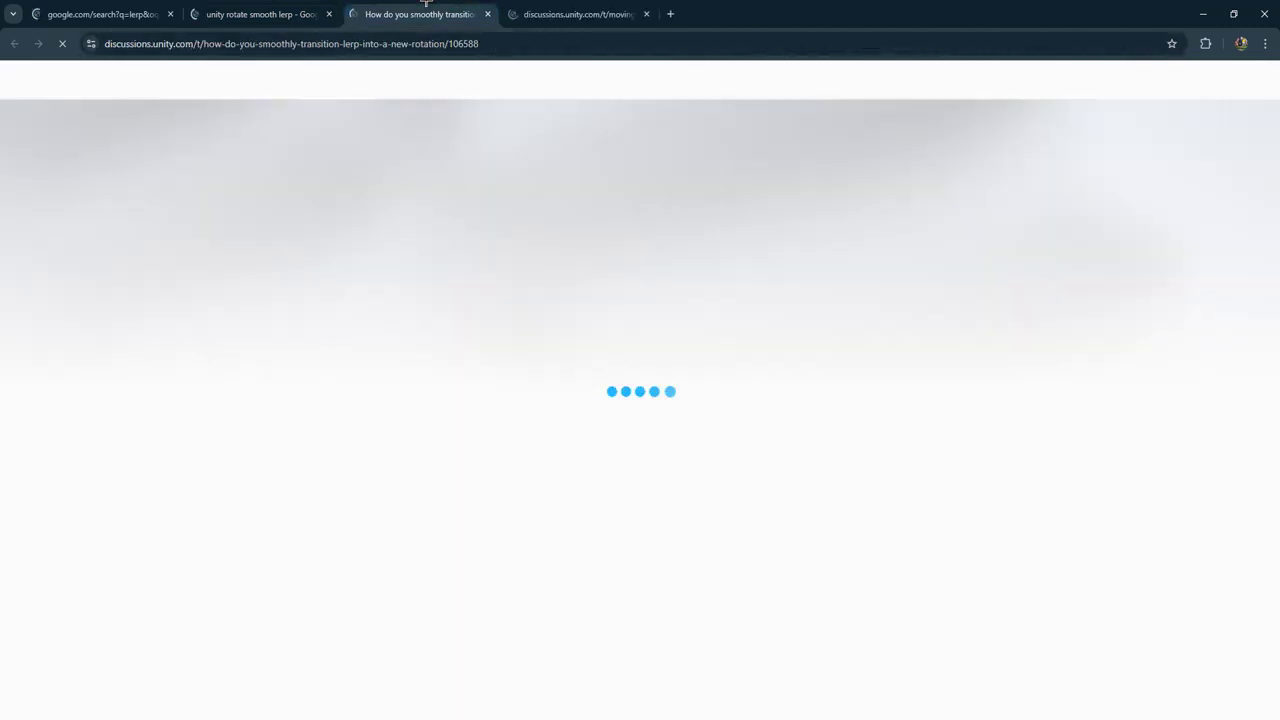
pyautogui.click(560, 5)
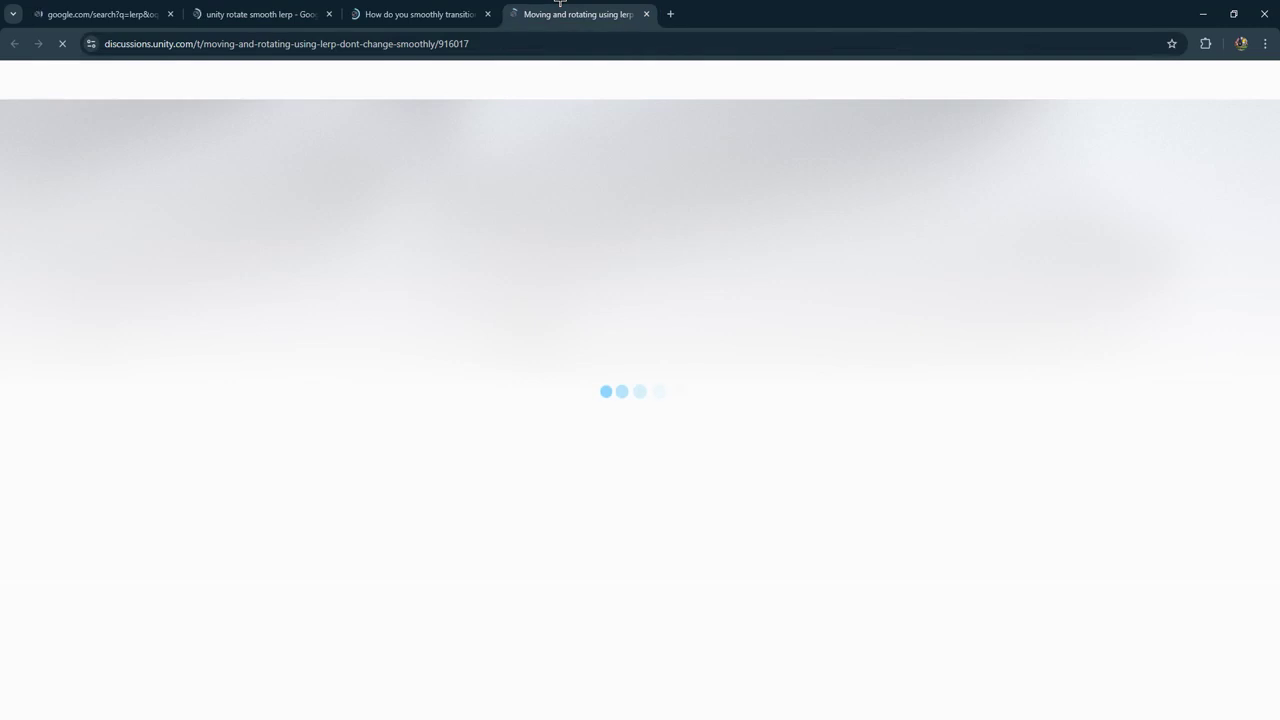
pyautogui.click(425, 14)
pyautogui.click(256, 5)
pyautogui.click(393, 5)
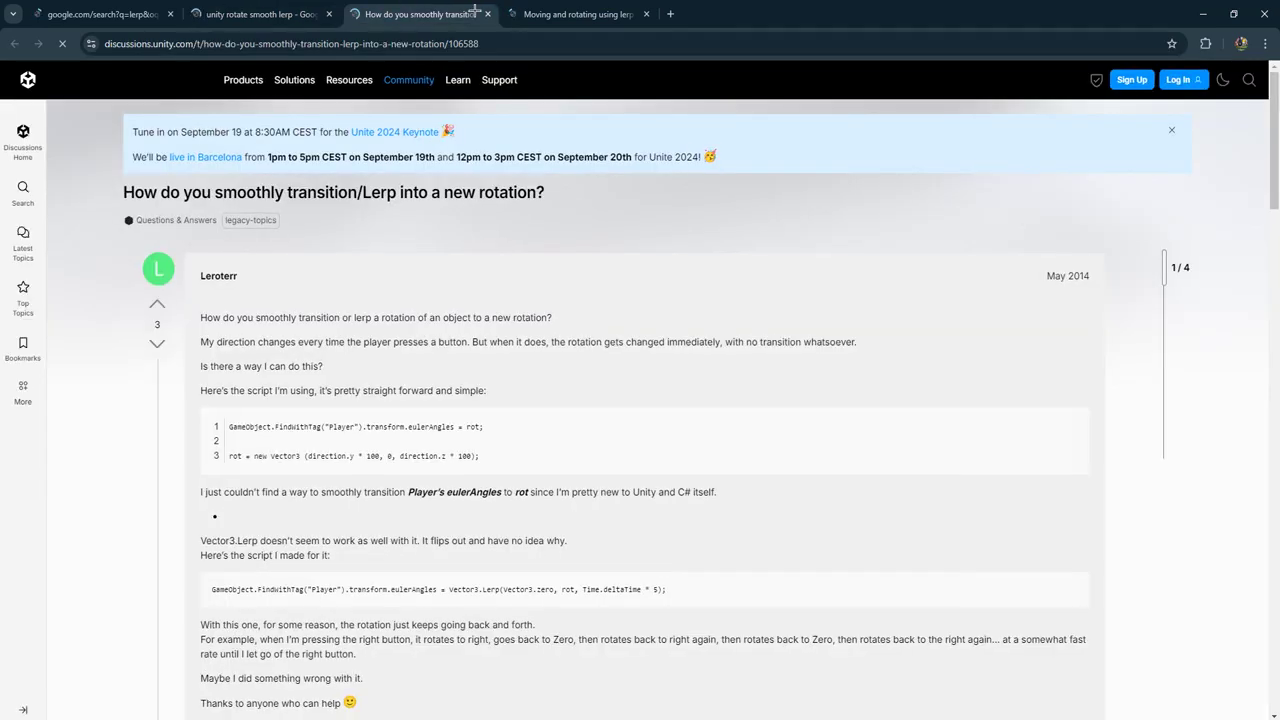
pyautogui.scroll(-2, 345, 503)
pyautogui.scroll(-5, 364, 523)
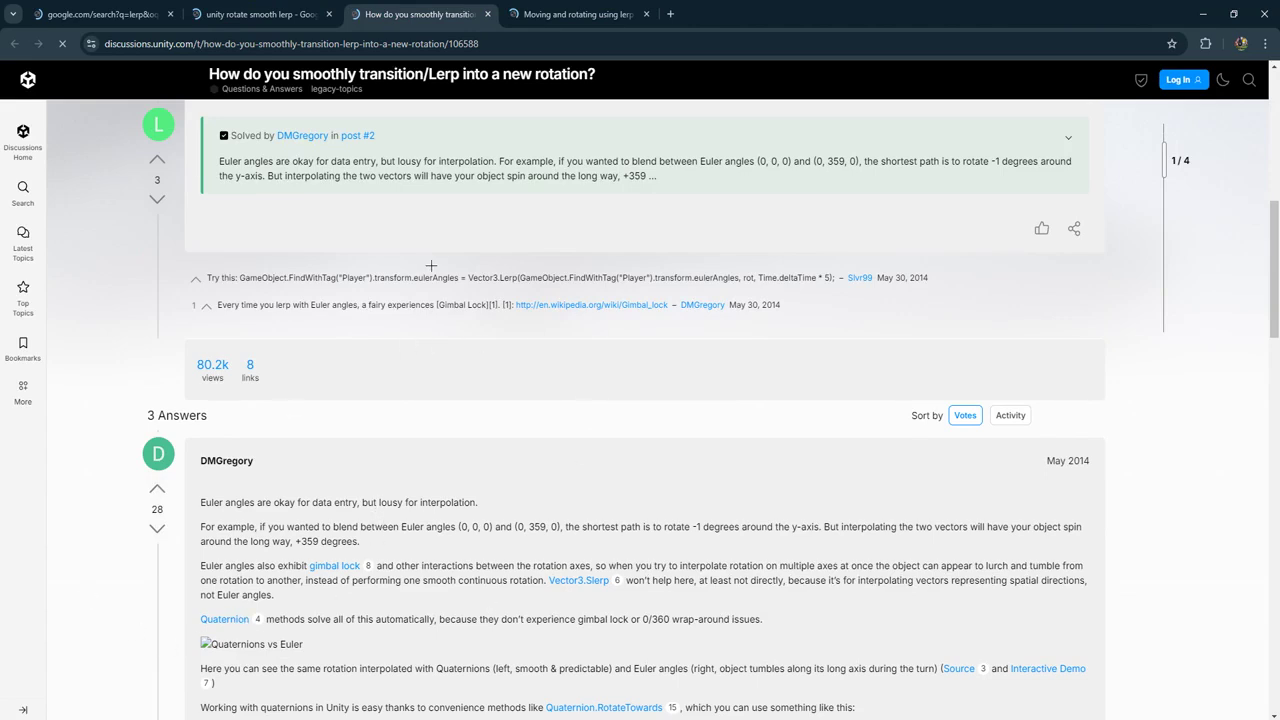
pyautogui.scroll(1, 412, 285)
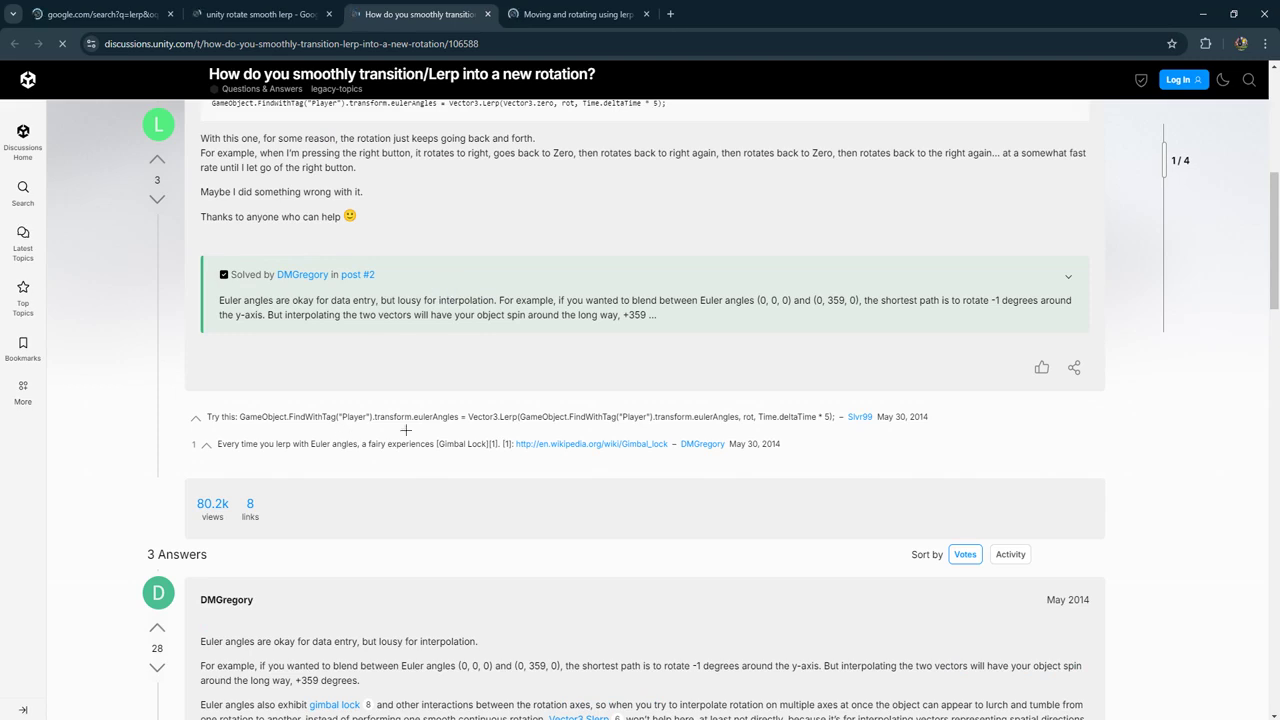
pyautogui.click(558, 12)
pyautogui.click(420, 14)
# Step: On the 'Moving and rotating' thread, search the page for 'lerp' to reach the camera code
pyautogui.click(570, 14)
pyautogui.scroll(-3, 543, 486)
pyautogui.scroll(-1, 543, 490)
pyautogui.scroll(-1, 543, 497)
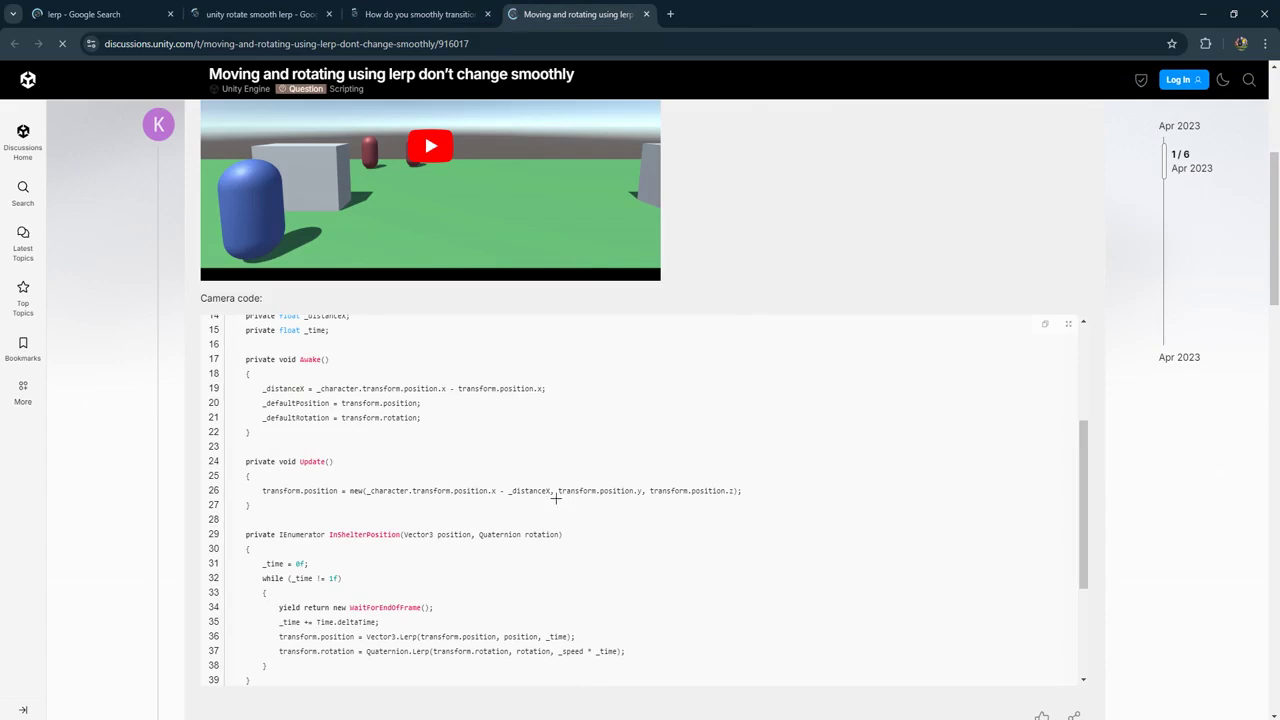
pyautogui.hotkey('ctrl', 'f')
pyautogui.write('lerp')
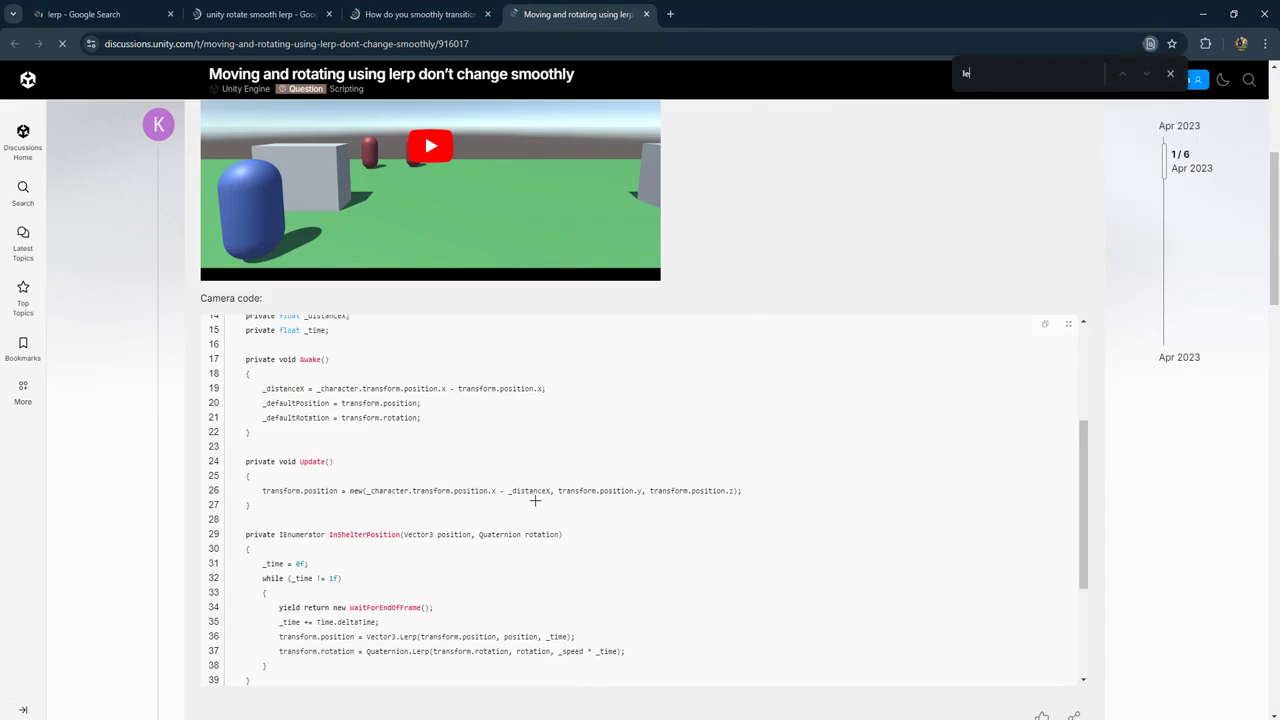
pyautogui.scroll(-2, 535, 500)
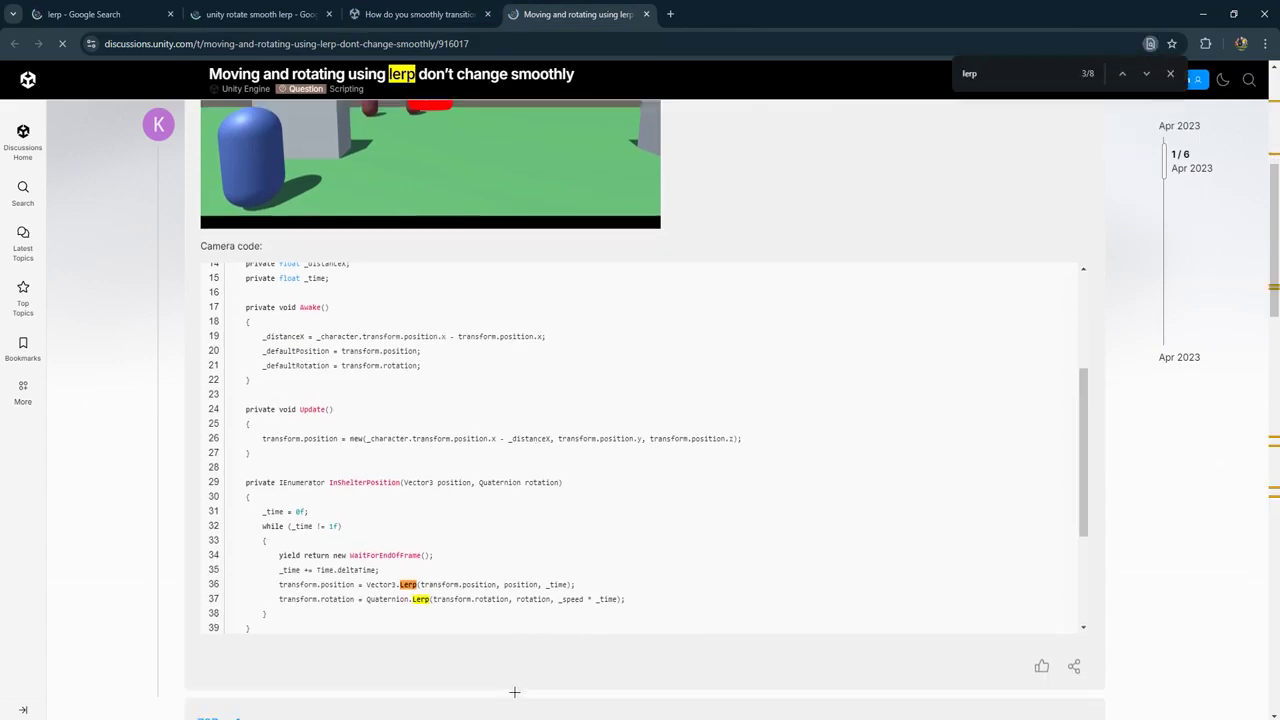
# Step: Highlight transform.rotation, Lerp and the whole of line 37 in the camera code
pyautogui.moveTo(281, 443); pyautogui.dragTo(348, 443)
pyautogui.click(314, 447)
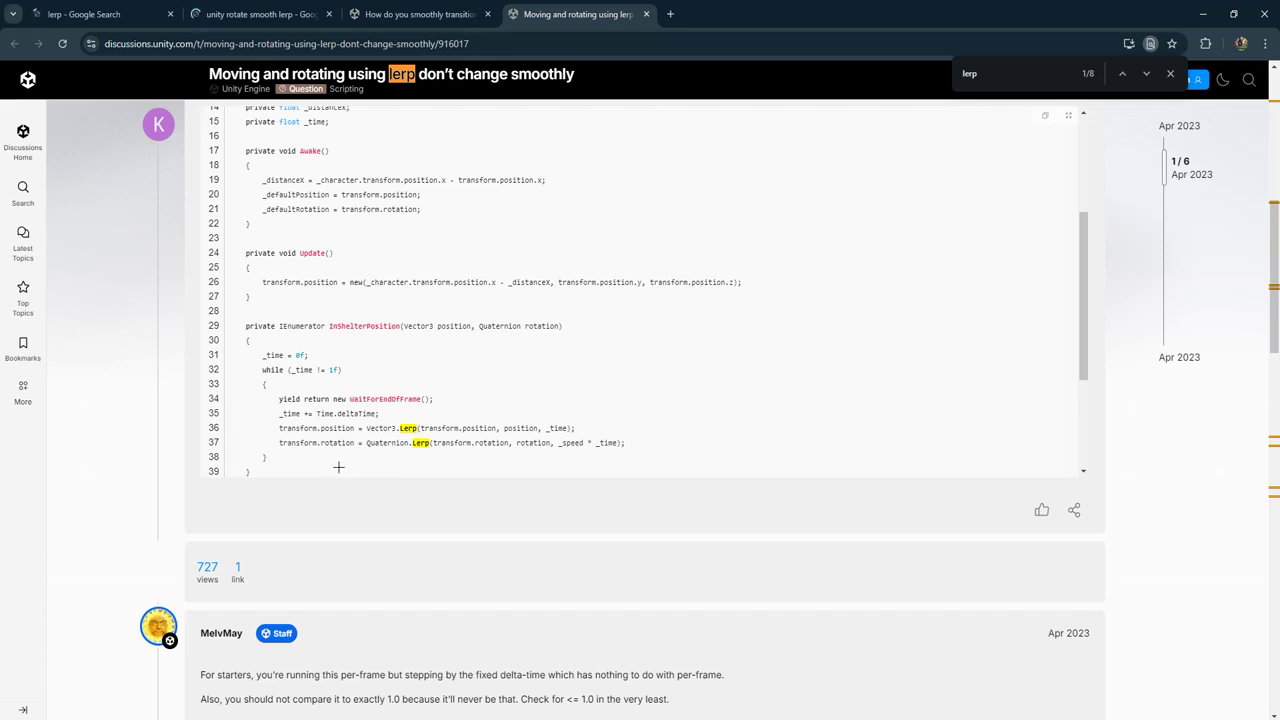
pyautogui.moveTo(282, 442); pyautogui.dragTo(626, 447)
pyautogui.doubleClick(420, 443)
pyautogui.click(507, 447)
pyautogui.doubleClick(533, 443)
pyautogui.tripleClick(530, 445)
pyautogui.click(521, 443)
# Step: Highlight line 37's rotation and _speed * _time arguments, then lines 36 and 37
pyautogui.doubleClick(533, 443)
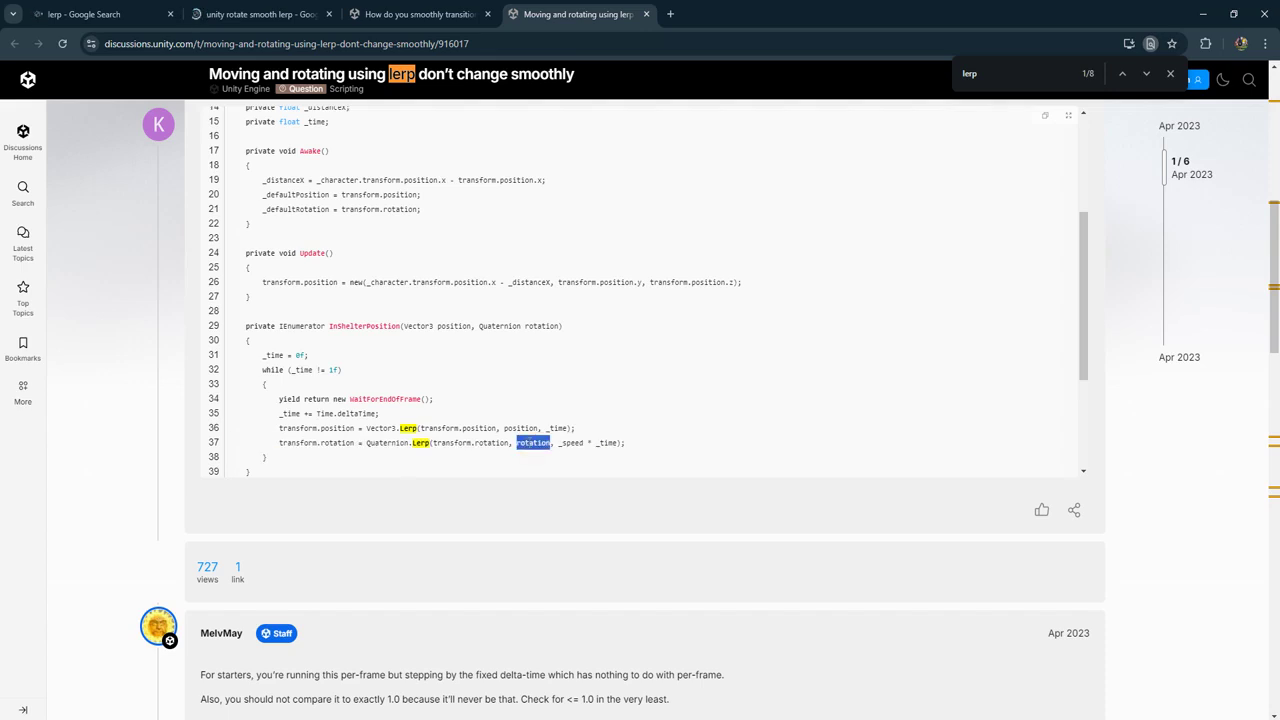
pyautogui.doubleClick(566, 443)
pyautogui.click(566, 444)
pyautogui.moveTo(560, 443); pyautogui.dragTo(624, 444)
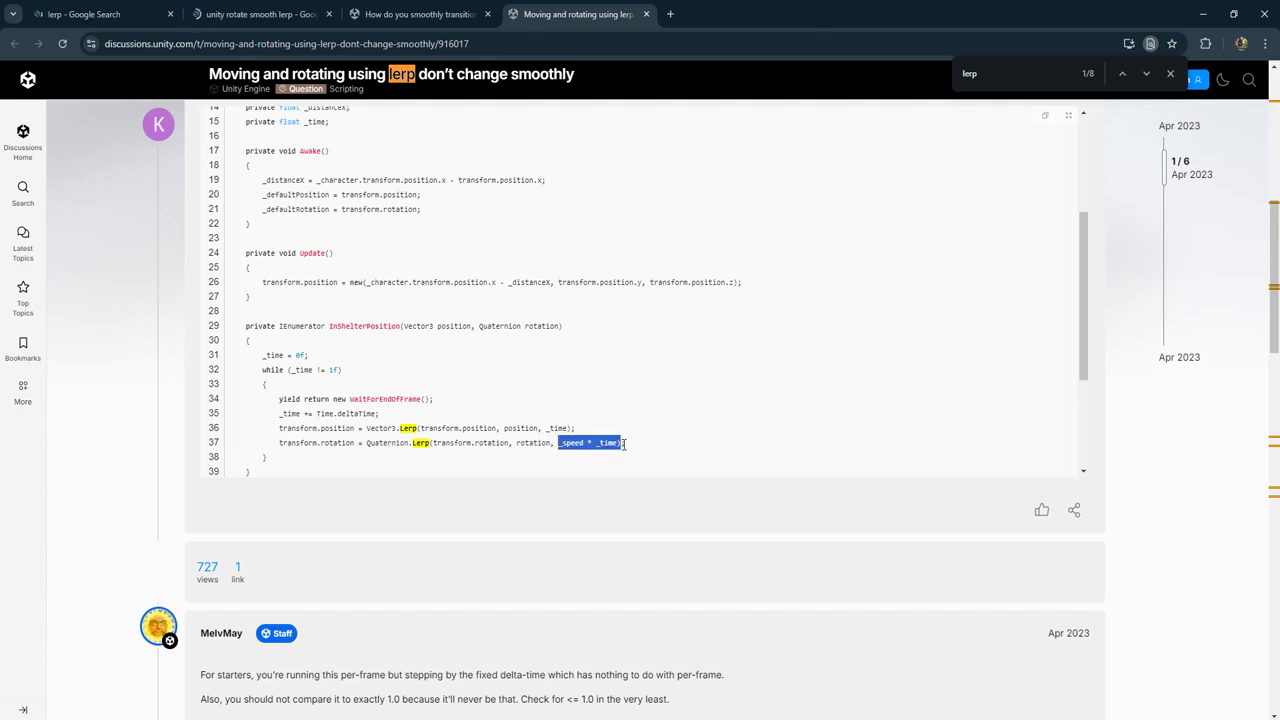
pyautogui.moveTo(375, 443); pyautogui.dragTo(511, 443)
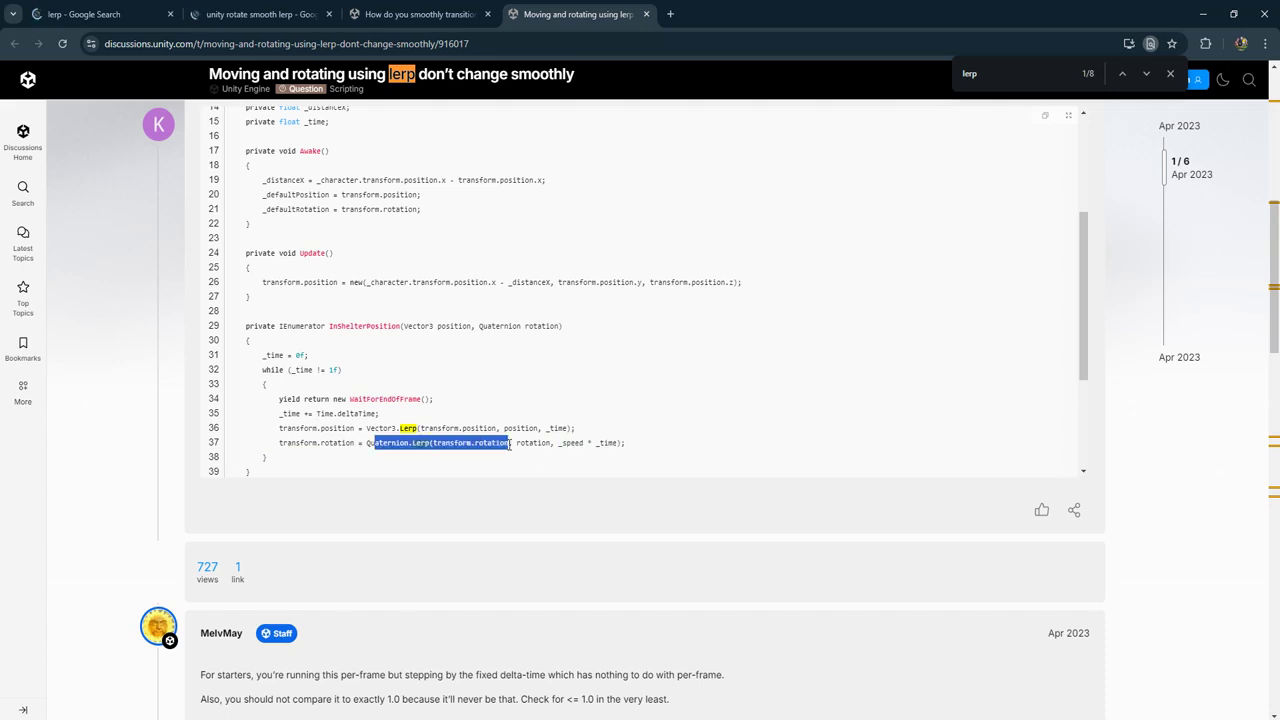
pyautogui.moveTo(280, 428); pyautogui.dragTo(624, 427)
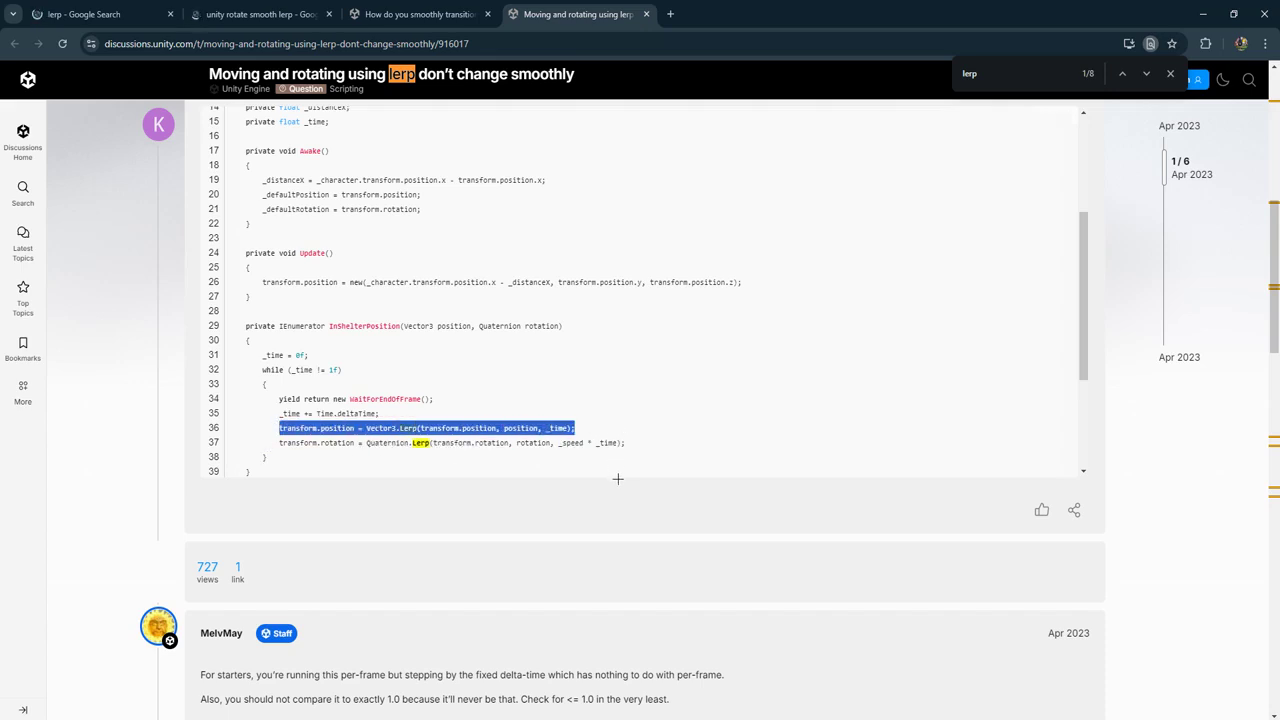
pyautogui.click(378, 443)
pyautogui.moveTo(283, 443)
pyautogui.mouseDown()
pyautogui.moveTo(692, 440)
pyautogui.moveTo(281, 437)
pyautogui.mouseUp()
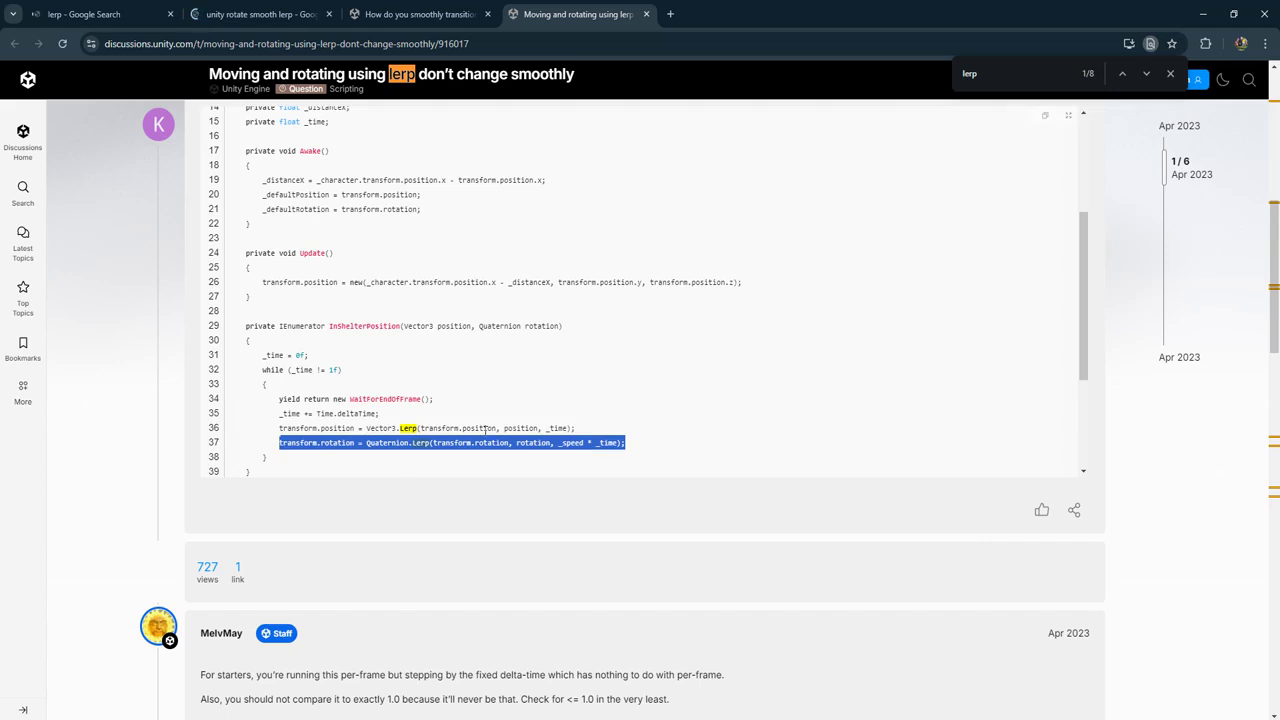
# Step: Select the Quaternion.Lerp rotation line and InShelterPosition coroutine name, then stop Unity's play mode
pyautogui.scroll(1, 324, 417)
pyautogui.scroll(1, 276, 213)
pyautogui.scroll(3, 276, 213)
pyautogui.scroll(-9, 146, 438)
pyautogui.scroll(5, 294, 436)
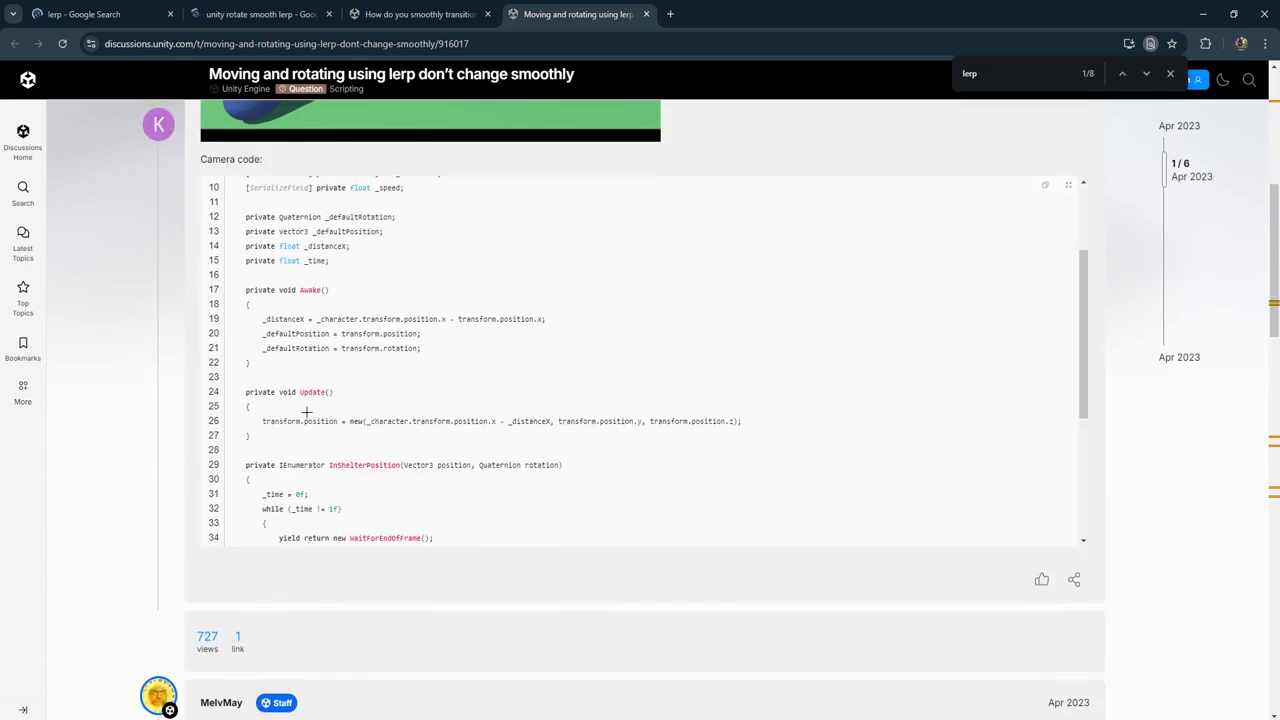
pyautogui.scroll(-2, 325, 490)
pyautogui.tripleClick(301, 376)
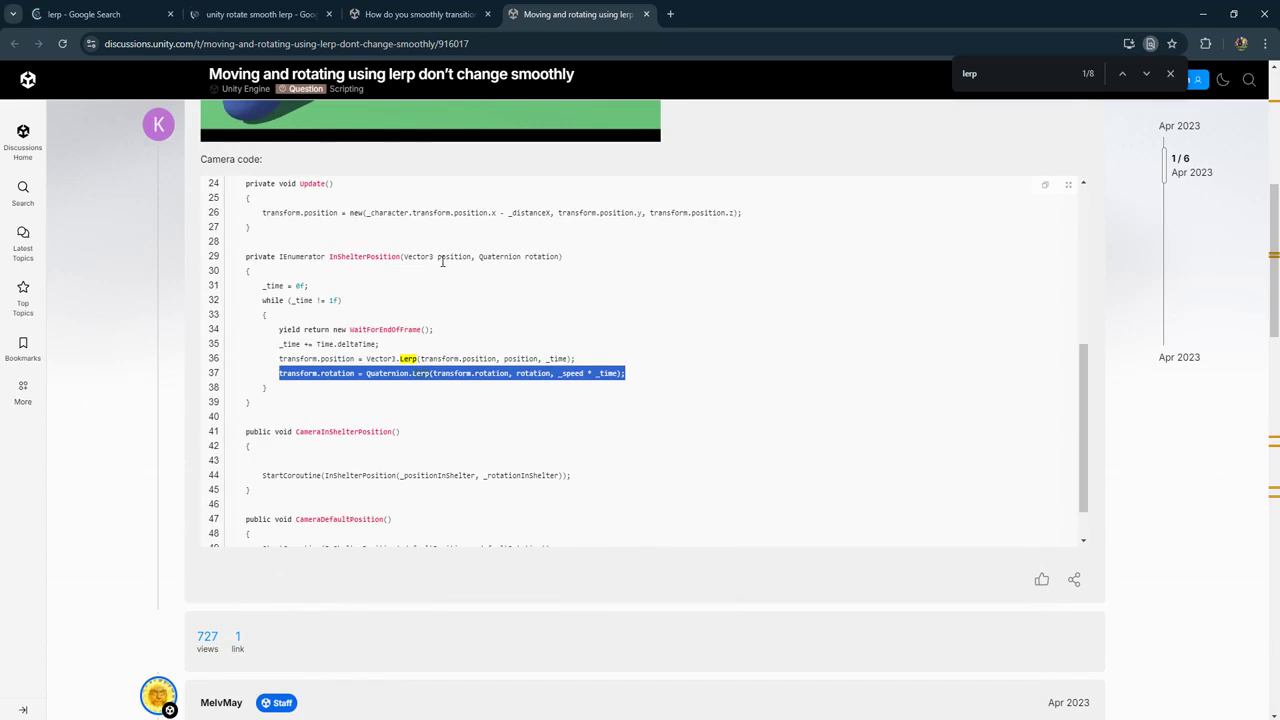
pyautogui.doubleClick(359, 256)
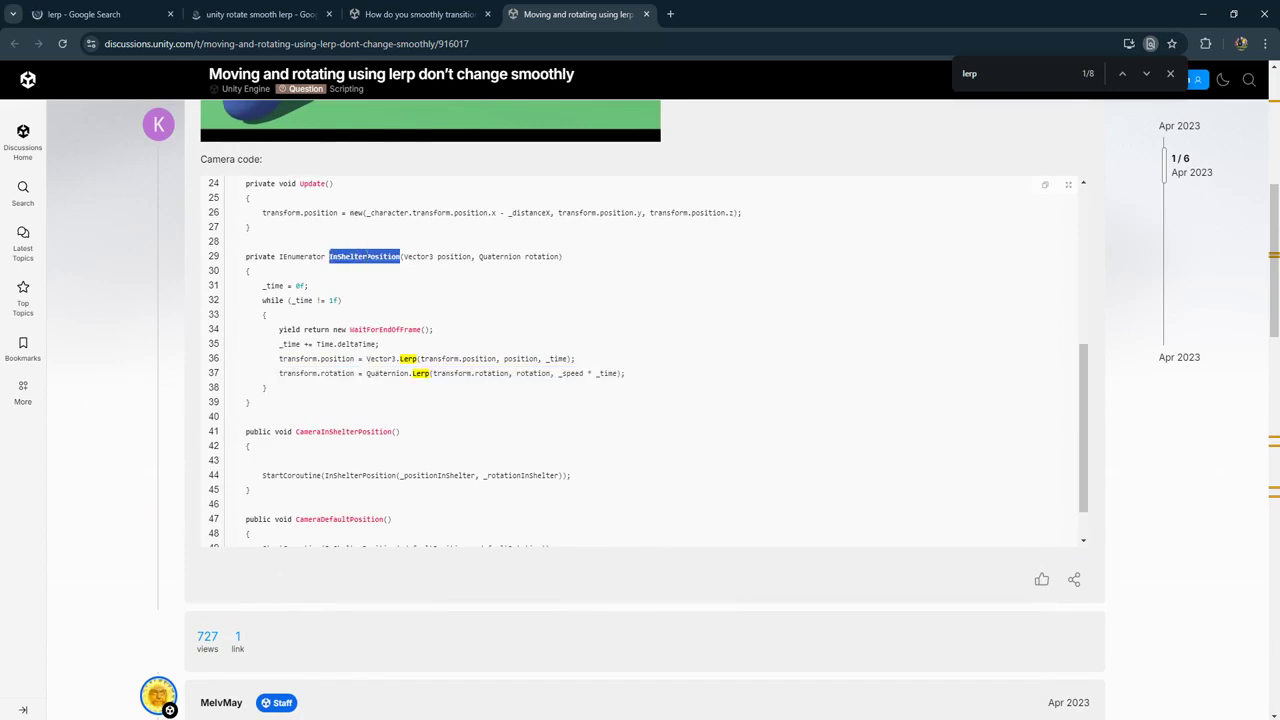
pyautogui.scroll(-1, 363, 451)
pyautogui.scroll(2, 358, 446)
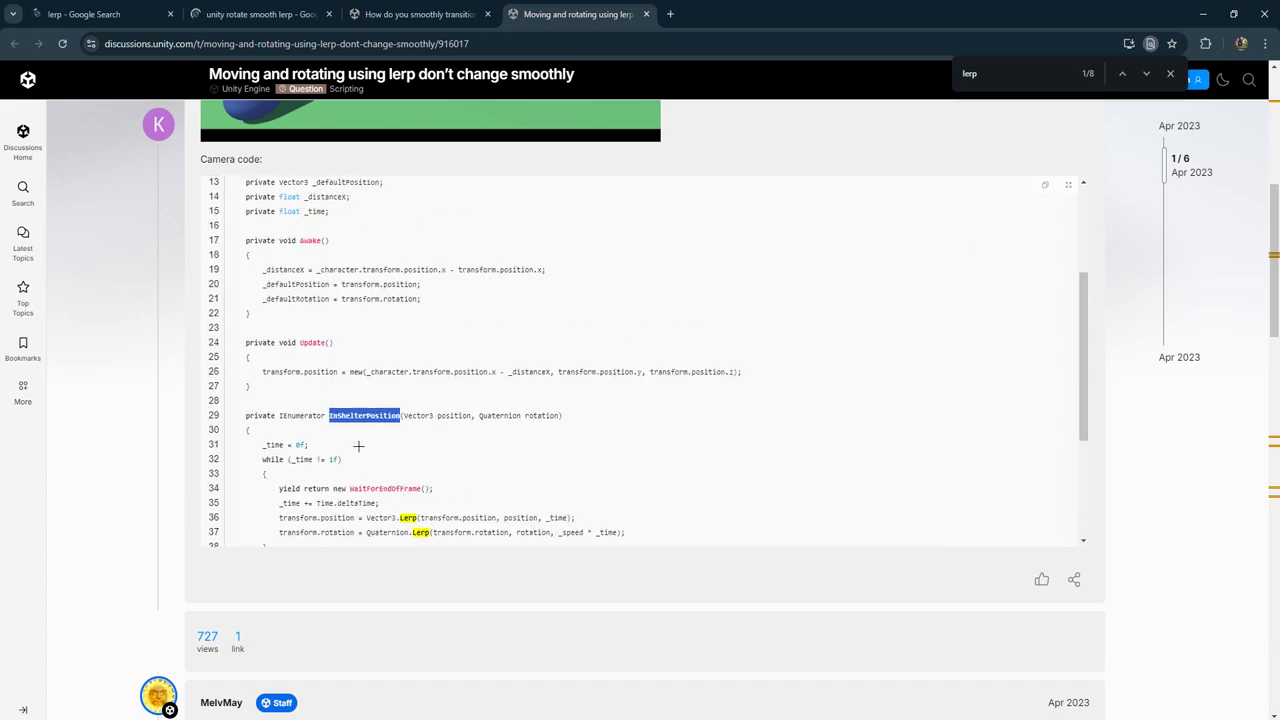
pyautogui.scroll(-2, 366, 442)
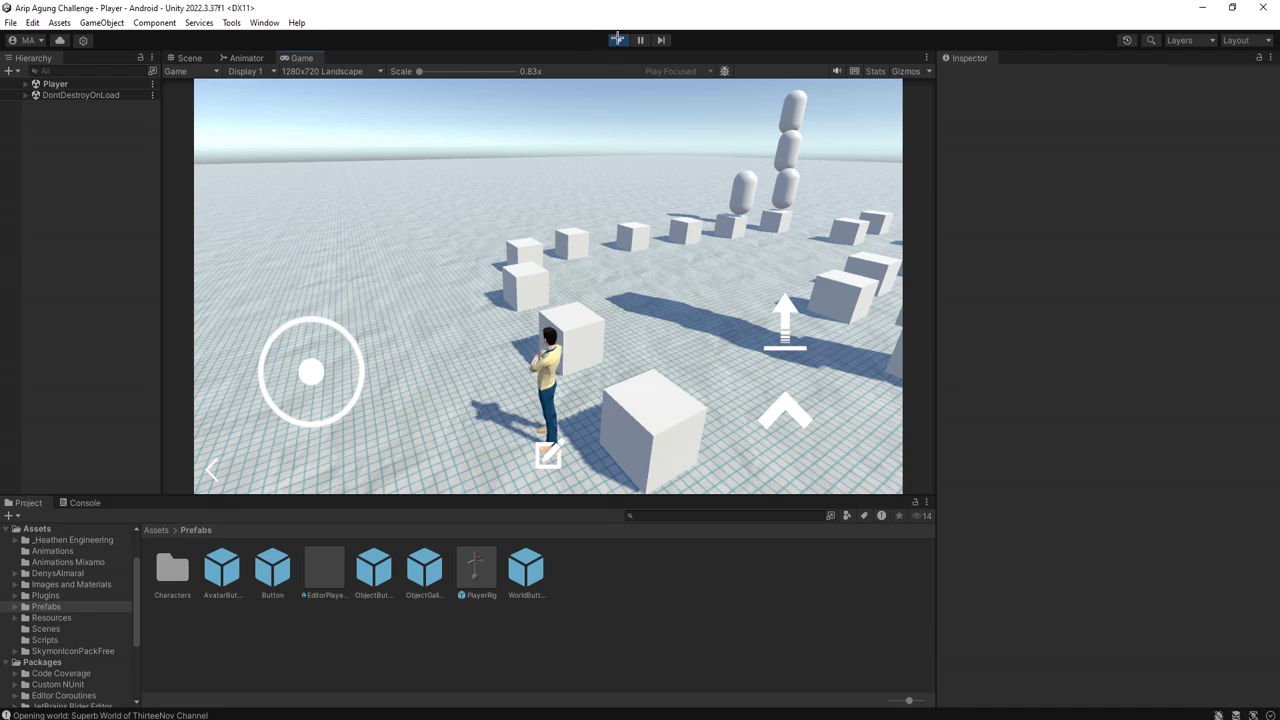
pyautogui.click(617, 39)
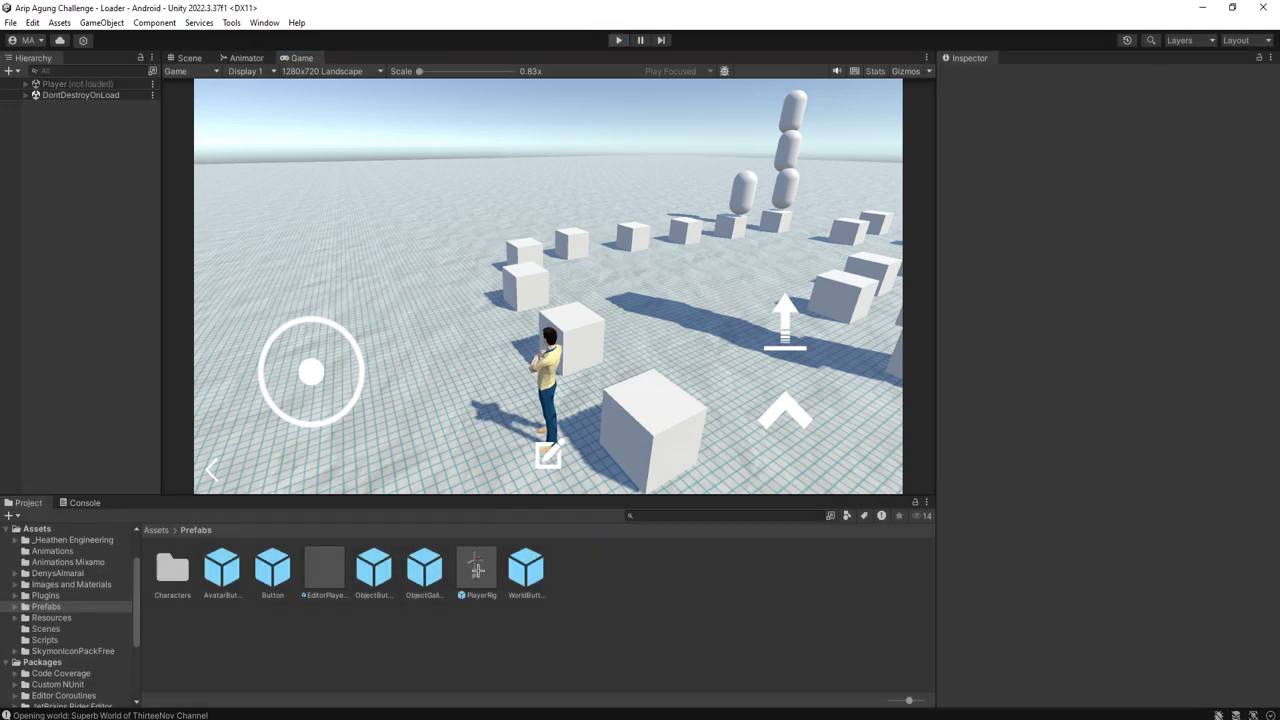
# Step: Go to Assets > Scripts and open Player.cs in Notepad++
pyautogui.click(160, 530)
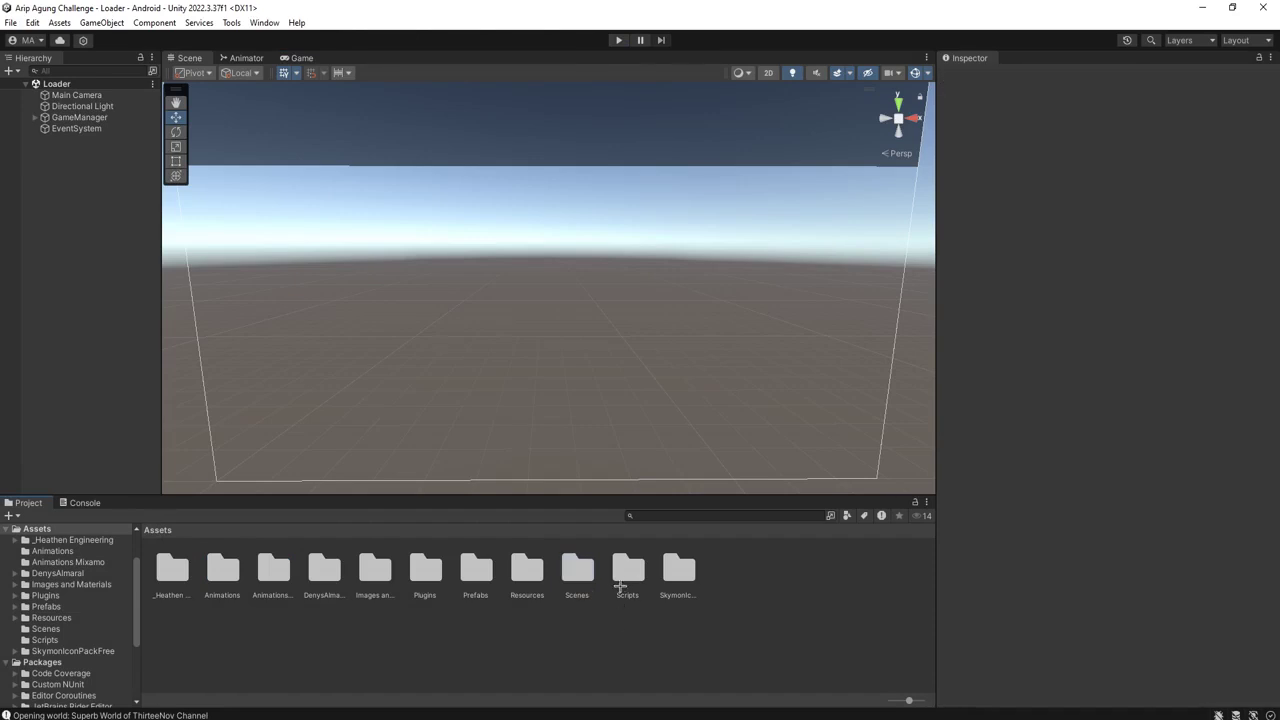
pyautogui.doubleClick(624, 572)
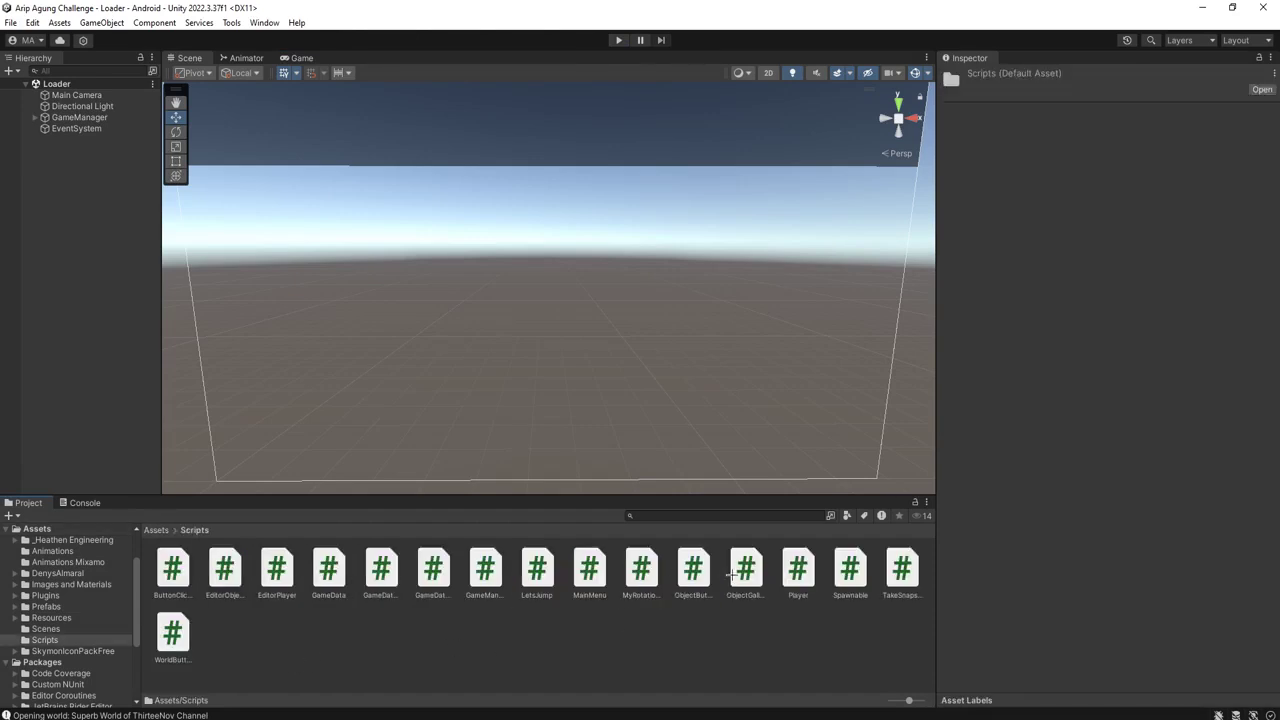
pyautogui.doubleClick(798, 570)
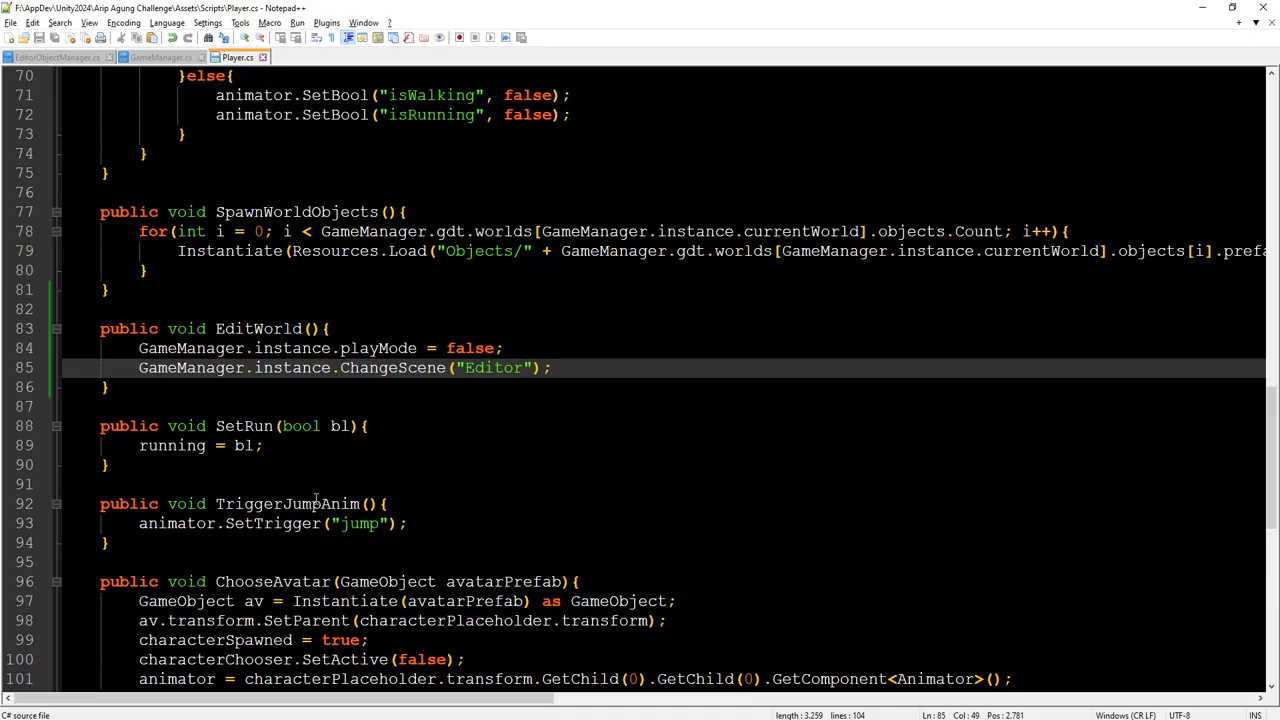
pyautogui.scroll(1, 318, 503)
pyautogui.scroll(4, 319, 505)
pyautogui.scroll(8, 320, 508)
pyautogui.scroll(5, 322, 513)
pyautogui.scroll(4, 322, 513)
pyautogui.scroll(-12, 320, 510)
pyautogui.scroll(-4, 315, 505)
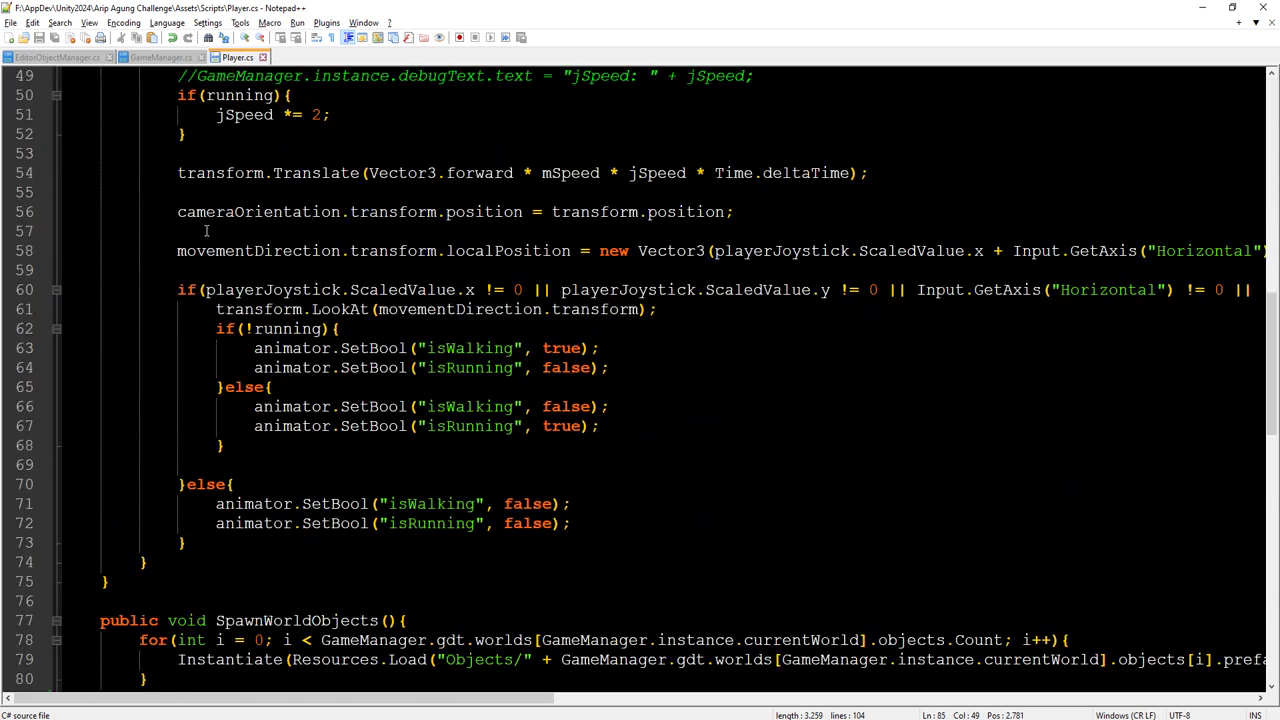
pyautogui.moveTo(248, 251); pyautogui.dragTo(256, 251)
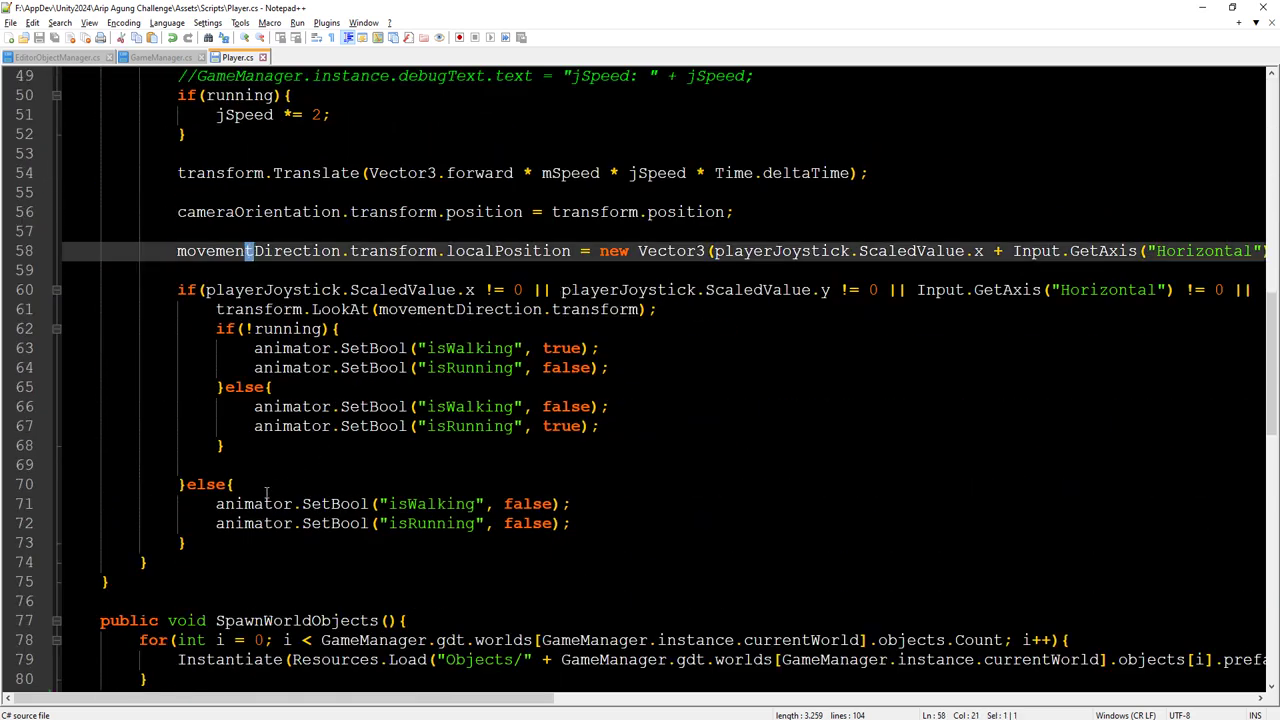
pyautogui.click(244, 211)
pyautogui.scroll(4, 244, 211)
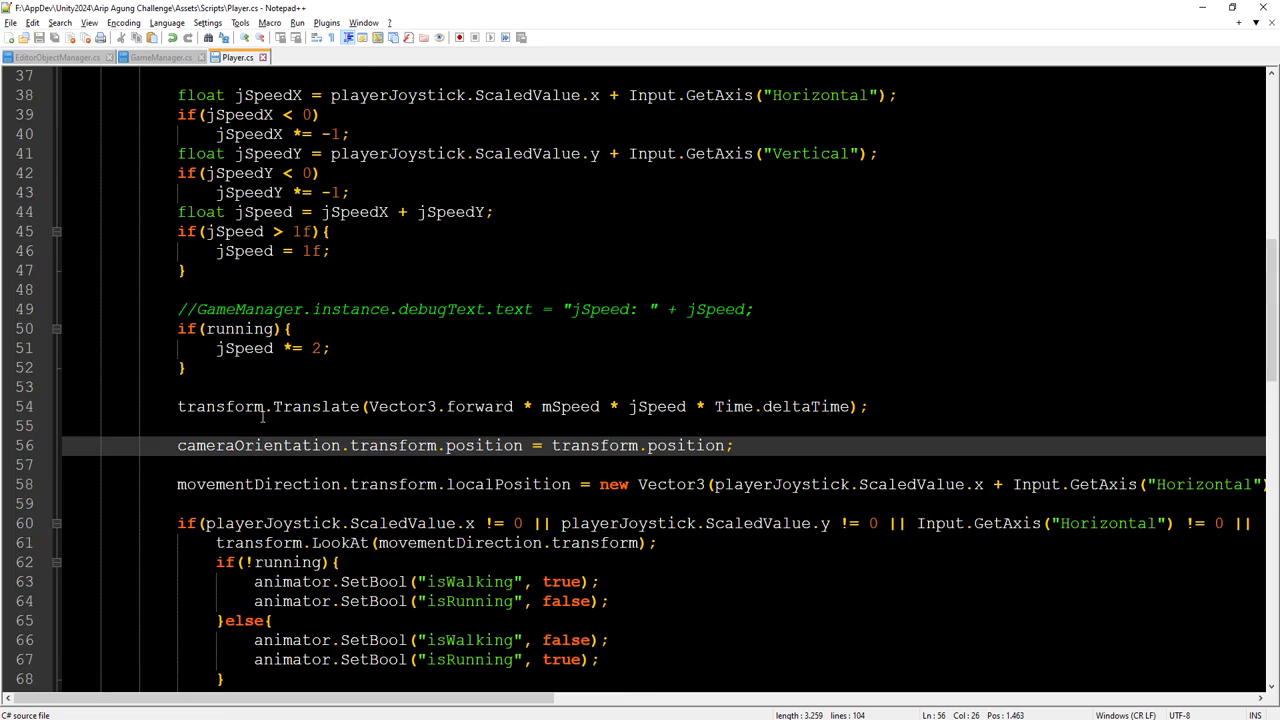
pyautogui.click(314, 452)
pyautogui.doubleClick(469, 445)
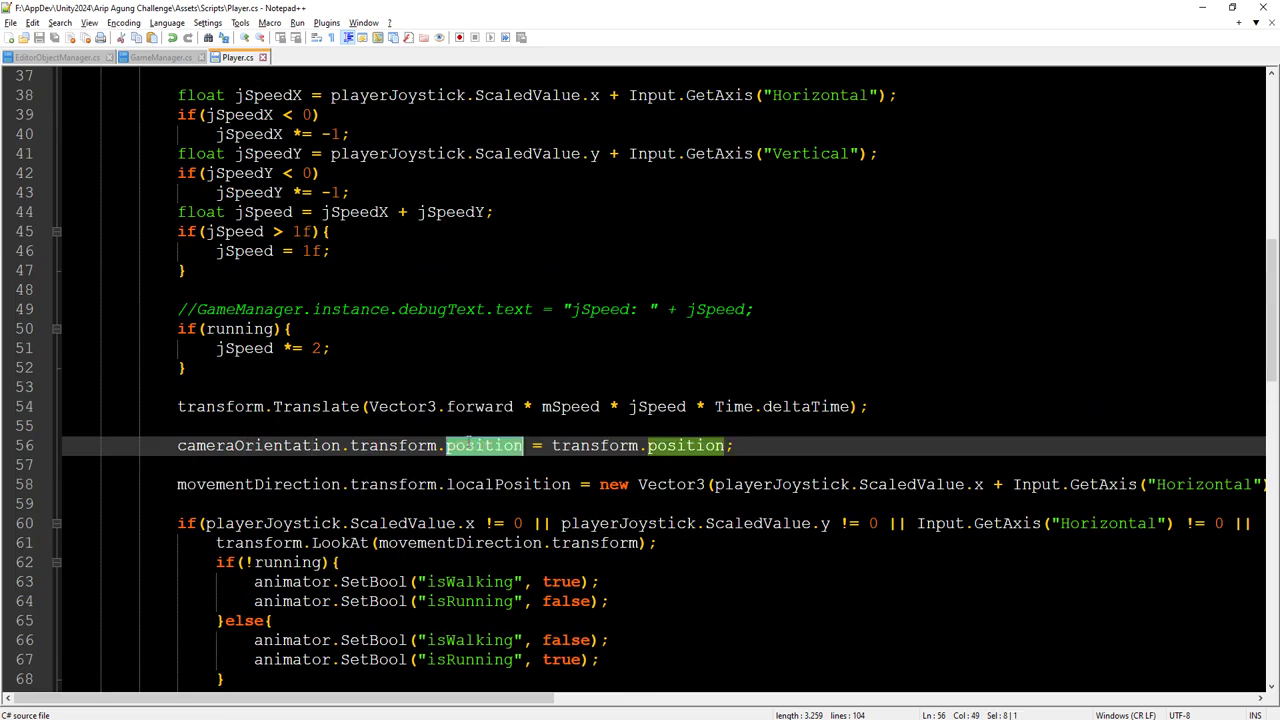
pyautogui.scroll(-1, 400, 420)
pyautogui.scroll(-3, 310, 388)
pyautogui.scroll(-1, 312, 527)
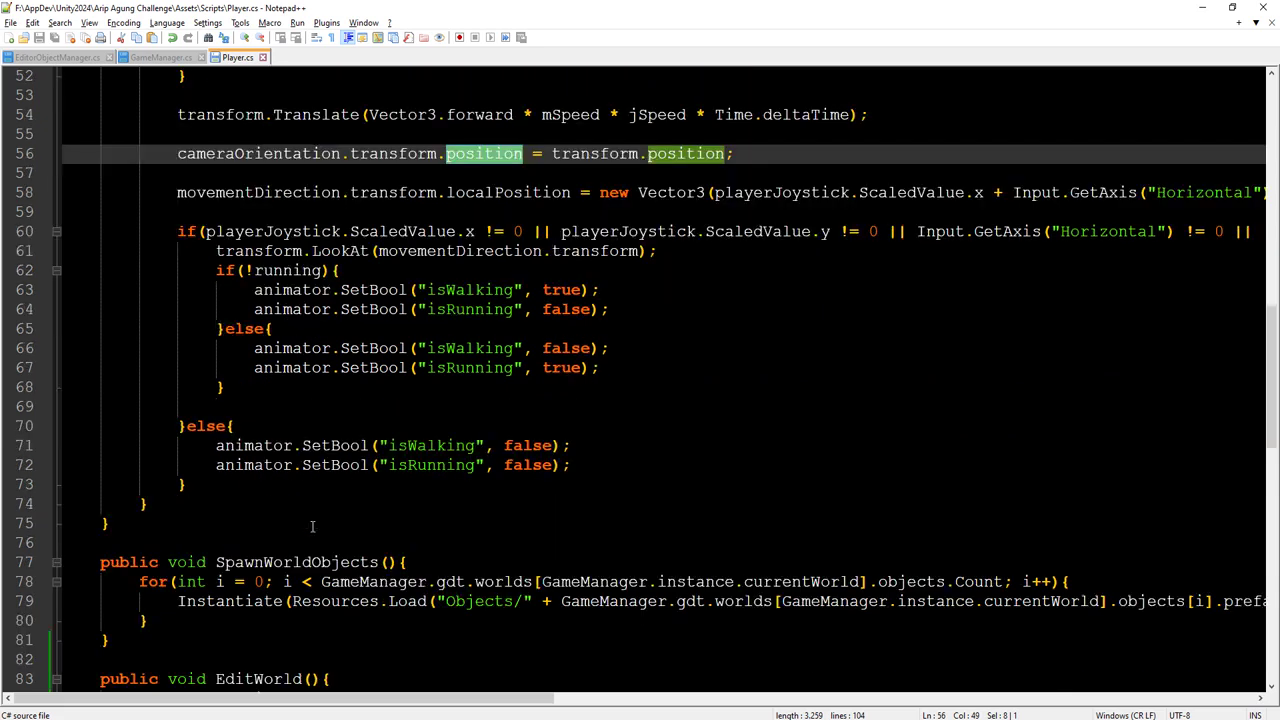
pyautogui.scroll(5, 312, 527)
pyautogui.scroll(3, 312, 527)
pyautogui.scroll(-2, 310, 527)
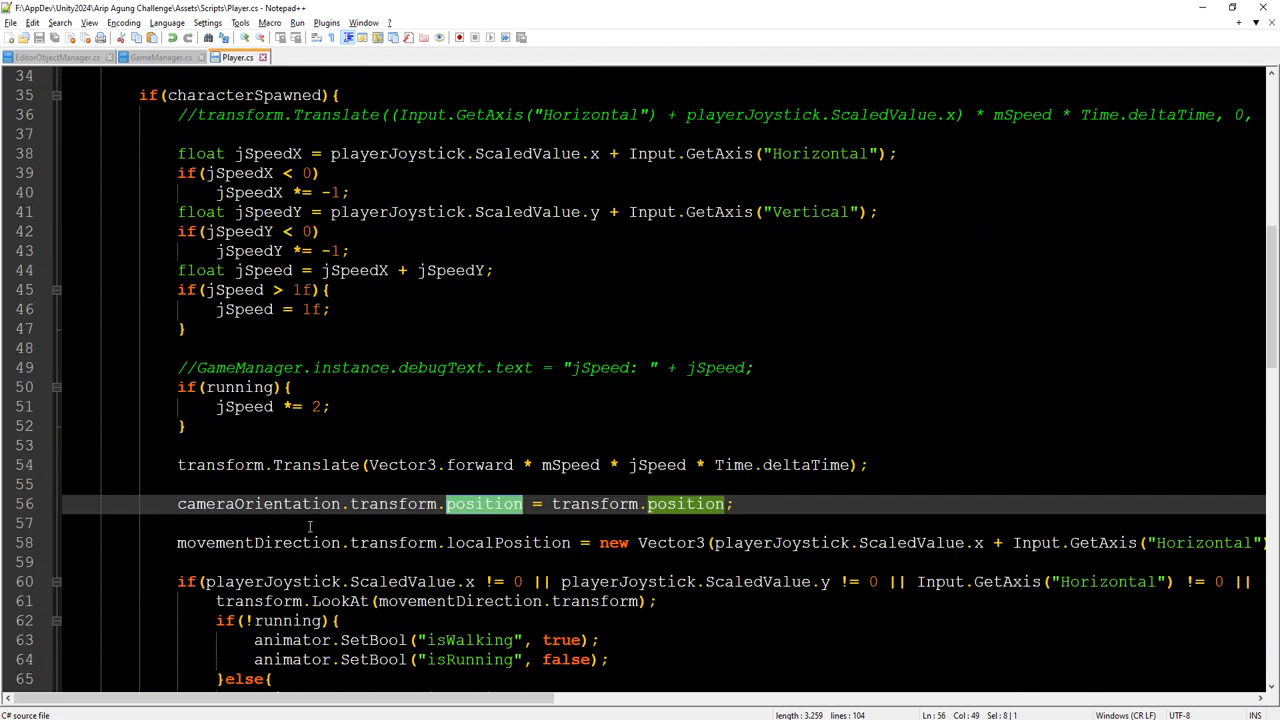
pyautogui.click(254, 406)
pyautogui.scroll(-2, 252, 400)
pyautogui.scroll(-1, 248, 360)
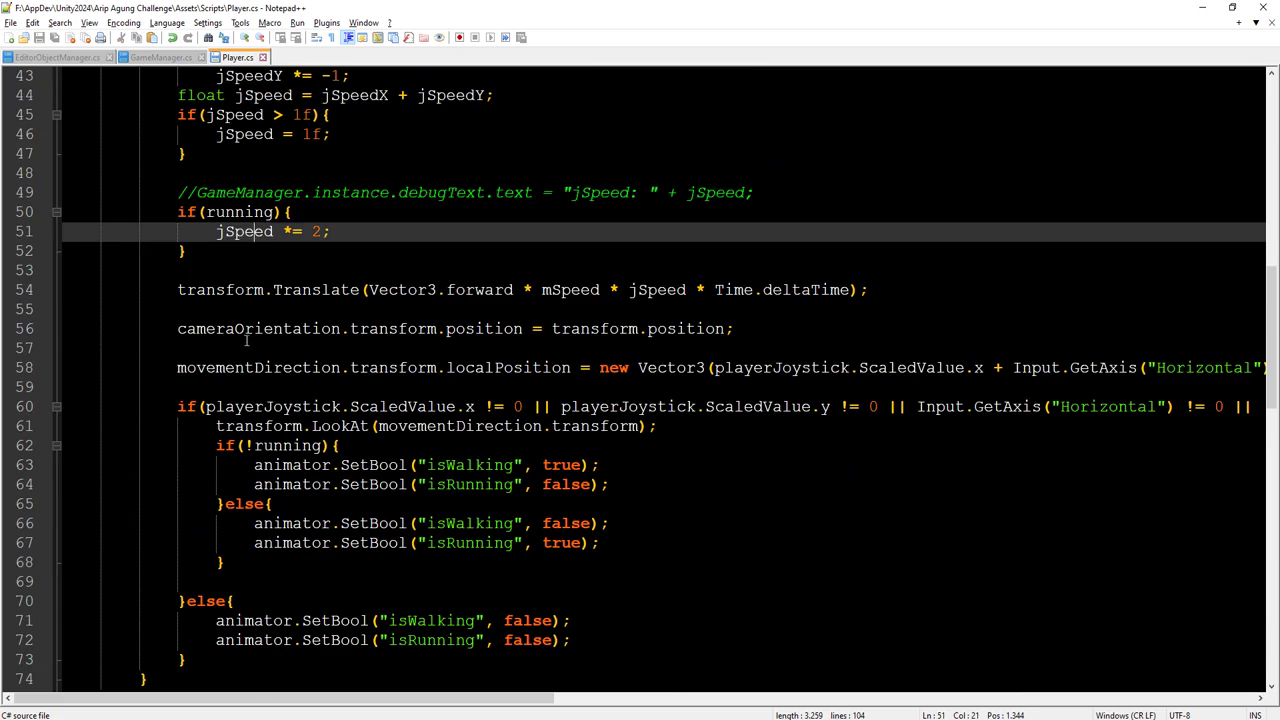
pyautogui.doubleClick(240, 328)
pyautogui.click(264, 290)
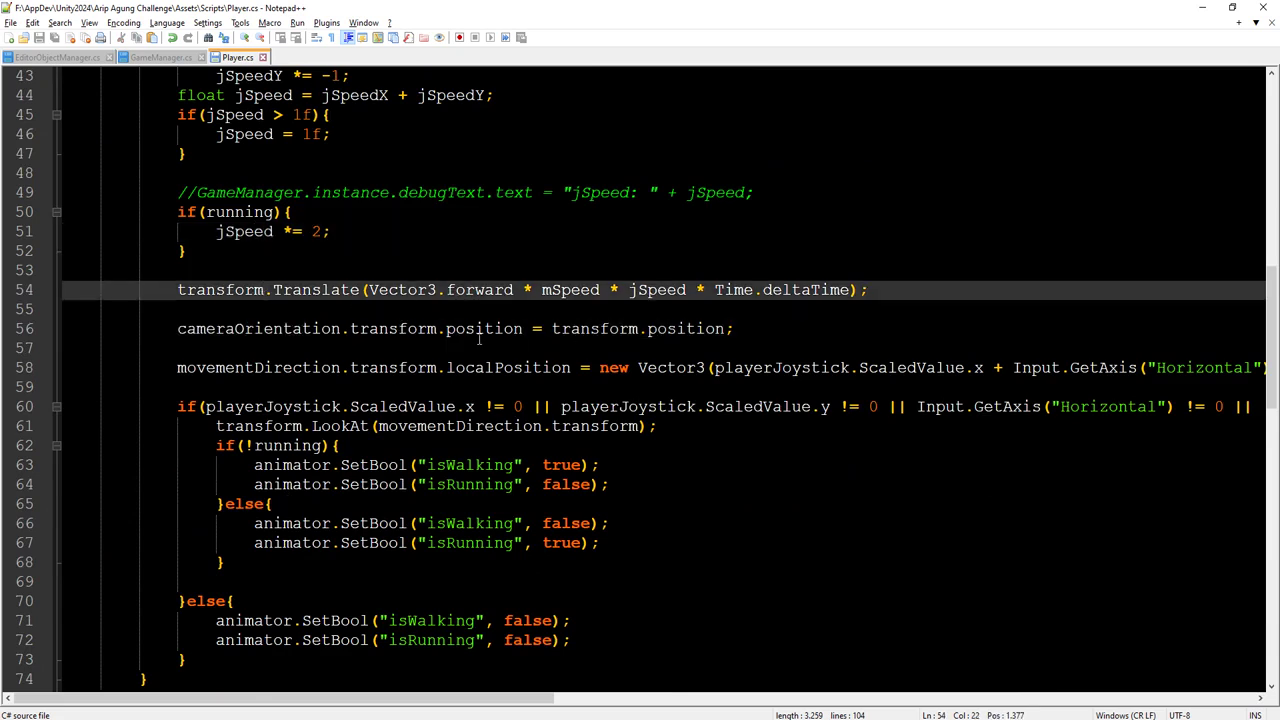
pyautogui.scroll(-2, 389, 443)
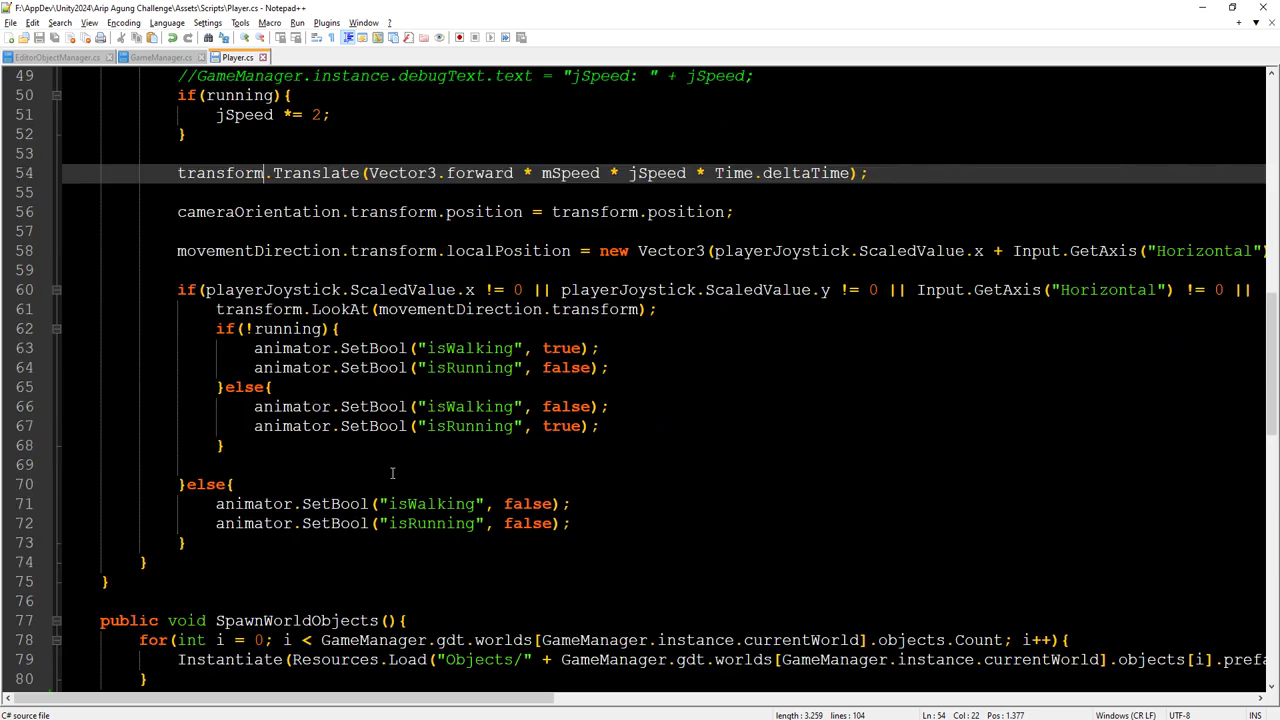
pyautogui.scroll(-4, 397, 471)
pyautogui.scroll(-2, 389, 460)
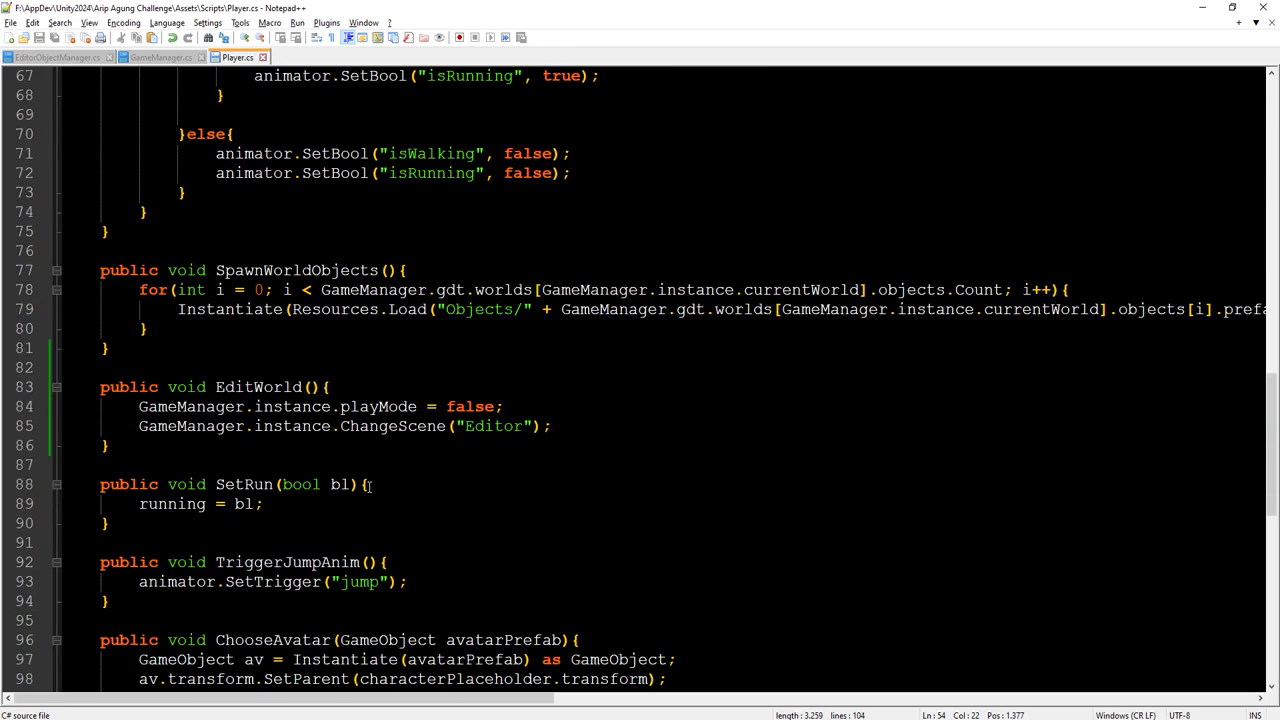
pyautogui.scroll(-4, 368, 486)
pyautogui.scroll(10, 362, 425)
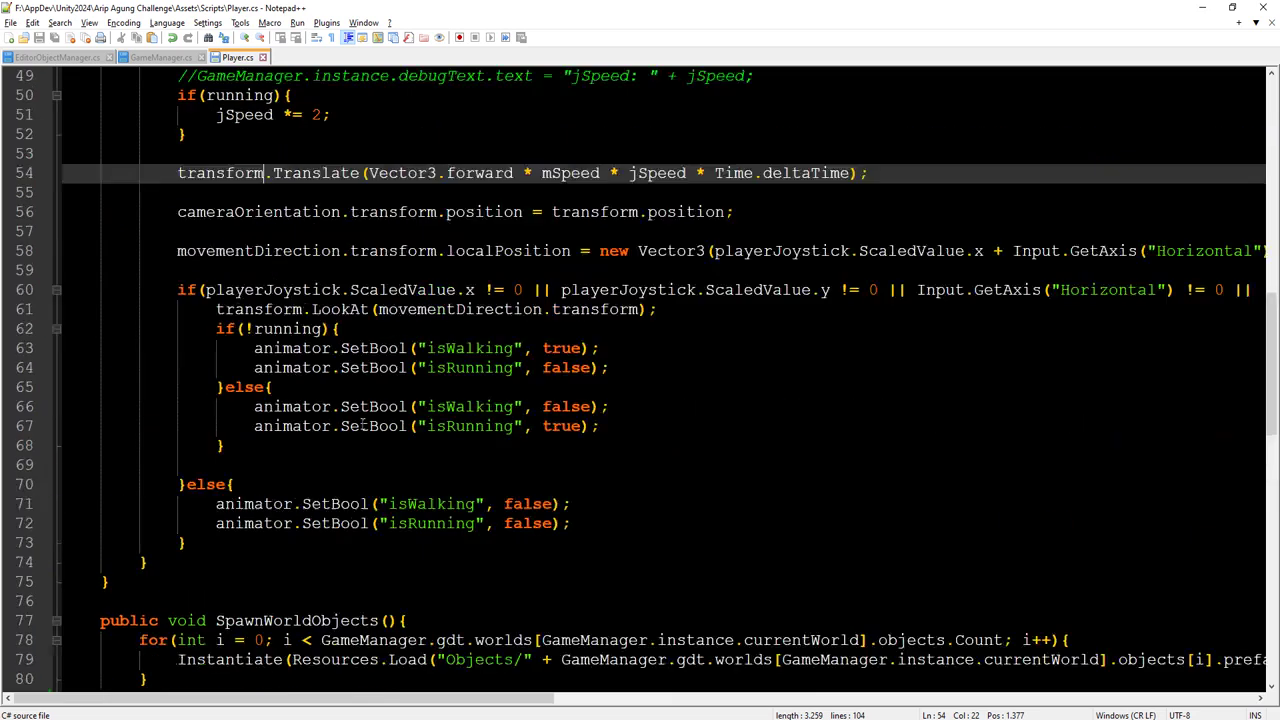
pyautogui.scroll(6, 360, 428)
pyautogui.scroll(2, 355, 431)
pyautogui.scroll(-2, 351, 434)
pyautogui.scroll(-1, 351, 434)
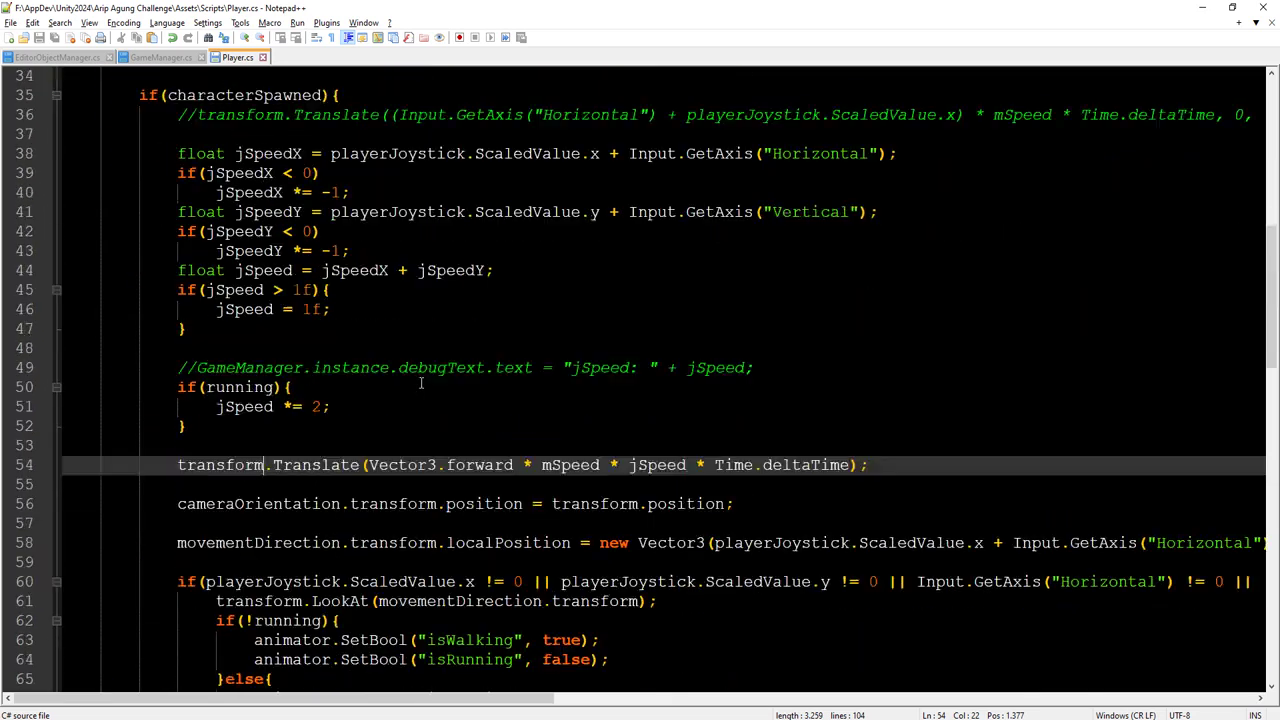
pyautogui.scroll(-1, 370, 425)
pyautogui.scroll(-2, 404, 405)
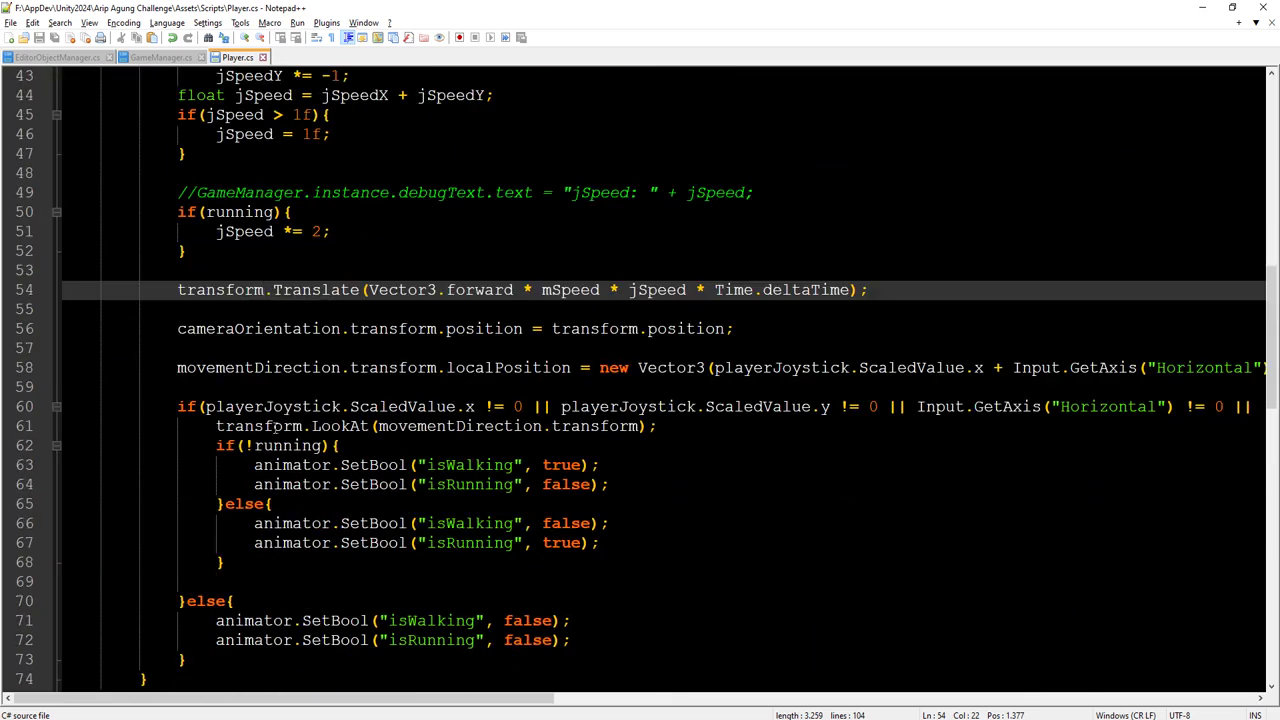
pyautogui.doubleClick(270, 426)
pyautogui.click(207, 426)
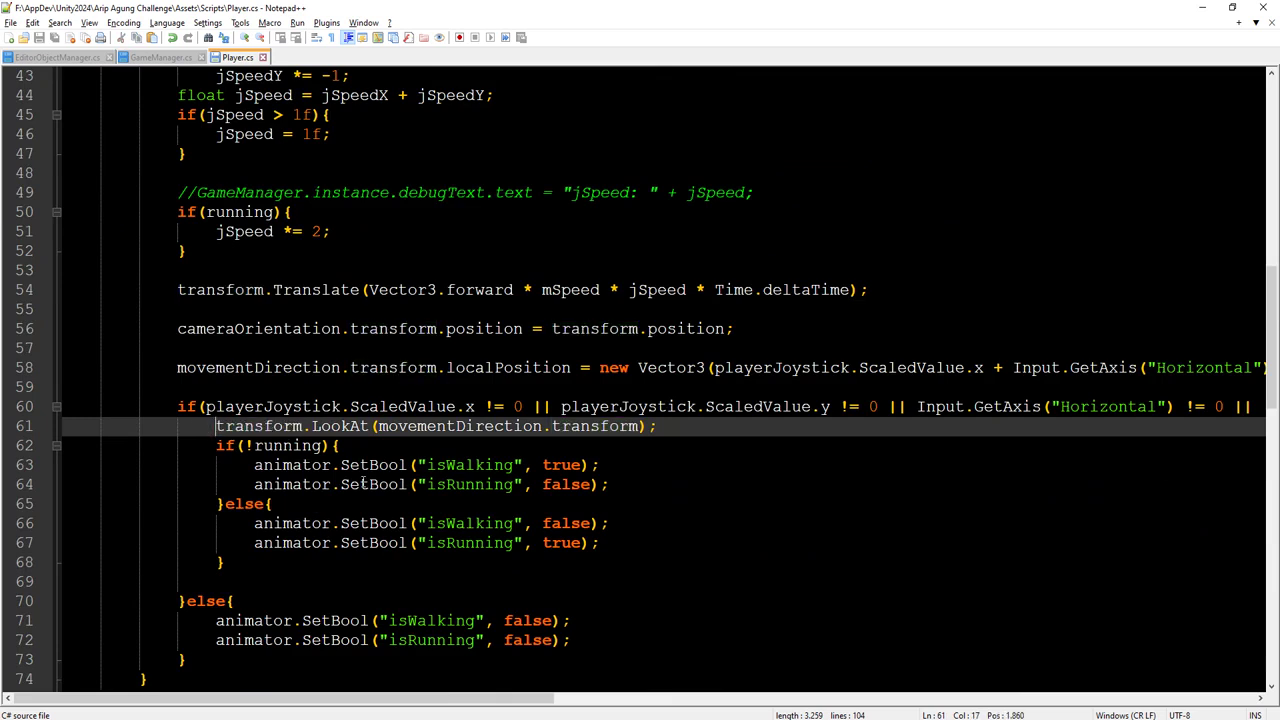
# Step: Comment out the LookAt line with //, add blank lines around it, and save
pyautogui.write('//')
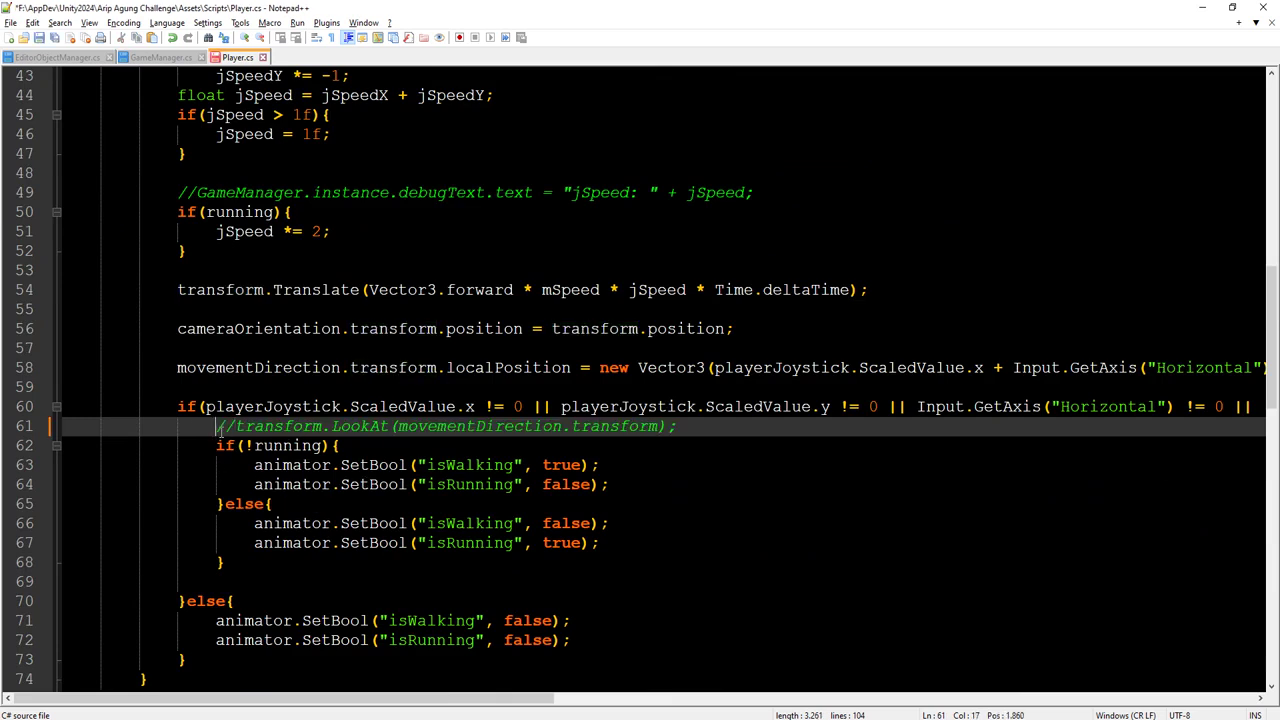
pyautogui.press('Return')
pyautogui.press('End')
pyautogui.press('Return')
pyautogui.press('Up')
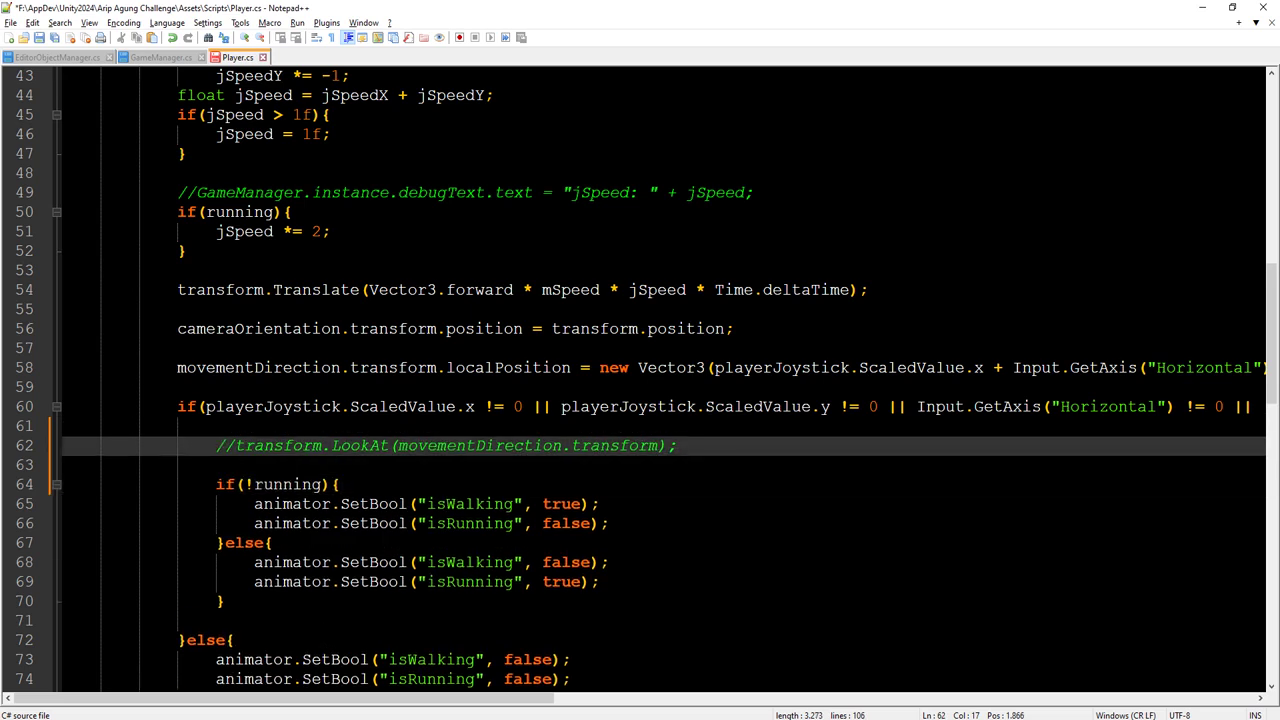
pyautogui.hotkey('ctrl', 's')
pyautogui.press('Return')
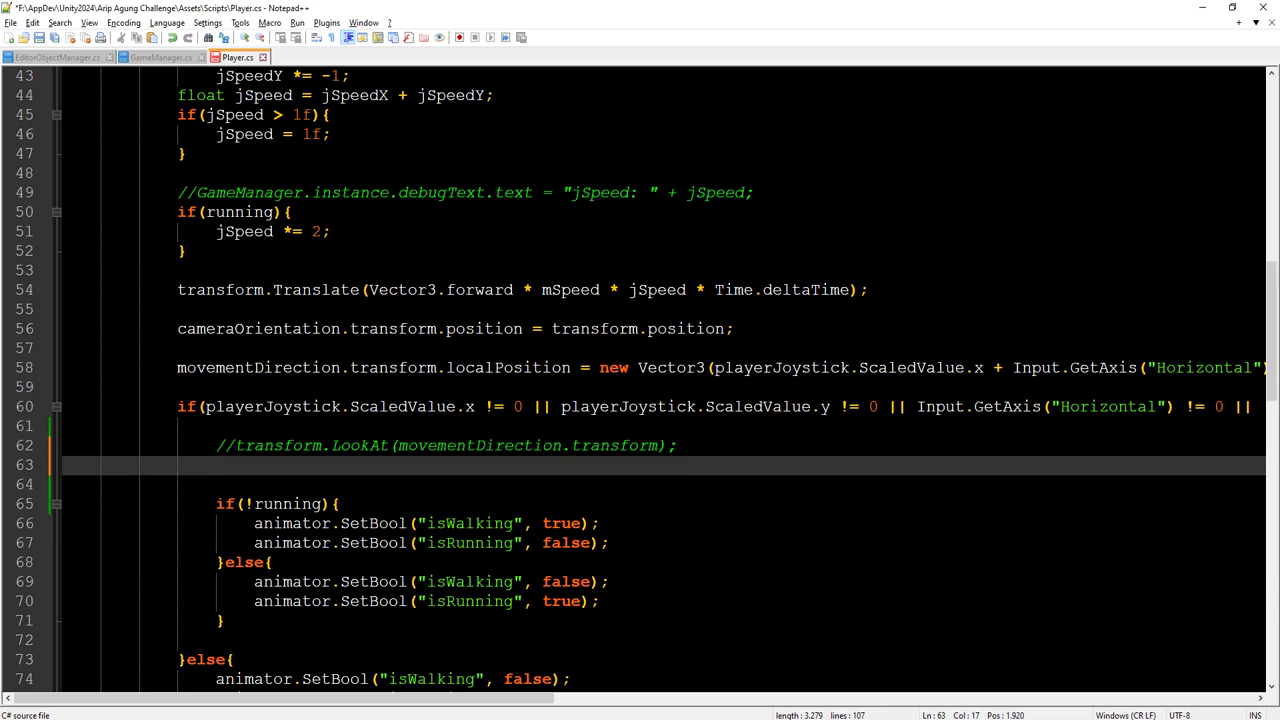
# Step: Paste the forum's Quaternion.Lerp rotation line onto the new line and inspect its arguments
pyautogui.click(267, 452)
pyautogui.click(227, 468)
pyautogui.write('transform.rotation = Quaternion.Lerp(transform.rotation, rotation, _speed * _time);')
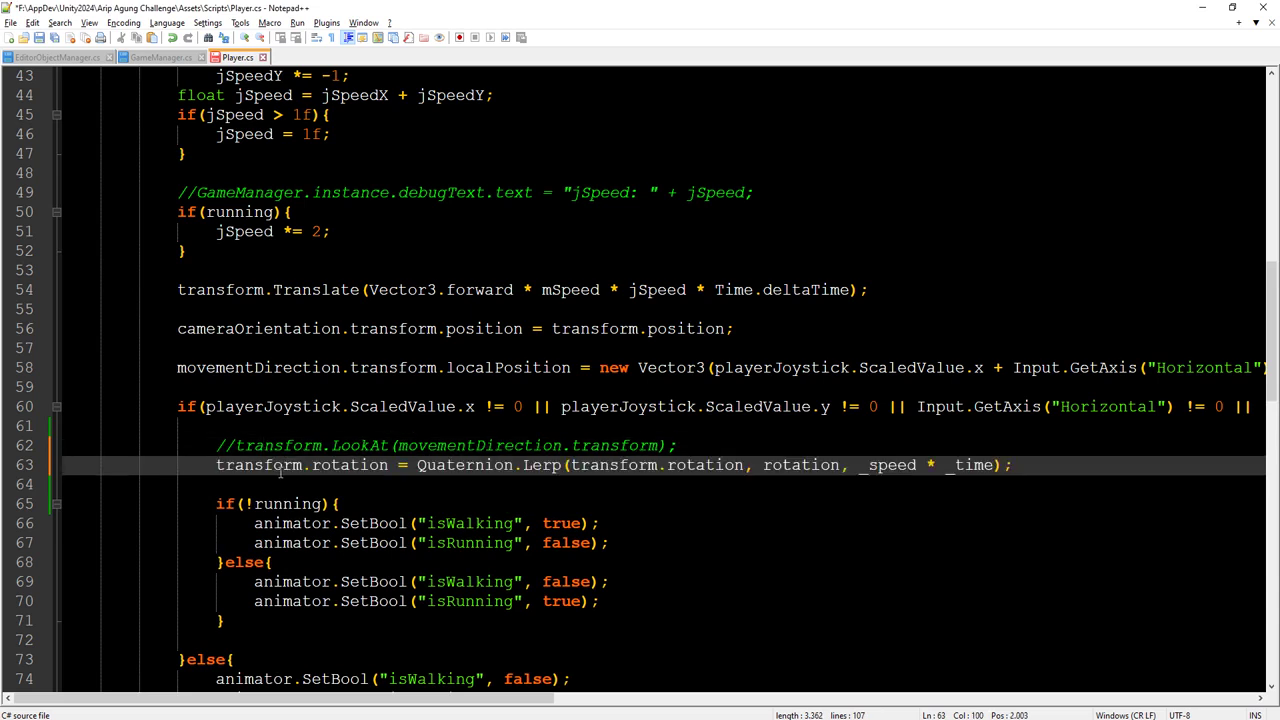
pyautogui.doubleClick(276, 468)
pyautogui.click(352, 467)
pyautogui.click(636, 468)
pyautogui.doubleClick(800, 466)
# Step: Replace _time with Time.deltaTime and _speed with 5 in the Lerp call
pyautogui.click(890, 466)
pyautogui.doubleClick(890, 466)
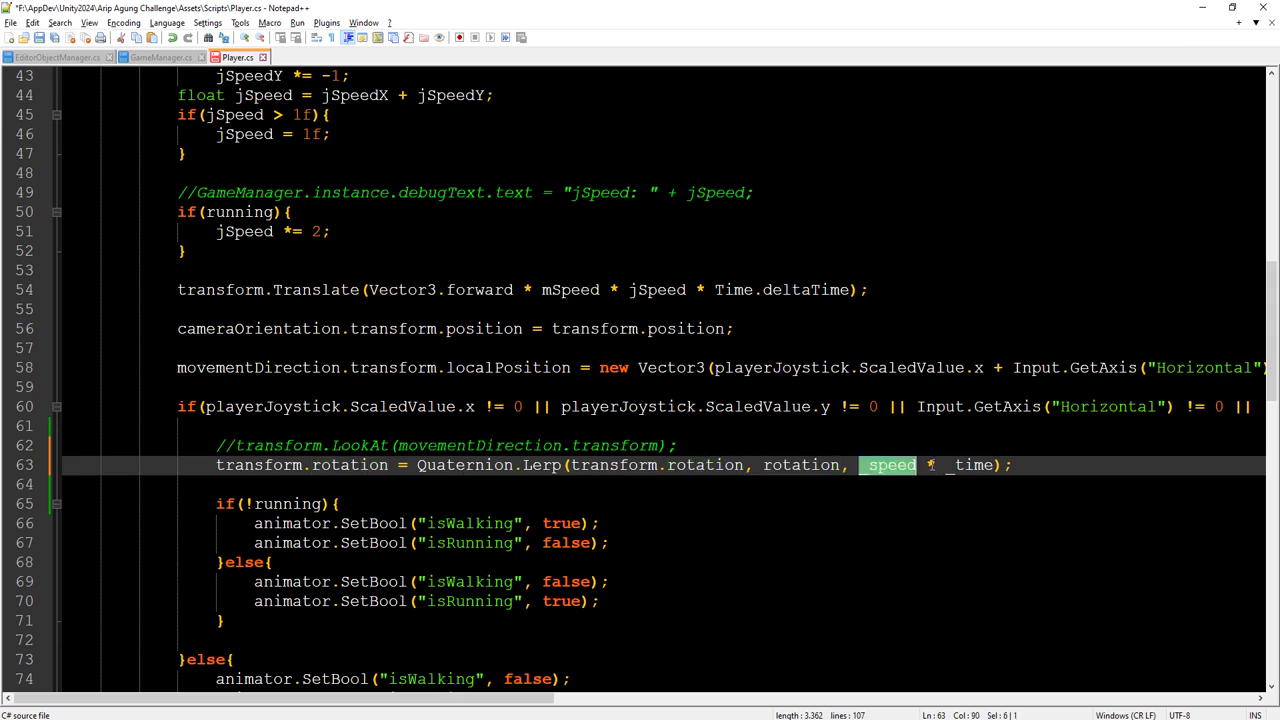
pyautogui.moveTo(930, 465); pyautogui.dragTo(958, 465)
pyautogui.click(962, 465)
pyautogui.doubleClick(970, 465)
pyautogui.write('T')
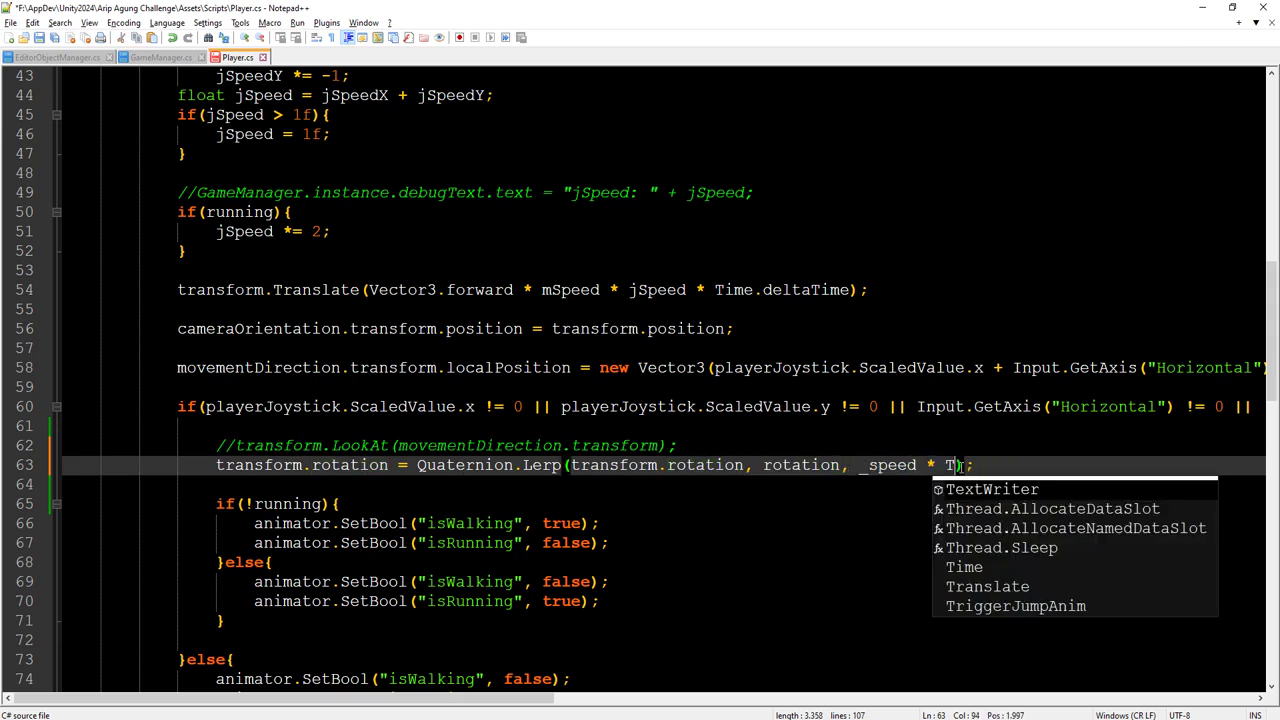
pyautogui.write('ime.delt')
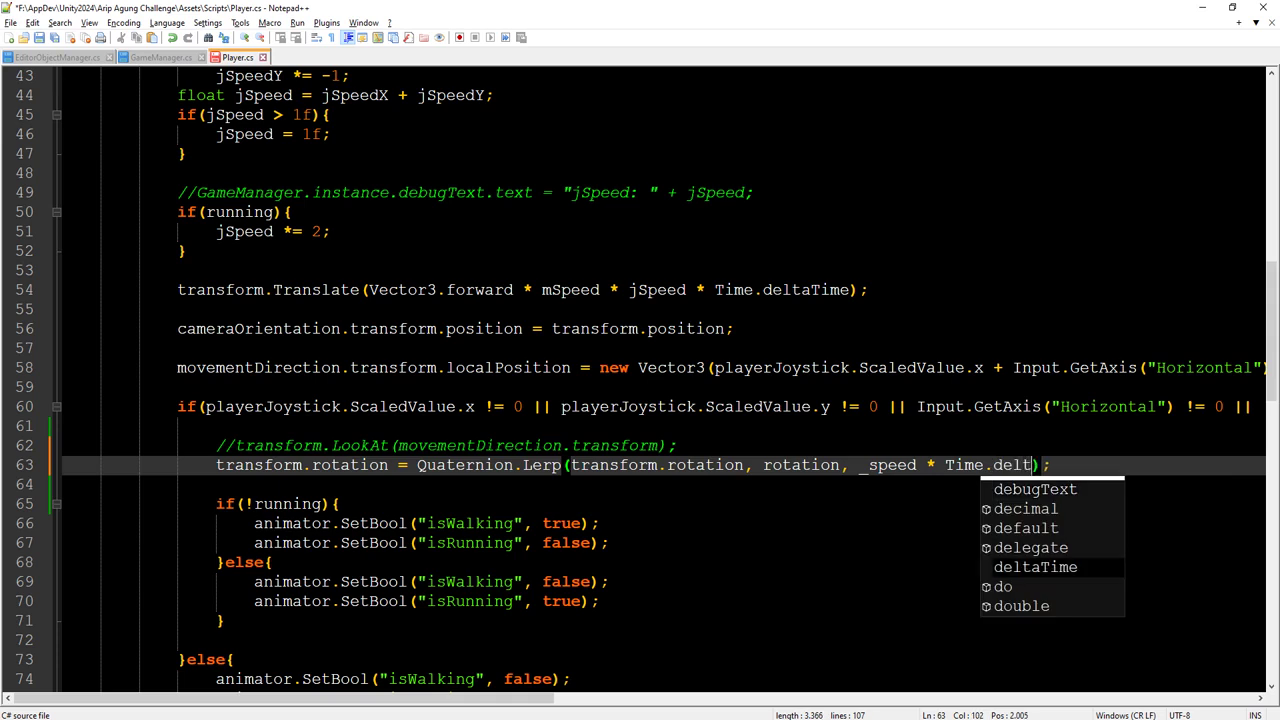
pyautogui.press('Return')
pyautogui.click(854, 455)
pyautogui.doubleClick(883, 465)
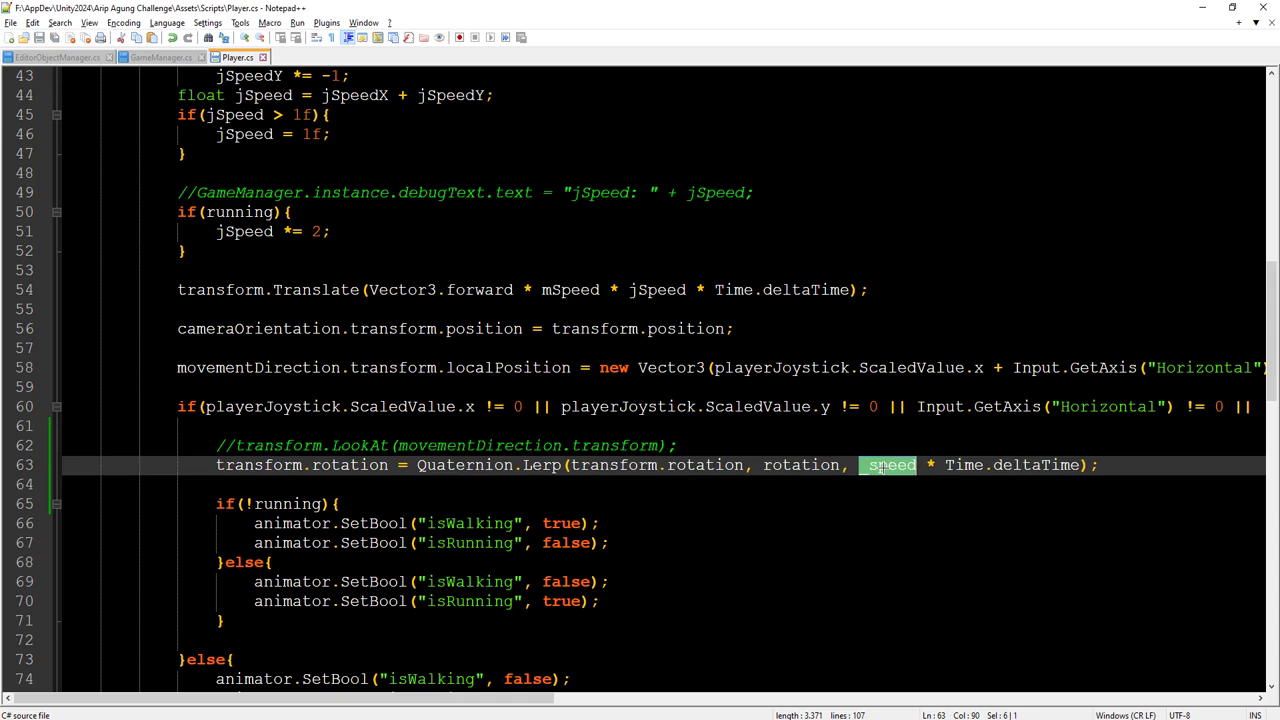
pyautogui.write('5')
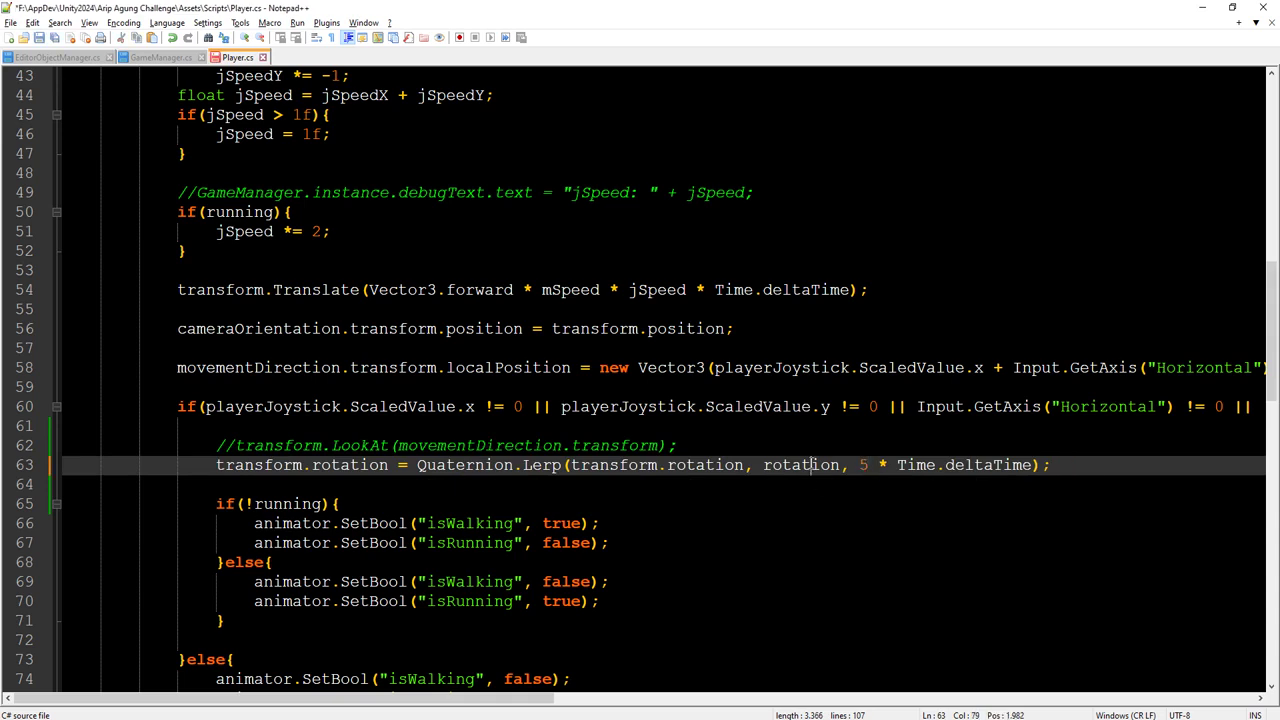
# Step: Check 'rotation' on line 63, save Player.cs, and return to Unity
pyautogui.click(801, 465)
pyautogui.doubleClick(801, 465)
pyautogui.hotkey('ctrl', 's')
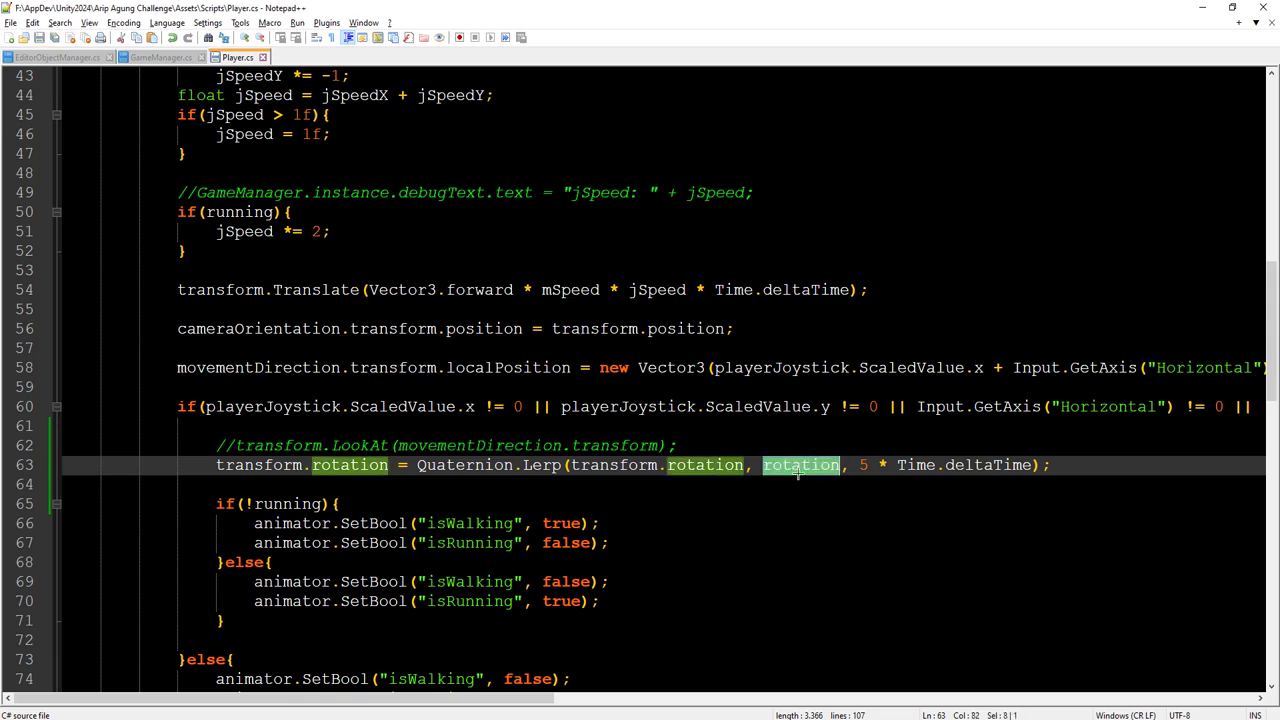
pyautogui.click(799, 470)
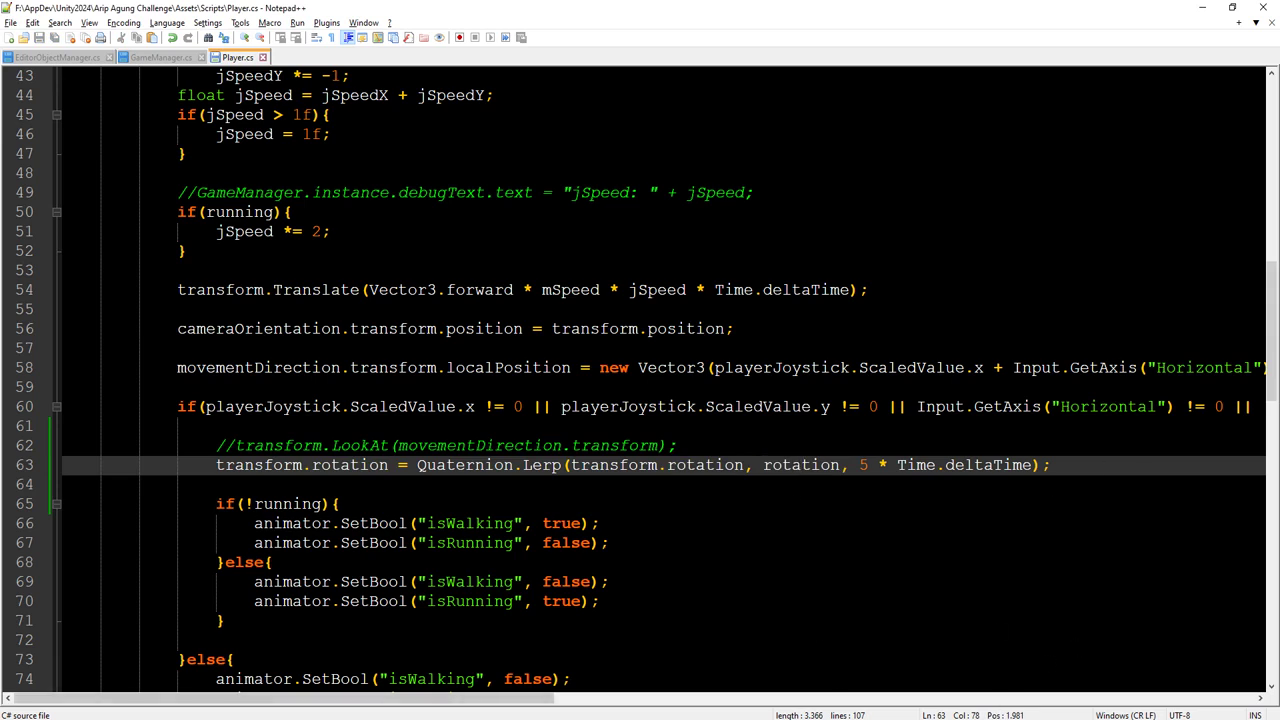
pyautogui.click(974, 678)
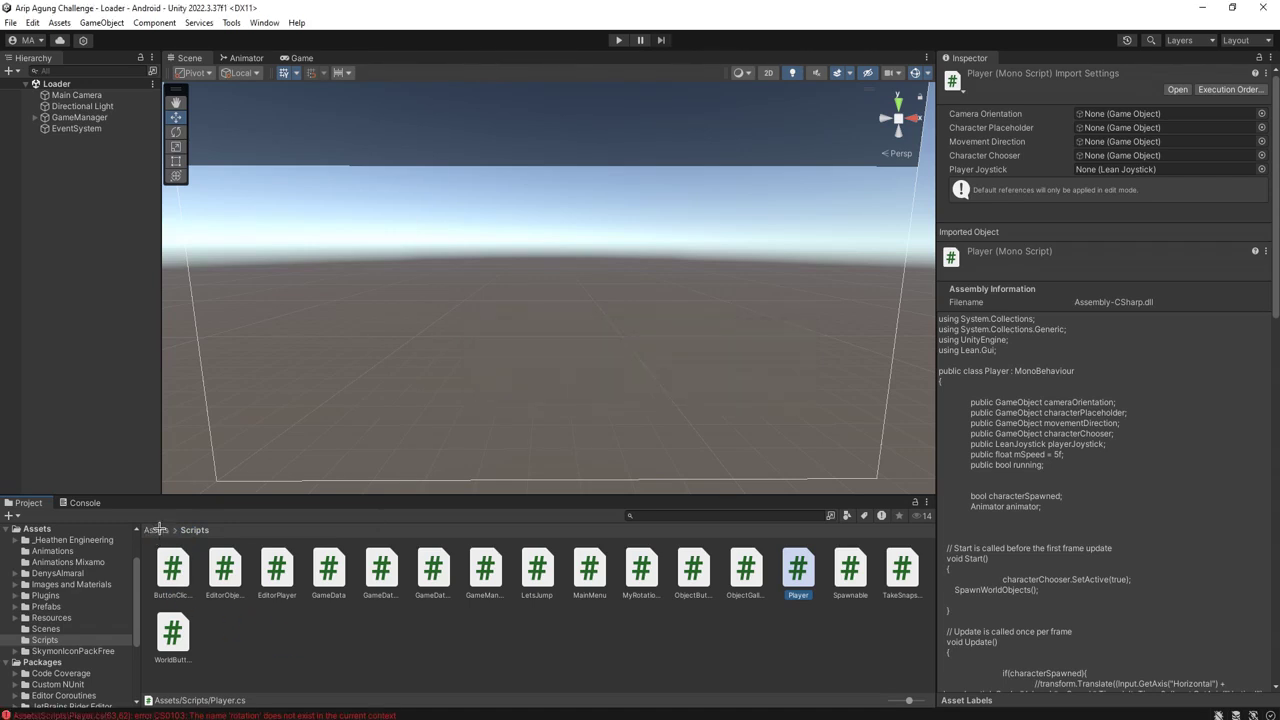
# Step: Open the PlayerRig prefab from Assets > Prefabs and frame its Capsule in the scene view
pyautogui.click(156, 529)
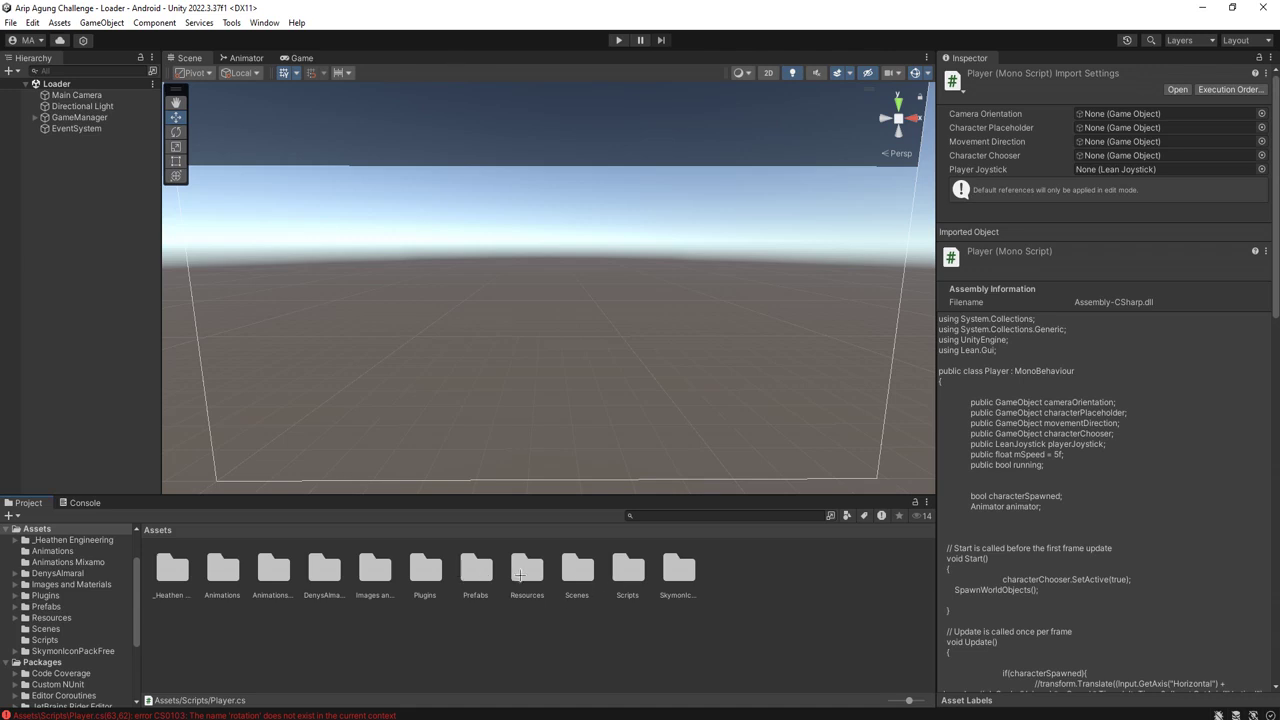
pyautogui.doubleClick(476, 570)
pyautogui.doubleClick(476, 570)
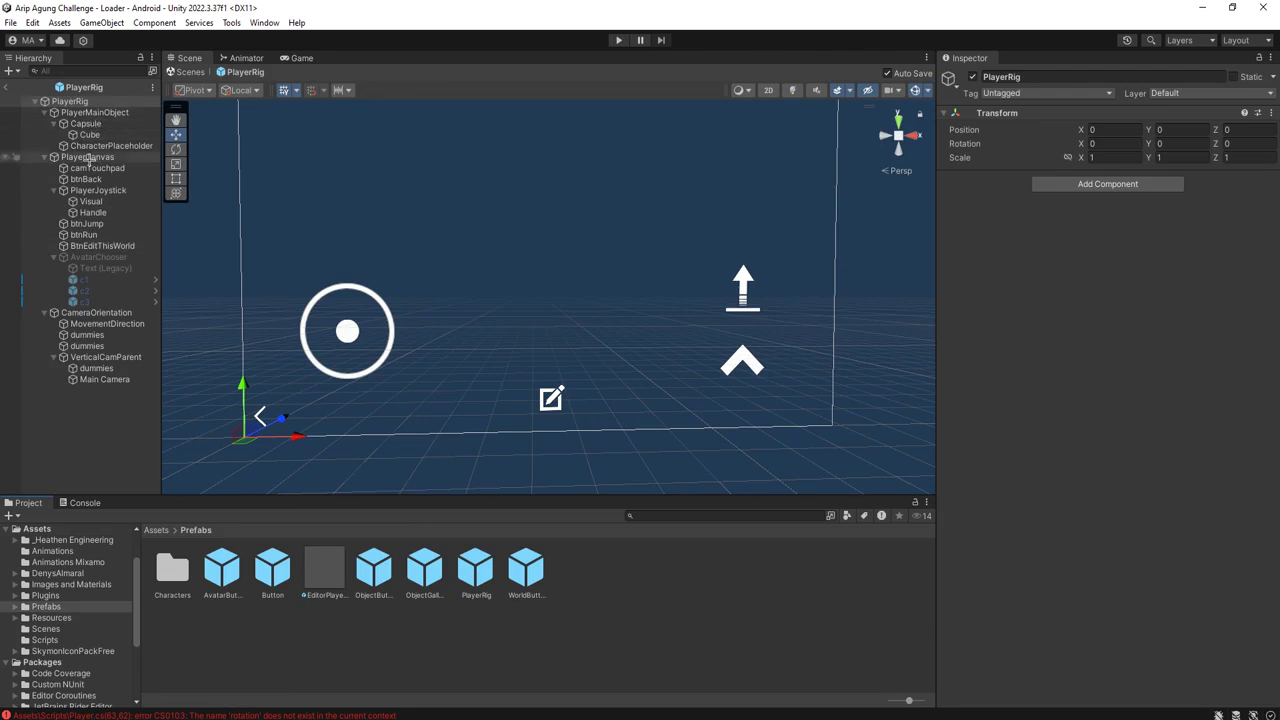
pyautogui.click(96, 114)
pyautogui.click(96, 124)
pyautogui.press('f')
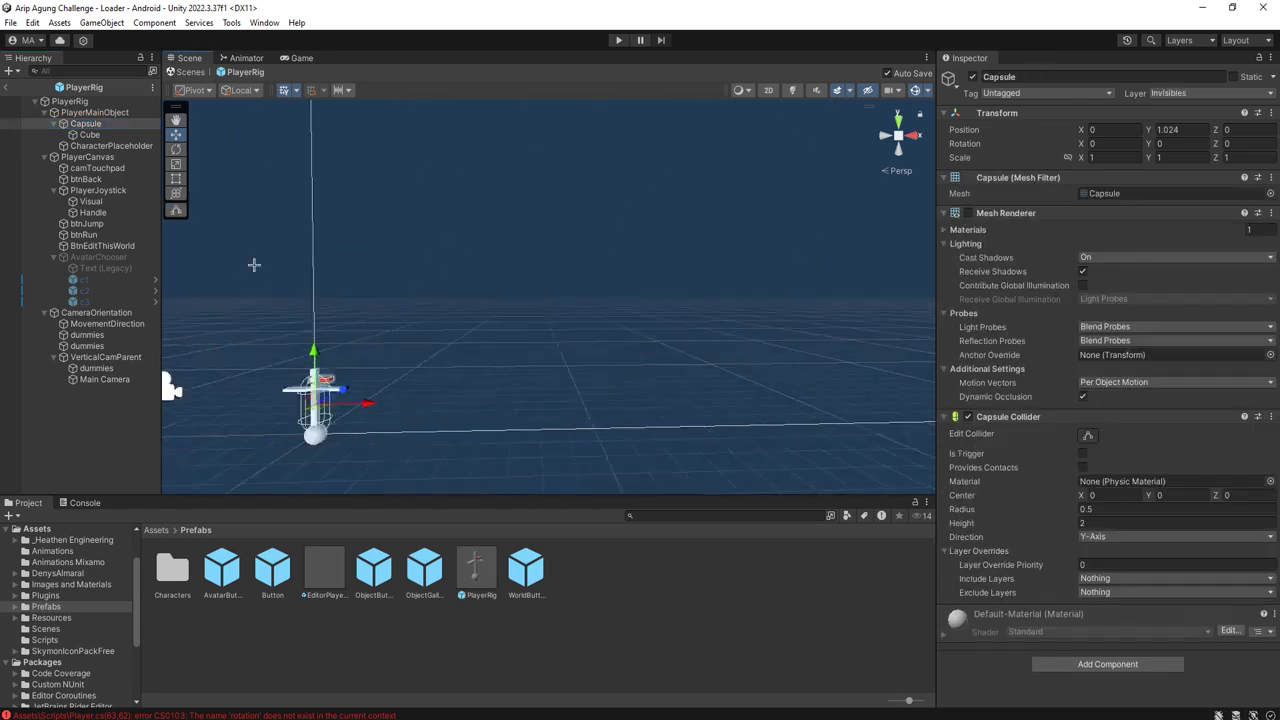
pyautogui.keyDown('alt'); pyautogui.moveTo(461, 344); pyautogui.dragTo(656, 427); pyautogui.keyUp('alt')
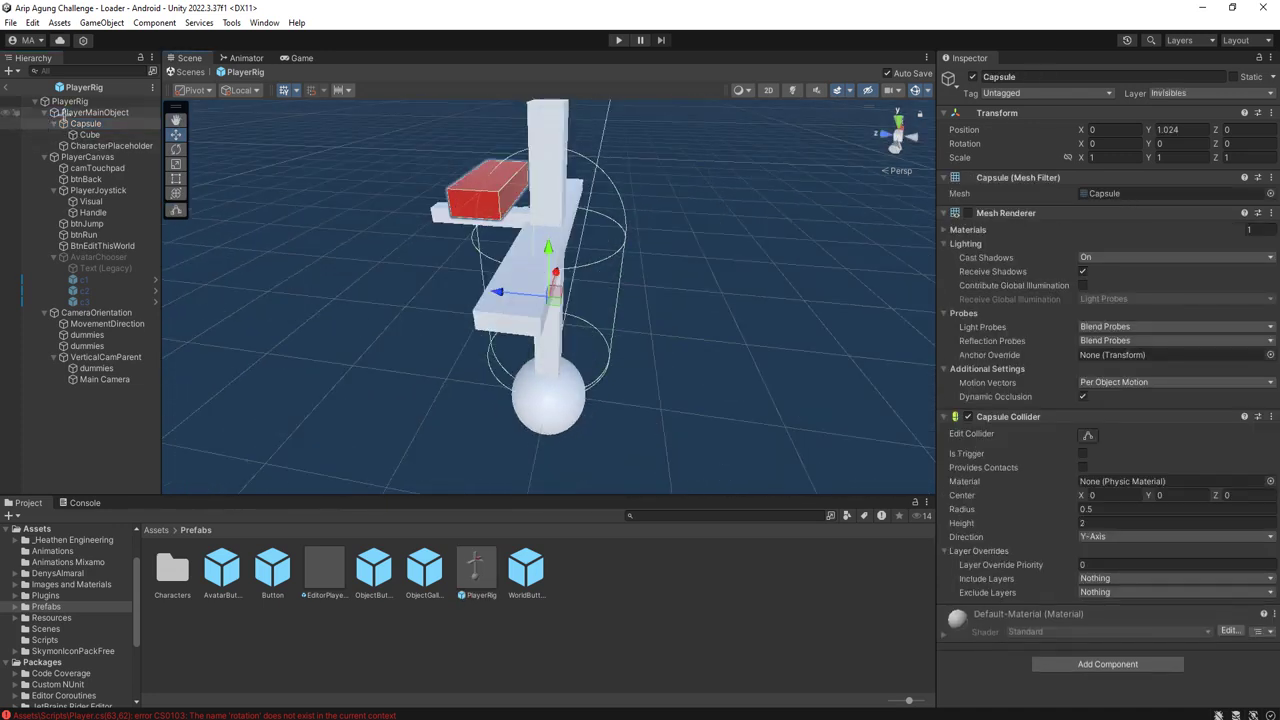
# Step: Select PlayerMainObject, collapse its and PlayerCanvas's children, and undo an accidental move
pyautogui.click(46, 113)
pyautogui.click(45, 113)
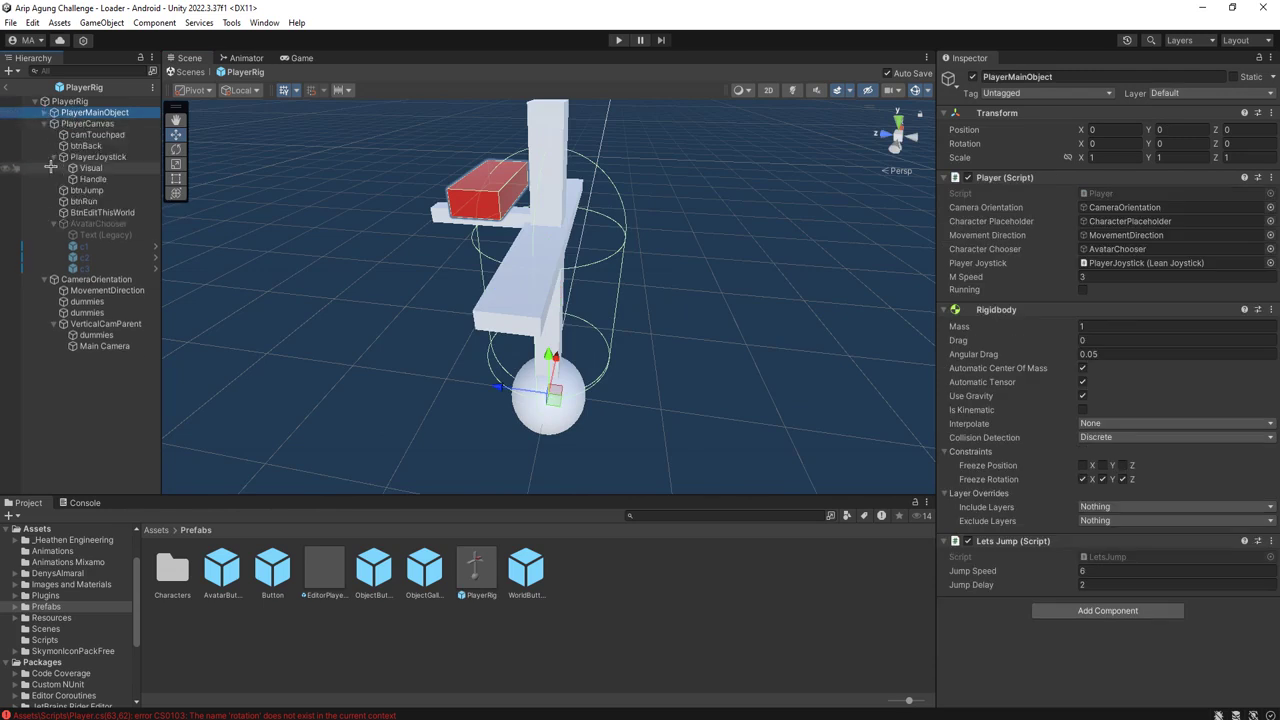
pyautogui.click(45, 123)
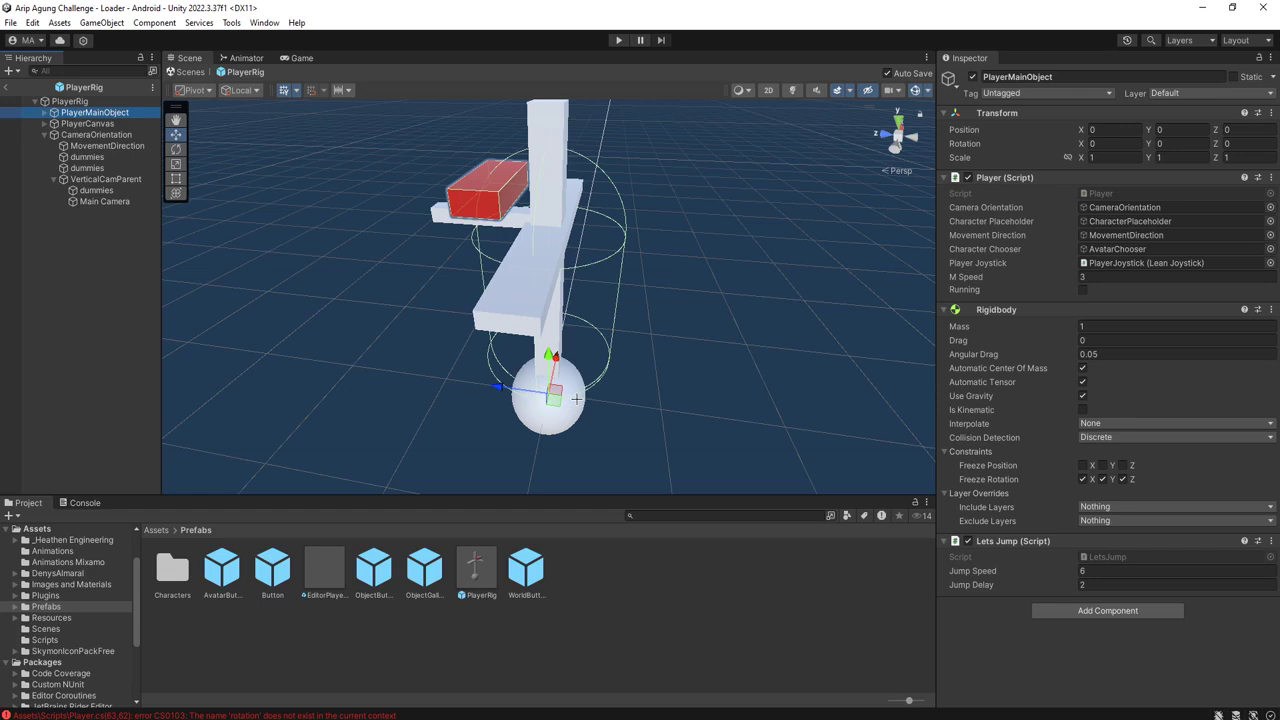
pyautogui.moveTo(552, 398); pyautogui.dragTo(558, 384)
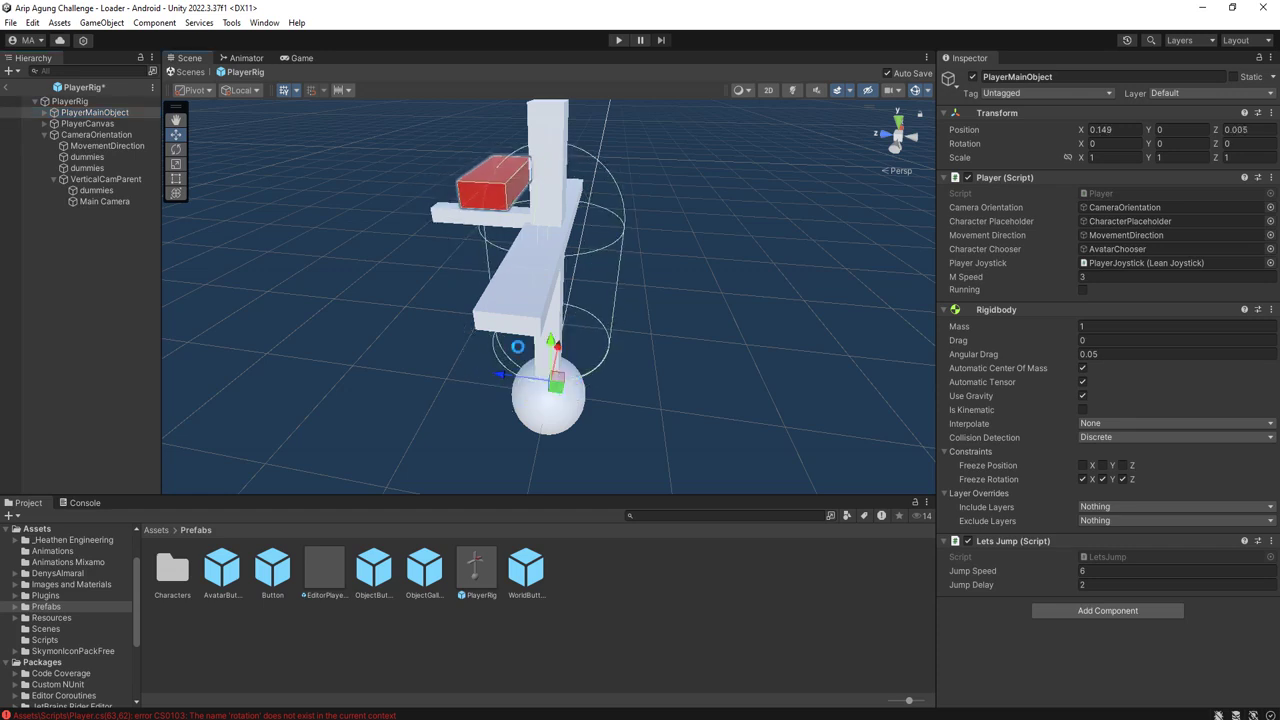
pyautogui.hotkey('ctrl', 'z')
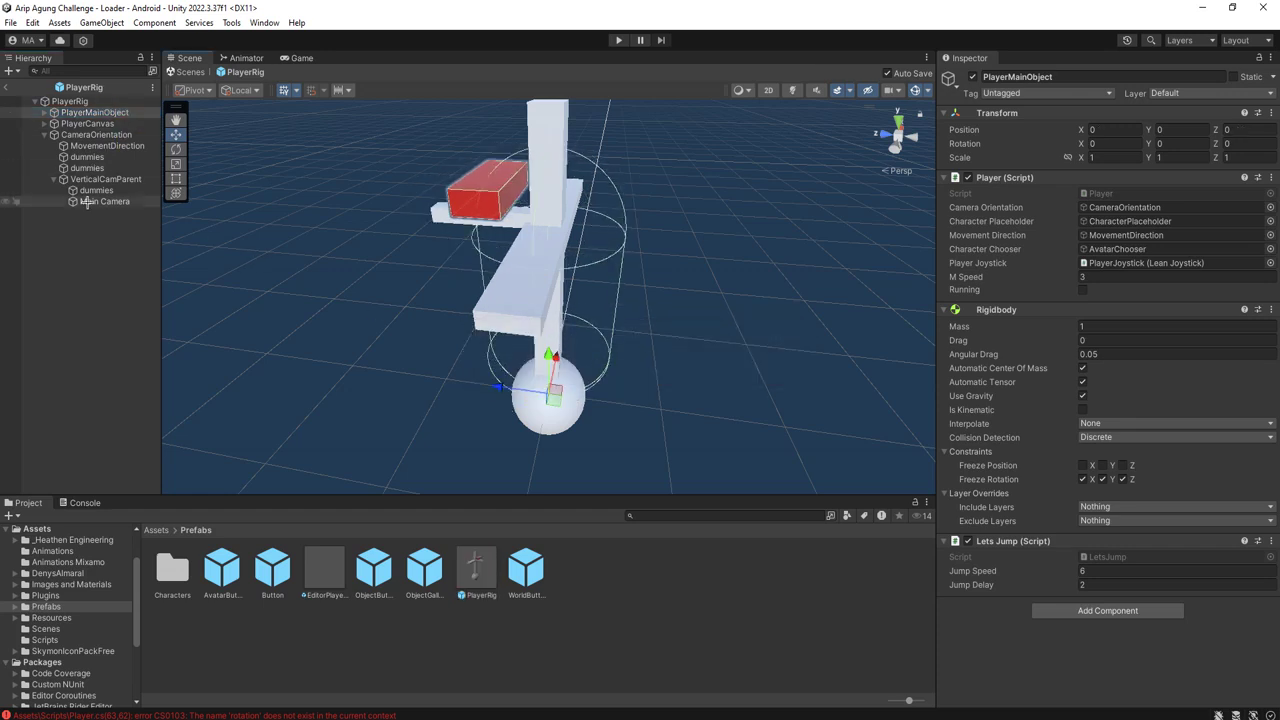
# Step: Drag the MovementDirection sphere to preview directions, undoing each move, then reselect CameraOrientation
pyautogui.click(101, 134)
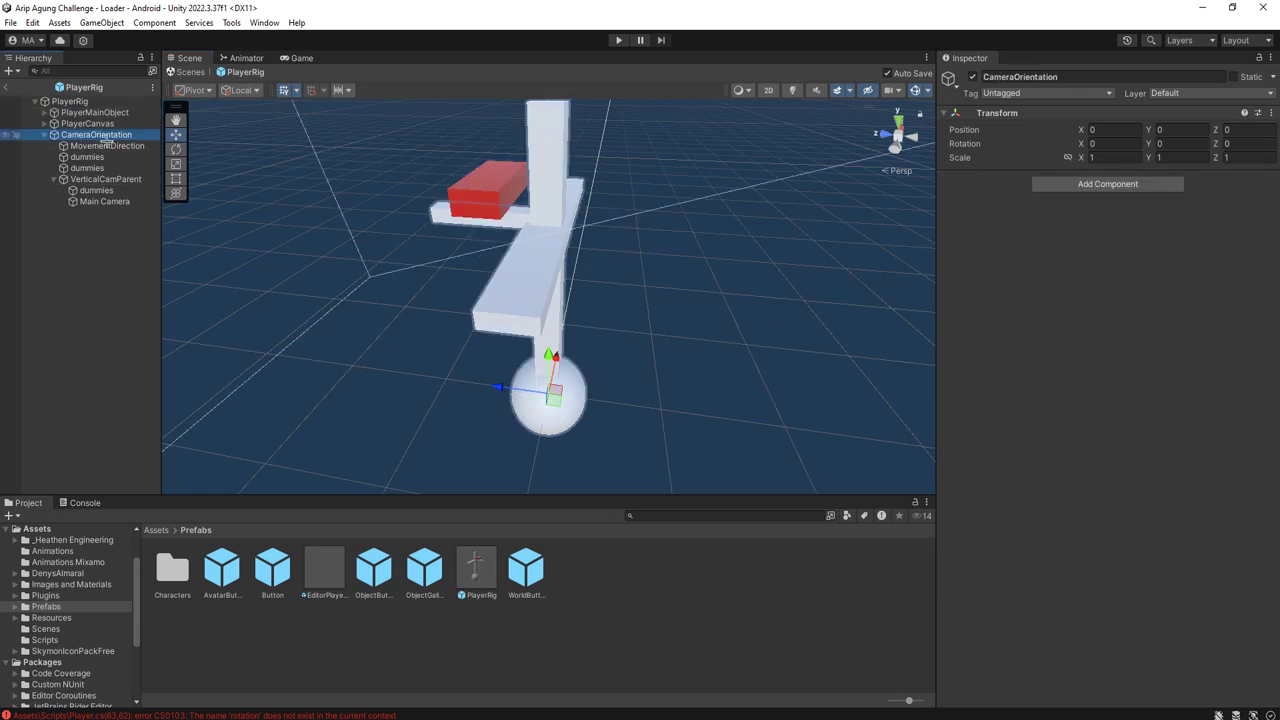
pyautogui.click(107, 146)
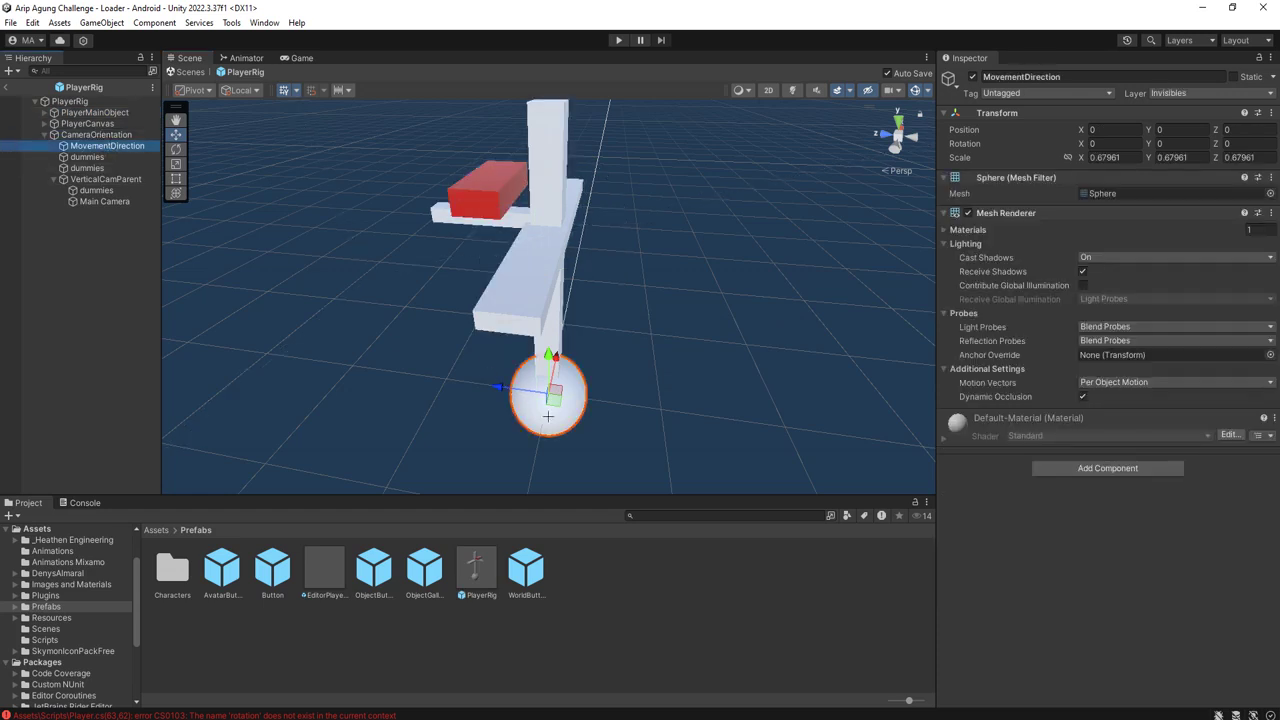
pyautogui.moveTo(555, 397); pyautogui.dragTo(597, 408)
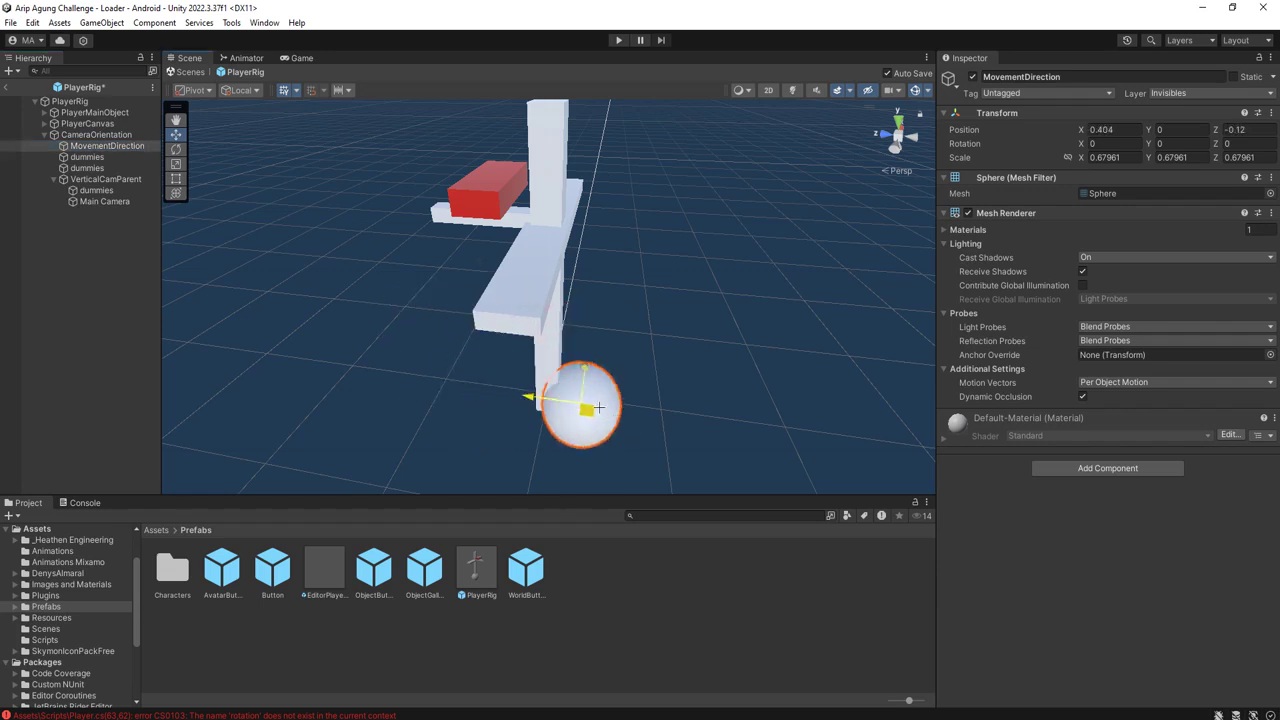
pyautogui.hotkey('ctrl', 'z')
pyautogui.hotkey('ctrl', 'z')
pyautogui.moveTo(555, 405)
pyautogui.mouseDown()
pyautogui.moveTo(689, 237)
pyautogui.moveTo(672, 320)
pyautogui.mouseUp()
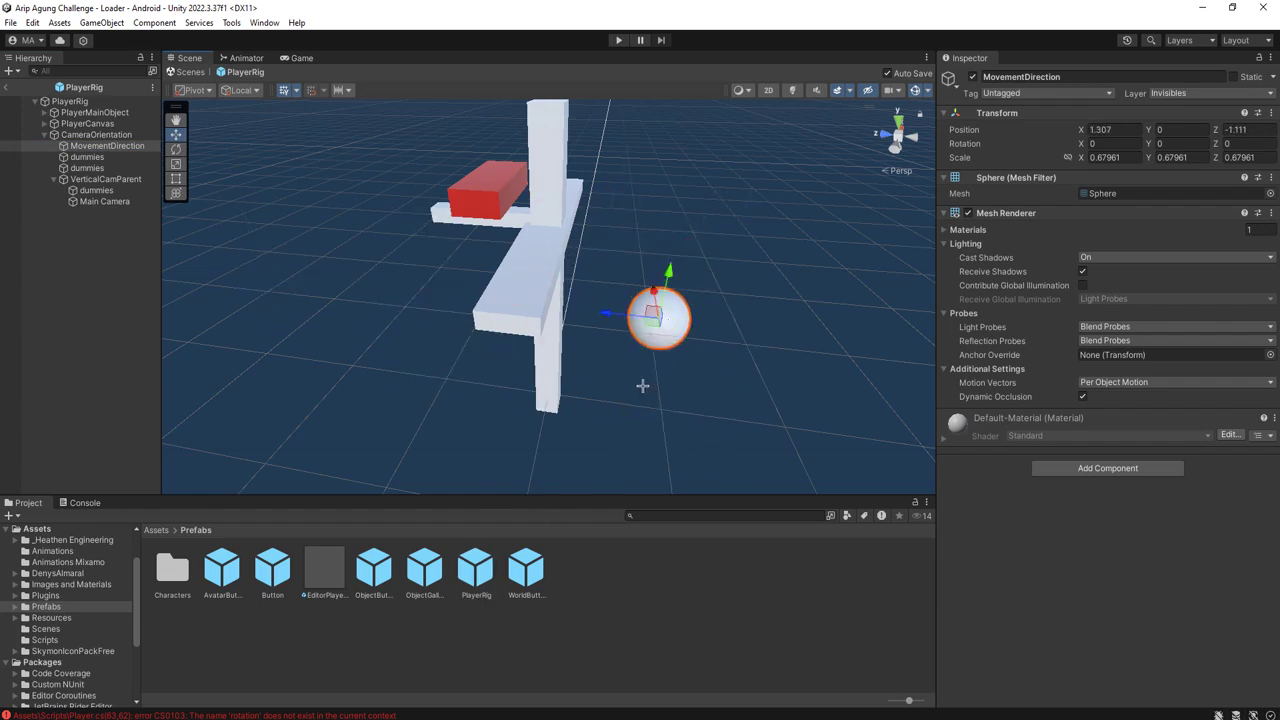
pyautogui.hotkey('ctrl', 'z')
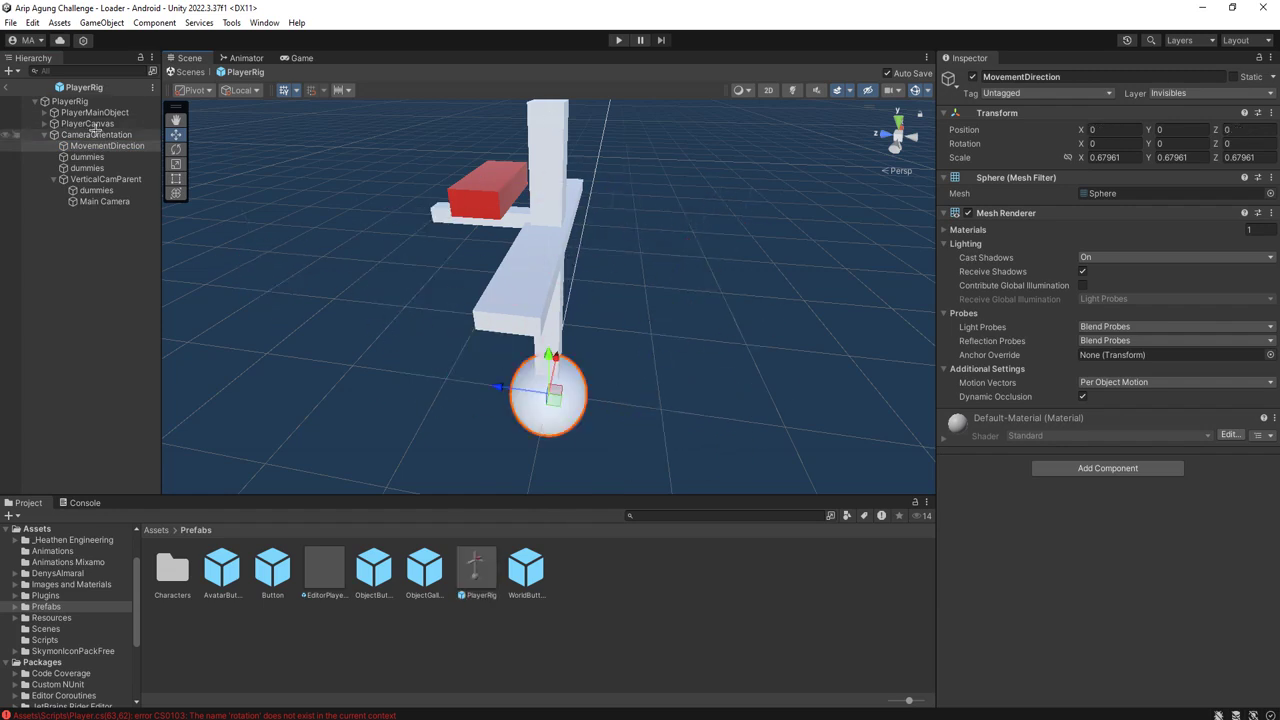
pyautogui.click(100, 135)
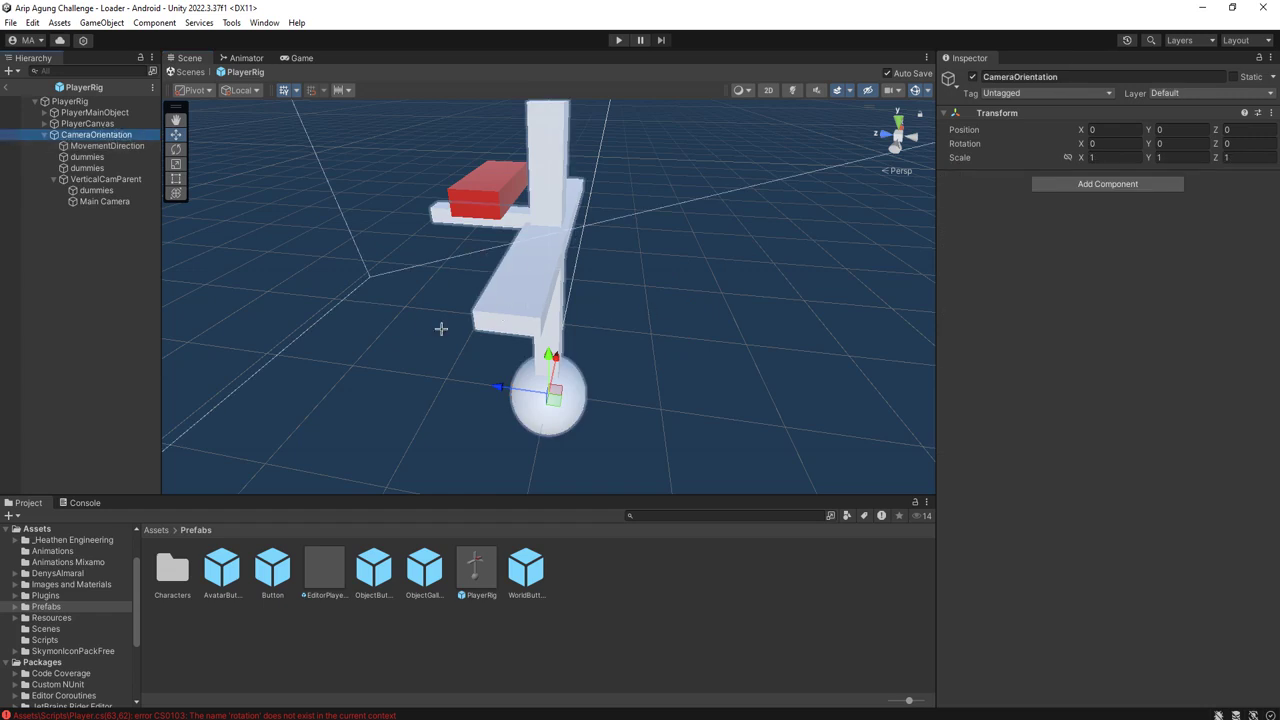
# Step: Try Play, exit prefab mode at the prompt, and switch to Notepad++
pyautogui.click(619, 40)
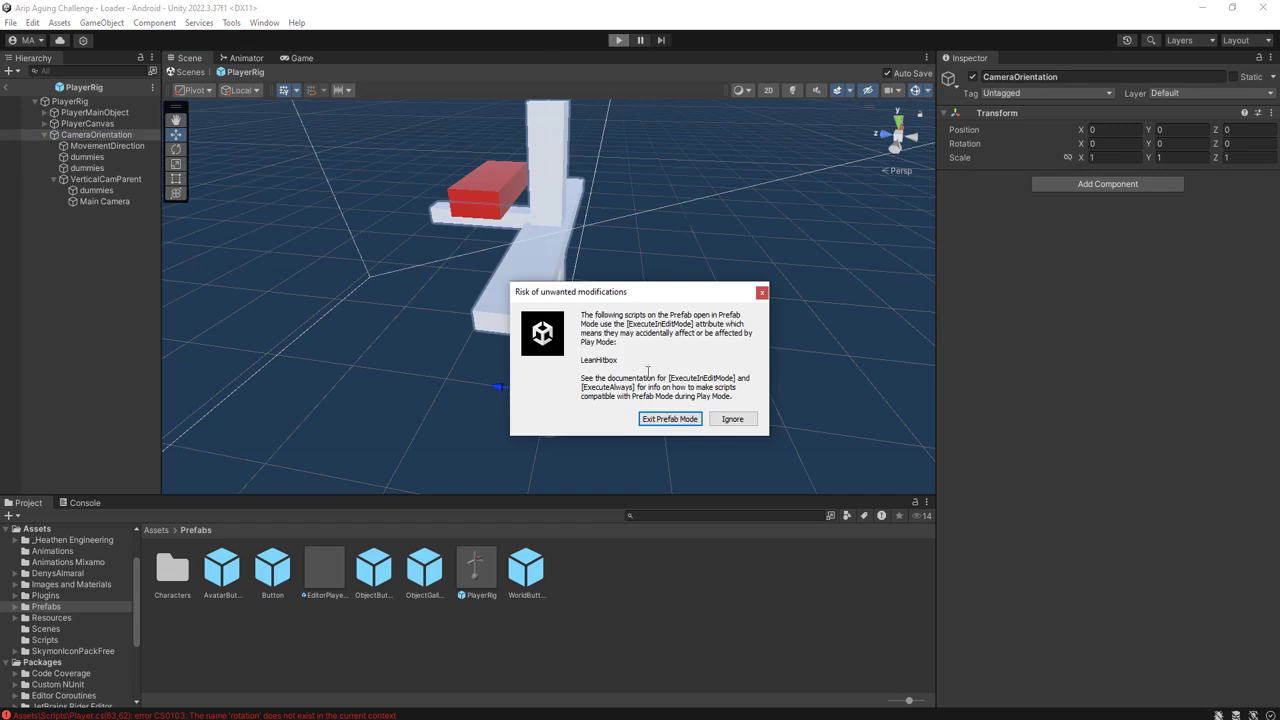
pyautogui.click(665, 419)
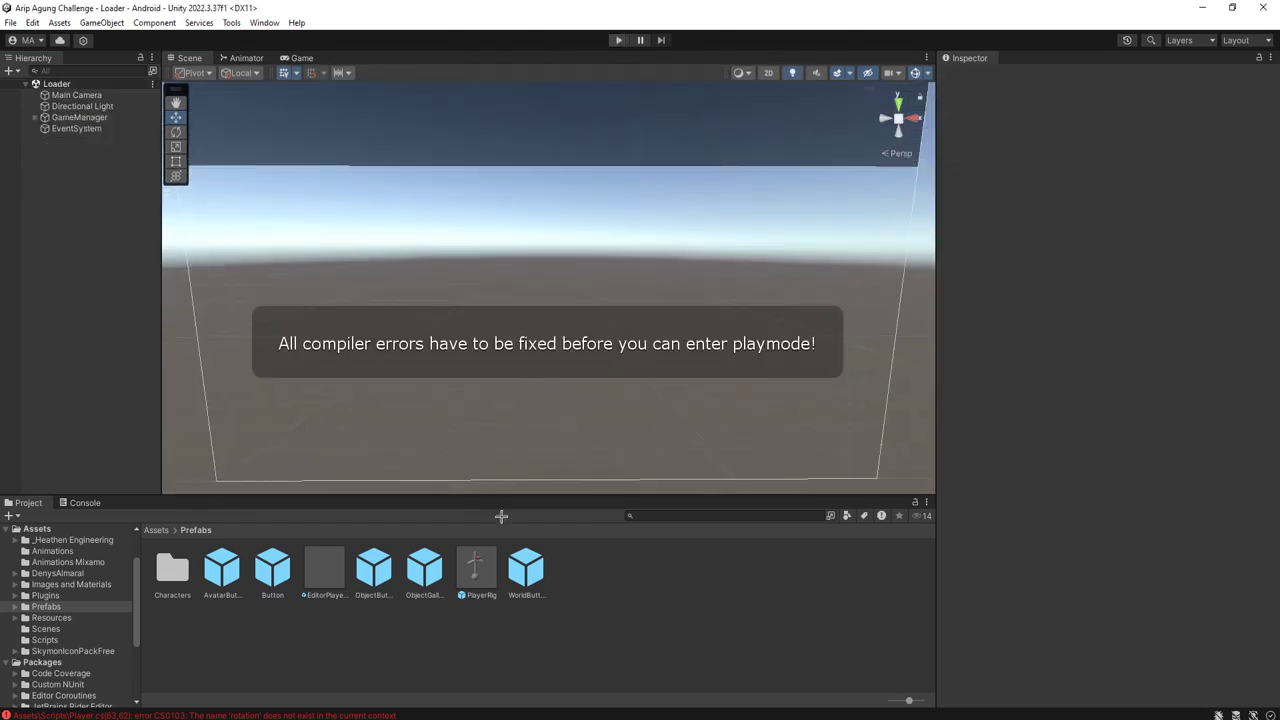
pyautogui.hotkey('alt', 'Tab')
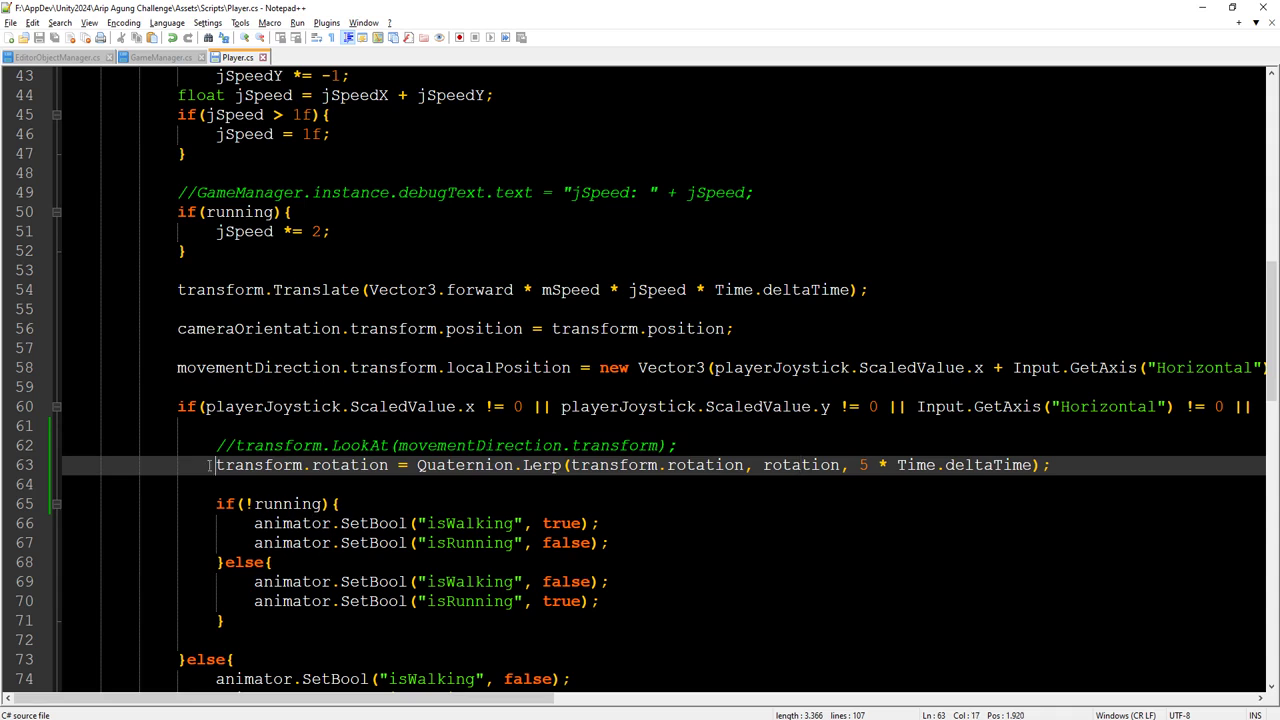
# Step: Comment out line 63's Quaternion.Lerp statement with Ctrl+K, save, and return to Unity
pyautogui.hotkey('ctrl', 'k')
pyautogui.hotkey('ctrl', 's')
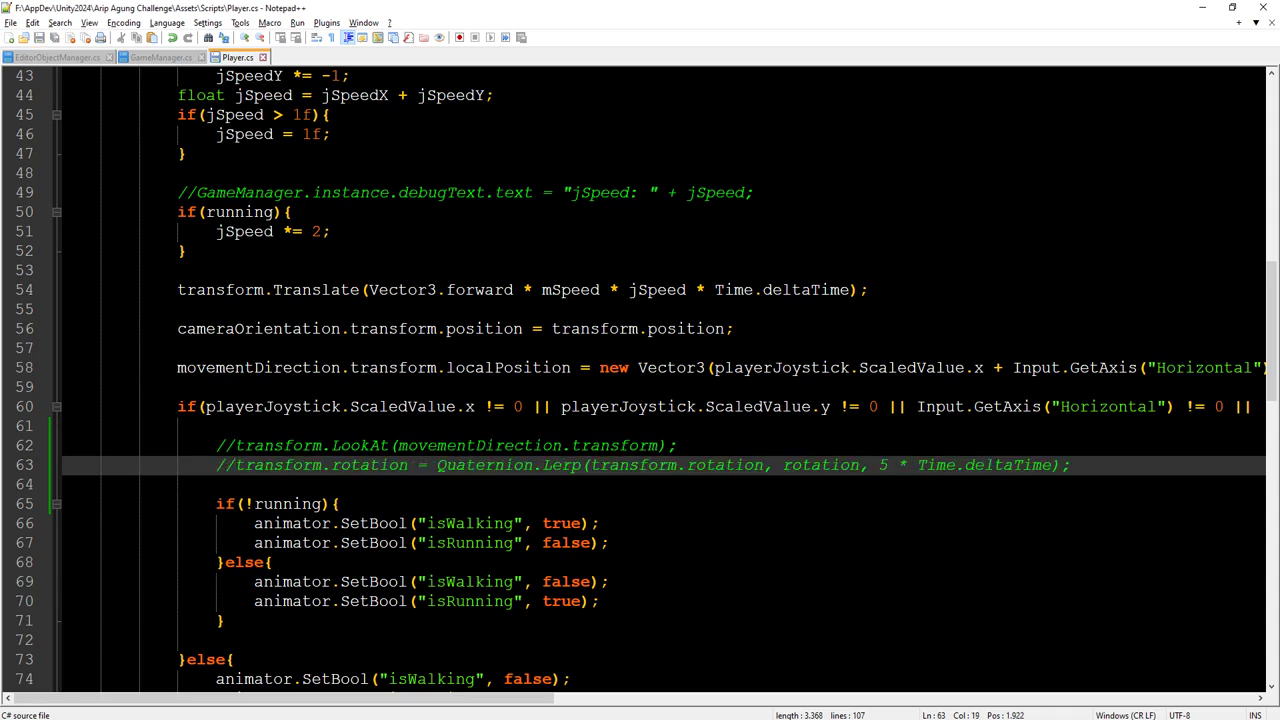
pyautogui.hotkey('alt', 'Tab')
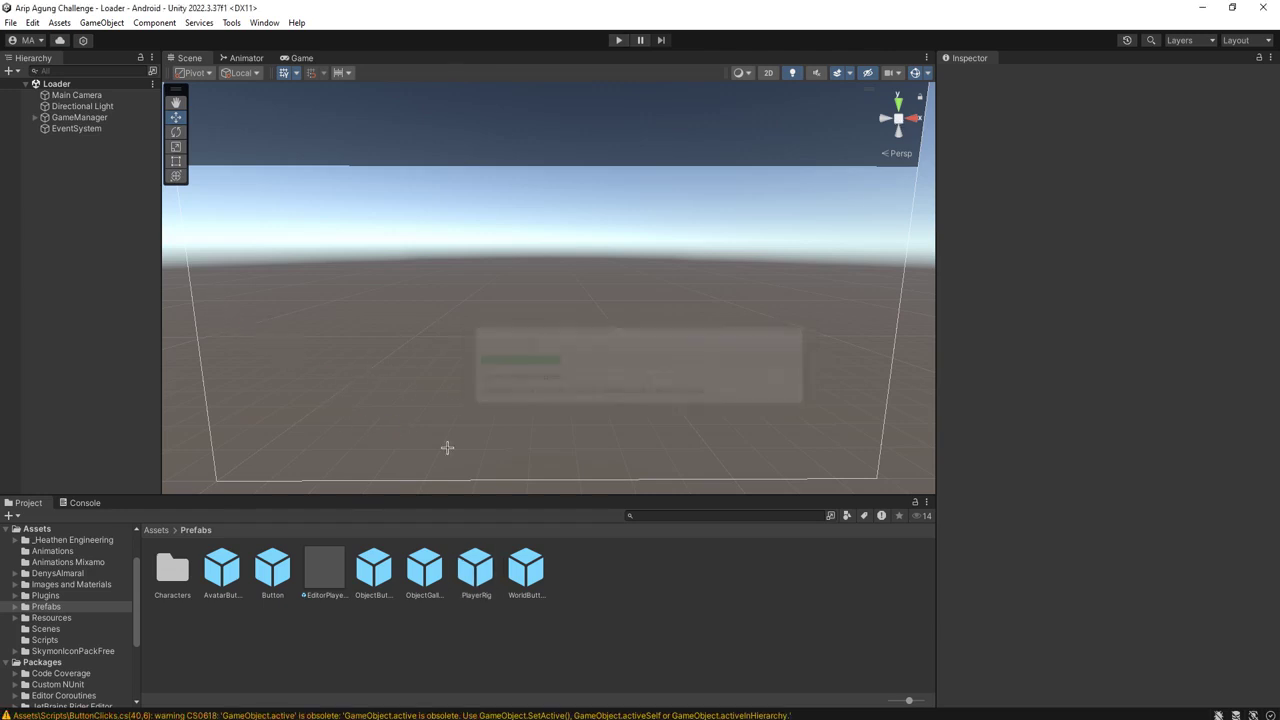
# Step: Play, load Superb World with the red-haired avatar, expand Player, and dock Game beside Scene
pyautogui.click(619, 40)
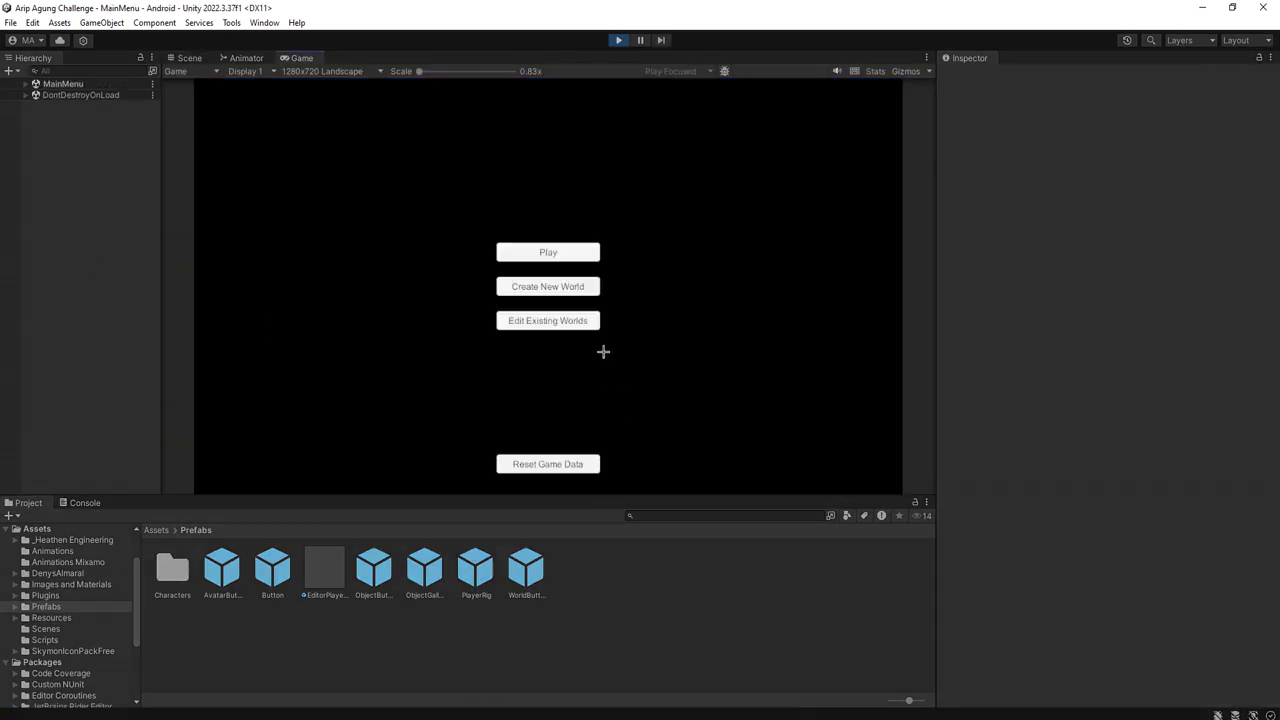
pyautogui.click(548, 252)
pyautogui.click(447, 240)
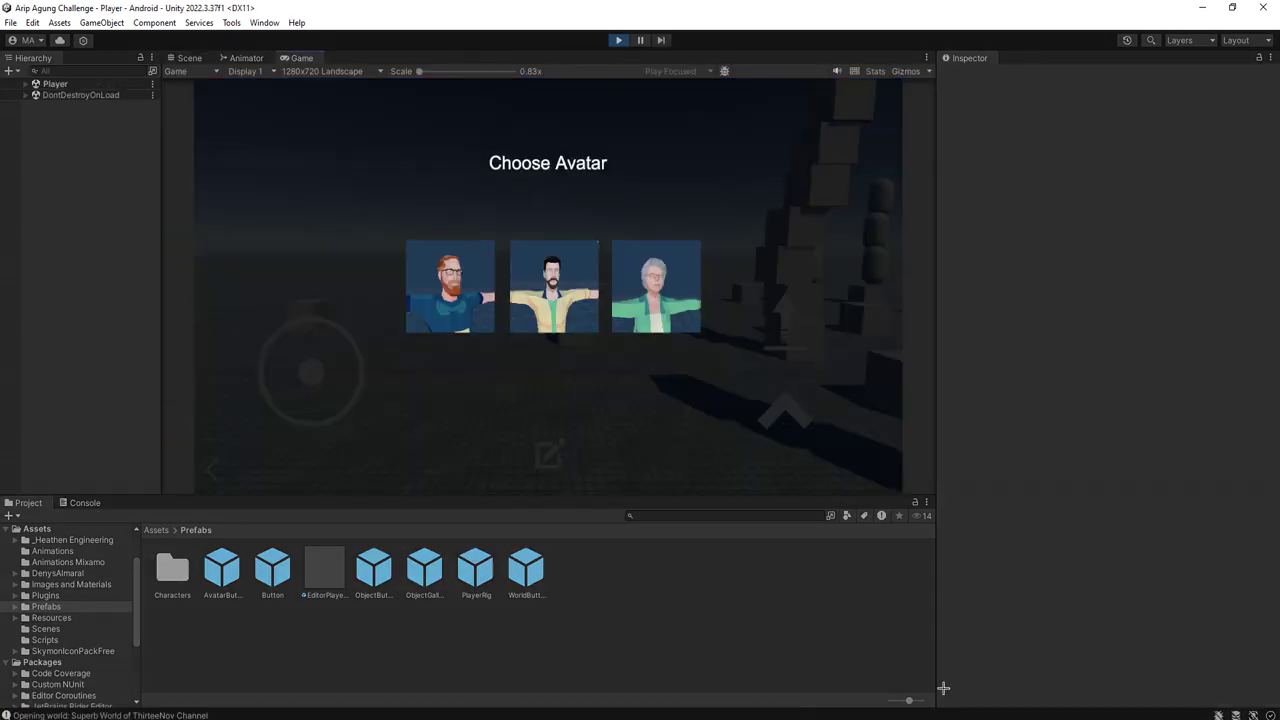
pyautogui.click(450, 290)
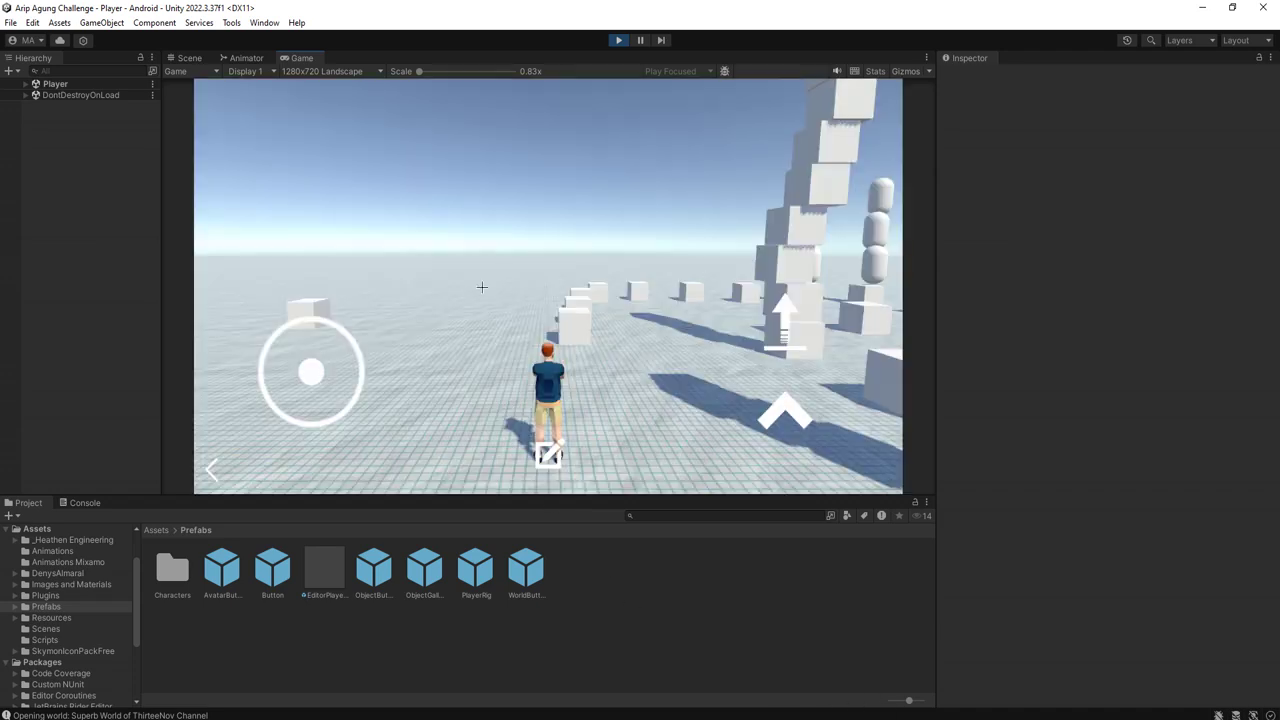
pyautogui.click(25, 84)
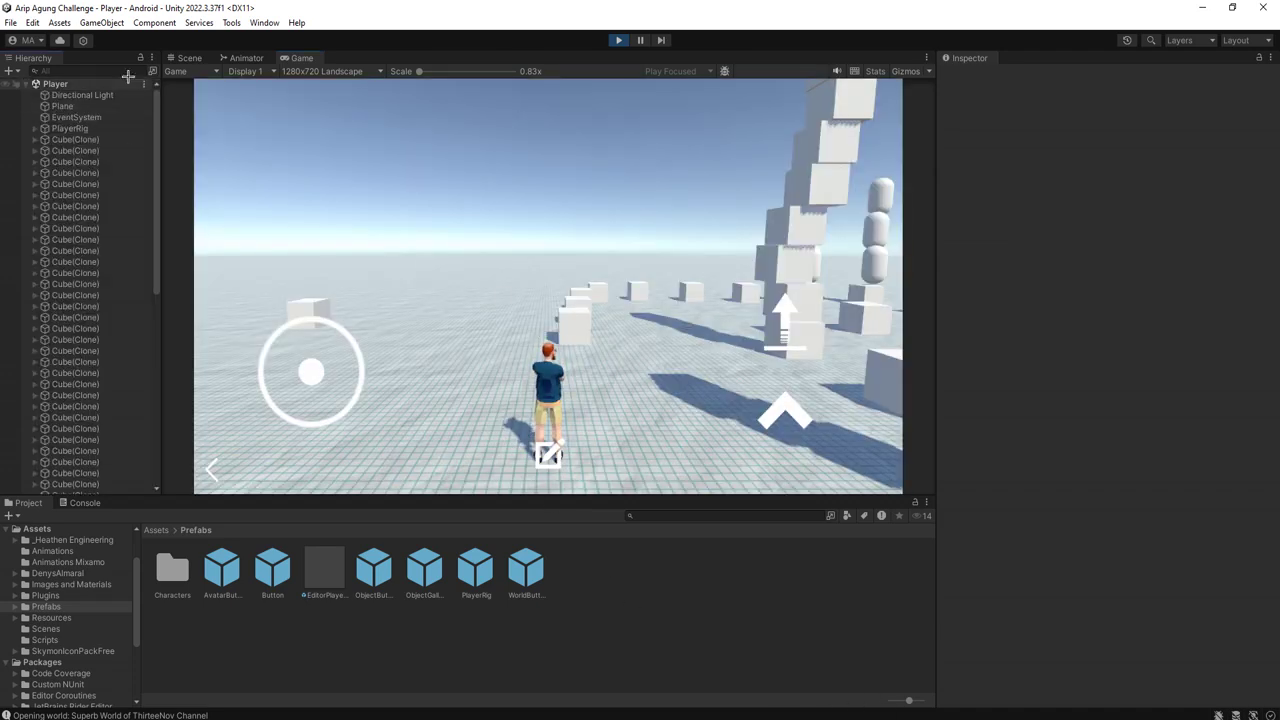
pyautogui.moveTo(287, 57)
pyautogui.mouseDown()
pyautogui.moveTo(557, 198)
pyautogui.moveTo(717, 243)
pyautogui.mouseUp()
# Step: Select CameraOrientation under PlayerRig, frame it, and orbit the game camera around the player
pyautogui.moveTo(624, 229); pyautogui.dragTo(552, 229)
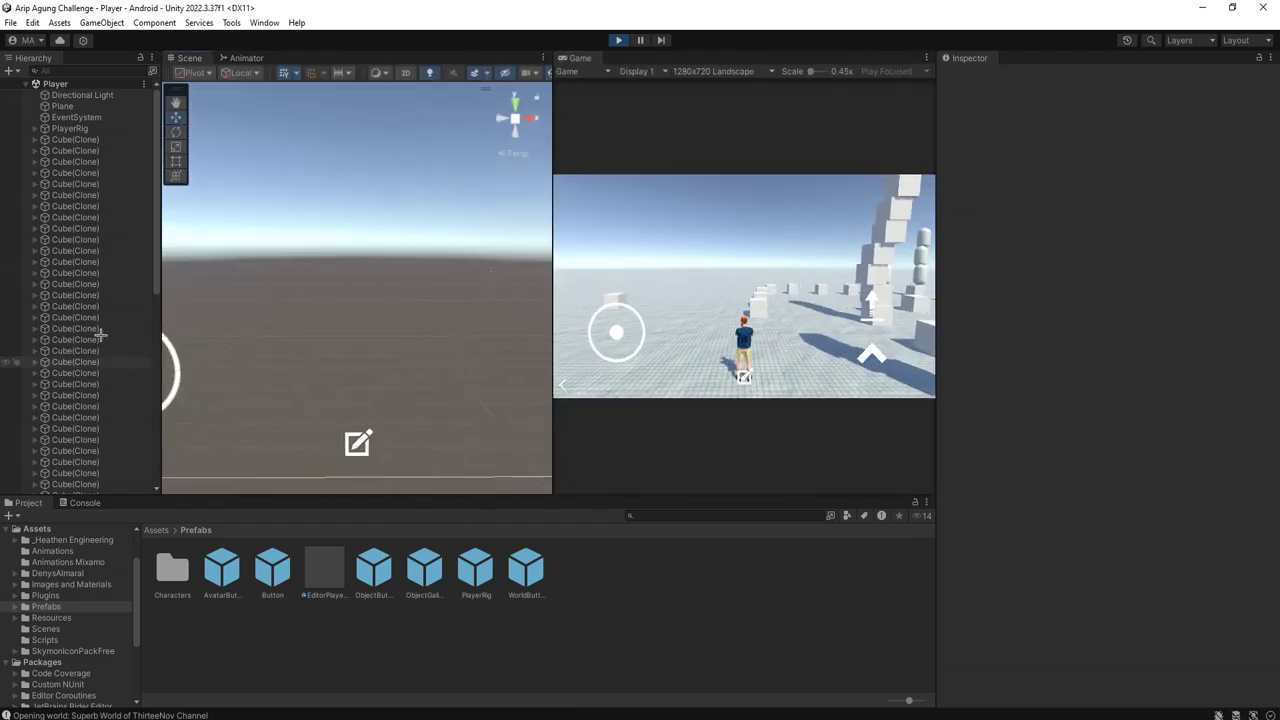
pyautogui.scroll(-5, 70, 365)
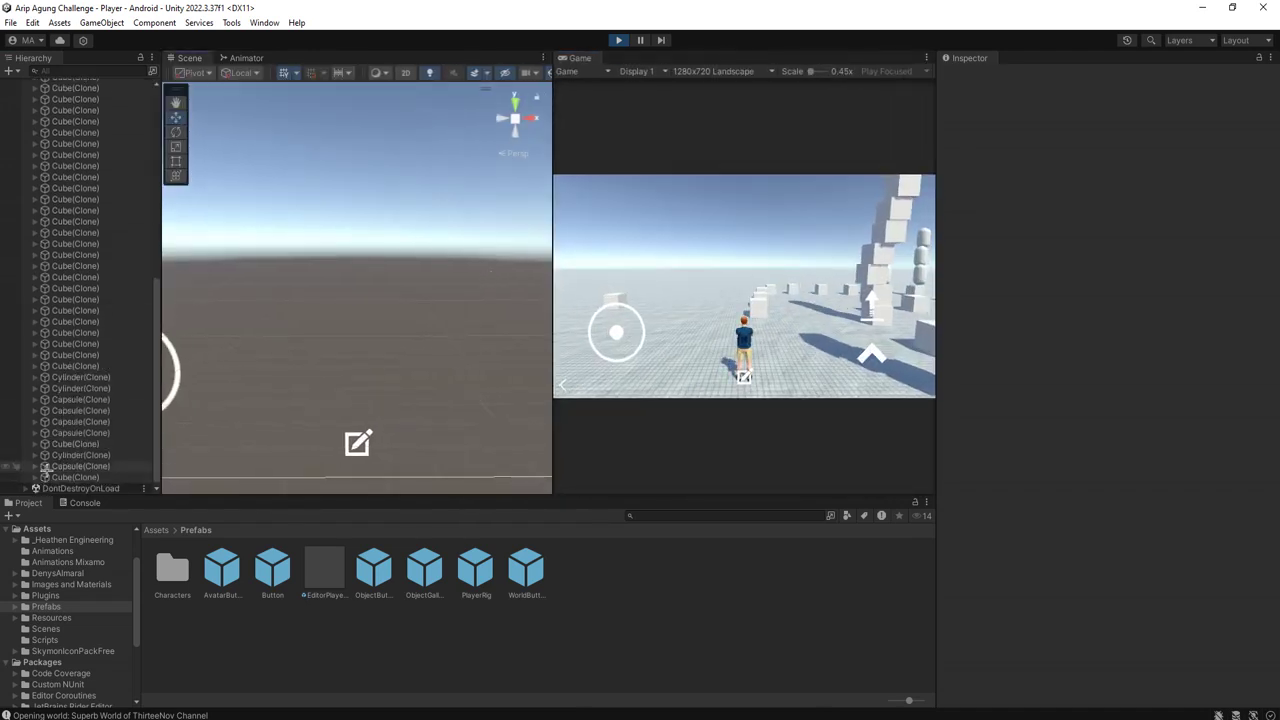
pyautogui.scroll(10, 60, 468)
pyautogui.click(35, 128)
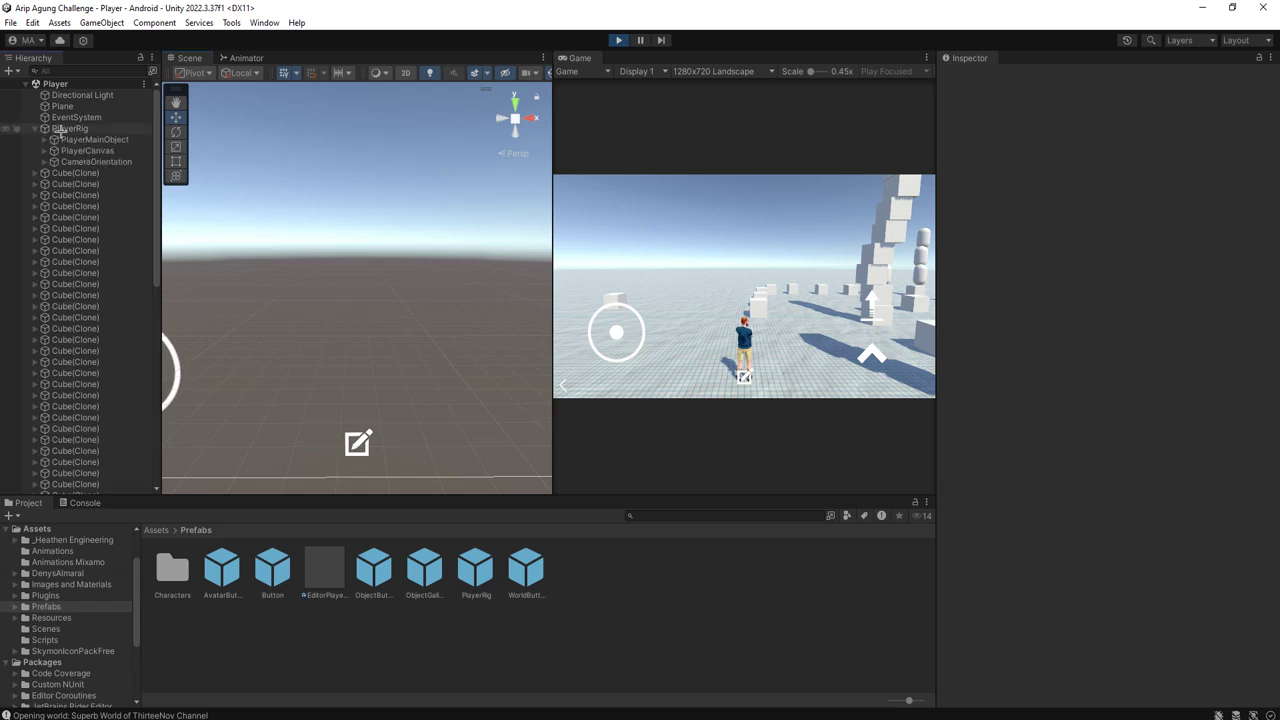
pyautogui.click(80, 150)
pyautogui.click(80, 161)
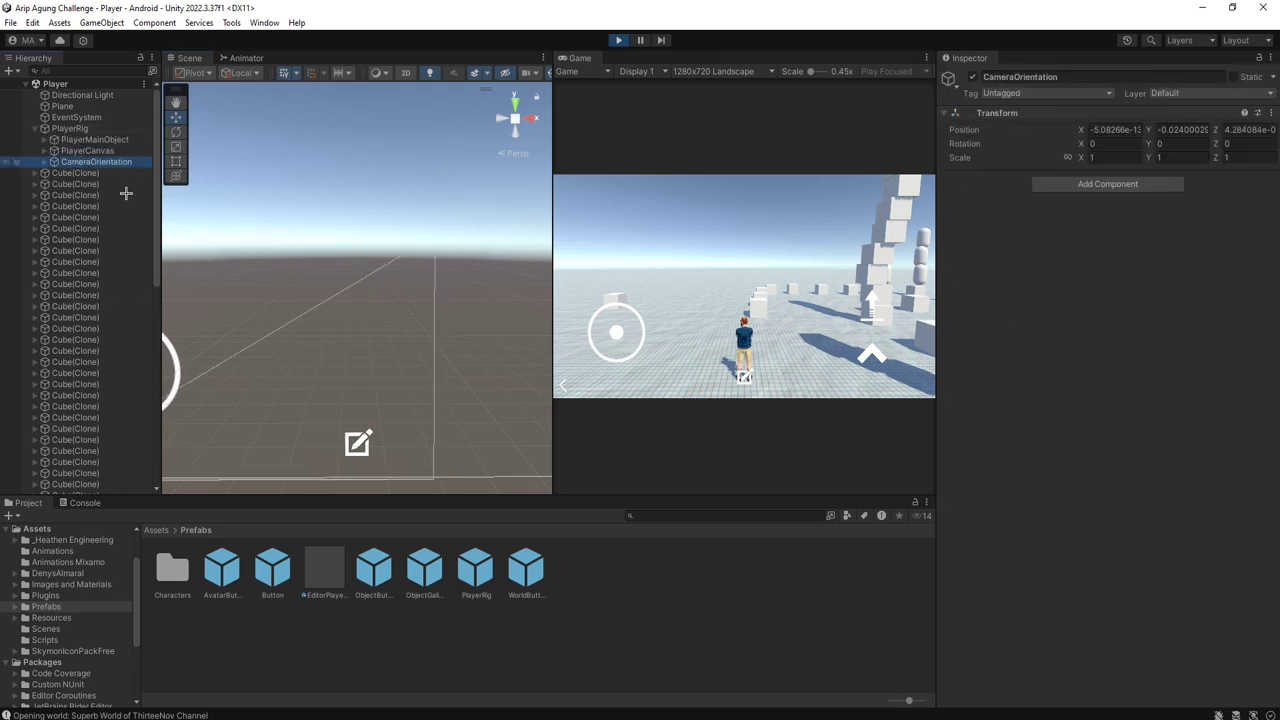
pyautogui.press('f')
pyautogui.moveTo(402, 338)
pyautogui.keyDown('alt'); pyautogui.mouseDown()
pyautogui.moveTo(300, 335)
pyautogui.moveTo(318, 368)
pyautogui.moveTo(448, 334)
pyautogui.mouseUp(); pyautogui.keyUp('alt')
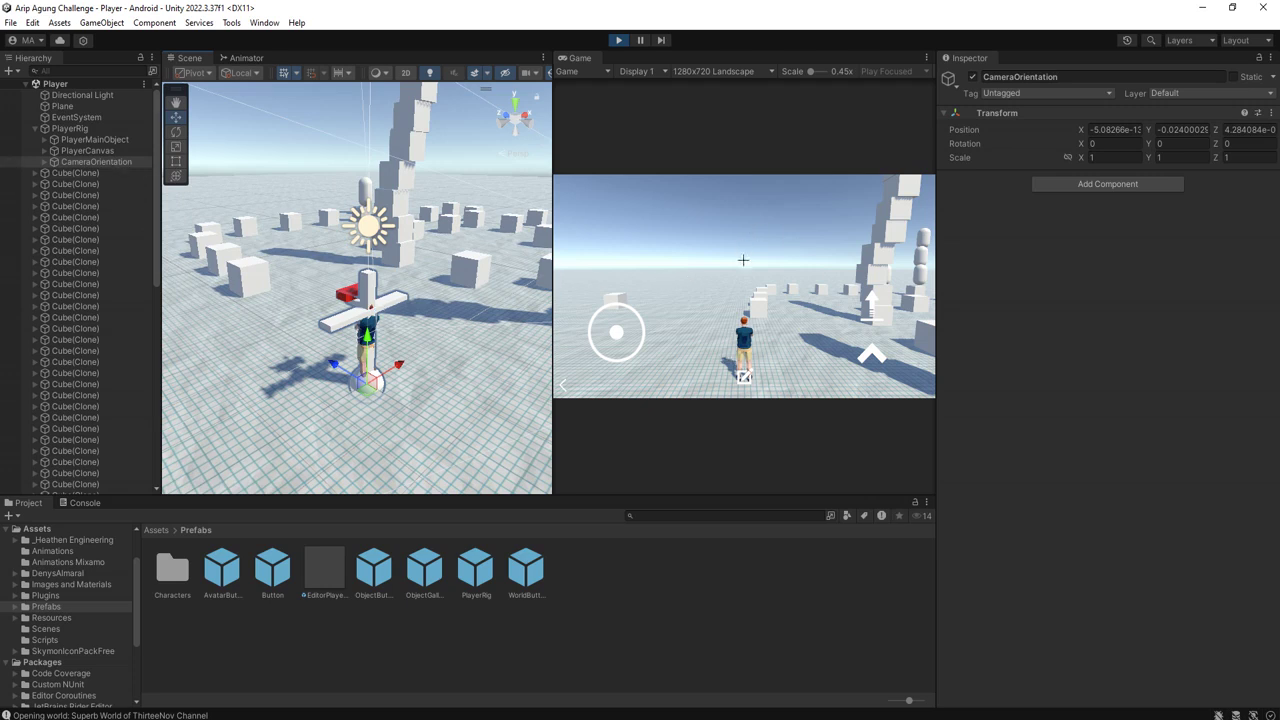
pyautogui.moveTo(767, 265)
pyautogui.mouseDown()
pyautogui.moveTo(768, 280)
pyautogui.moveTo(349, 271)
pyautogui.moveTo(575, 268)
pyautogui.moveTo(584, 248)
pyautogui.moveTo(697, 281)
pyautogui.moveTo(463, 353)
pyautogui.mouseUp()
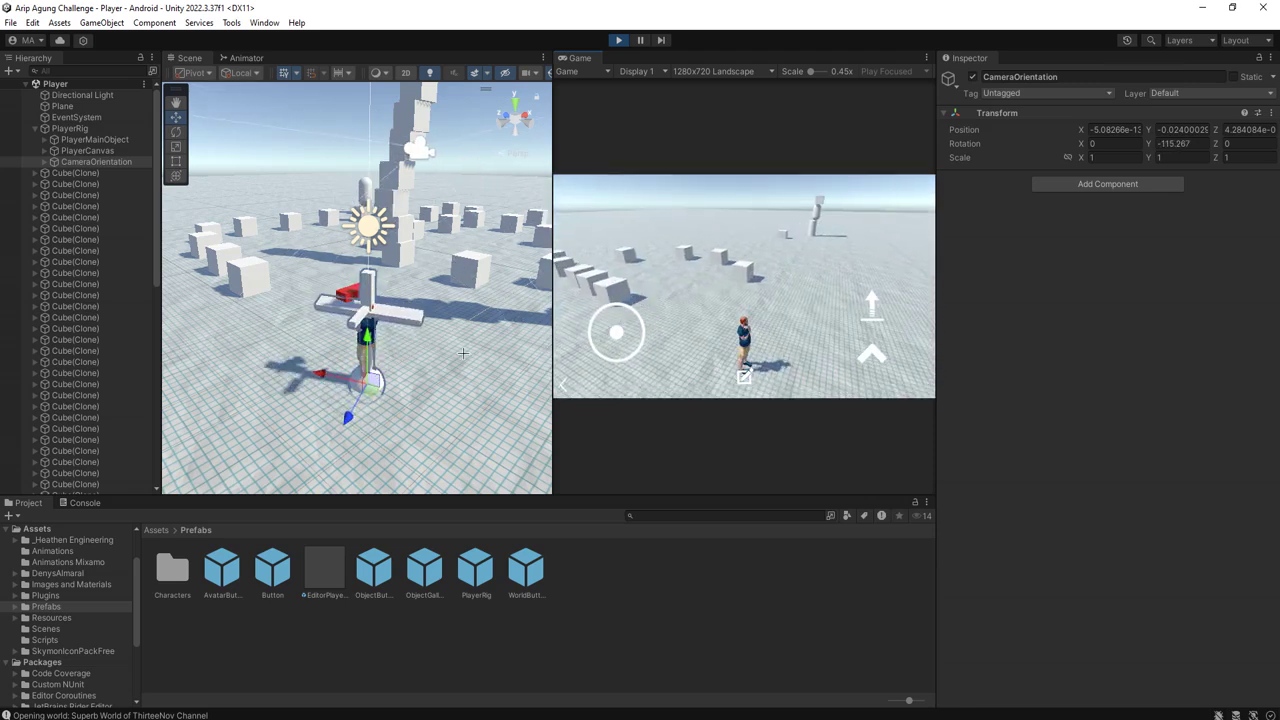
pyautogui.moveTo(766, 290)
pyautogui.mouseDown()
pyautogui.moveTo(745, 286)
pyautogui.moveTo(758, 336)
pyautogui.mouseUp()
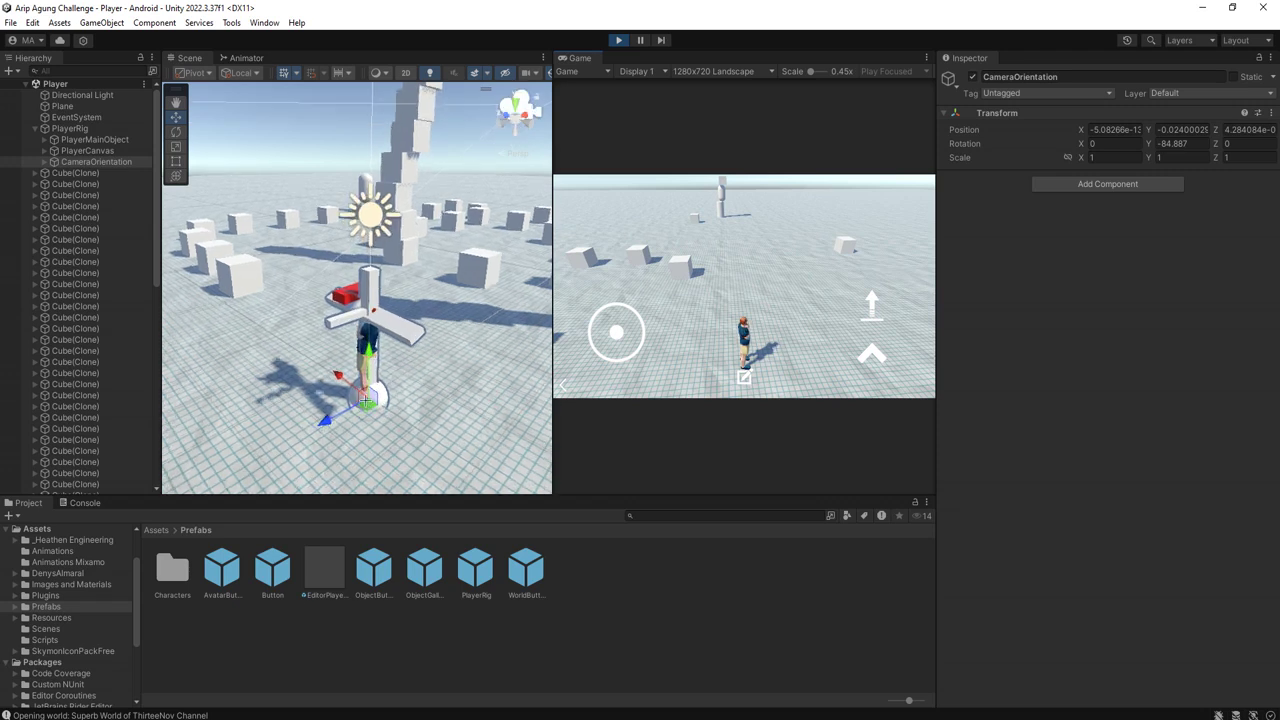
# Step: Move and rotate PlayerMainObject, check CameraOrientation's rotation, then stop the game
pyautogui.click(105, 140)
pyautogui.moveTo(373, 408)
pyautogui.mouseDown()
pyautogui.moveTo(385, 403)
pyautogui.moveTo(368, 403)
pyautogui.mouseUp()
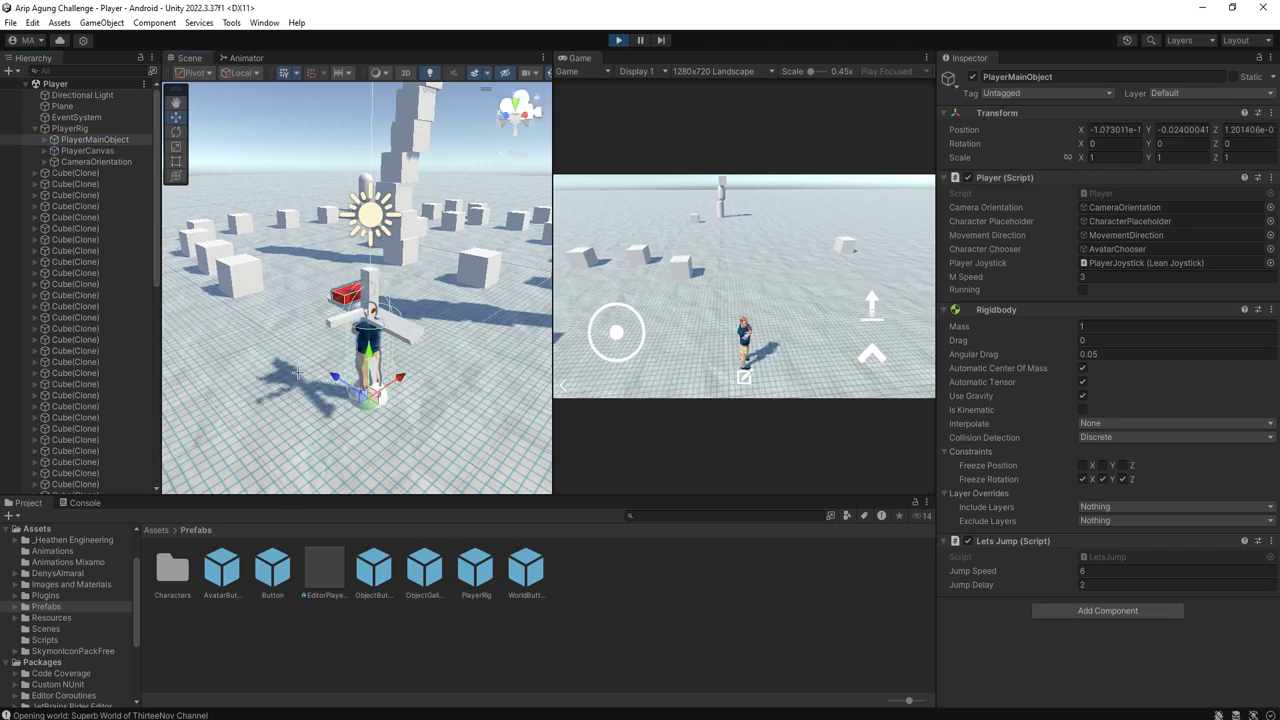
pyautogui.click(175, 131)
pyautogui.moveTo(370, 438)
pyautogui.mouseDown()
pyautogui.moveTo(456, 440)
pyautogui.moveTo(110, 168)
pyautogui.mouseUp()
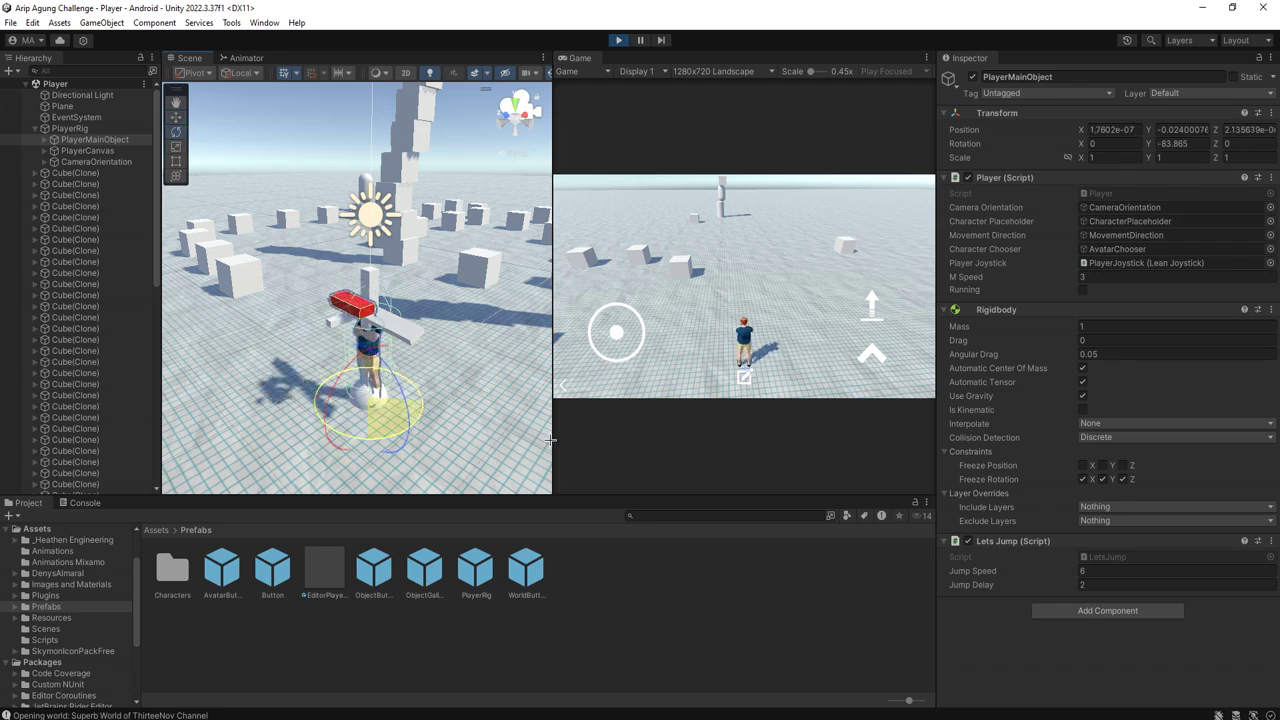
pyautogui.click(100, 162)
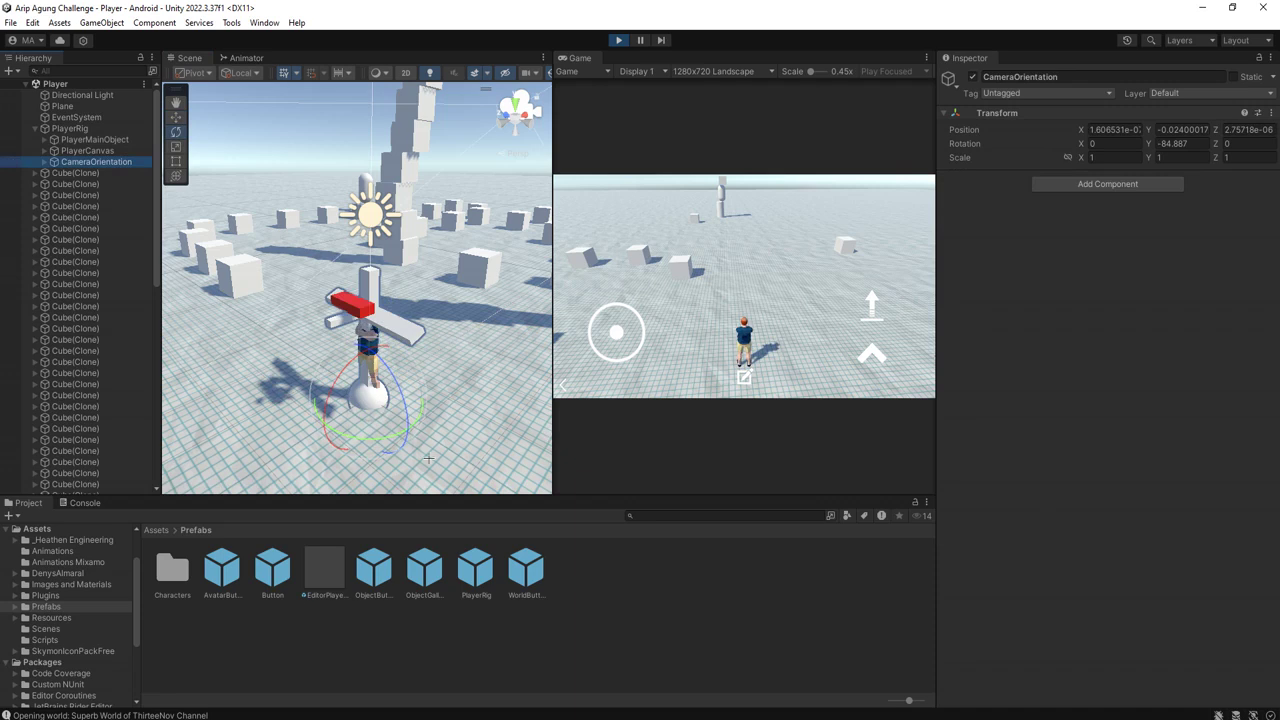
pyautogui.click(618, 40)
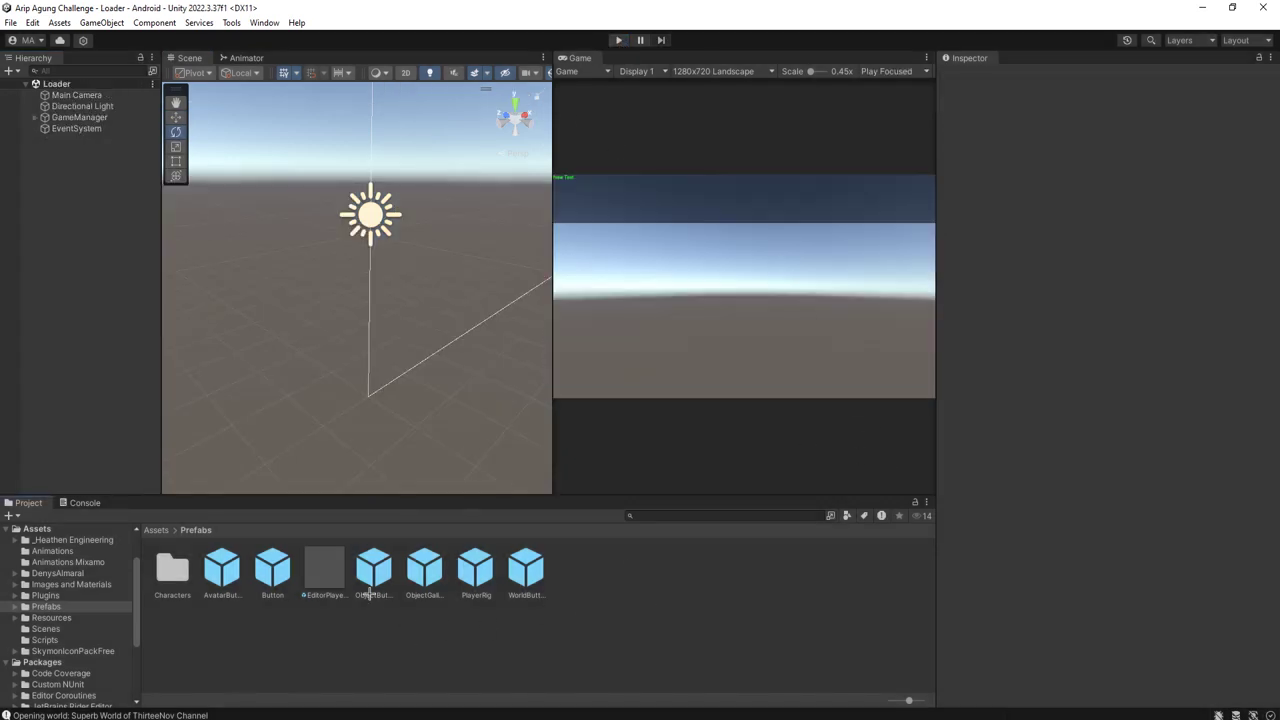
# Step: Open the PlayerRig prefab for editing from the Project panel
pyautogui.click(326, 572)
pyautogui.click(426, 627)
pyautogui.doubleClick(335, 570)
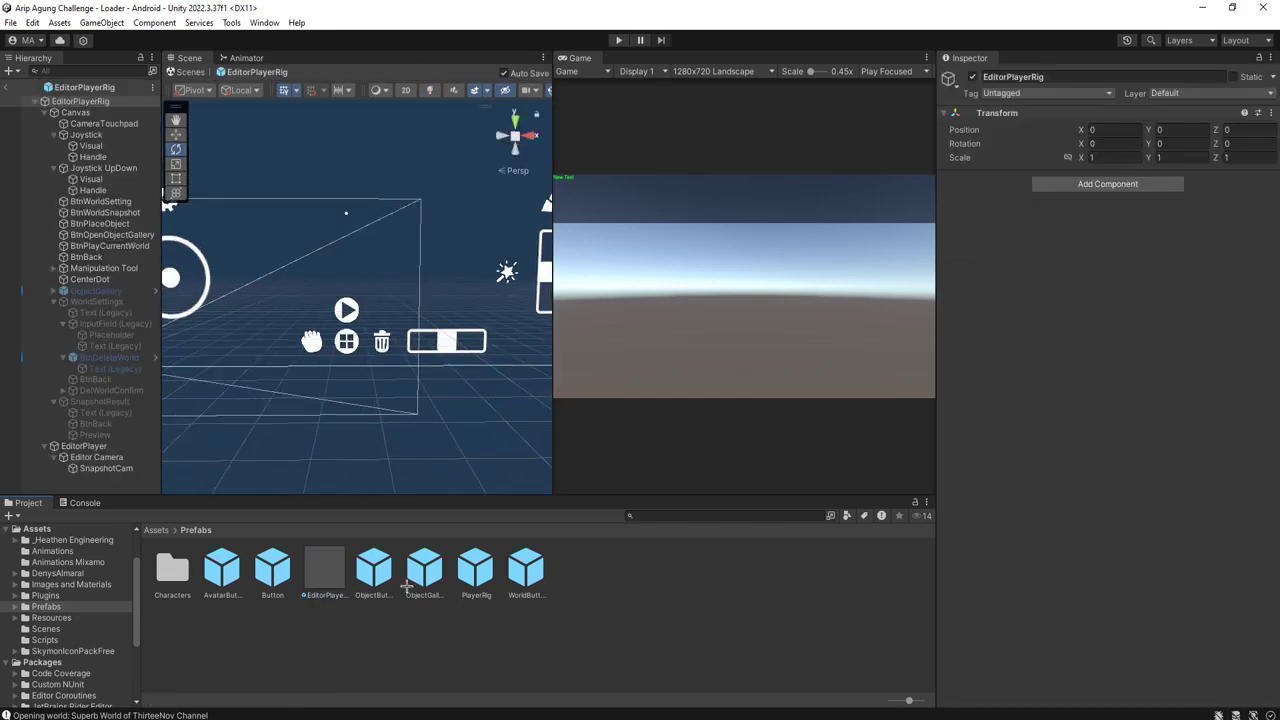
pyautogui.doubleClick(495, 572)
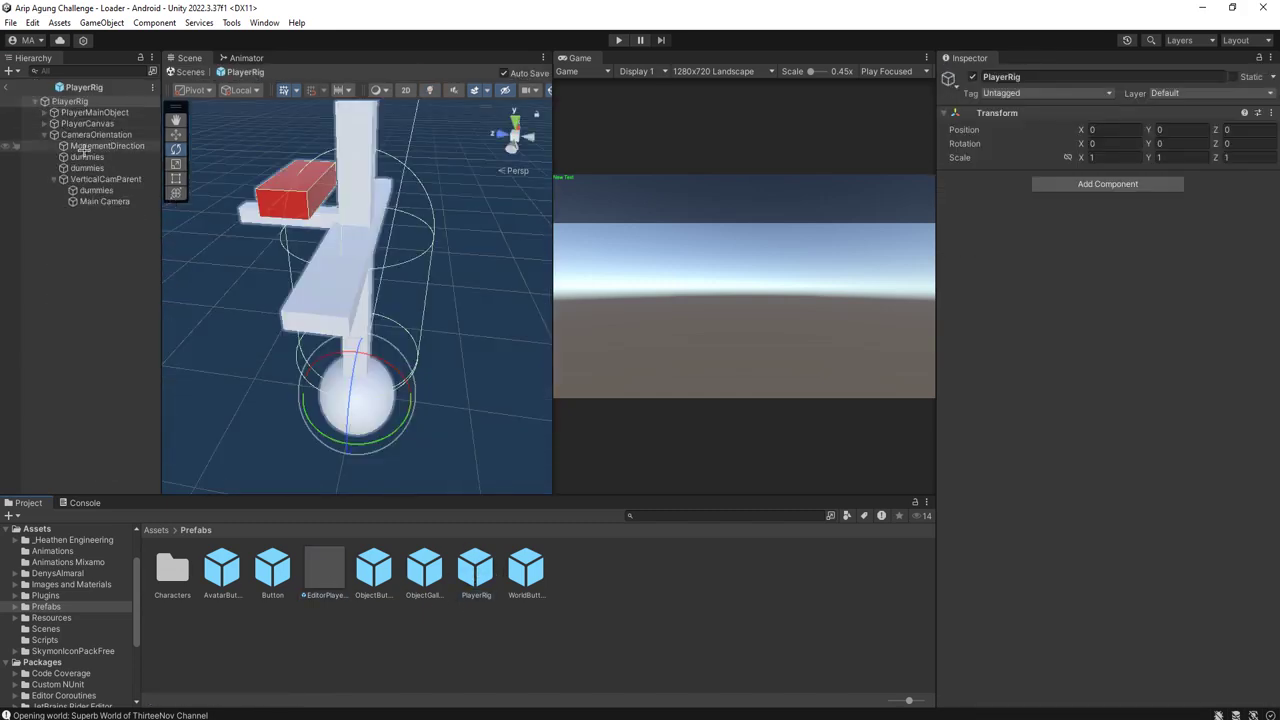
# Step: On PlayerMainObject, ping its Camera Orientation field to confirm it references CameraOrientation
pyautogui.click(92, 112)
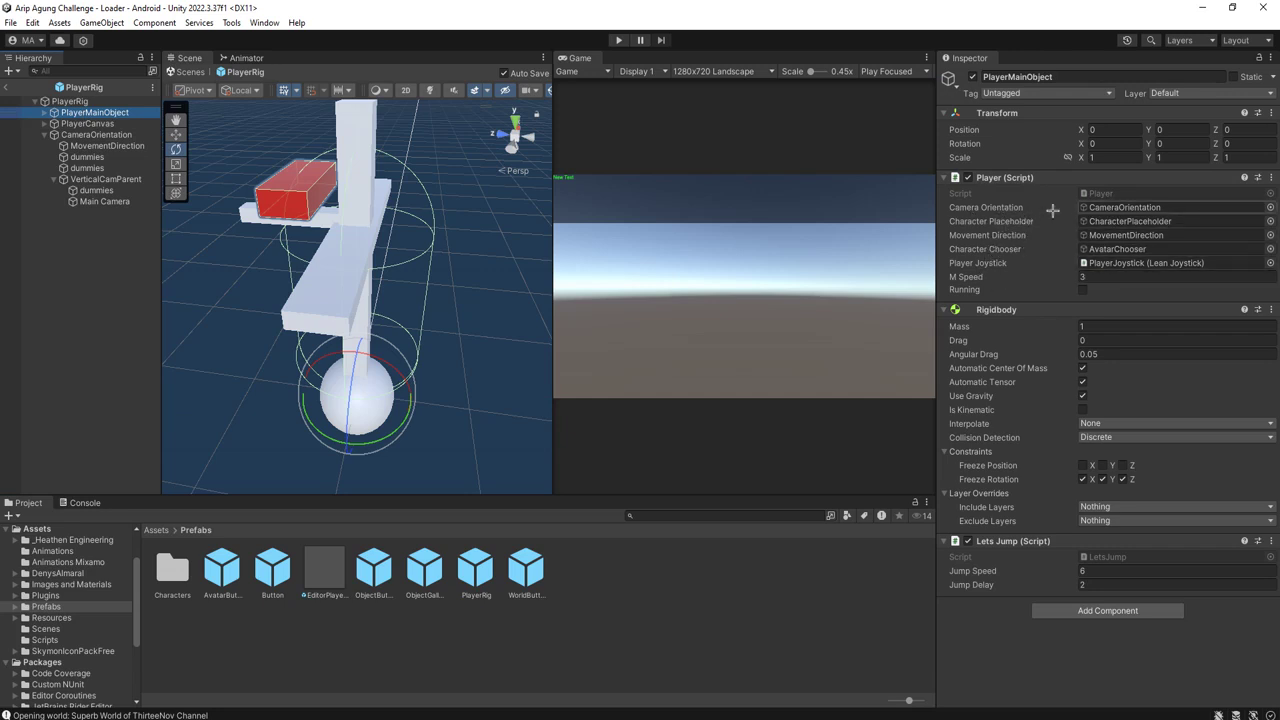
pyautogui.click(1105, 207)
pyautogui.doubleClick(1125, 207)
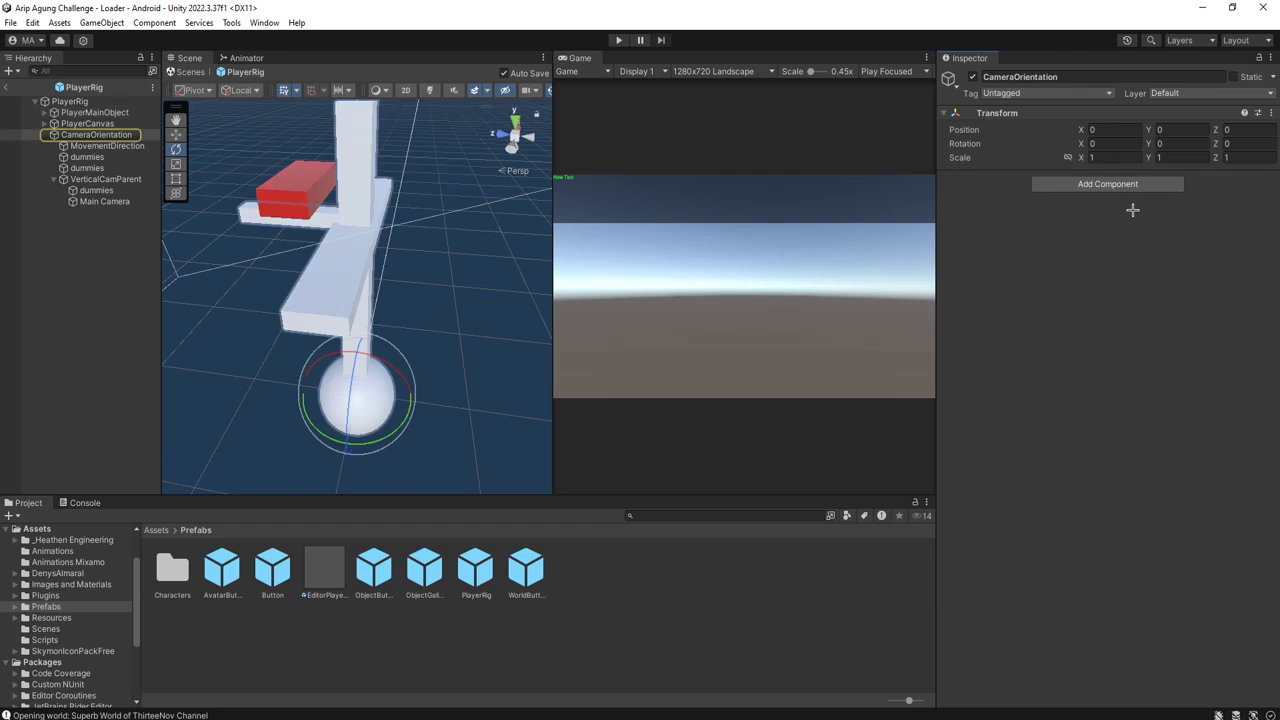
pyautogui.click(70, 101)
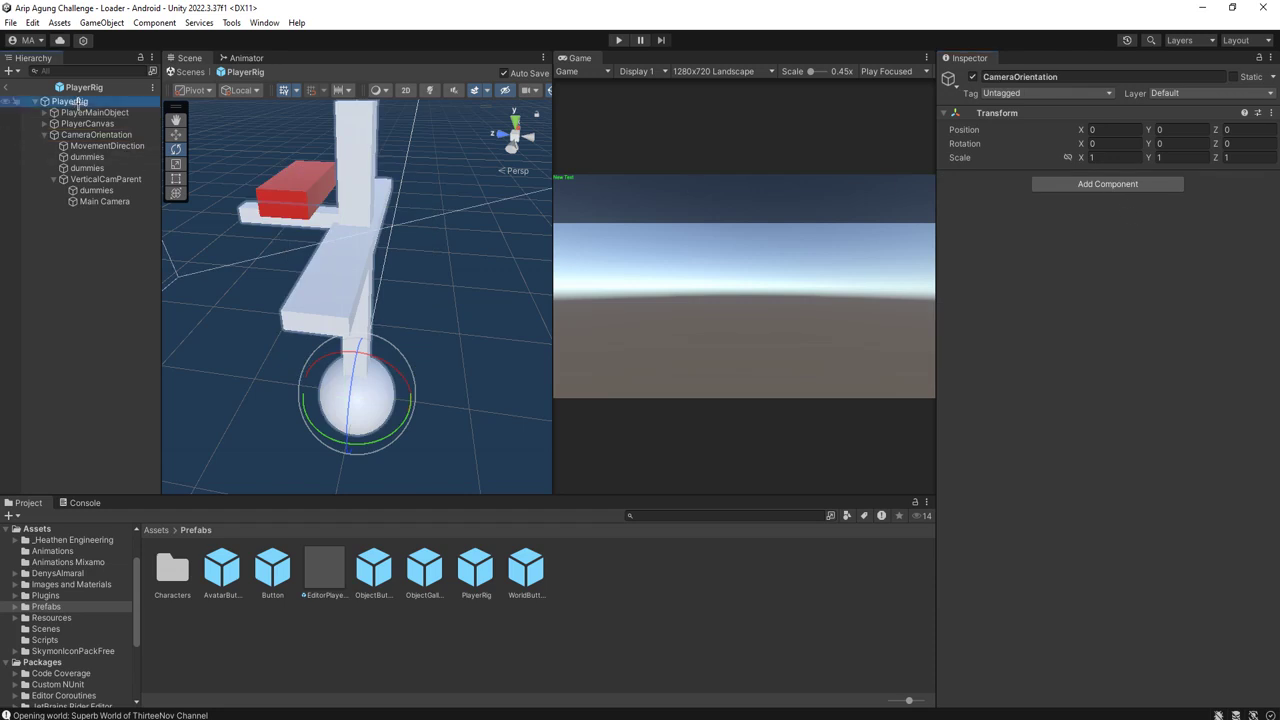
pyautogui.click(88, 112)
pyautogui.click(1120, 207)
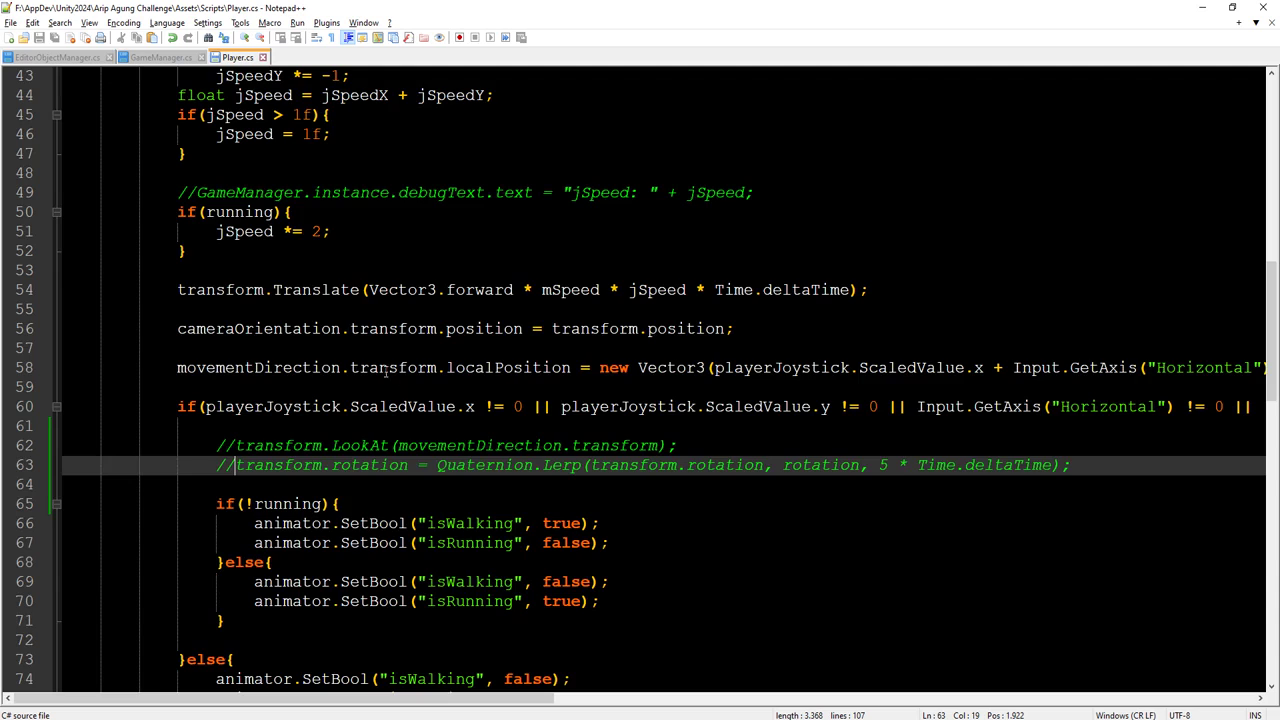
# Step: Copy the variable name cameraOrientation from line 9
pyautogui.scroll(7, 400, 380)
pyautogui.scroll(8, 370, 429)
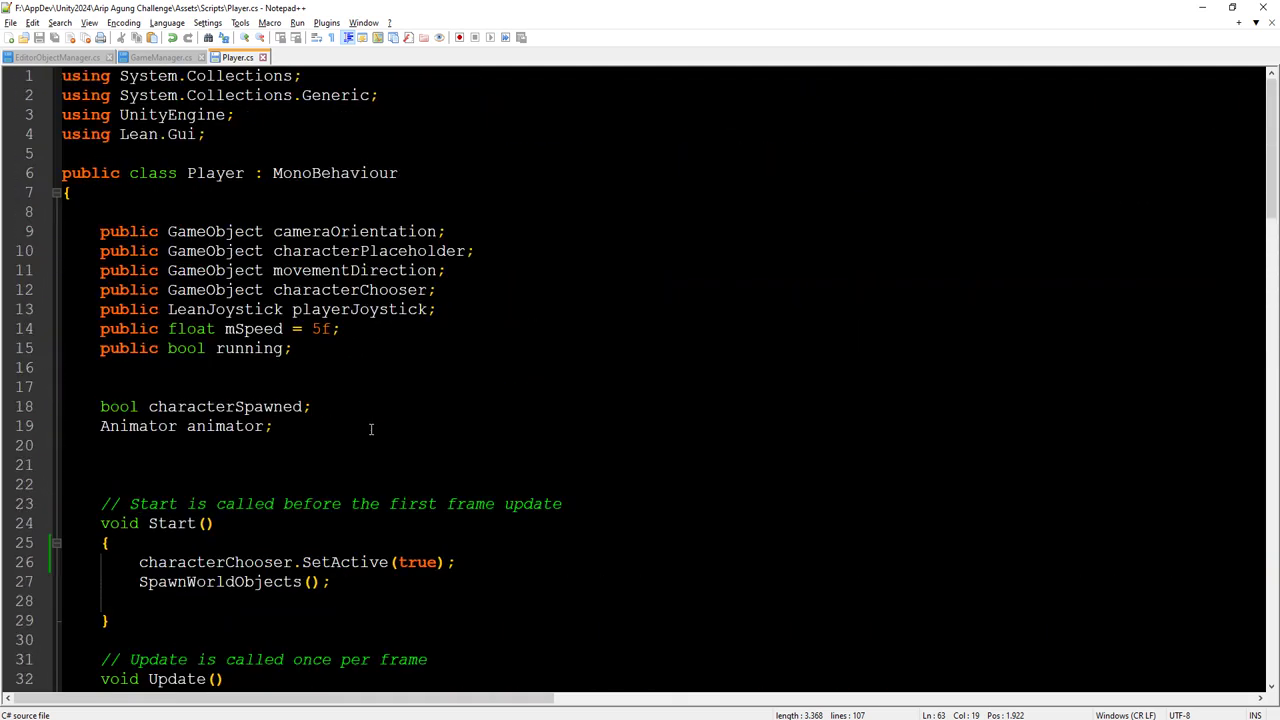
pyautogui.doubleClick(352, 233)
pyautogui.click(329, 232)
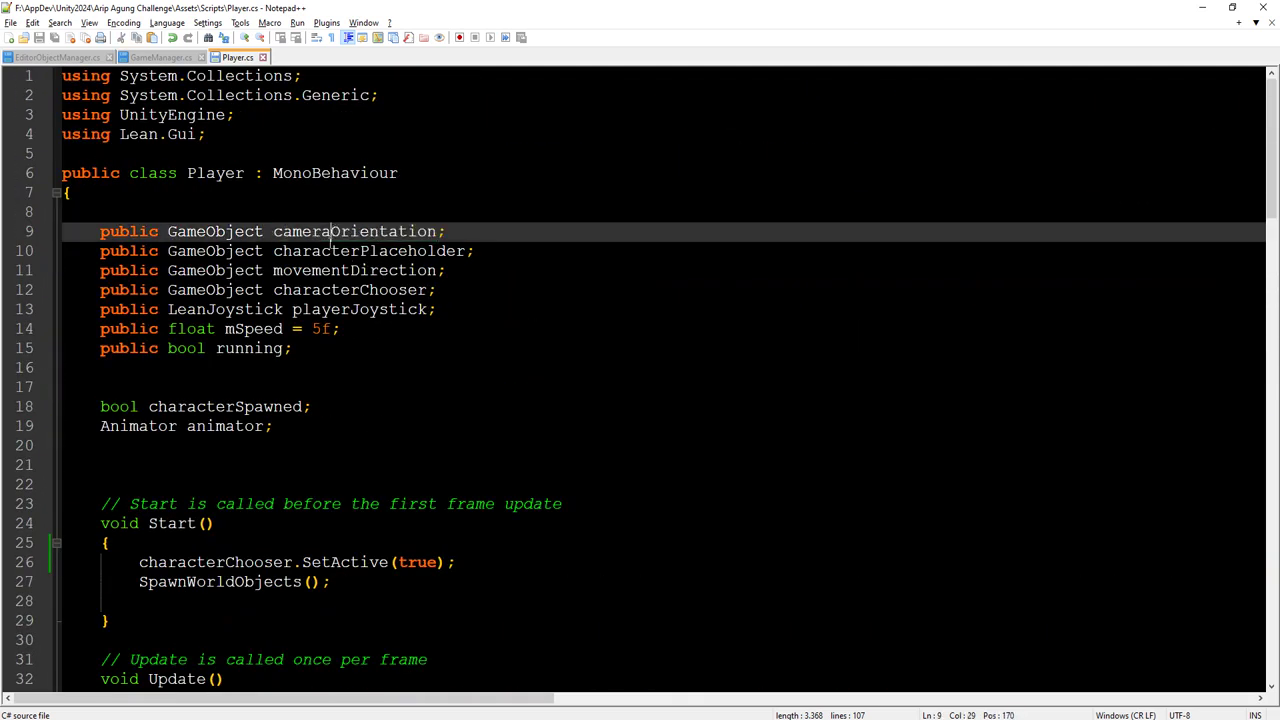
pyautogui.press('Down')
pyautogui.click(322, 231)
pyautogui.rightClick(322, 231)
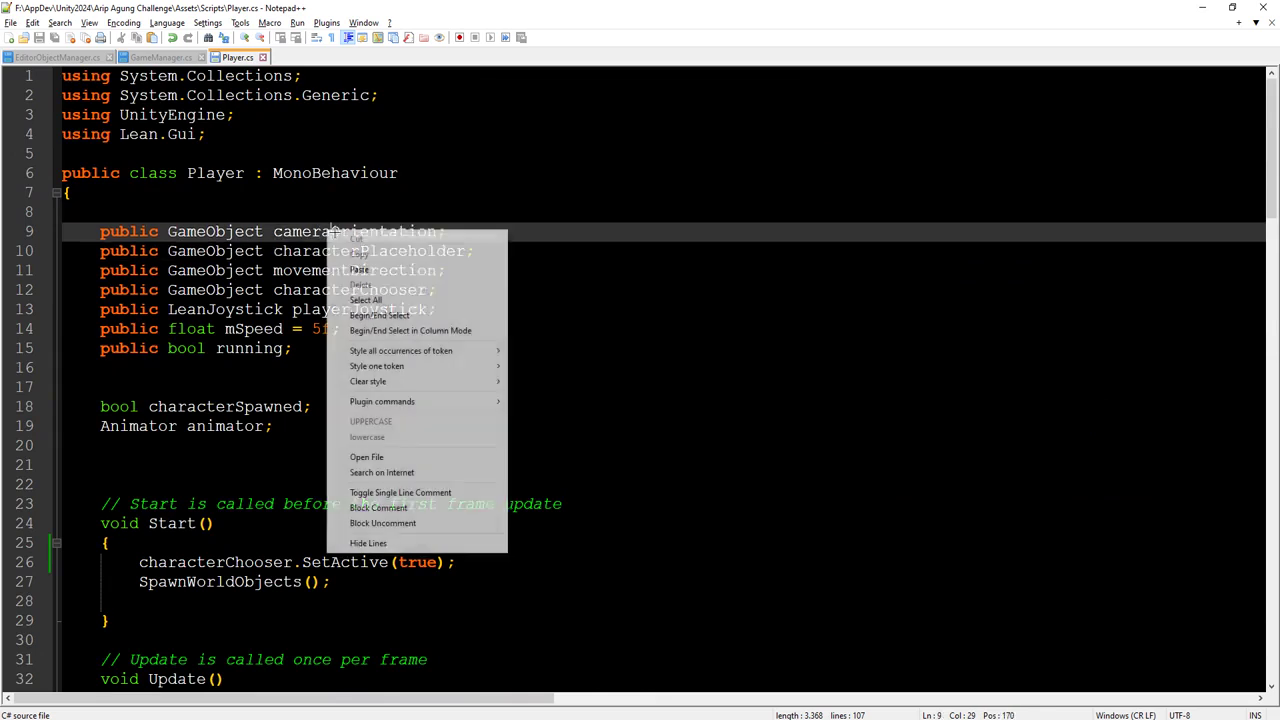
pyautogui.doubleClick(300, 231)
pyautogui.rightClick(300, 230)
pyautogui.click(330, 252)
# Step: Remove the // comment marker from the Quaternion.Lerp line 63
pyautogui.scroll(-7, 470, 543)
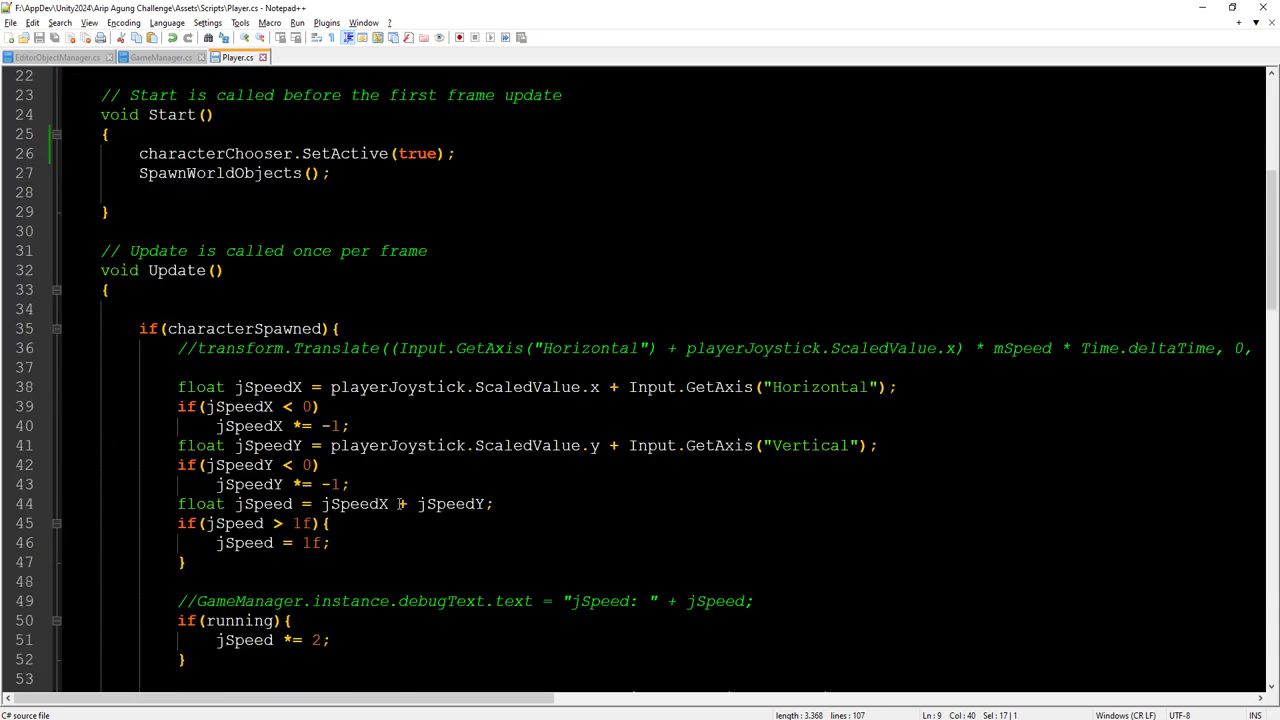
pyautogui.scroll(-10, 470, 543)
pyautogui.scroll(1, 470, 543)
pyautogui.scroll(3, 470, 543)
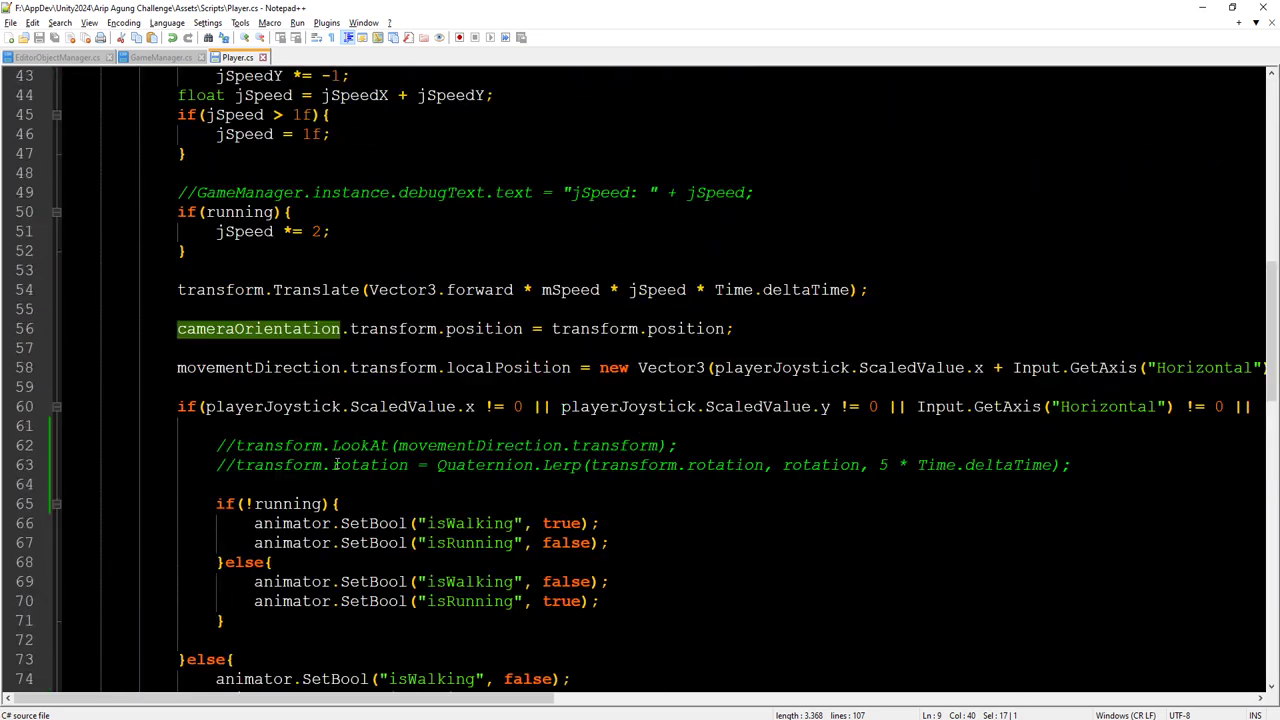
pyautogui.click(214, 465)
pyautogui.hotkey('shift', 'Right')
pyautogui.hotkey('shift', 'Right')
pyautogui.press('Delete')
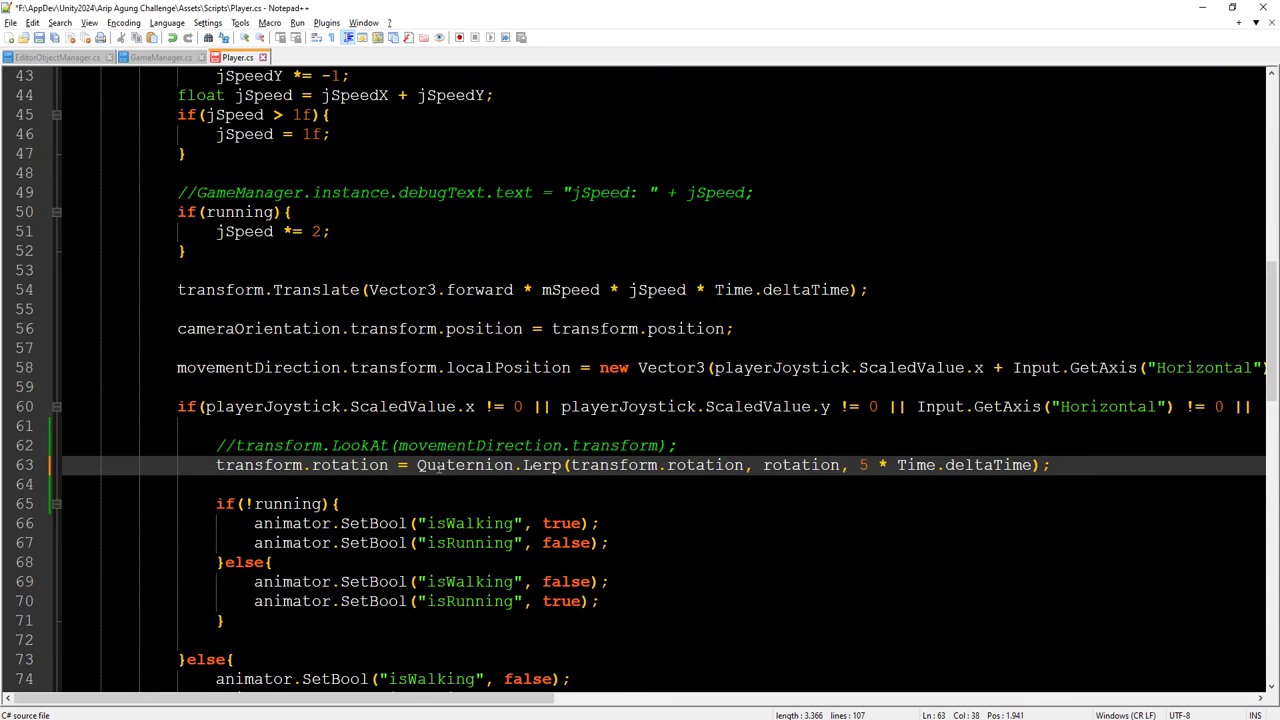
# Step: Replace the Lerp's target argument with cameraOrientation.transform.rotation
pyautogui.hotkey('ctrl', 'Right')
pyautogui.hotkey('ctrl', 'Right')
pyautogui.hotkey('ctrl', 'Right')
pyautogui.hotkey('ctrl', 'Right')
pyautogui.doubleClick(791, 466)
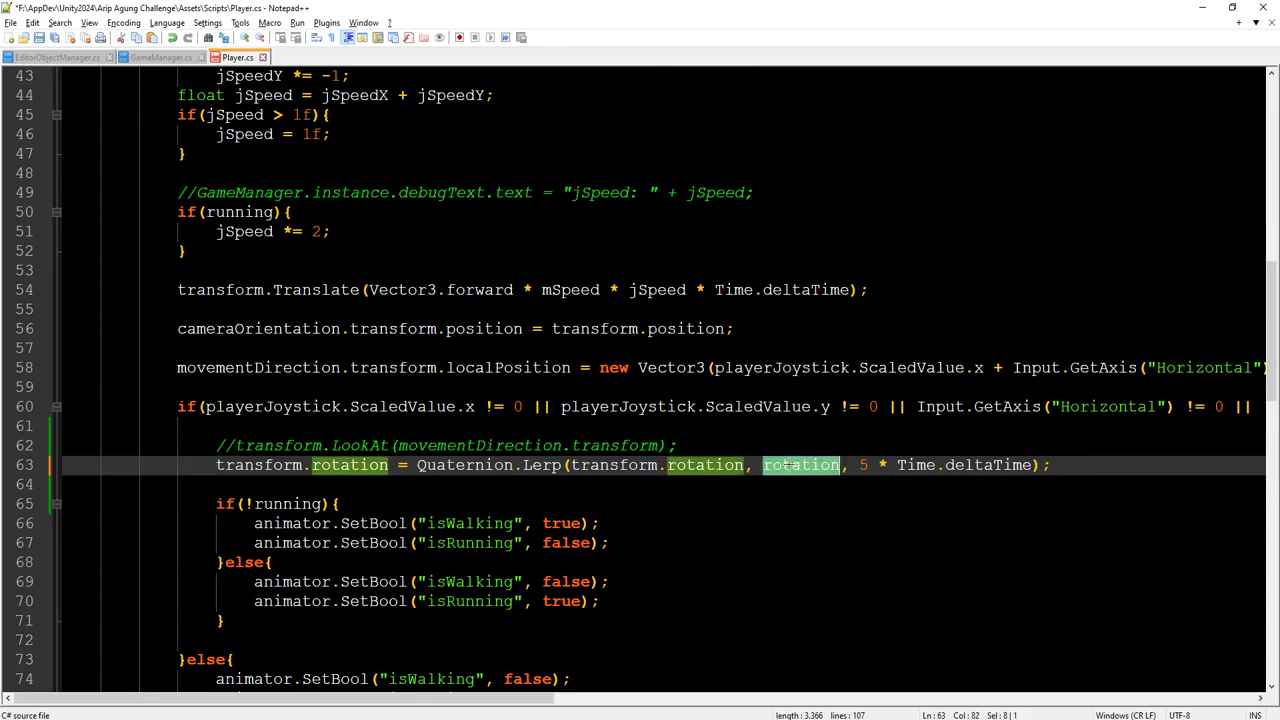
pyautogui.write('cameraOrientation')
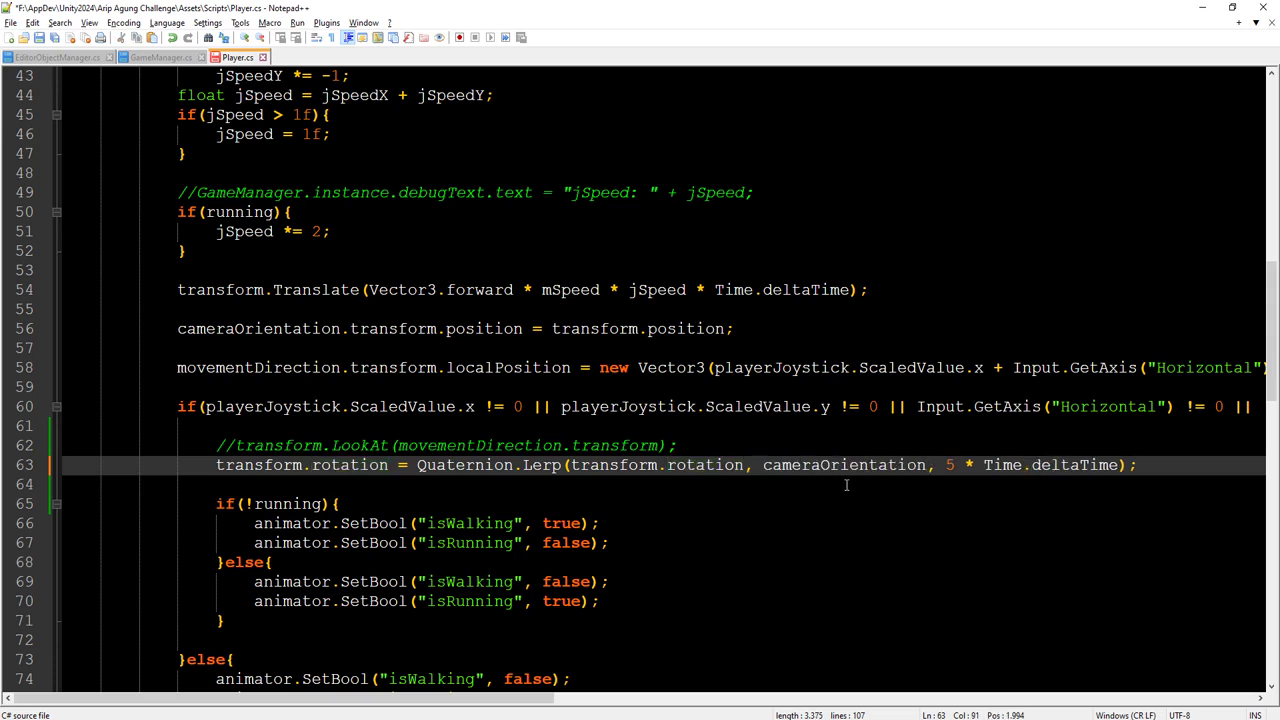
pyautogui.write('.tra')
pyautogui.press('Return')
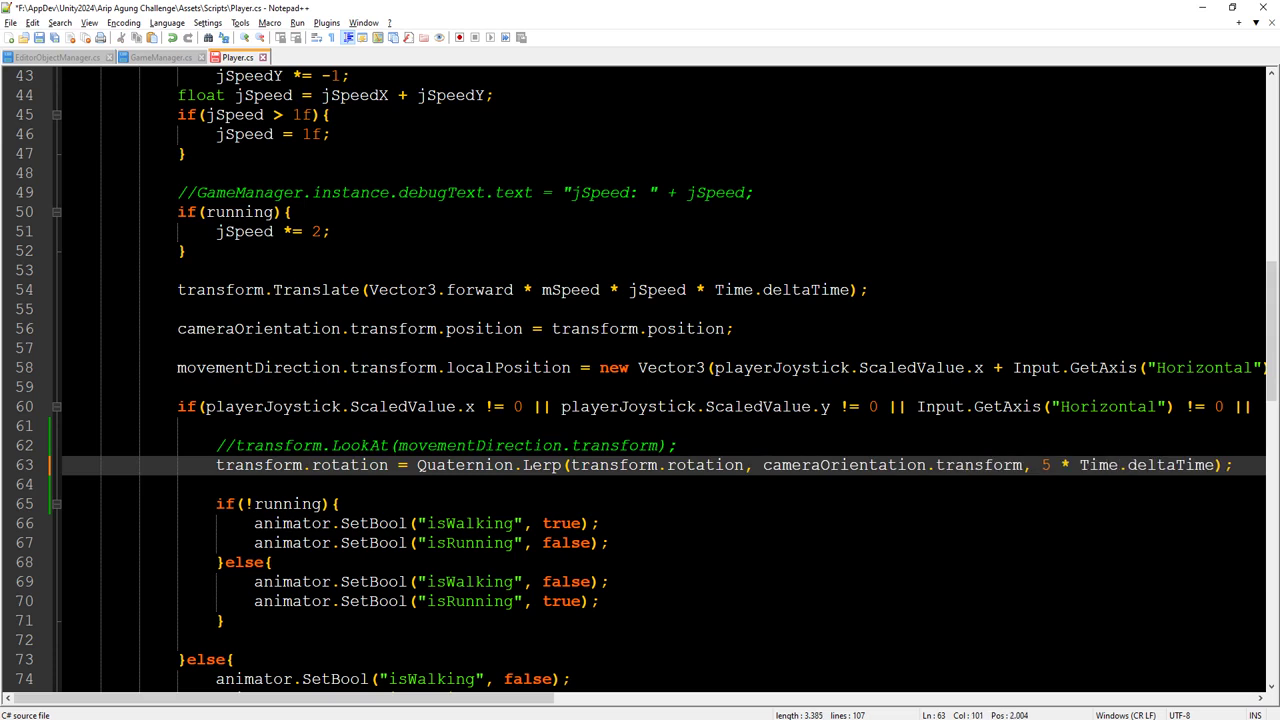
pyautogui.write('.rotati')
pyautogui.press('Return')
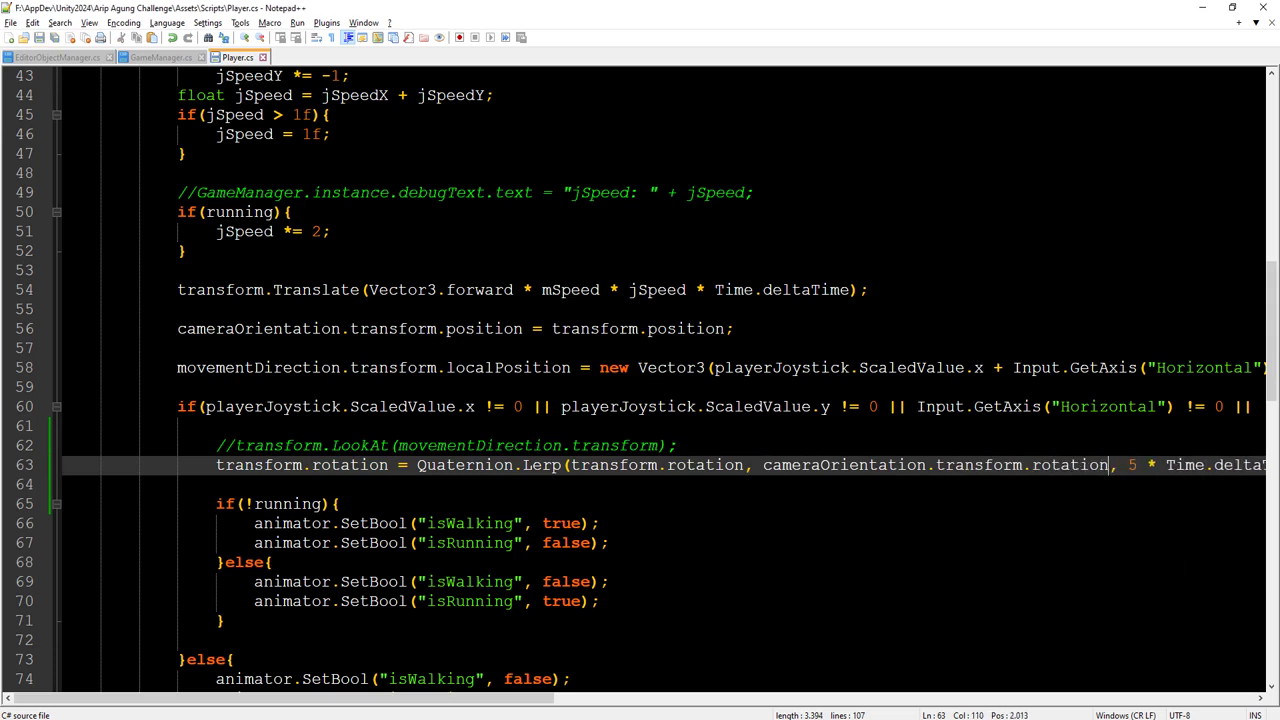
pyautogui.moveTo(271, 698); pyautogui.dragTo(557, 698)
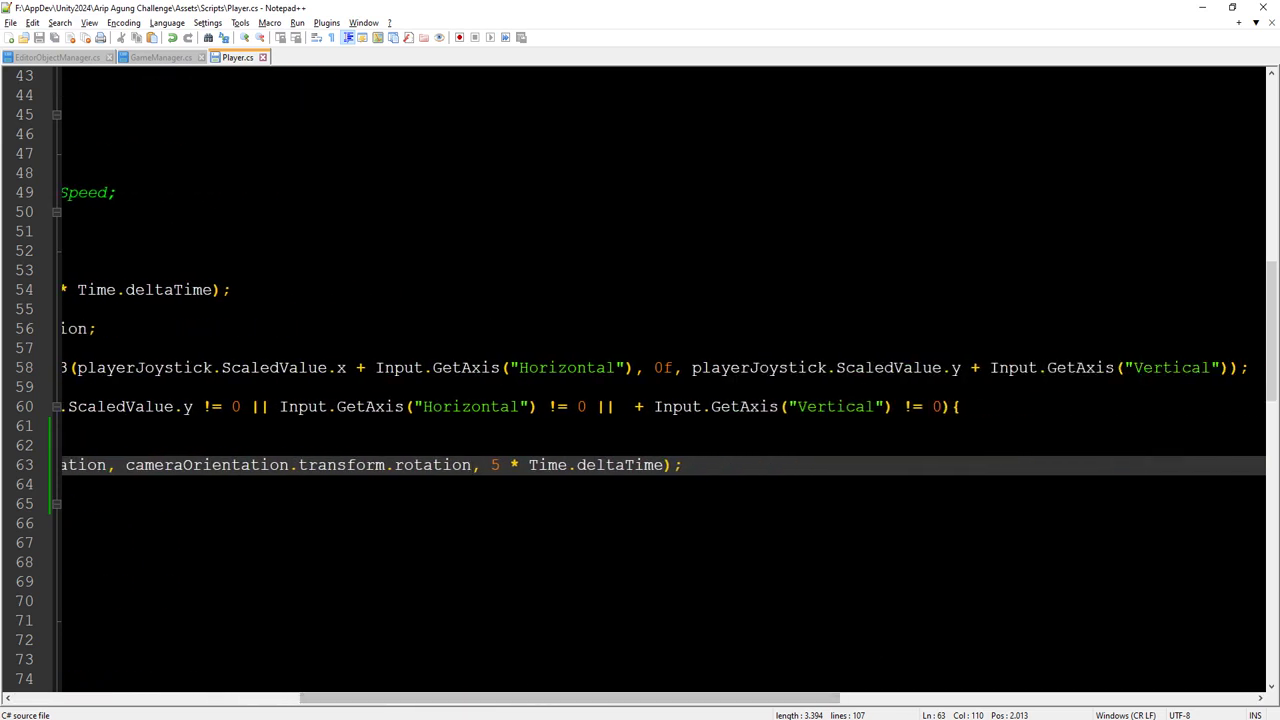
pyautogui.hotkey('alt', 'Tab')
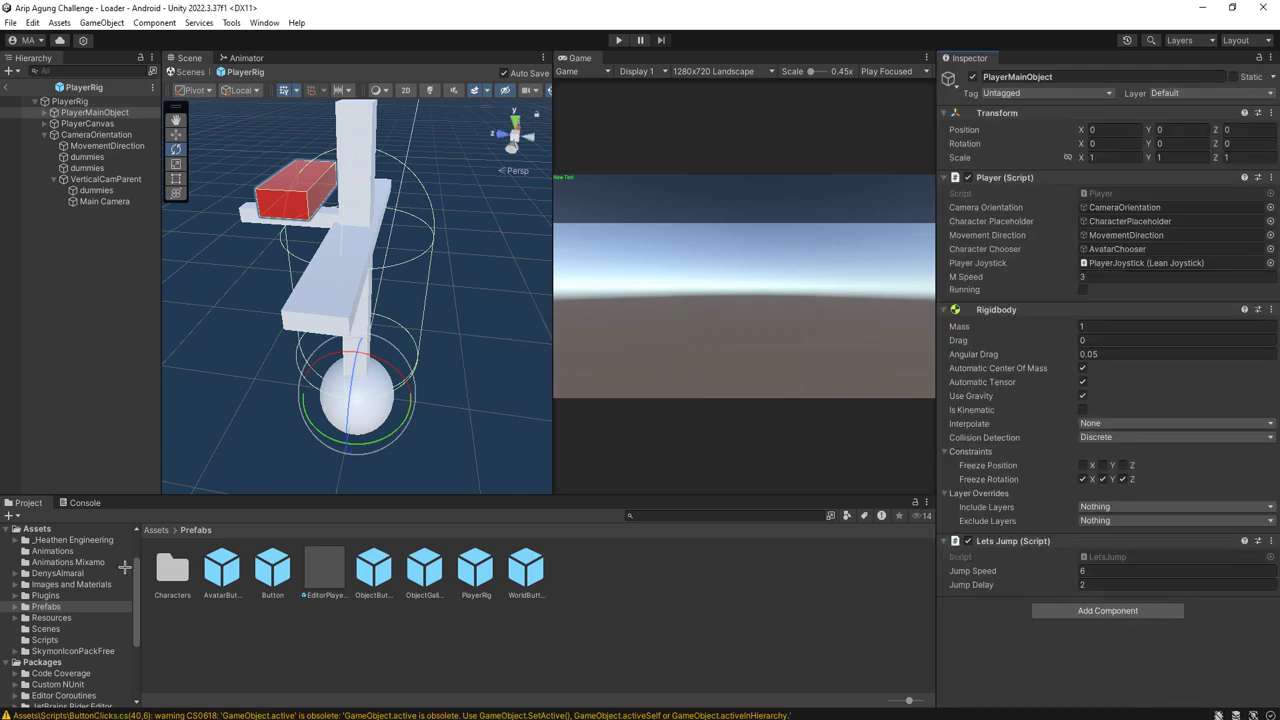
# Step: Return to the Loader scene, start the game, load the second saved world and pick an avatar
pyautogui.click(5, 88)
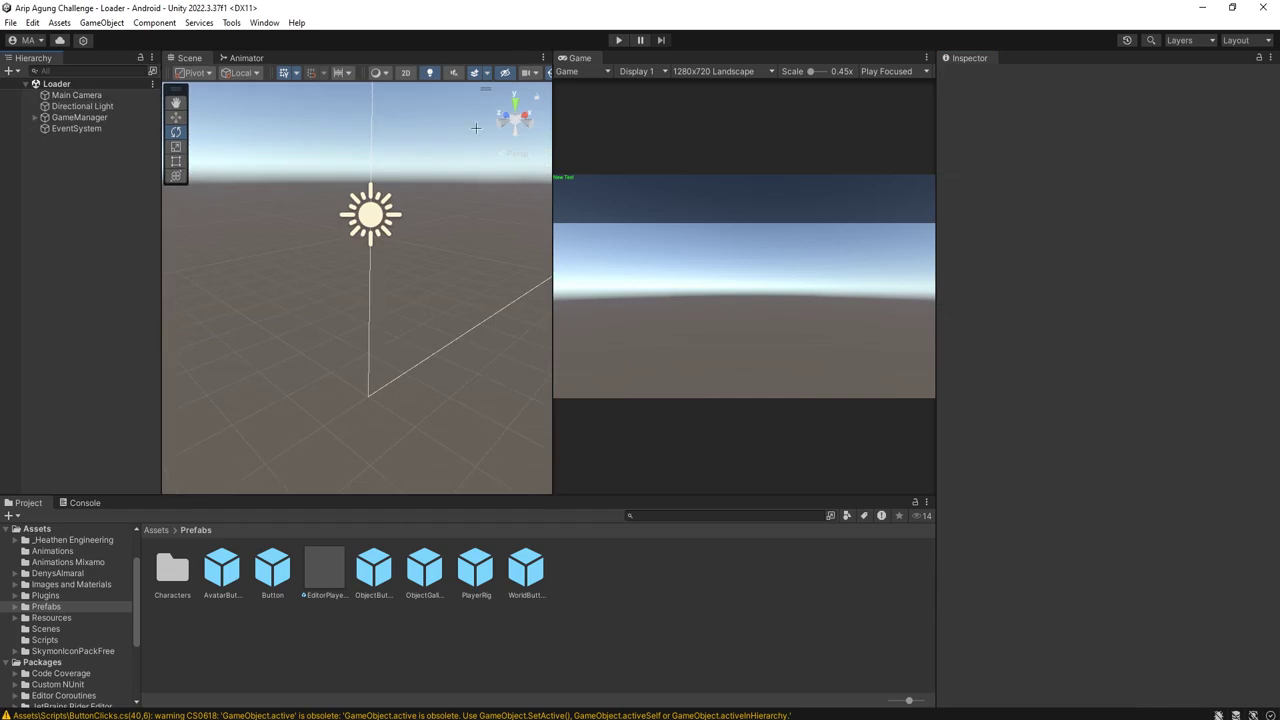
pyautogui.click(618, 40)
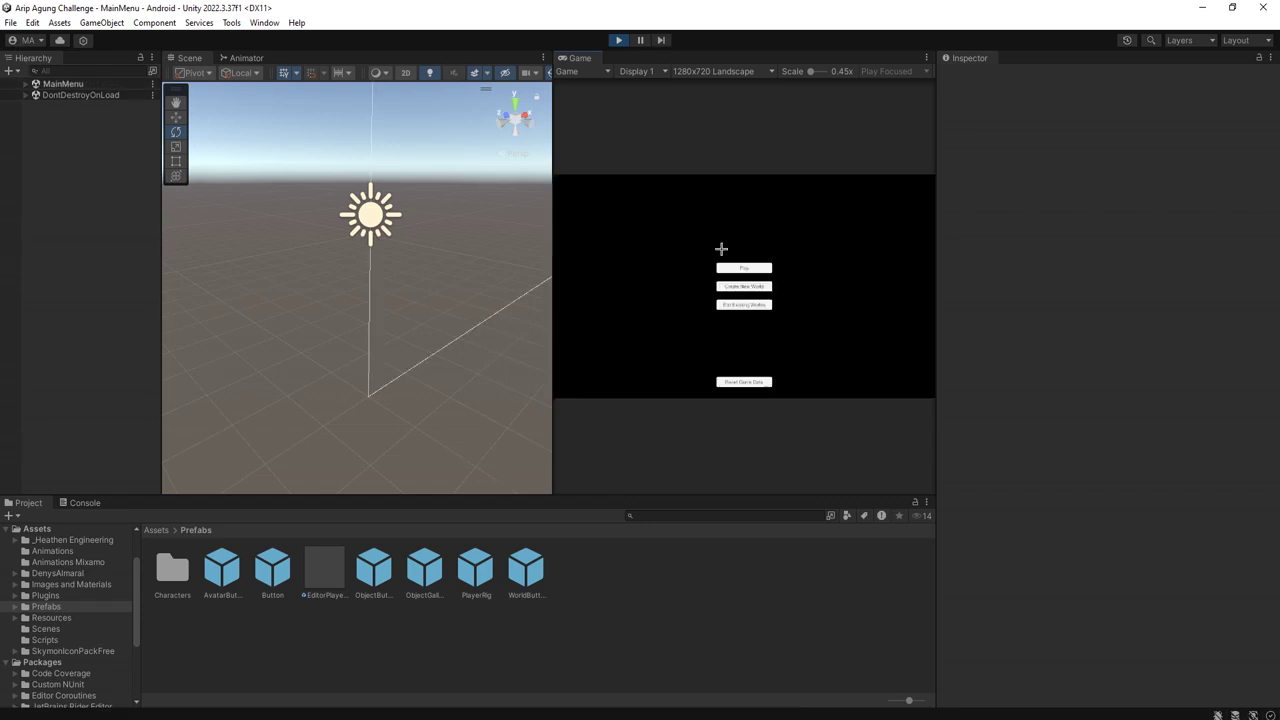
pyautogui.click(750, 305)
pyautogui.click(686, 268)
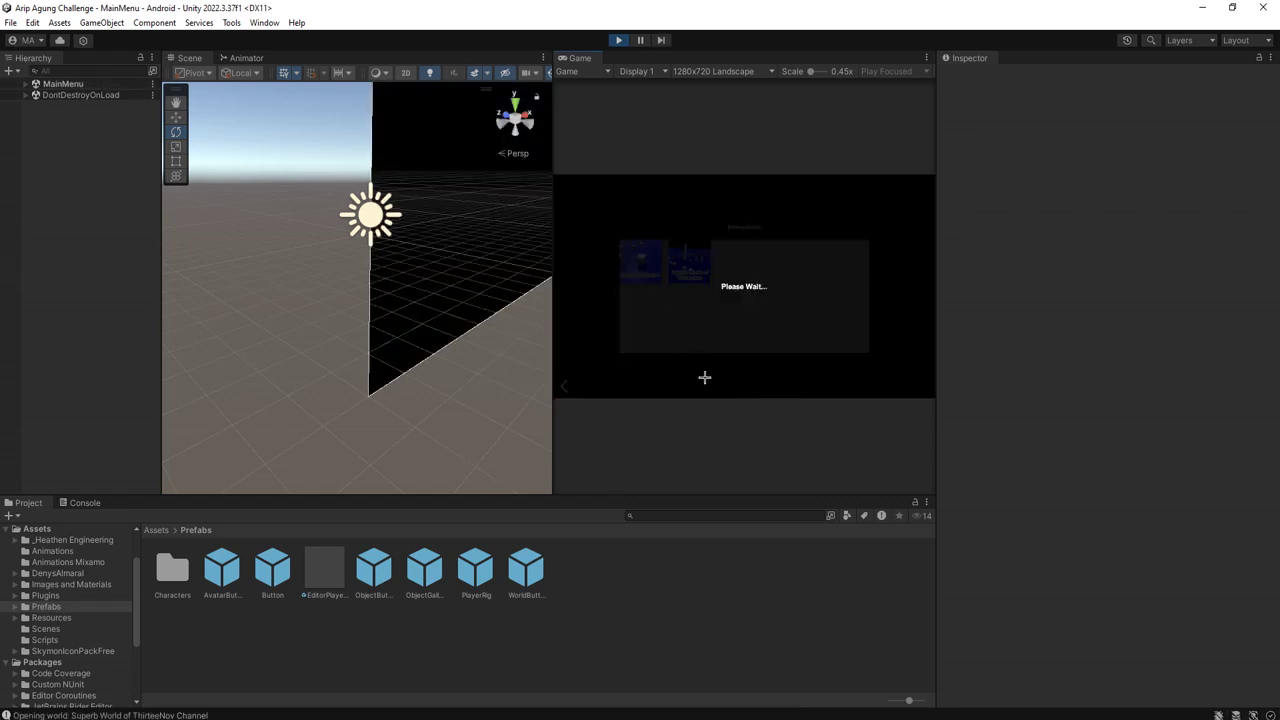
pyautogui.click(750, 290)
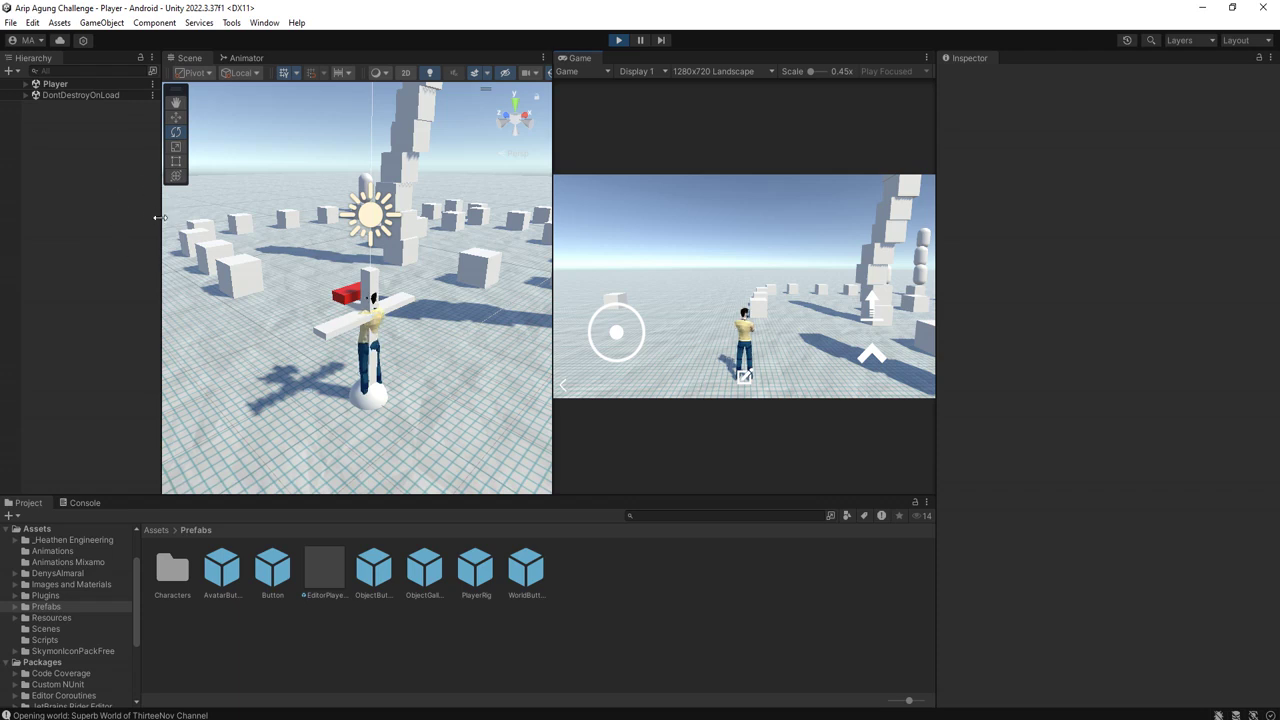
# Step: Walk the avatar backward with the joystick and S key to watch how it turns
pyautogui.moveTo(158, 218); pyautogui.dragTo(138, 218)
pyautogui.moveTo(751, 266); pyautogui.dragTo(665, 263)
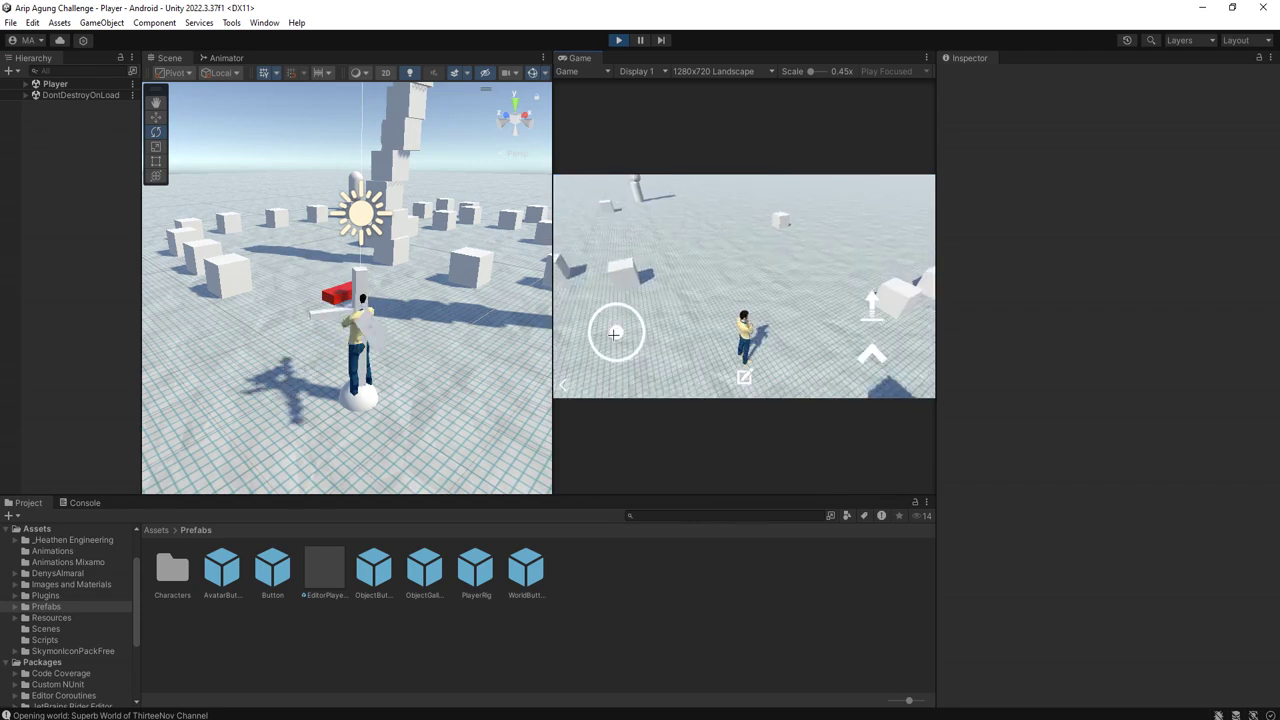
pyautogui.press('s')
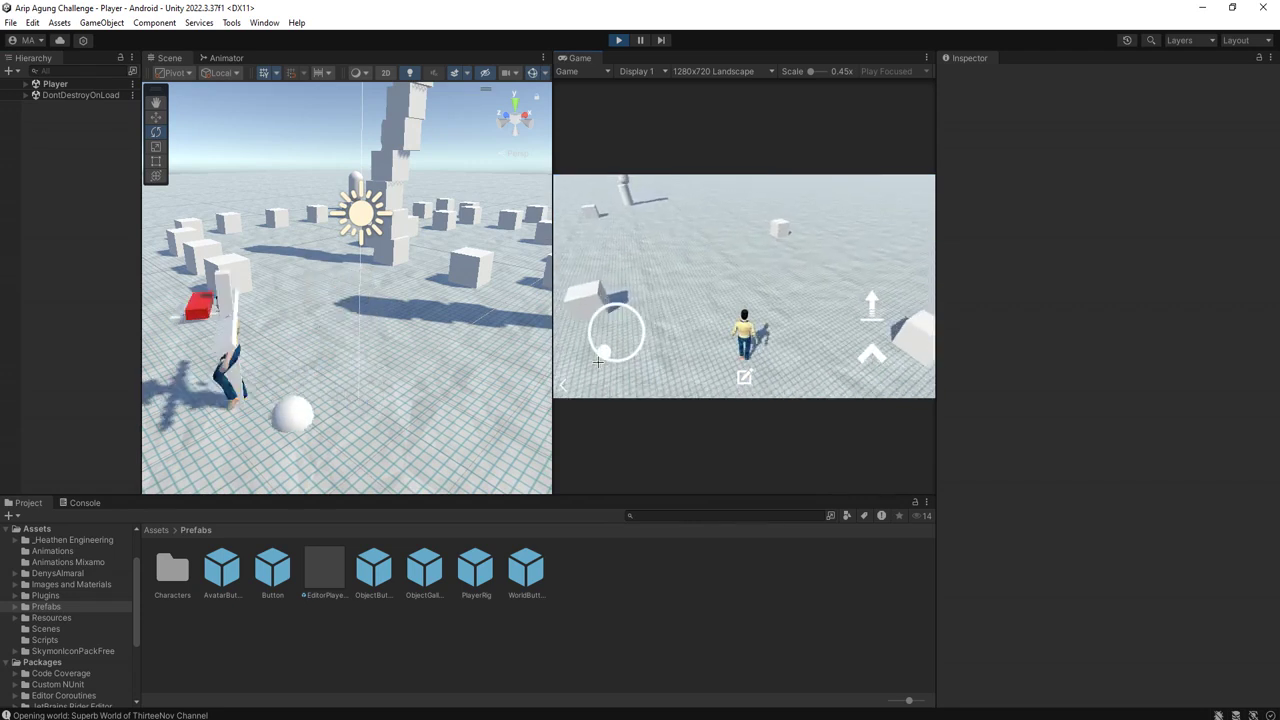
pyautogui.moveTo(738, 293); pyautogui.dragTo(449, 351)
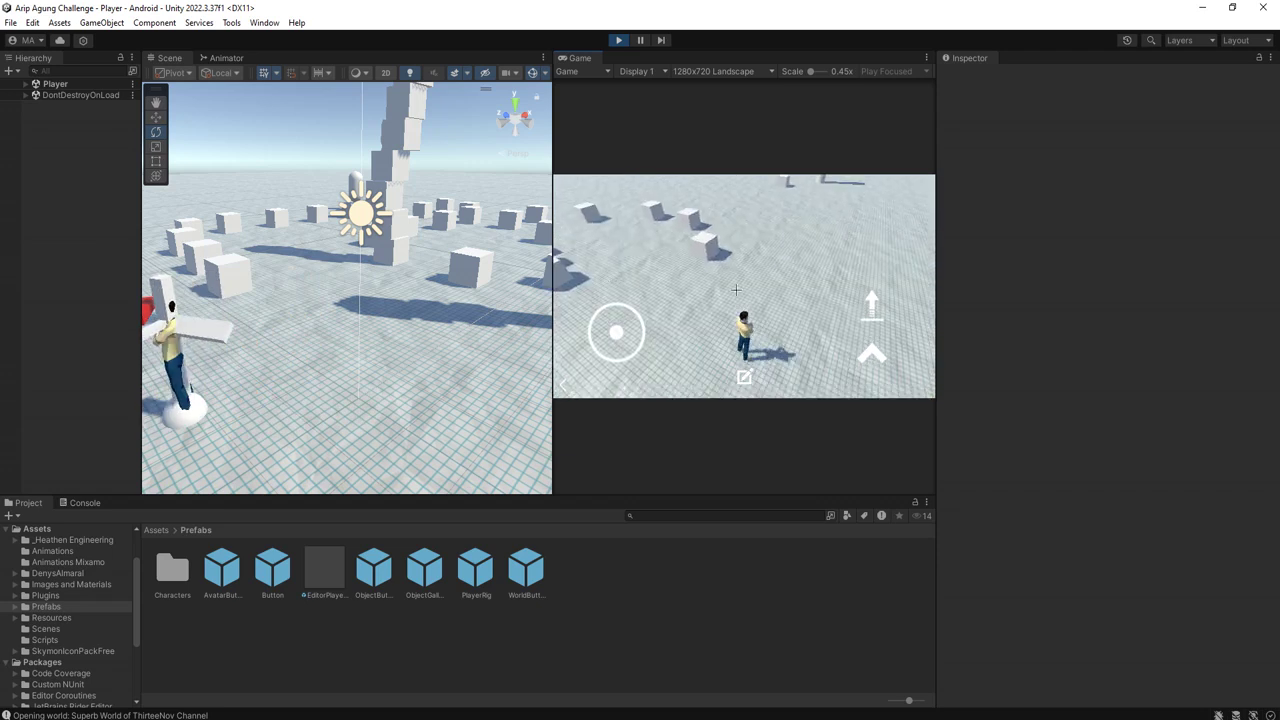
pyautogui.press('s')
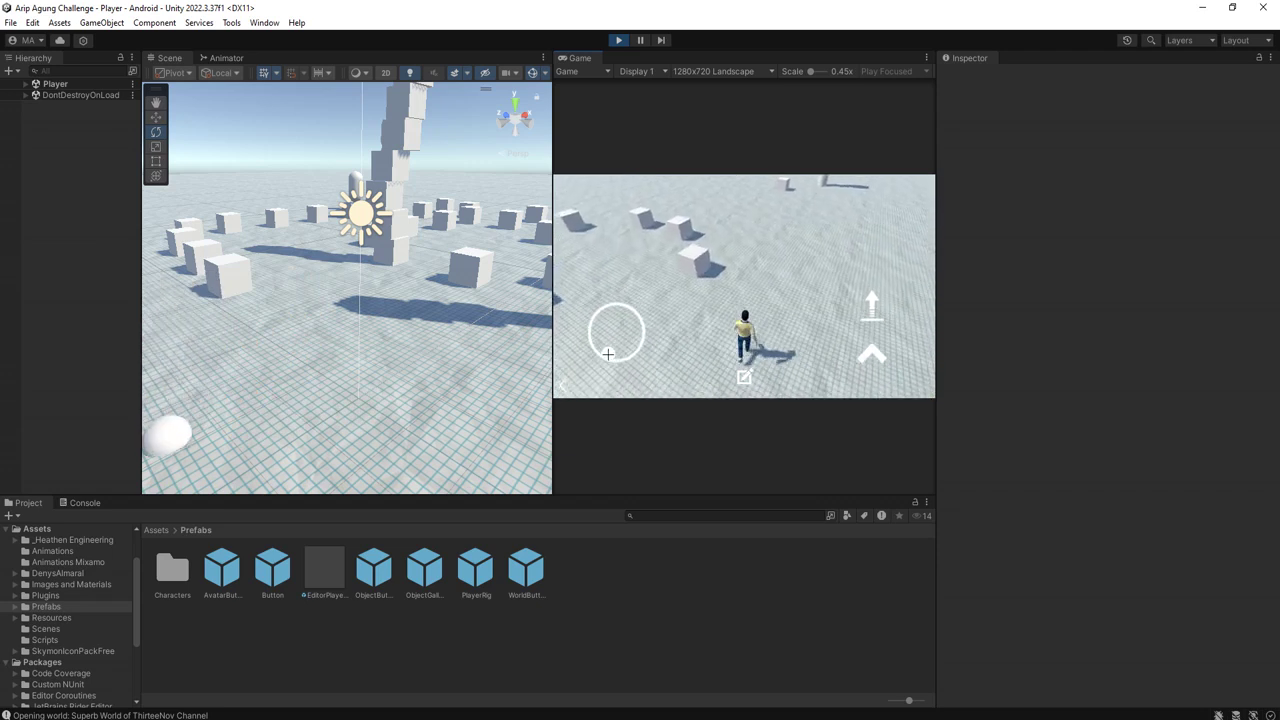
pyautogui.moveTo(398, 401); pyautogui.dragTo(383, 360, button='right')
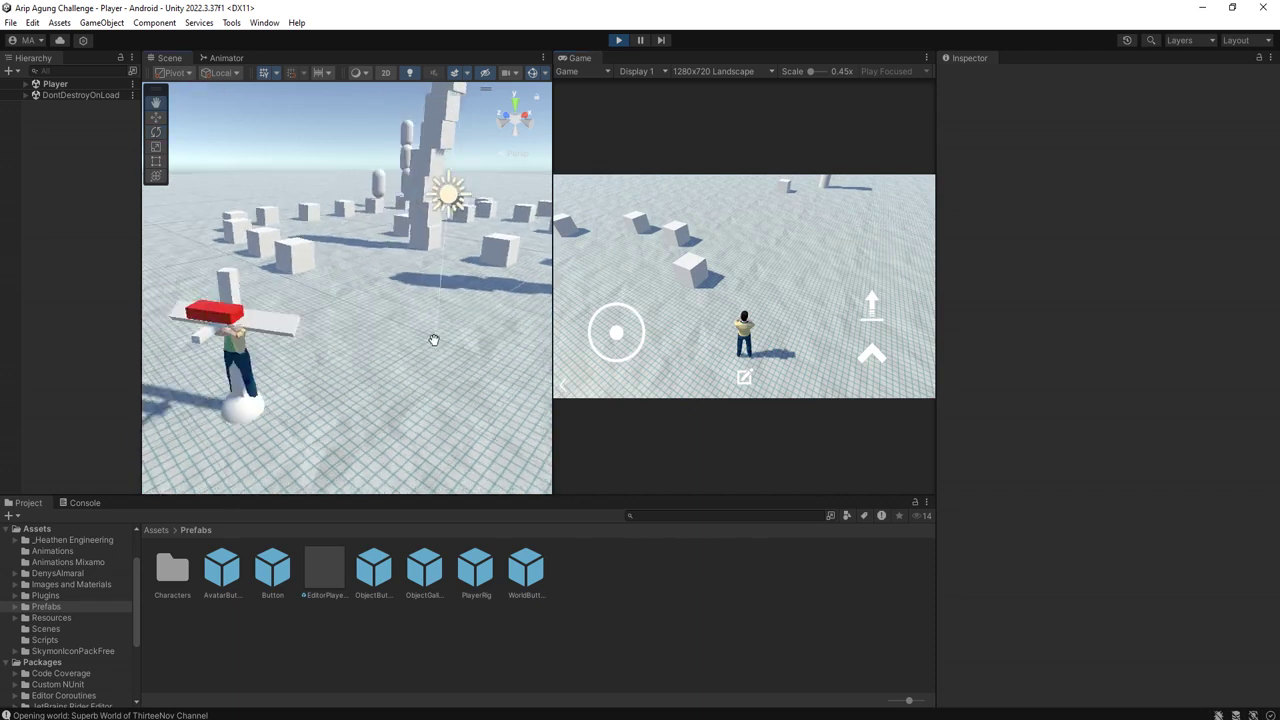
pyautogui.moveTo(620, 334)
pyautogui.mouseDown()
pyautogui.moveTo(616, 442)
pyautogui.moveTo(626, 362)
pyautogui.mouseUp()
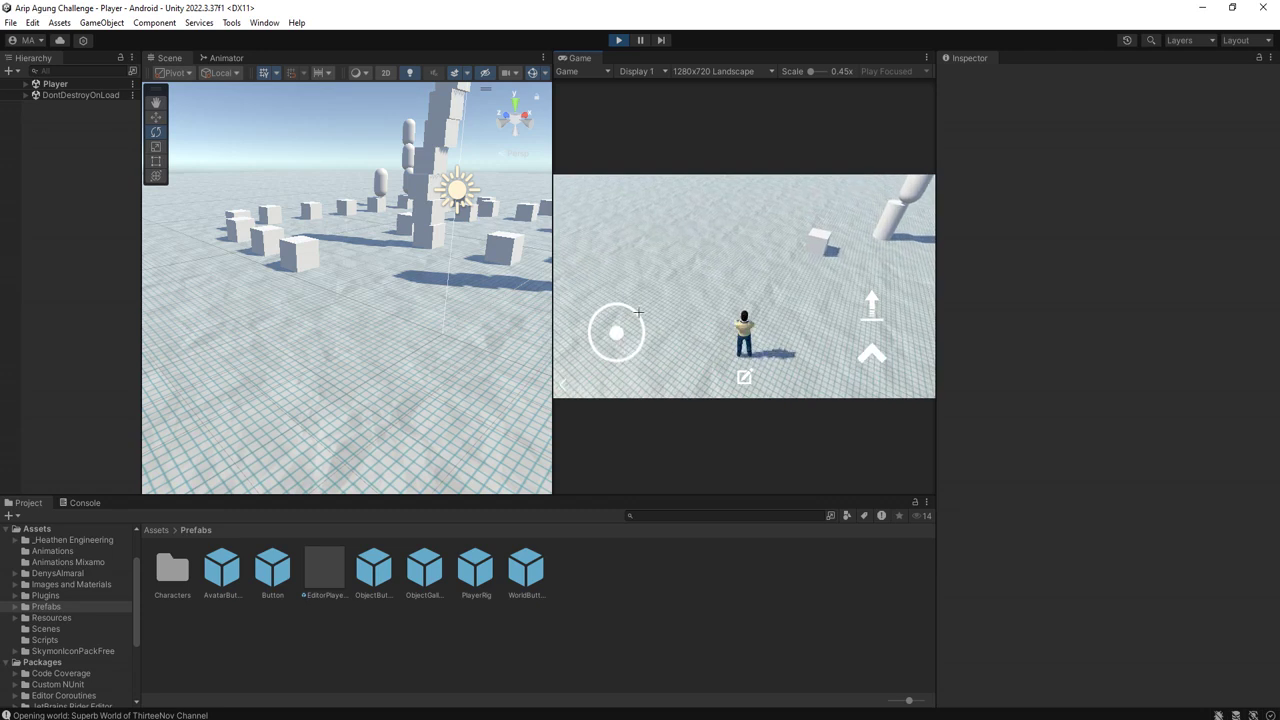
pyautogui.moveTo(616, 333)
pyautogui.mouseDown()
pyautogui.moveTo(606, 518)
pyautogui.moveTo(622, 507)
pyautogui.moveTo(632, 265)
pyautogui.mouseUp()
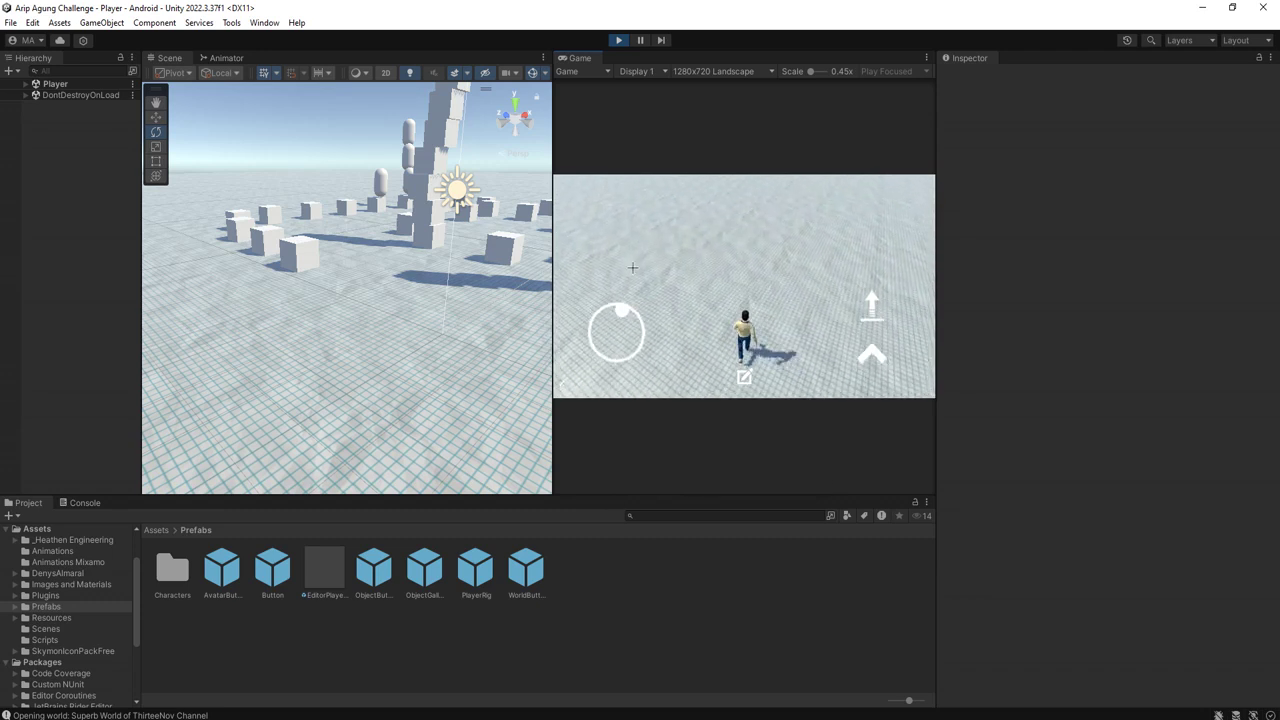
pyautogui.moveTo(632, 265); pyautogui.dragTo(650, 275)
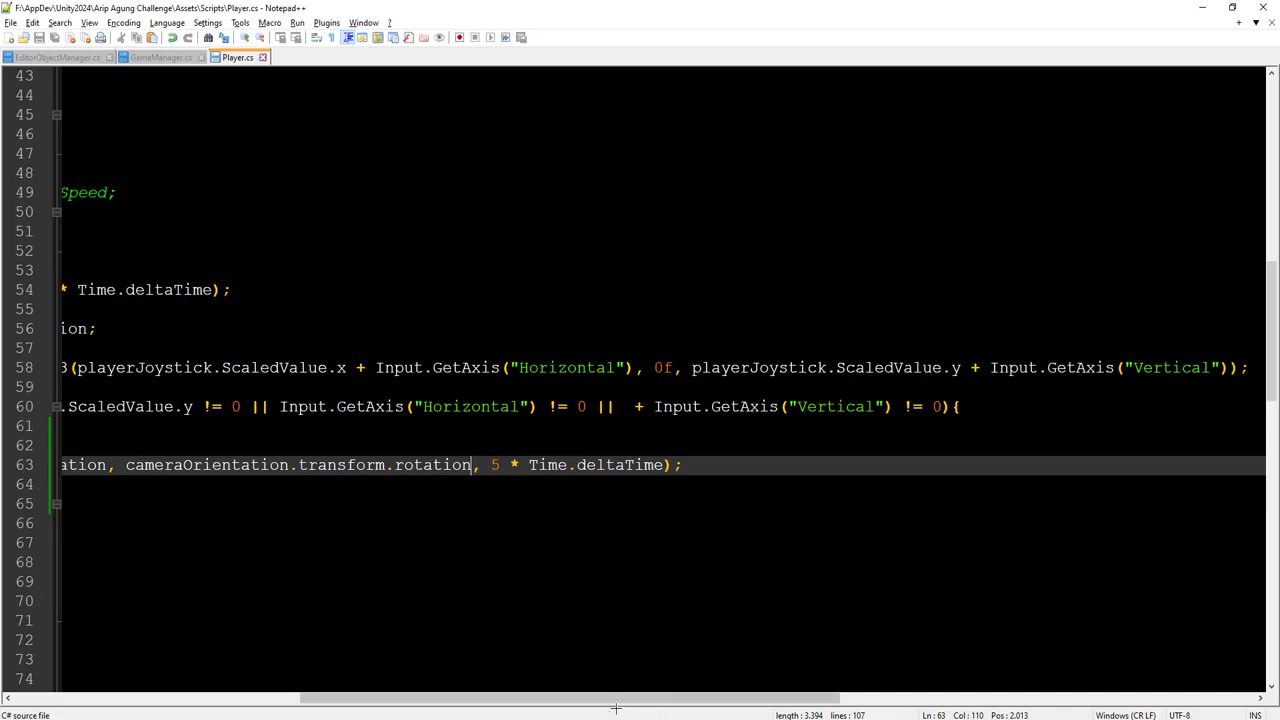
pyautogui.moveTo(596, 698)
pyautogui.mouseDown()
pyautogui.moveTo(431, 698)
pyautogui.moveTo(443, 695)
pyautogui.mouseUp()
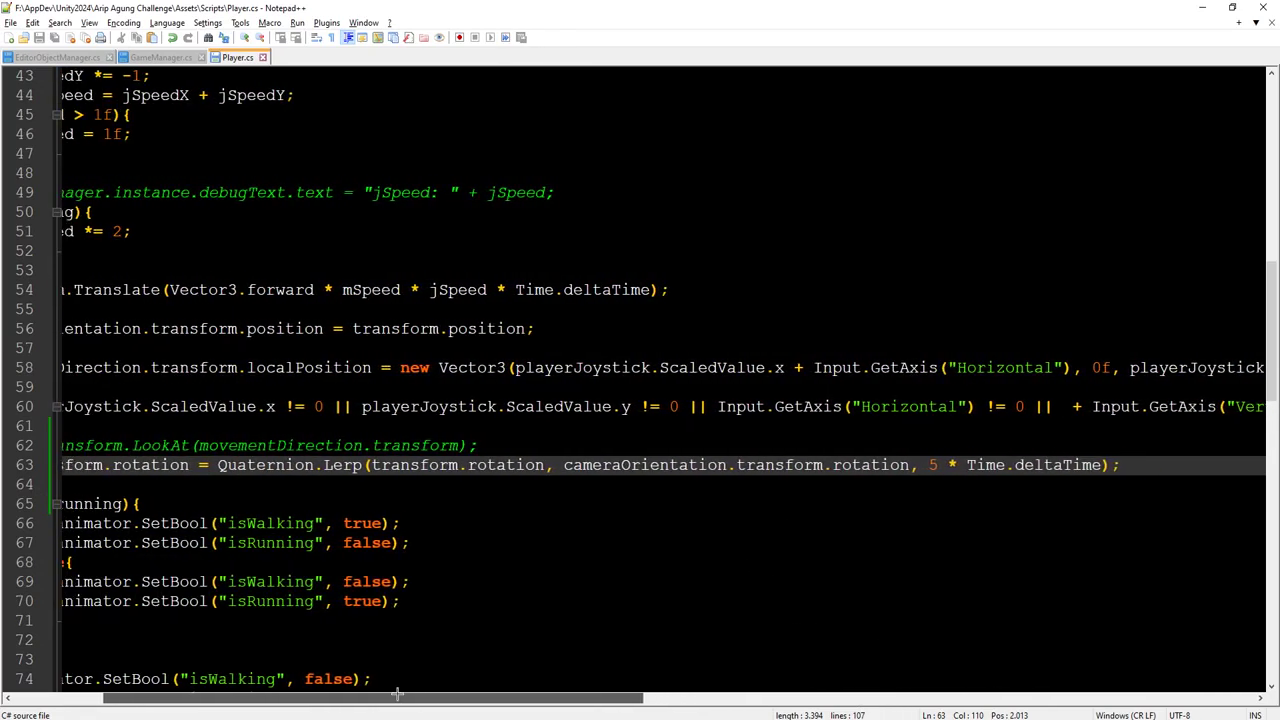
# Step: Insert blank lines below the Lerp on line 63 and stop play mode in Unity
pyautogui.moveTo(443, 695); pyautogui.dragTo(268, 680)
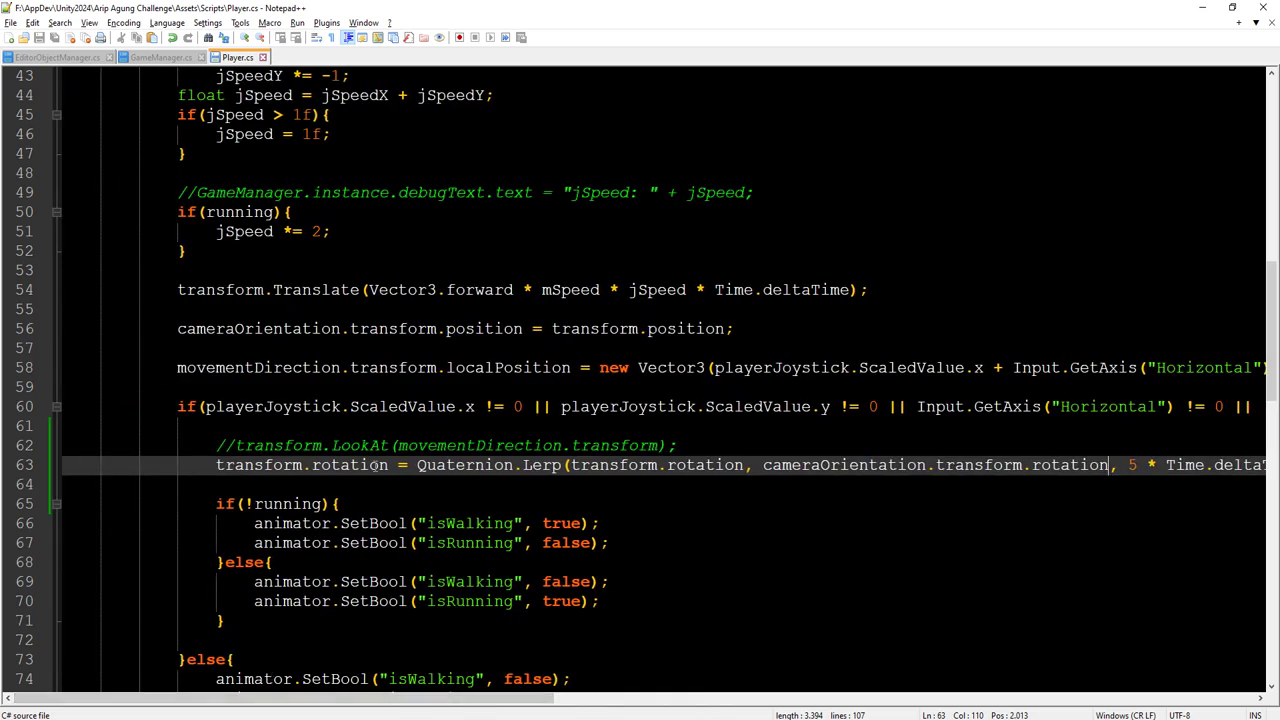
pyautogui.doubleClick(360, 465)
pyautogui.doubleClick(255, 465)
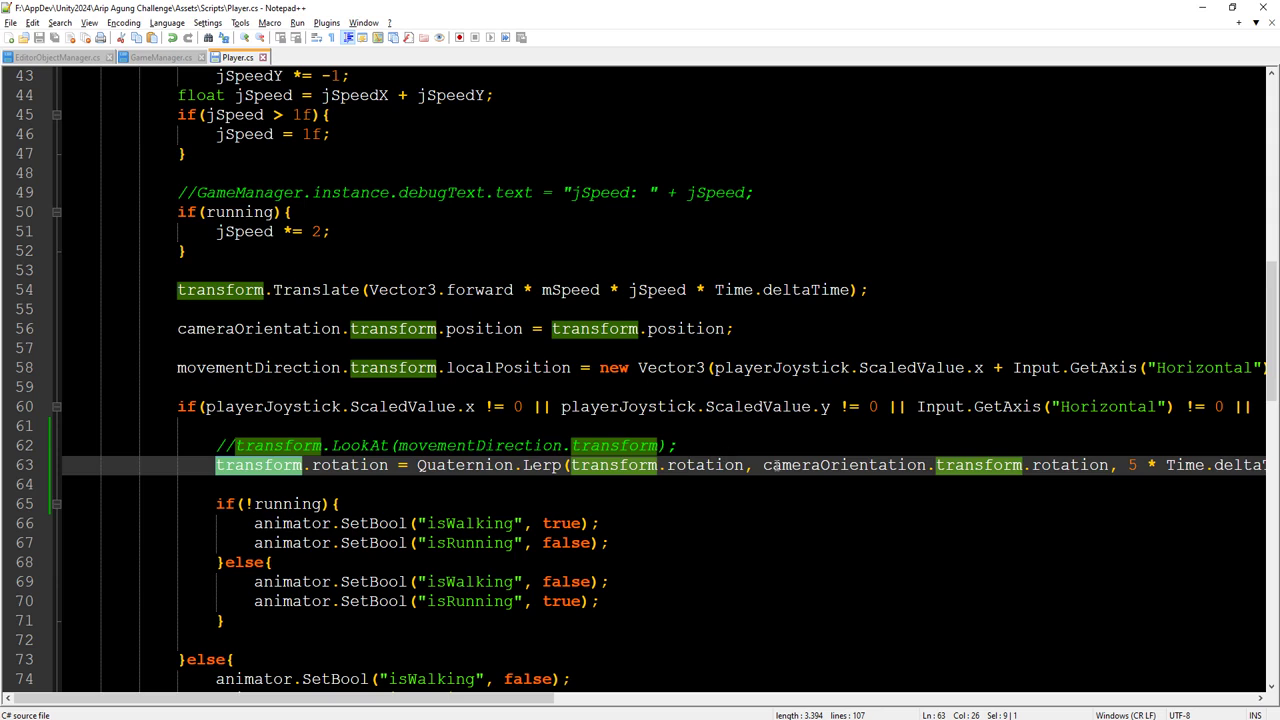
pyautogui.doubleClick(882, 465)
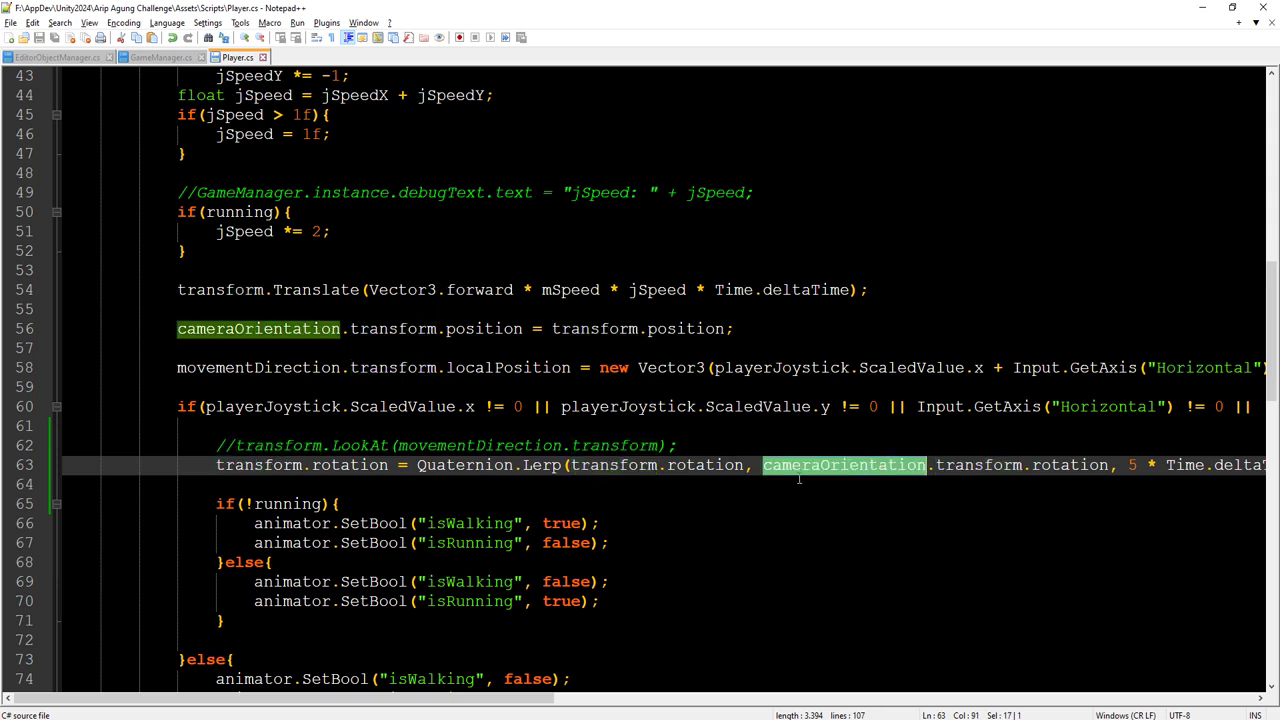
pyautogui.click(401, 484)
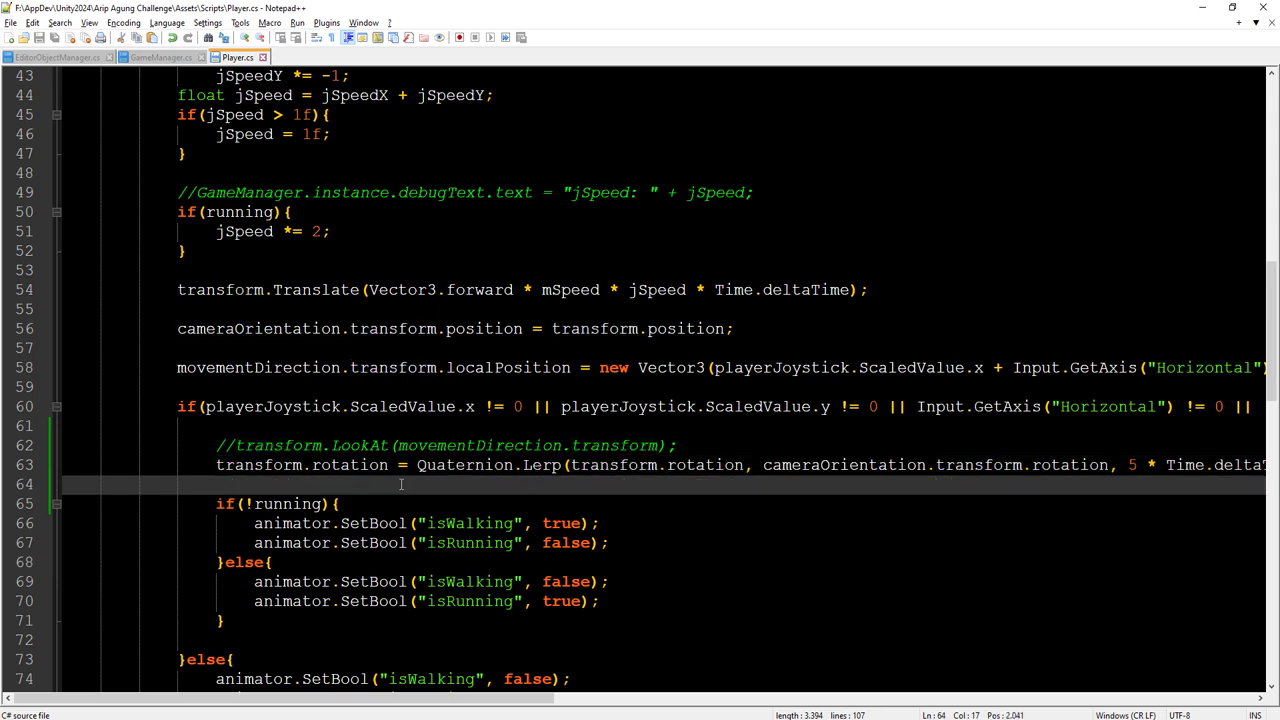
pyautogui.press('Return')
pyautogui.press('Return')
pyautogui.press('Up')
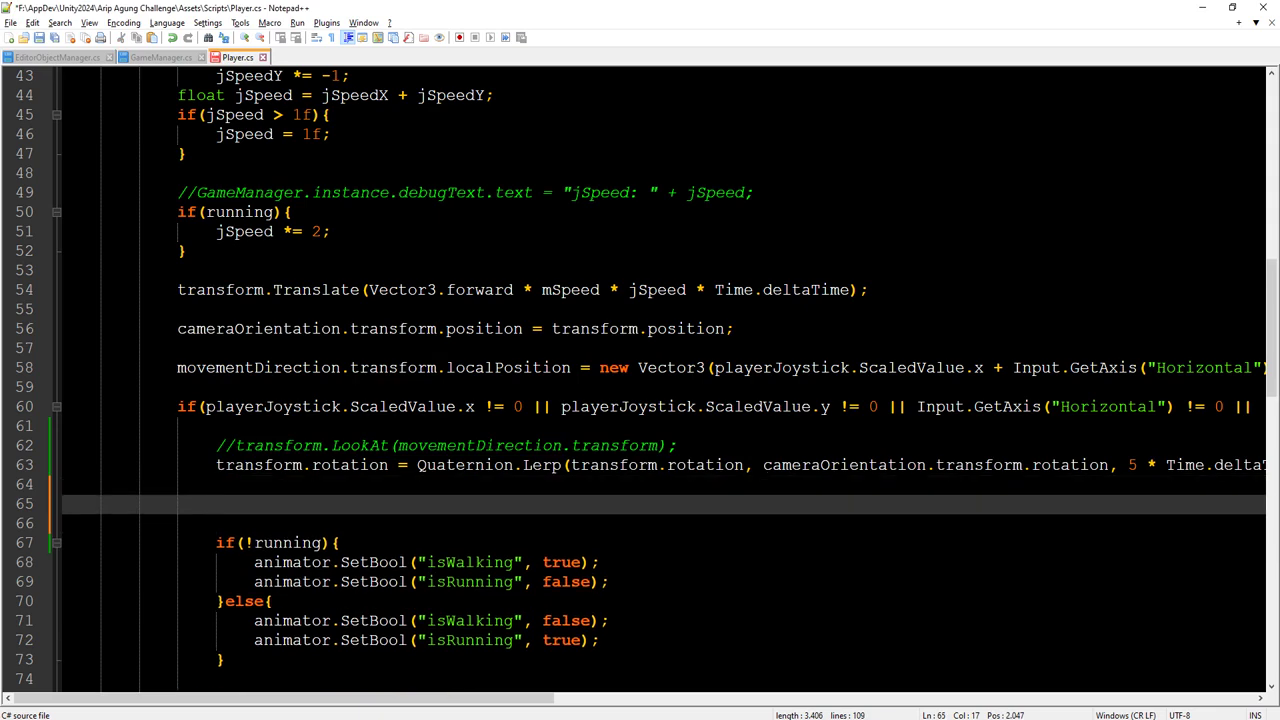
pyautogui.hotkey('alt', 'Tab')
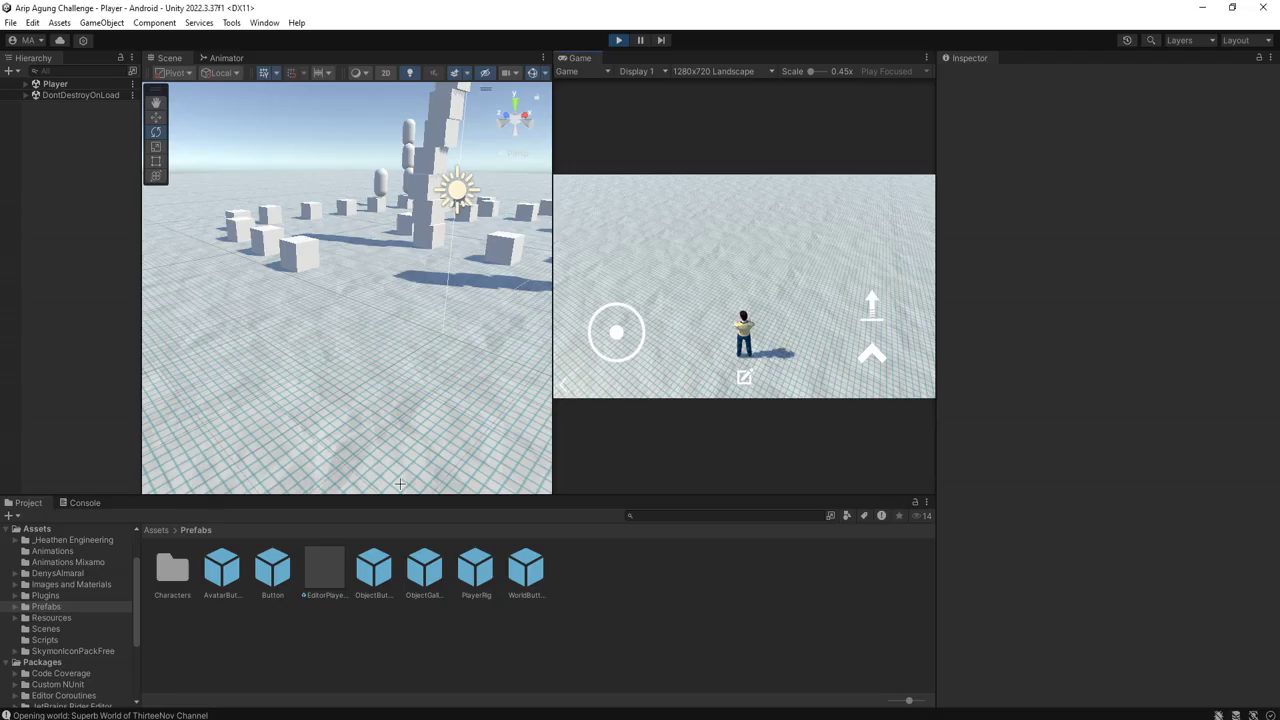
pyautogui.click(619, 40)
pyautogui.hotkey('alt', 'Tab')
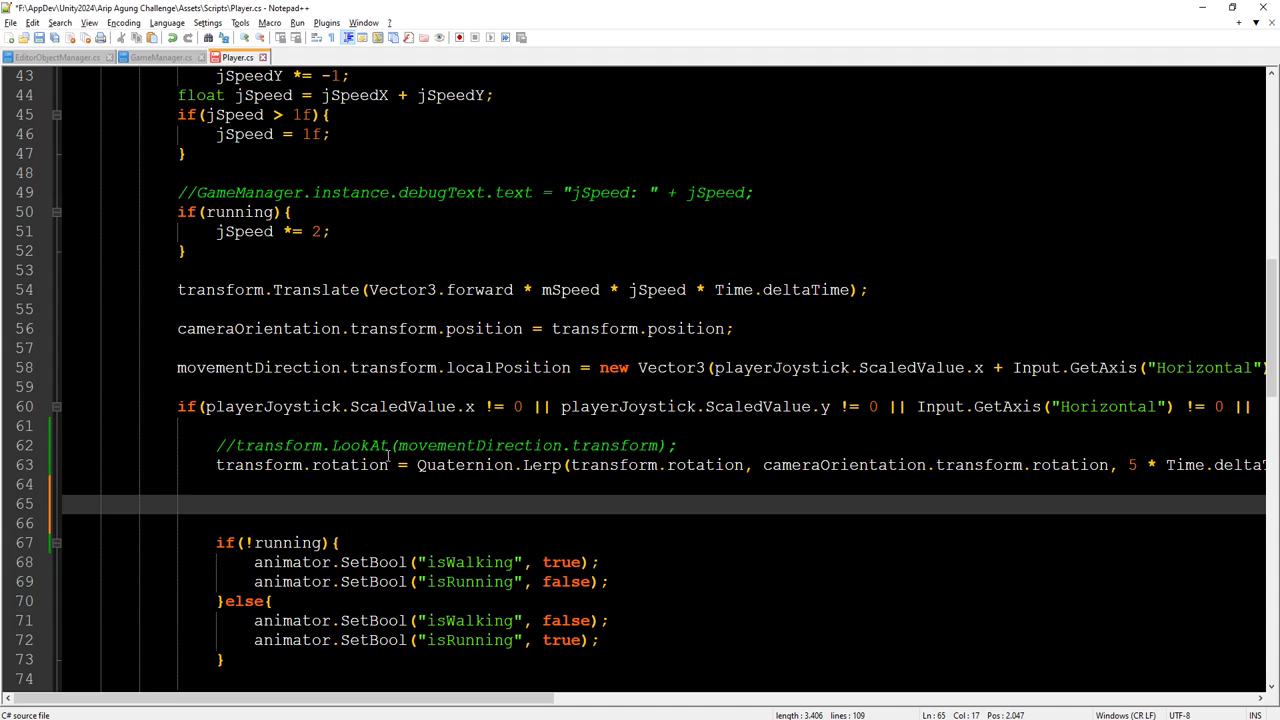
# Step: Write Debug.Log("Player: " + transform.rotation) on line 65
pyautogui.doubleClick(375, 465)
pyautogui.moveTo(217, 465); pyautogui.dragTo(385, 466)
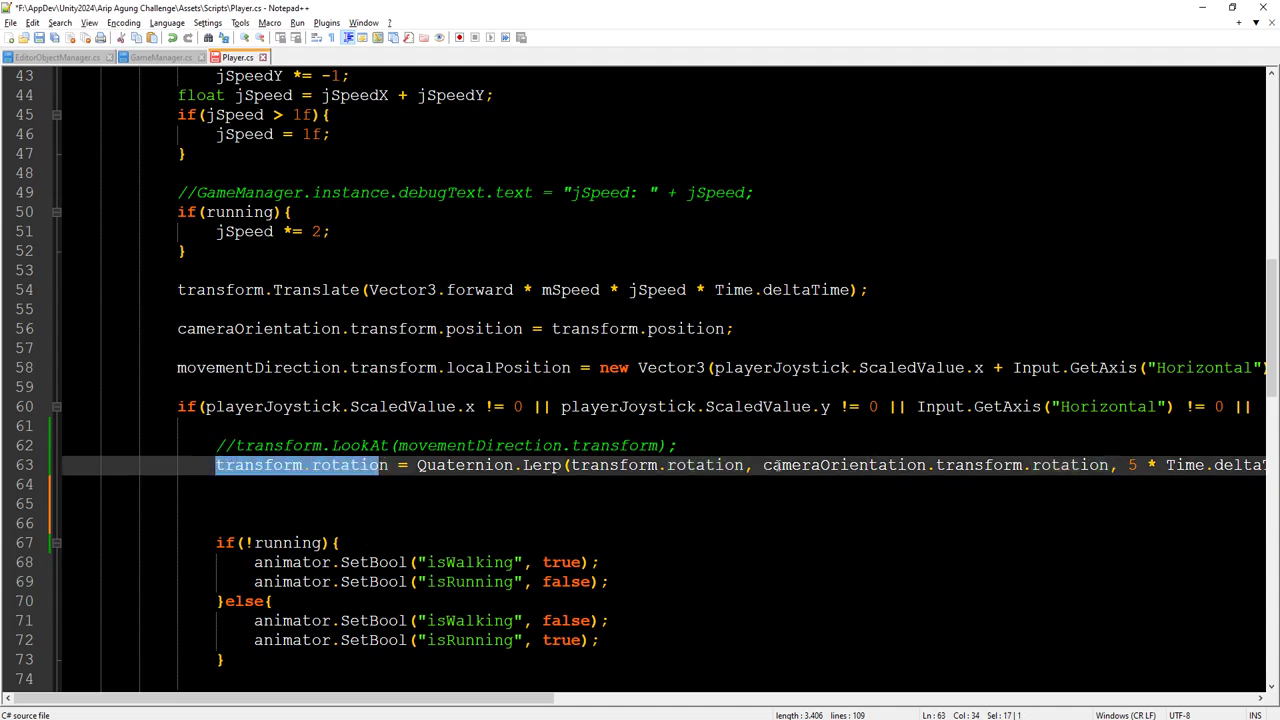
pyautogui.click(253, 494)
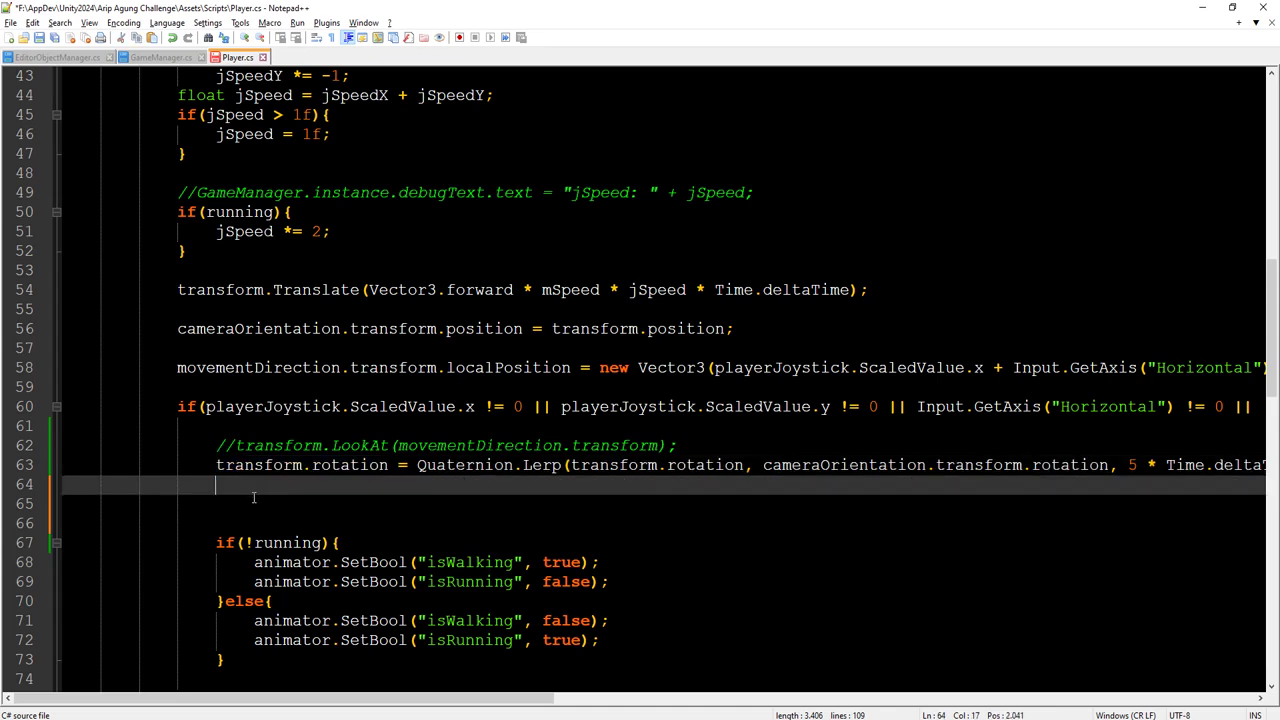
pyautogui.click(253, 497)
pyautogui.write('De')
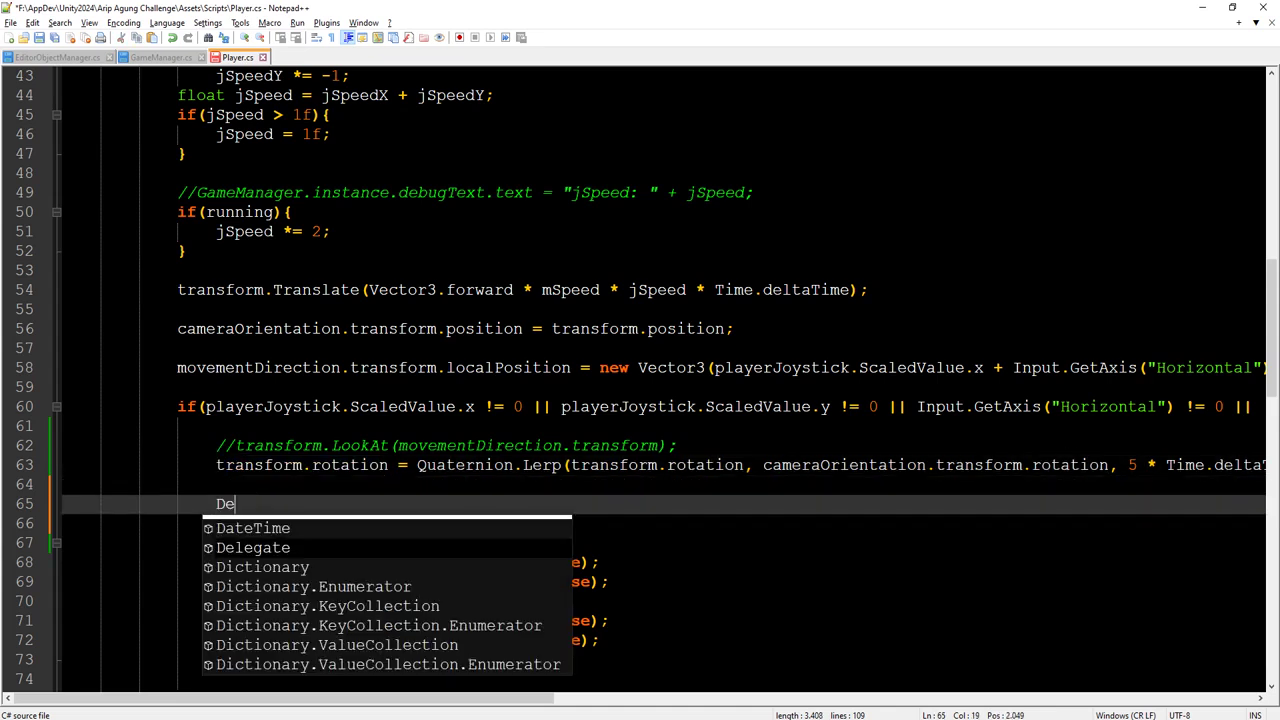
pyautogui.write('bug.Log("Player: ')
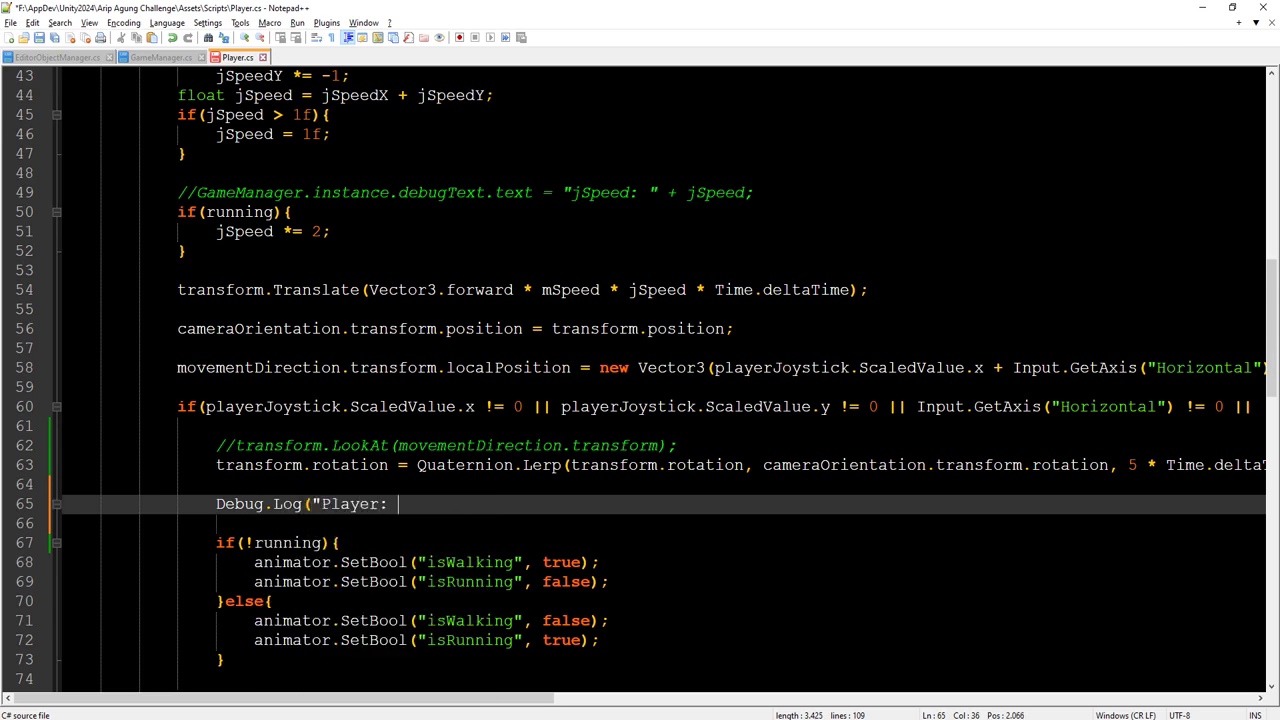
pyautogui.write(')')
pyautogui.hotkey('shift', 'Tab')
pyautogui.press('BackSpace')
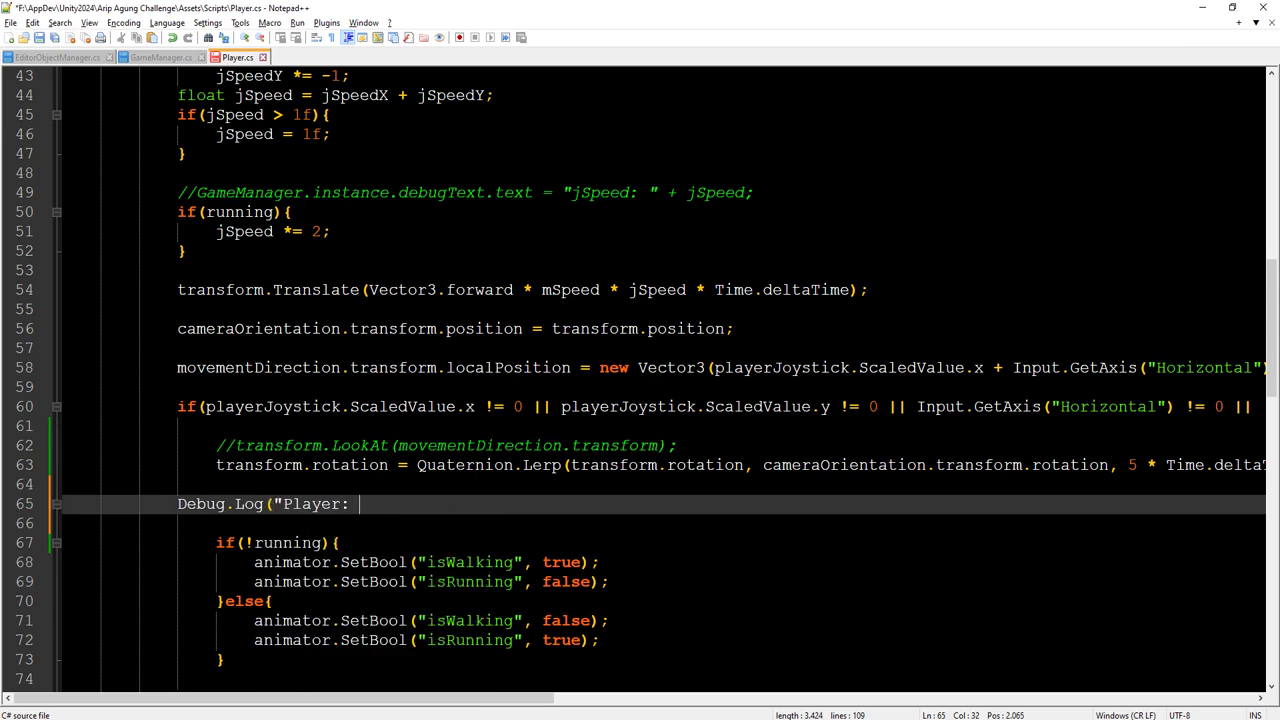
pyautogui.press('Tab')
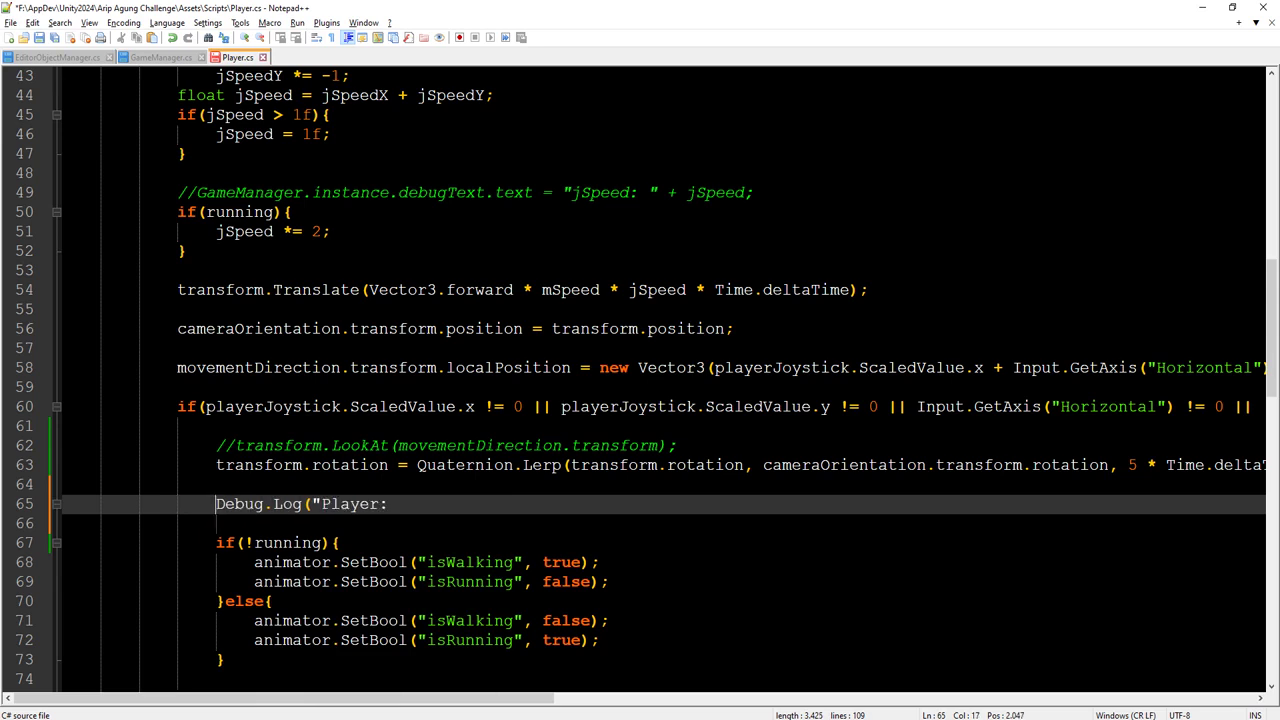
pyautogui.click(471, 505)
pyautogui.write('"Player: "')
pyautogui.write(' + transform.rotation)')
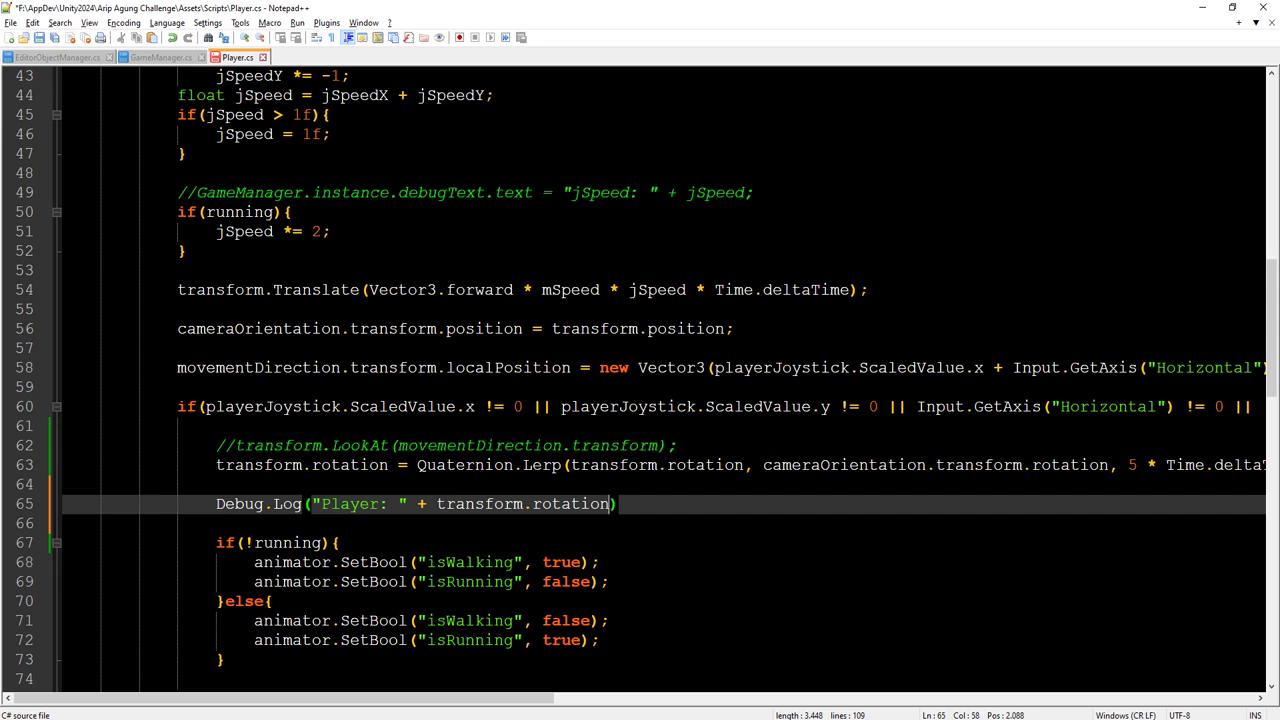
# Step: Duplicate it as a Target log of cameraOrientation.transform.rotation, add semicolons, and save
pyautogui.hotkey('ctrl', 'd')
pyautogui.write(';')
pyautogui.press('Down')
pyautogui.write(';')
pyautogui.doubleClick(335, 528)
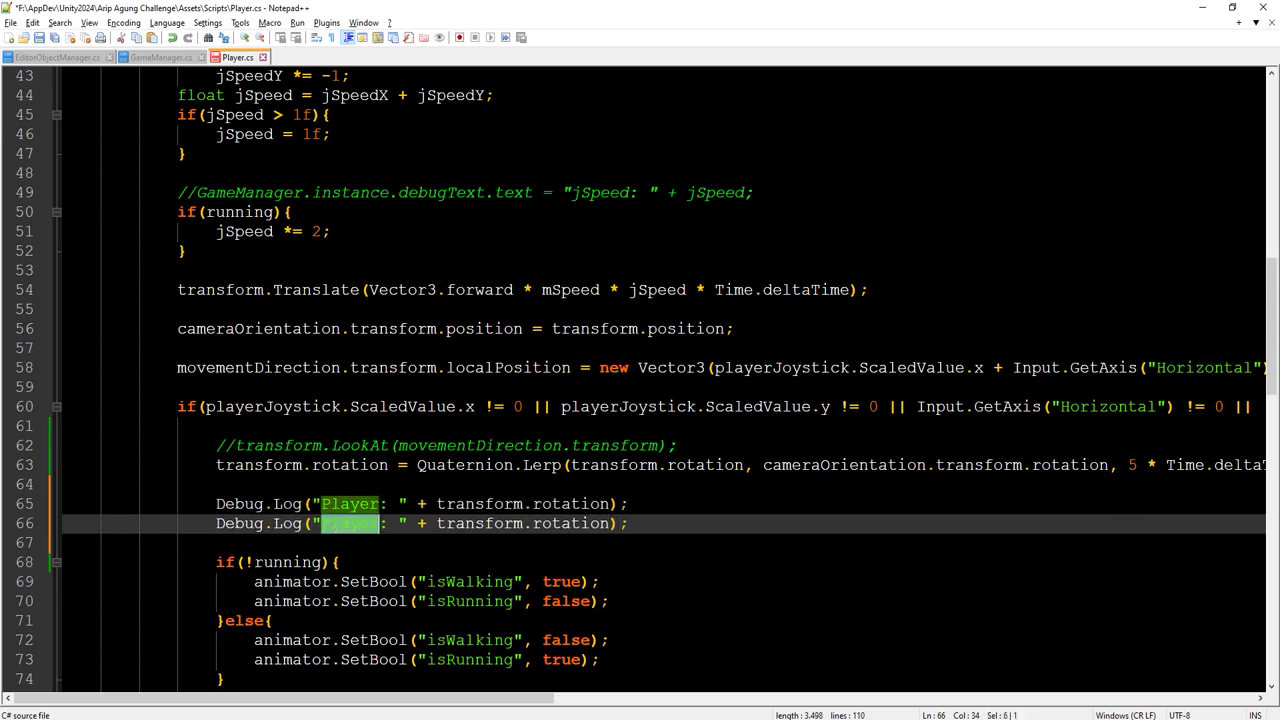
pyautogui.write('Target')
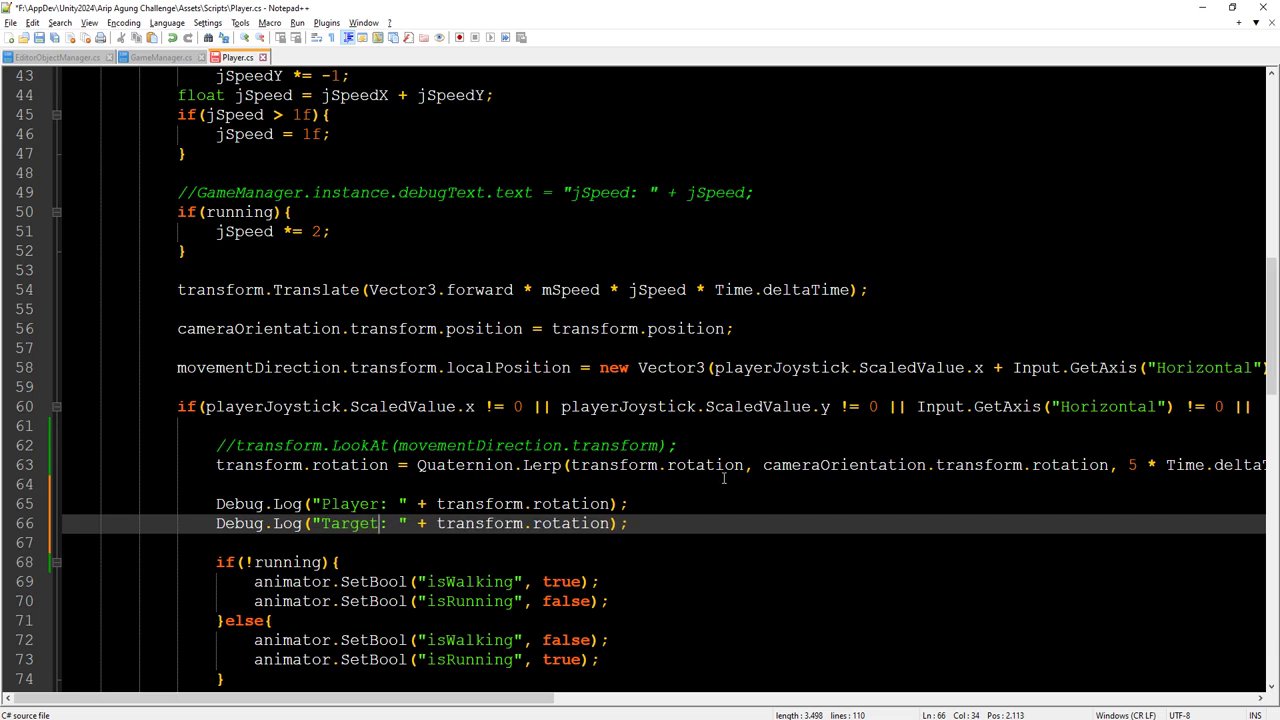
pyautogui.moveTo(762, 465); pyautogui.dragTo(1025, 465)
pyautogui.hotkey('ctrl', 'c')
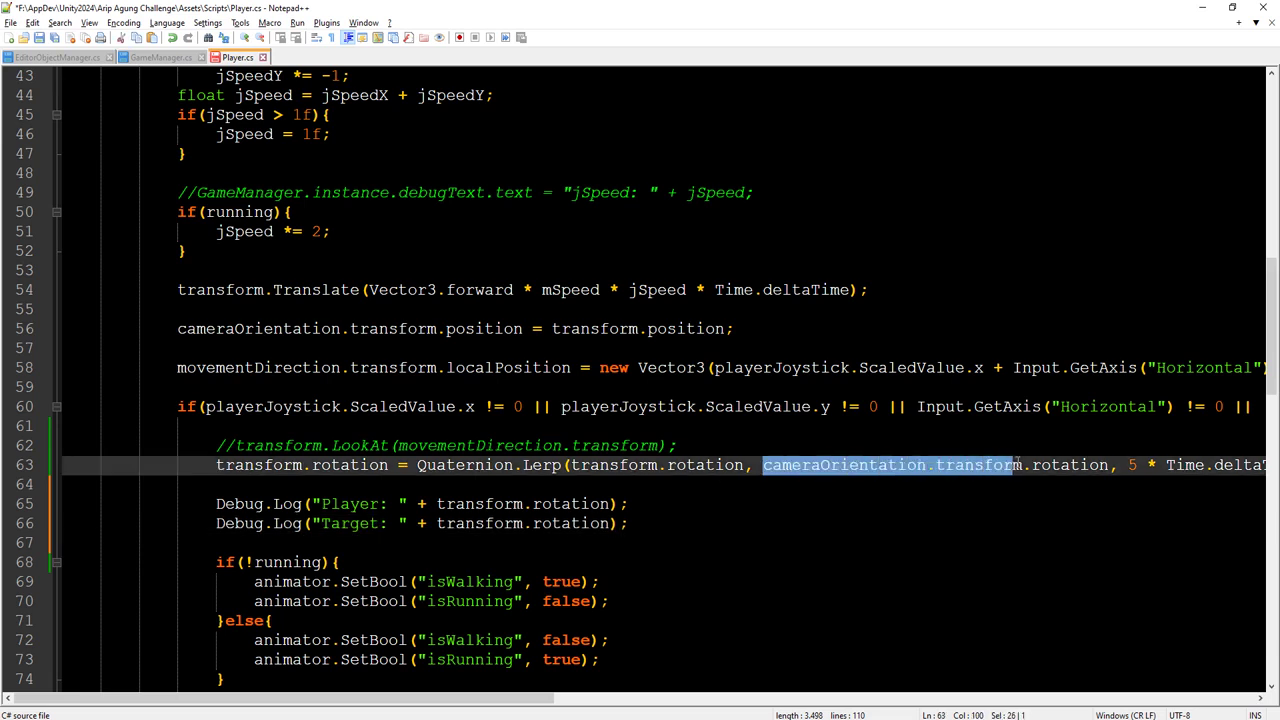
pyautogui.doubleClick(498, 520)
pyautogui.hotkey('ctrl', 'v')
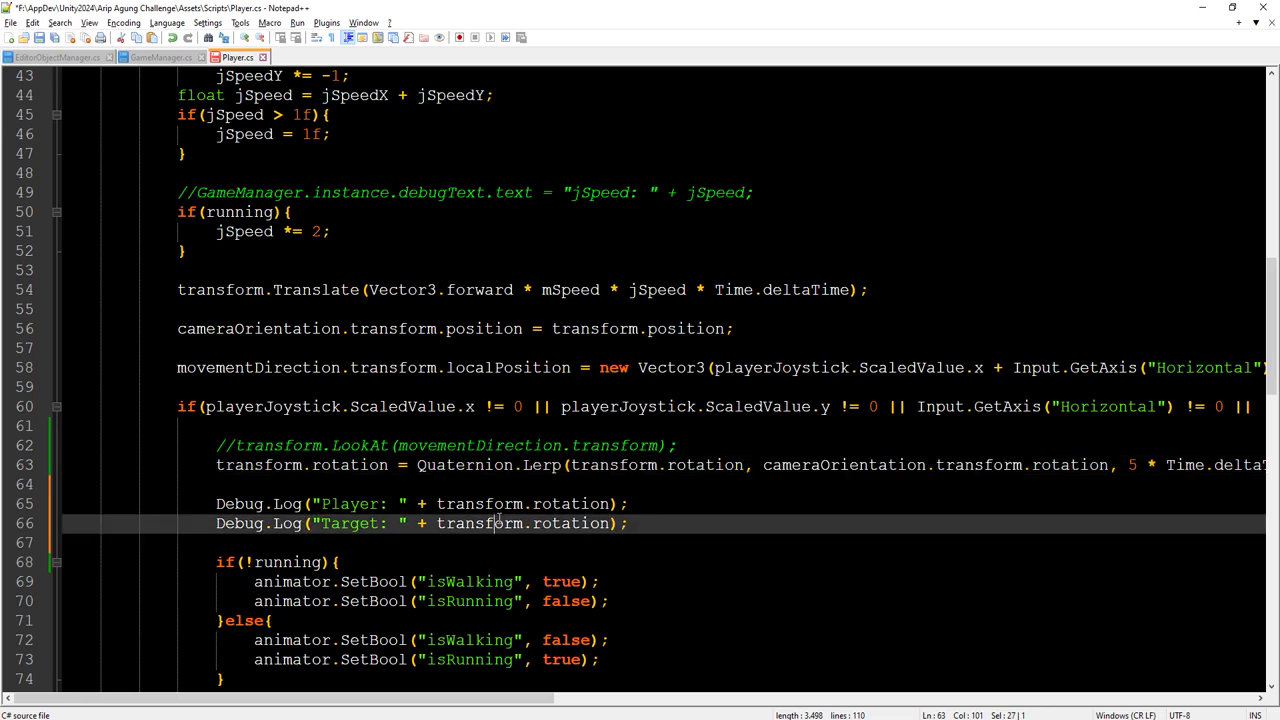
pyautogui.hotkey('ctrl', 's')
pyautogui.hotkey('alt', 'Tab')
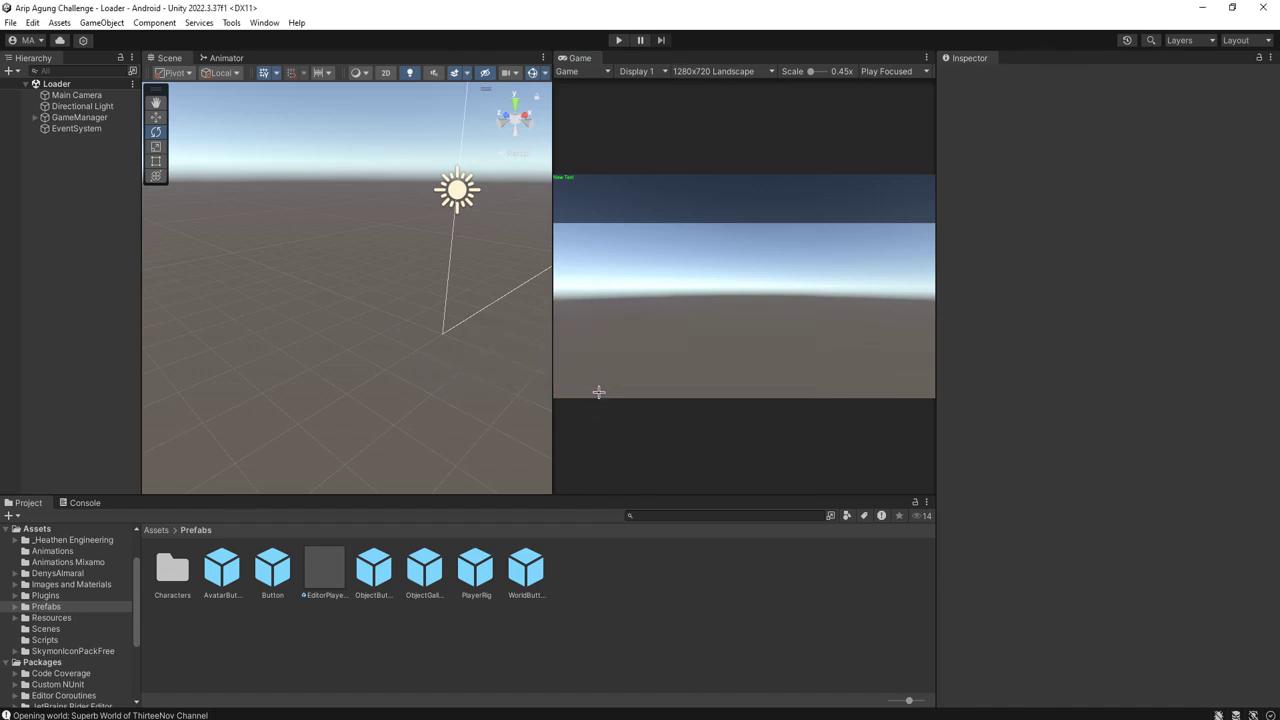
# Step: Enter play mode, load the second saved world, pick the middle avatar, and clear the Console
pyautogui.click(621, 40)
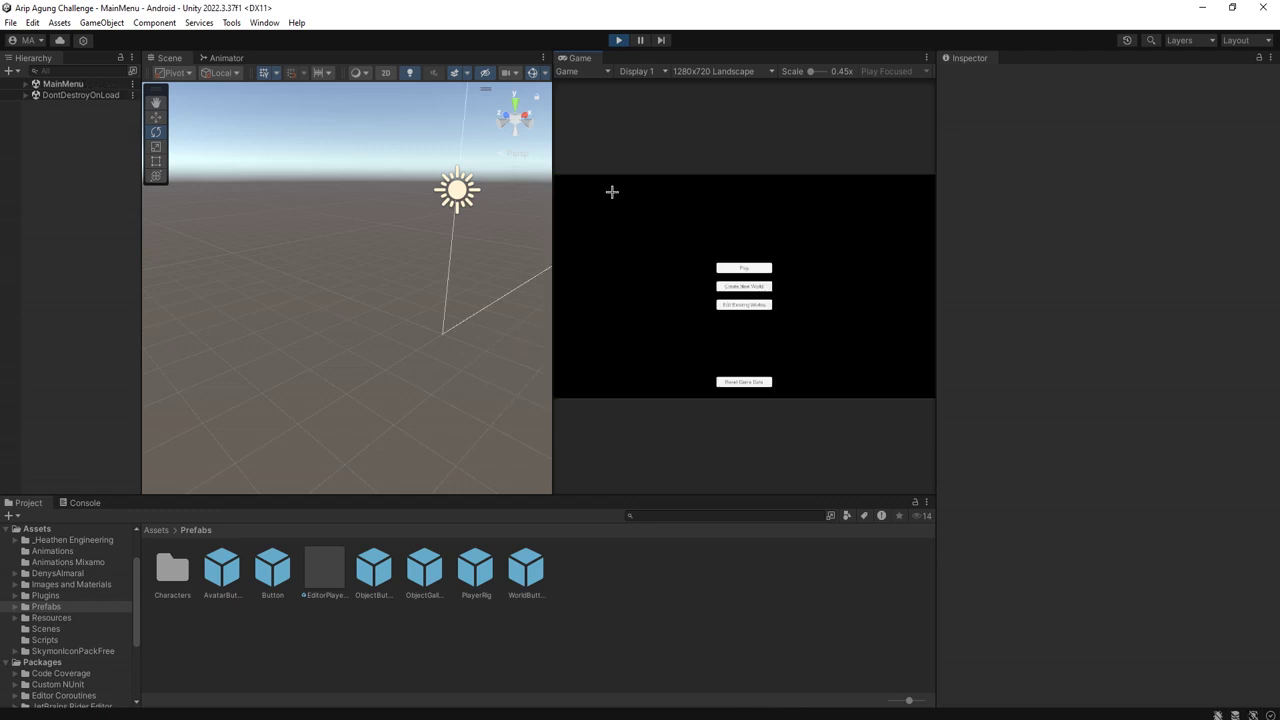
pyautogui.click(748, 269)
pyautogui.click(686, 270)
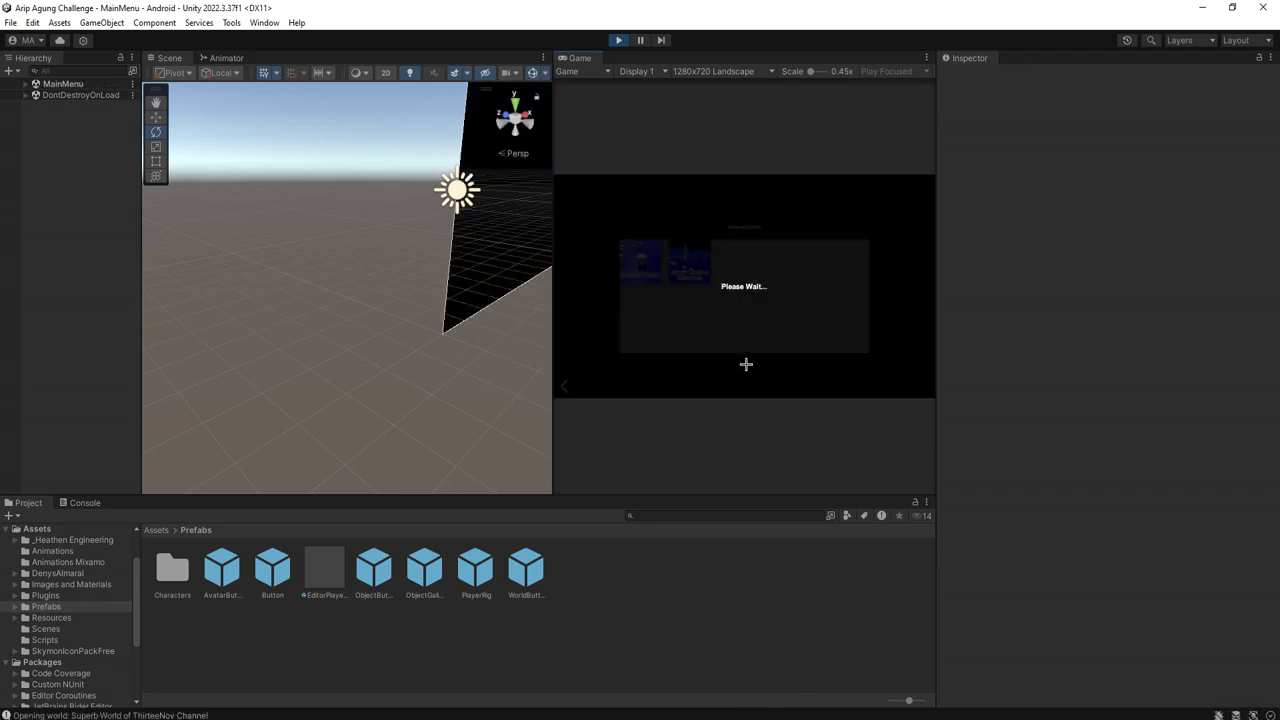
pyautogui.click(739, 290)
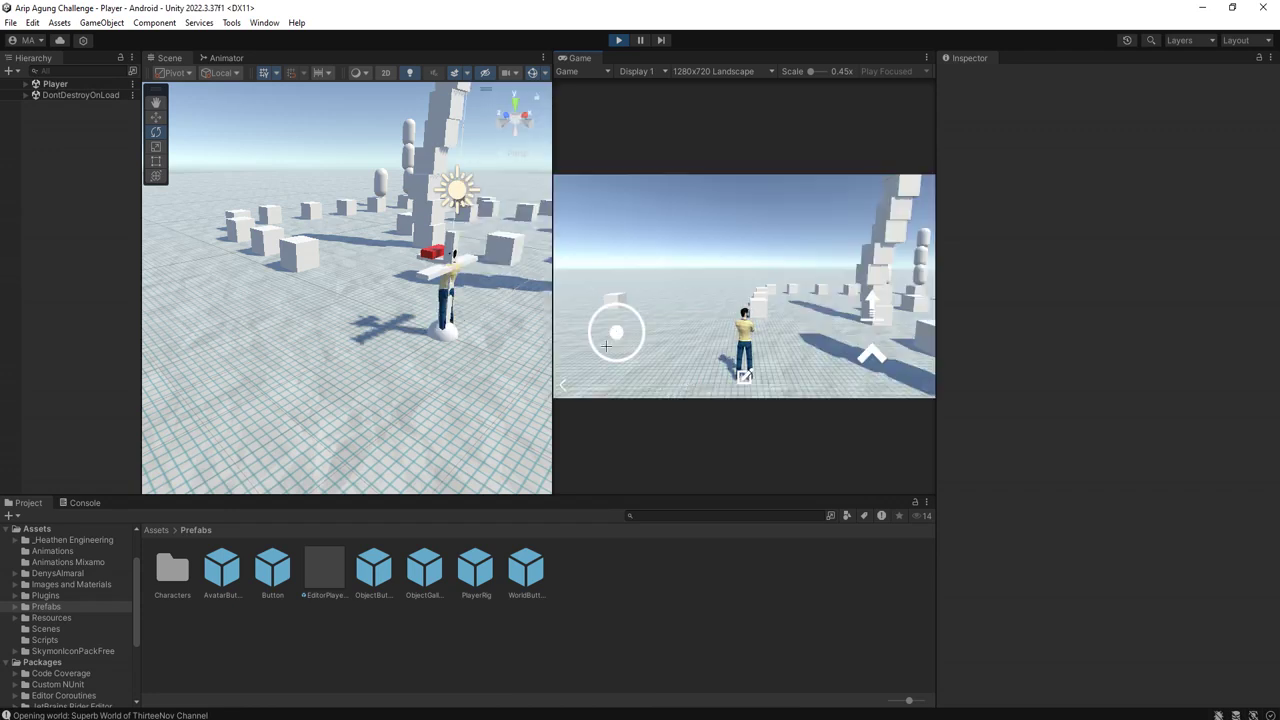
pyautogui.click(70, 503)
pyautogui.click(13, 516)
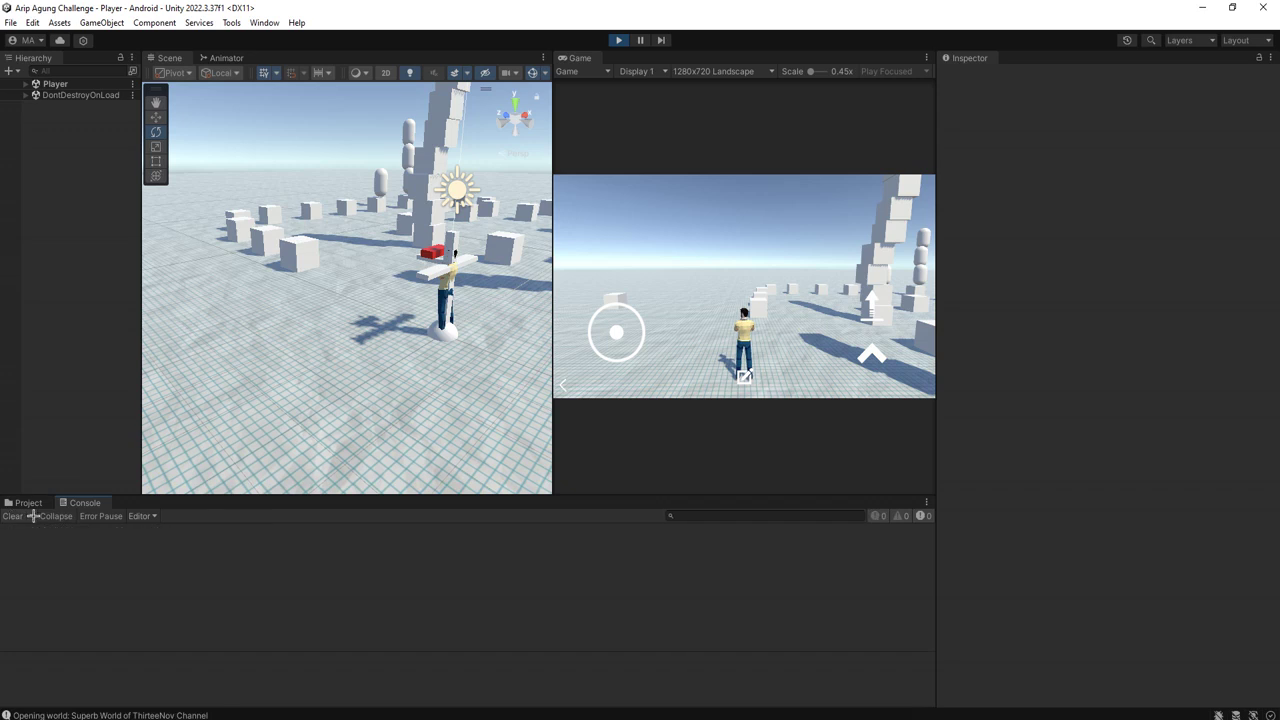
# Step: Walk the character, pause, and inspect the Player and Target rotation logs reading (0,0,0,1)
pyautogui.moveTo(617, 332); pyautogui.dragTo(614, 435)
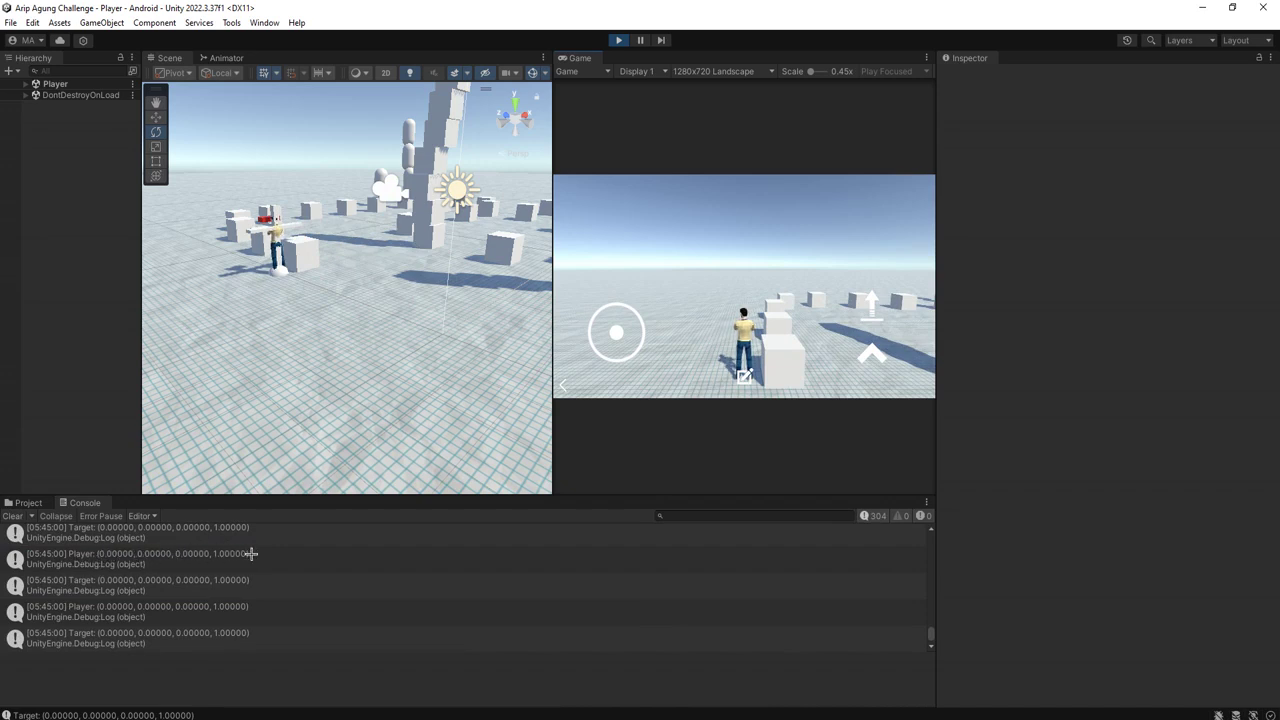
pyautogui.click(640, 40)
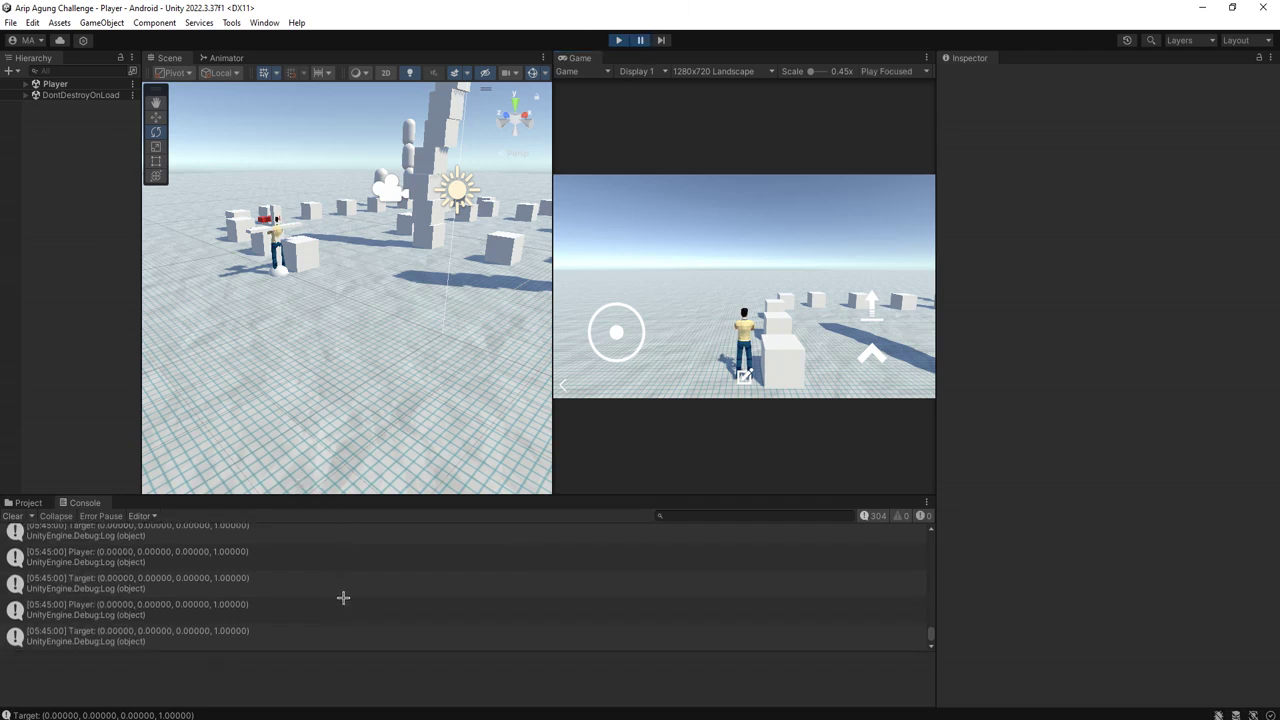
pyautogui.click(88, 606)
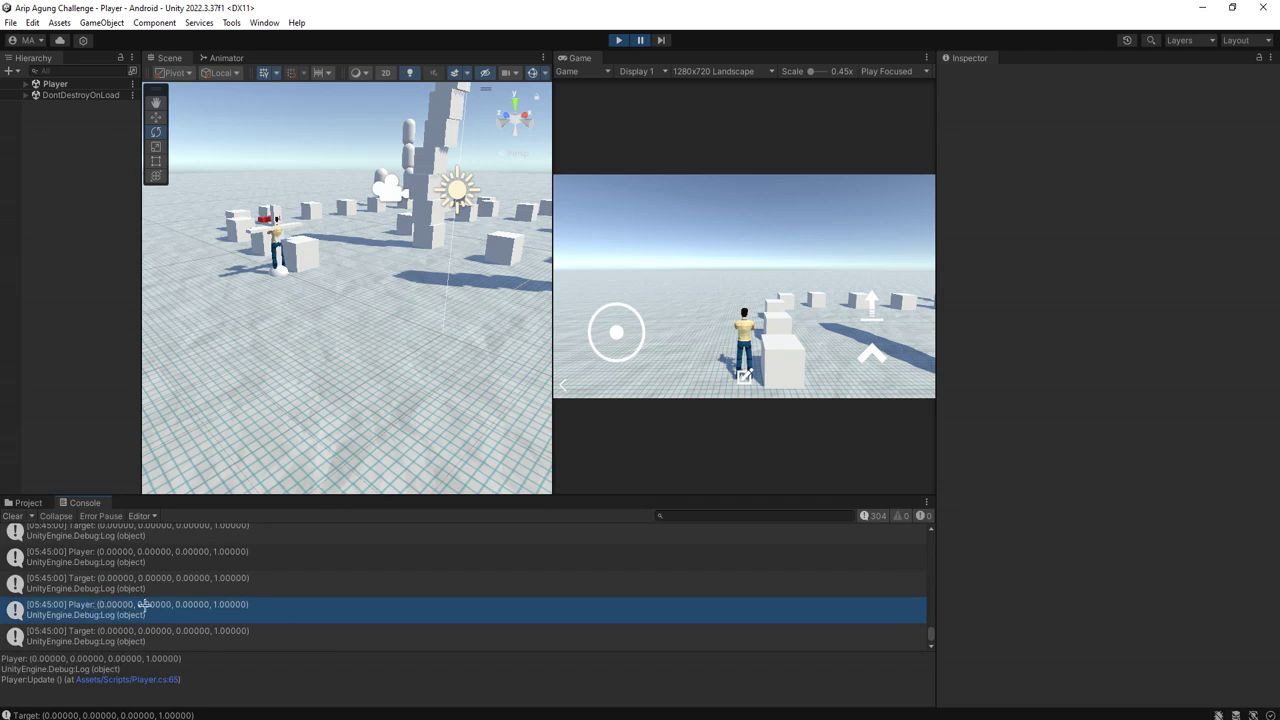
pyautogui.click(86, 634)
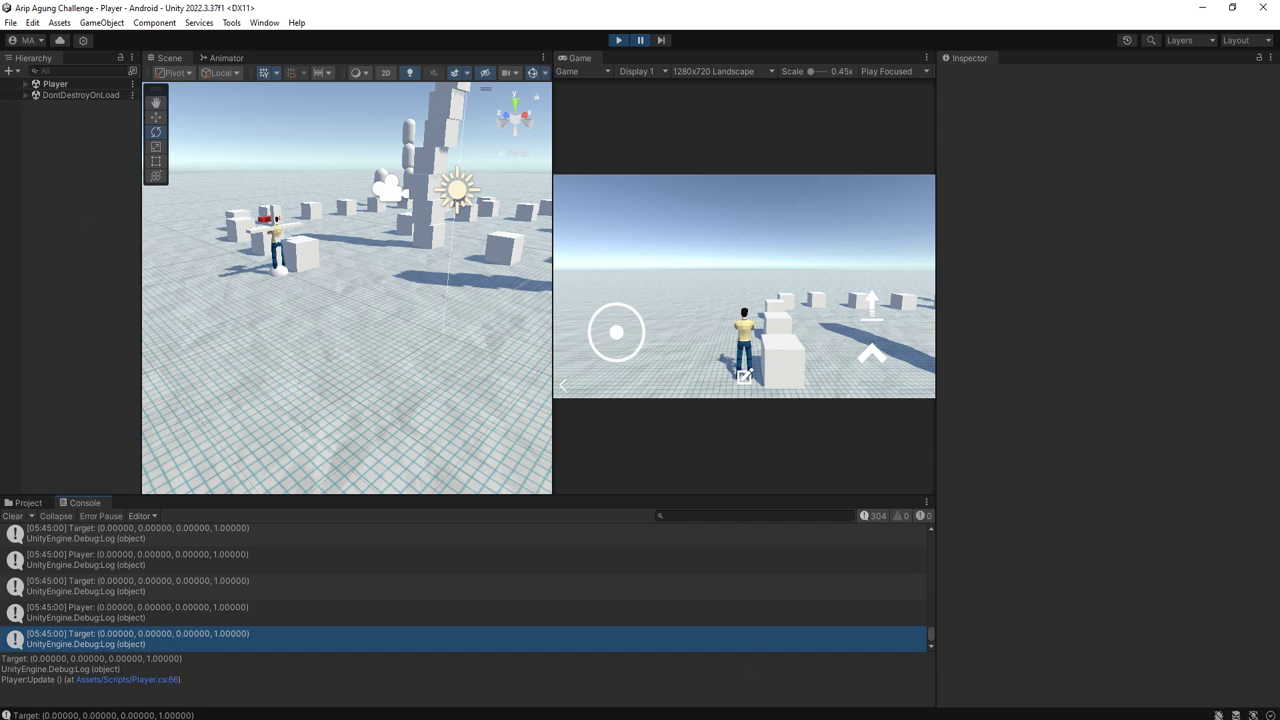
pyautogui.hotkey('alt', 'Tab')
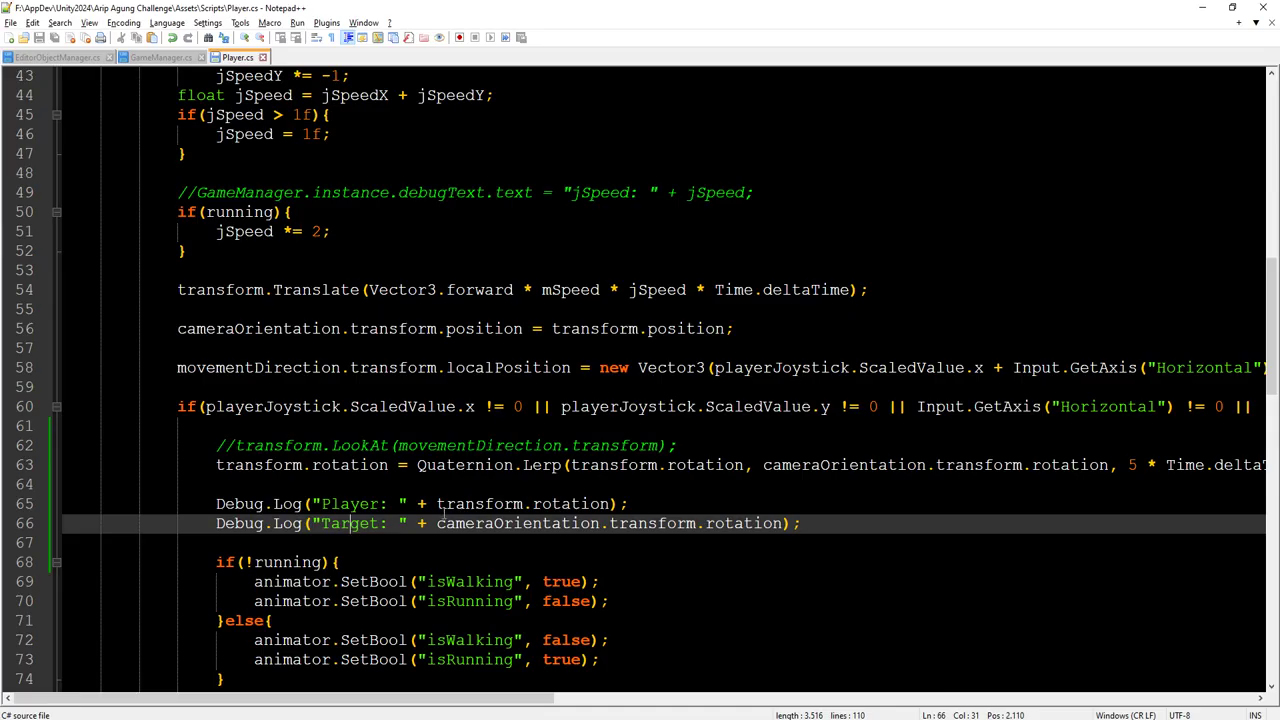
# Step: Stop the running game in Unity before editing the Player log line
pyautogui.click(575, 504)
pyautogui.click(612, 504)
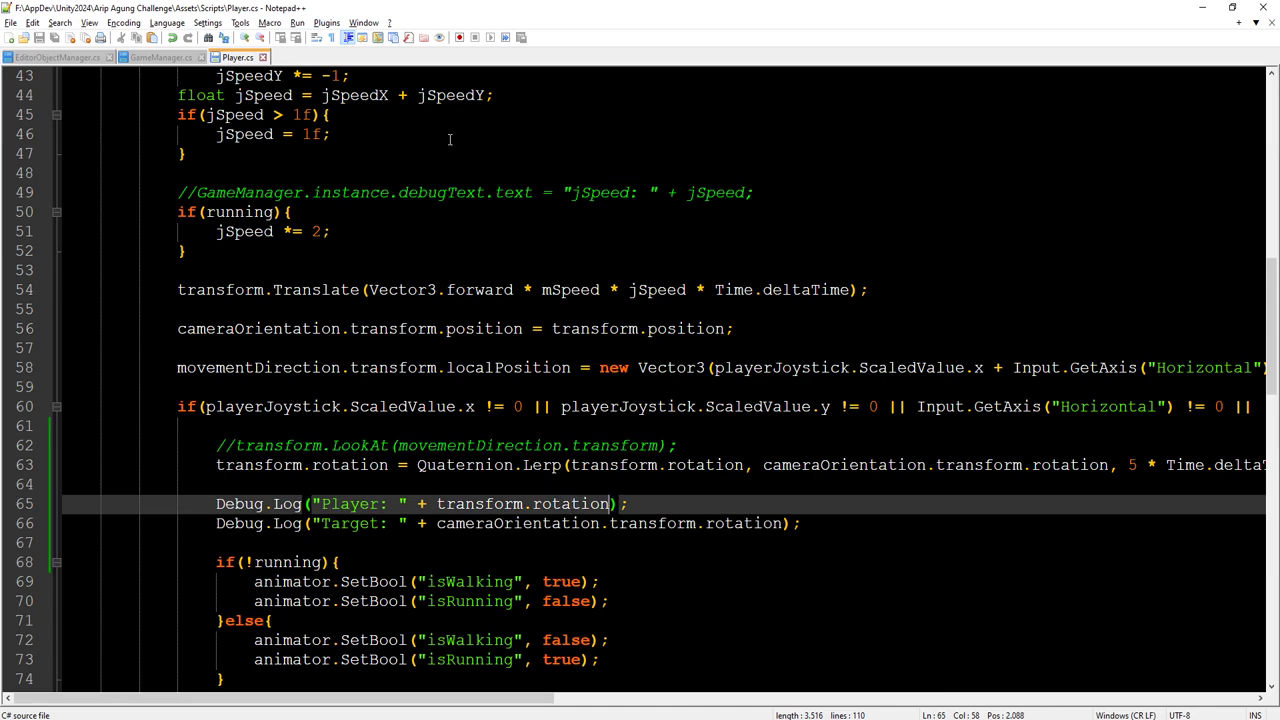
pyautogui.hotkey('alt', 'Tab')
pyautogui.click(620, 41)
pyautogui.hotkey('alt', 'Tab')
# Step: Change the Player log's transform.rotation to transform.localRotation and save Player.cs
pyautogui.write('.')
pyautogui.press('BackSpace')
pyautogui.click(533, 504)
pyautogui.write('local')
pyautogui.press('Delete')
pyautogui.write('R')
pyautogui.hotkey('ctrl', 's')
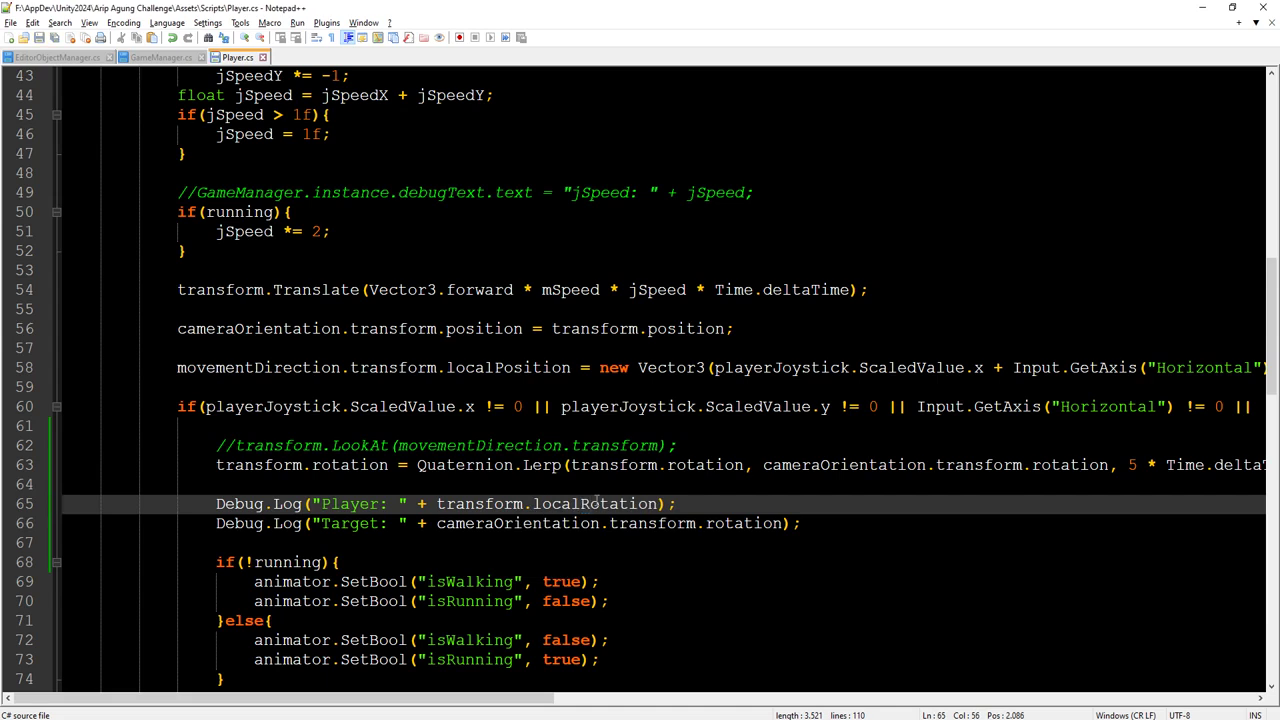
pyautogui.hotkey('alt', 'Tab')
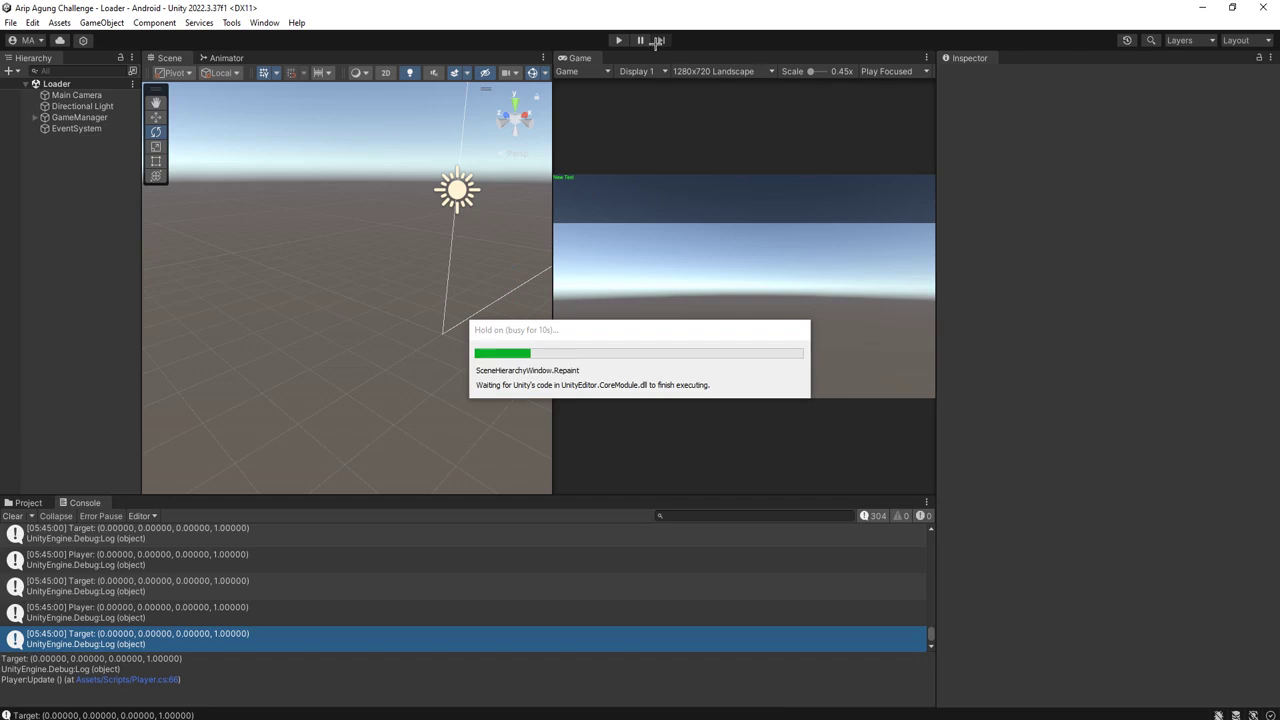
# Step: Play the game in a chosen world with the first avatar, clearing the Console, and run around
pyautogui.click(617, 41)
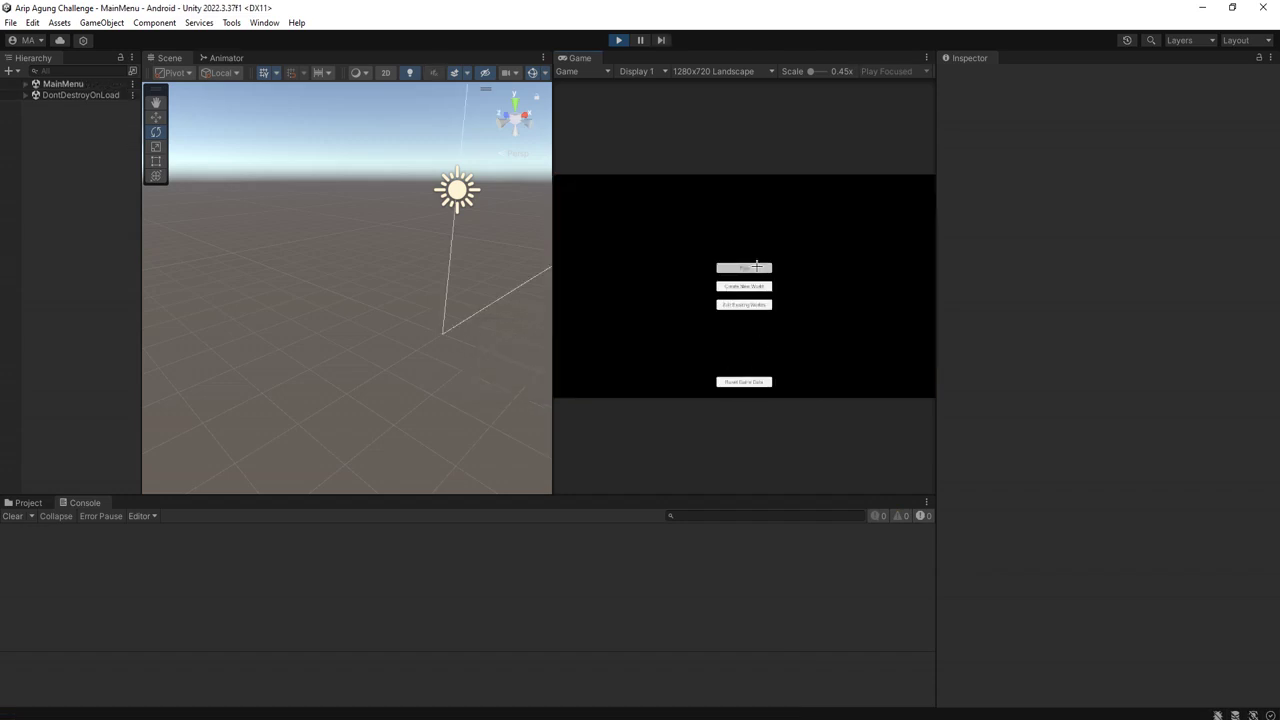
pyautogui.click(757, 266)
pyautogui.click(653, 266)
pyautogui.click(30, 516)
pyautogui.click(691, 300)
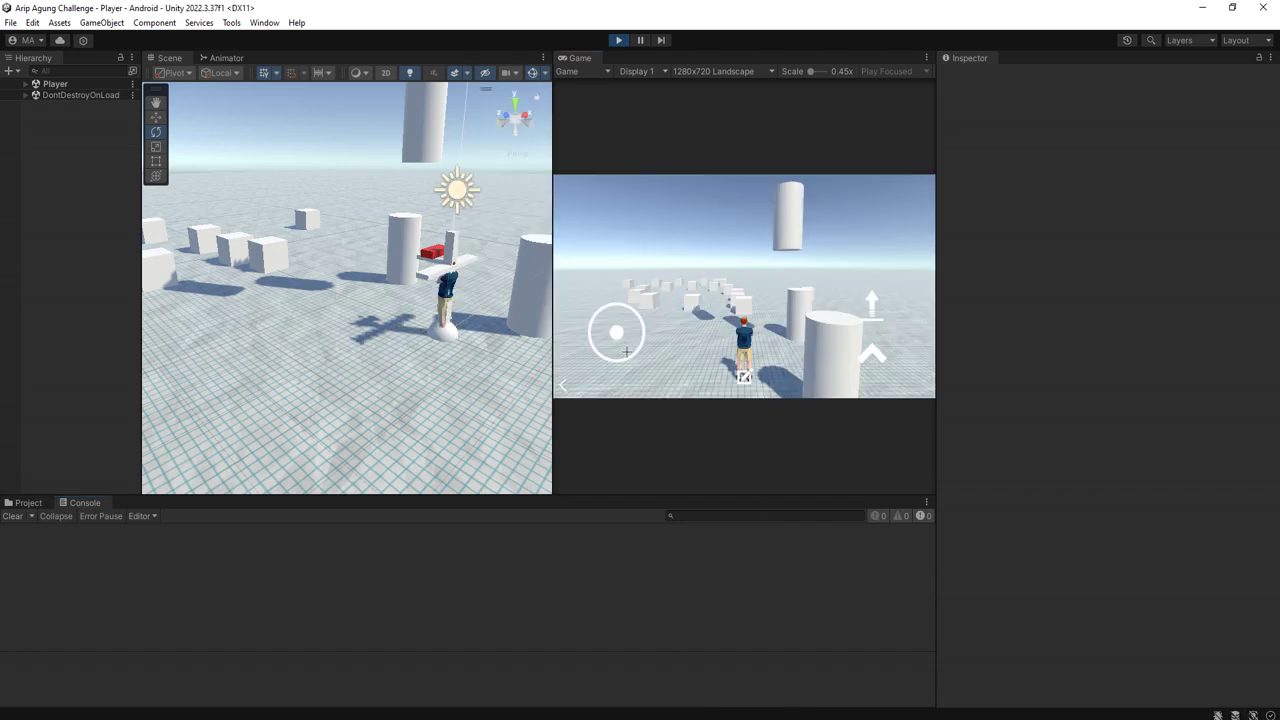
pyautogui.moveTo(618, 333); pyautogui.dragTo(785, 355)
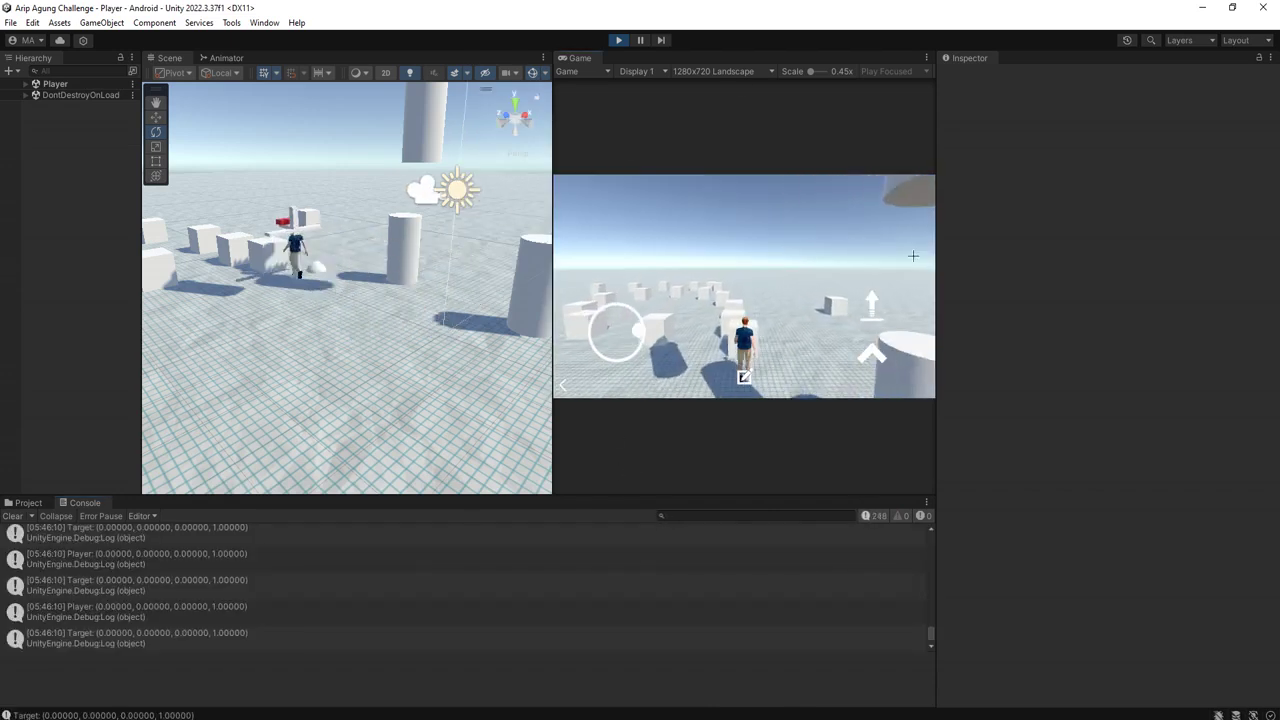
pyautogui.moveTo(785, 355); pyautogui.dragTo(294, 371)
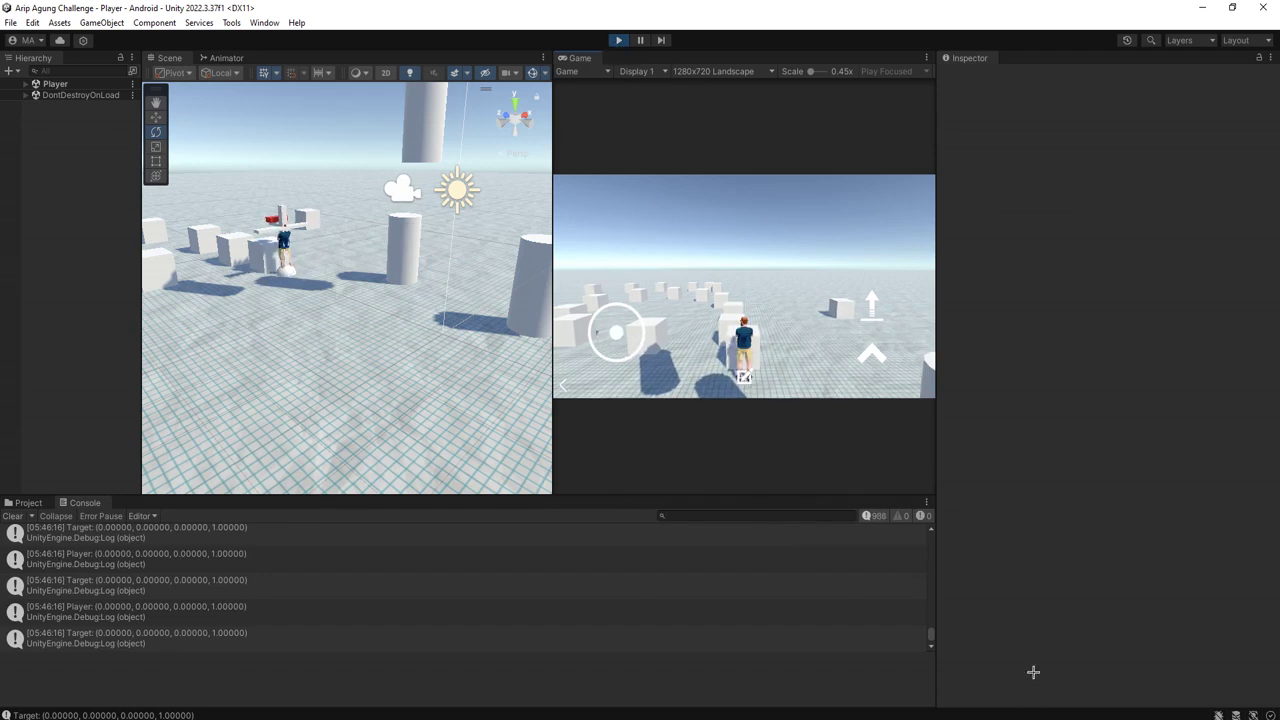
pyautogui.hotkey('alt', 'Tab')
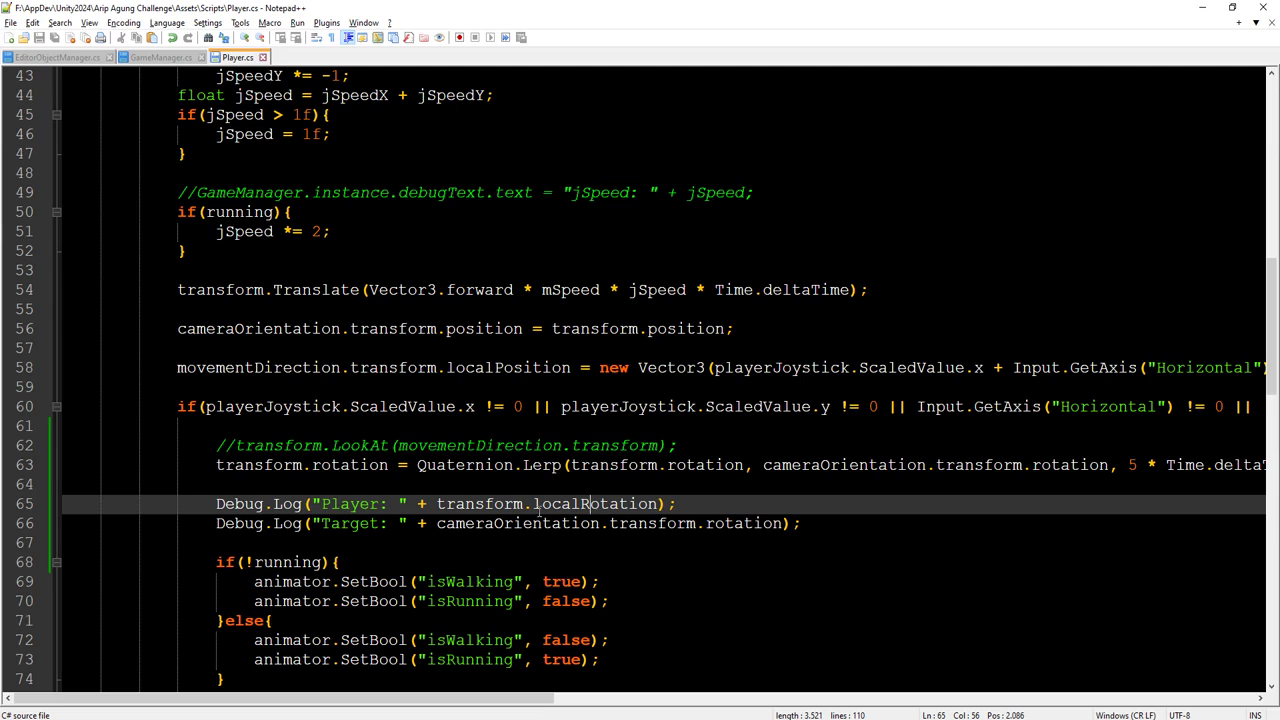
# Step: Highlight the occurrences of transform around line 63 and review the surrounding Player.cs code
pyautogui.doubleClick(493, 506)
pyautogui.doubleClick(258, 465)
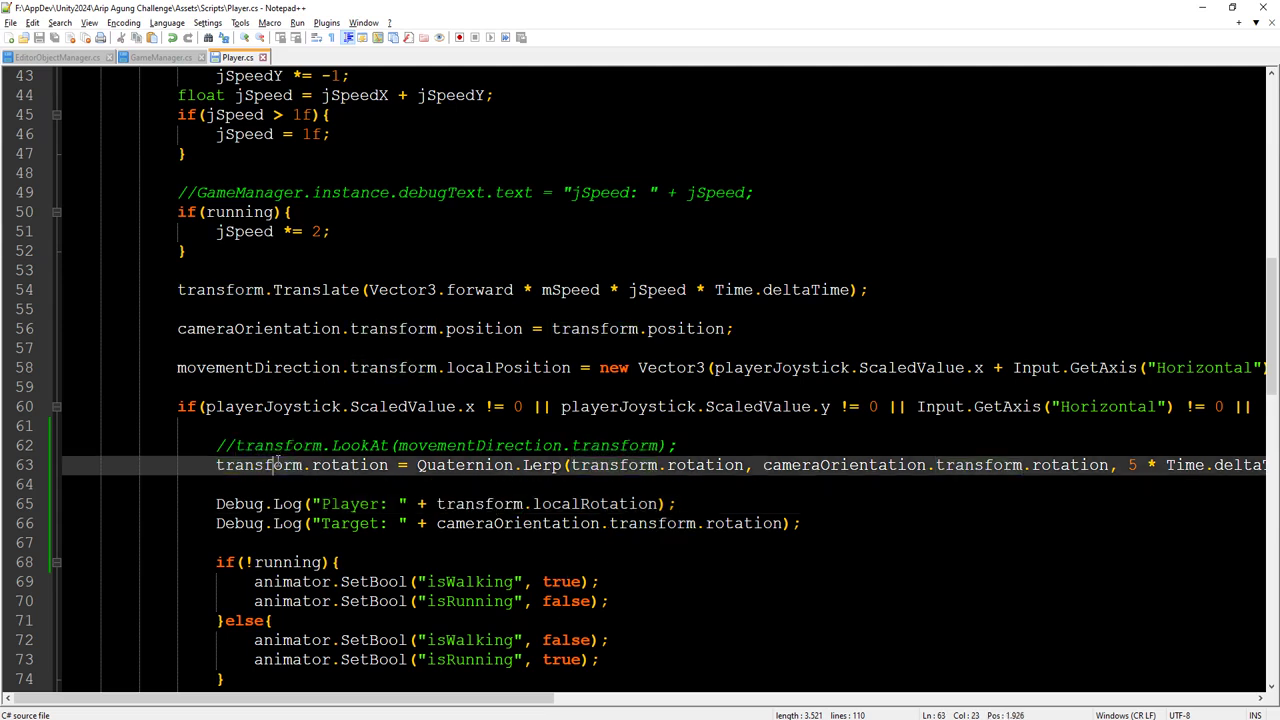
pyautogui.scroll(1, 358, 501)
pyautogui.scroll(1, 358, 501)
pyautogui.scroll(-1, 358, 501)
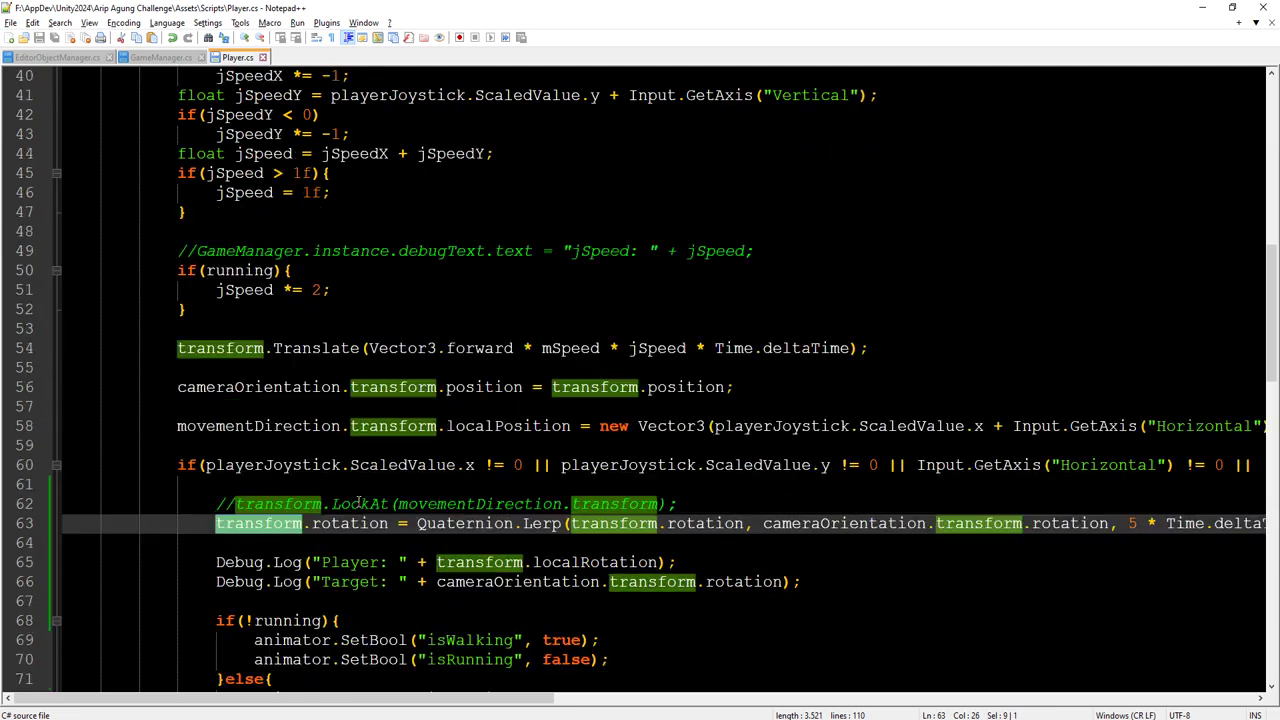
pyautogui.scroll(4, 350, 510)
pyautogui.scroll(3, 332, 530)
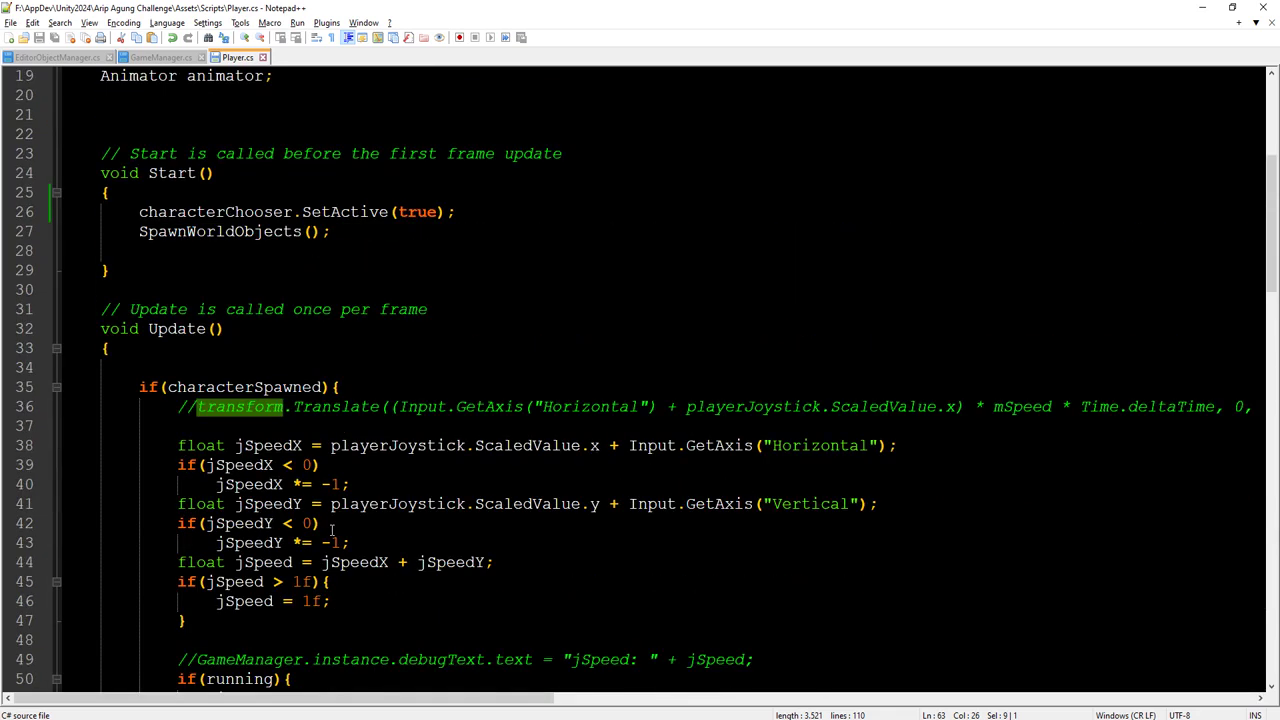
pyautogui.scroll(-2, 332, 530)
pyautogui.scroll(-4, 332, 530)
pyautogui.scroll(-2, 286, 504)
pyautogui.scroll(-4, 367, 471)
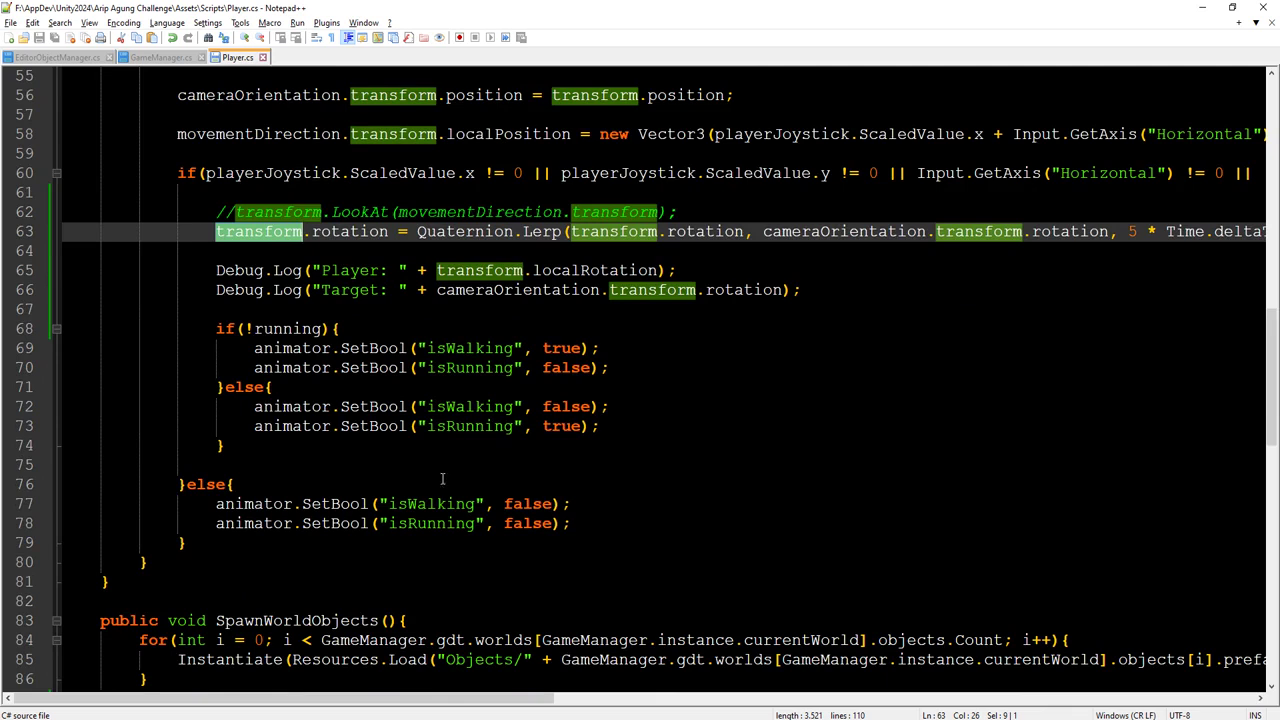
pyautogui.scroll(1, 421, 497)
pyautogui.scroll(1, 400, 480)
pyautogui.scroll(2, 320, 440)
pyautogui.scroll(-2, 258, 446)
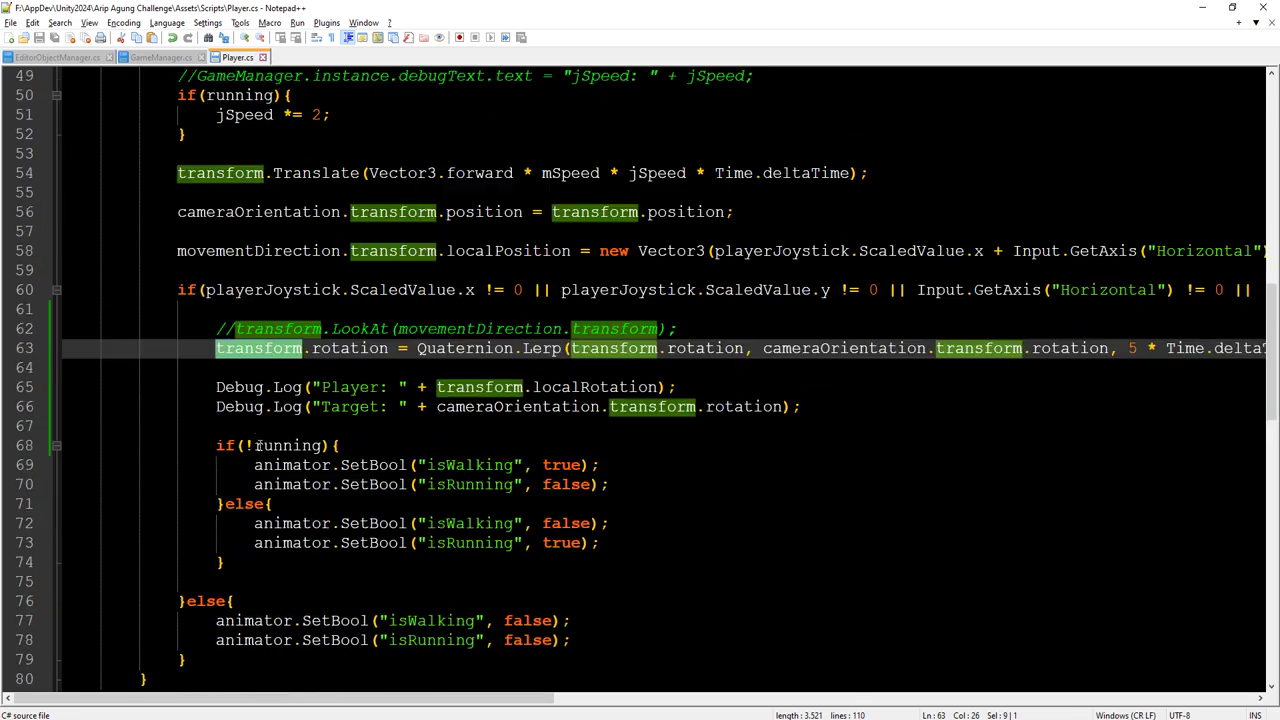
pyautogui.scroll(-2, 263, 406)
pyautogui.press('Right')
# Step: Move the Player log statement from line 65 to the blank line above the if-check and save Player.cs
pyautogui.moveTo(217, 270); pyautogui.dragTo(763, 266)
pyautogui.hotkey('ctrl', 'c')
pyautogui.press('Delete')
pyautogui.scroll(7, 220, 270)
pyautogui.scroll(3, 215, 290)
pyautogui.scroll(-3, 215, 290)
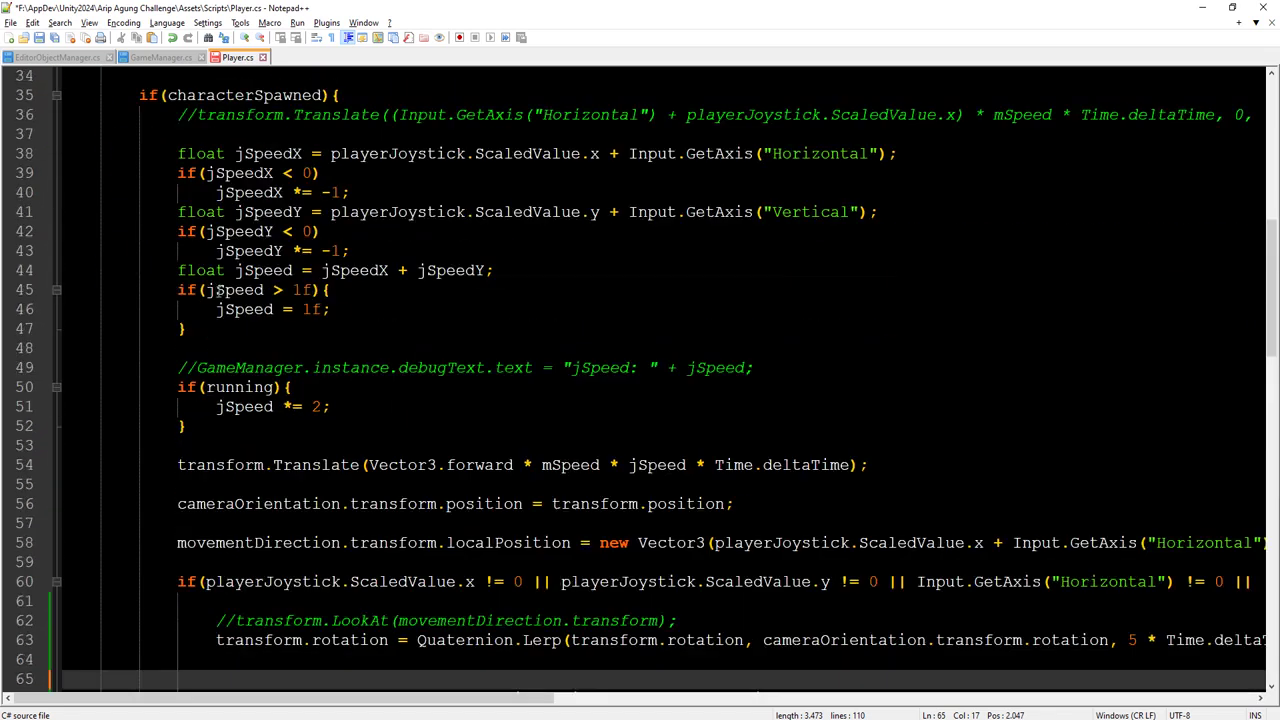
pyautogui.scroll(-5, 215, 290)
pyautogui.click(196, 272)
pyautogui.hotkey('ctrl', 'v')
pyautogui.hotkey('ctrl', 's')
# Step: Return to Unity and stop the running game so the scripts recompile
pyautogui.click(176, 290)
pyautogui.hotkey('alt', 'Tab')
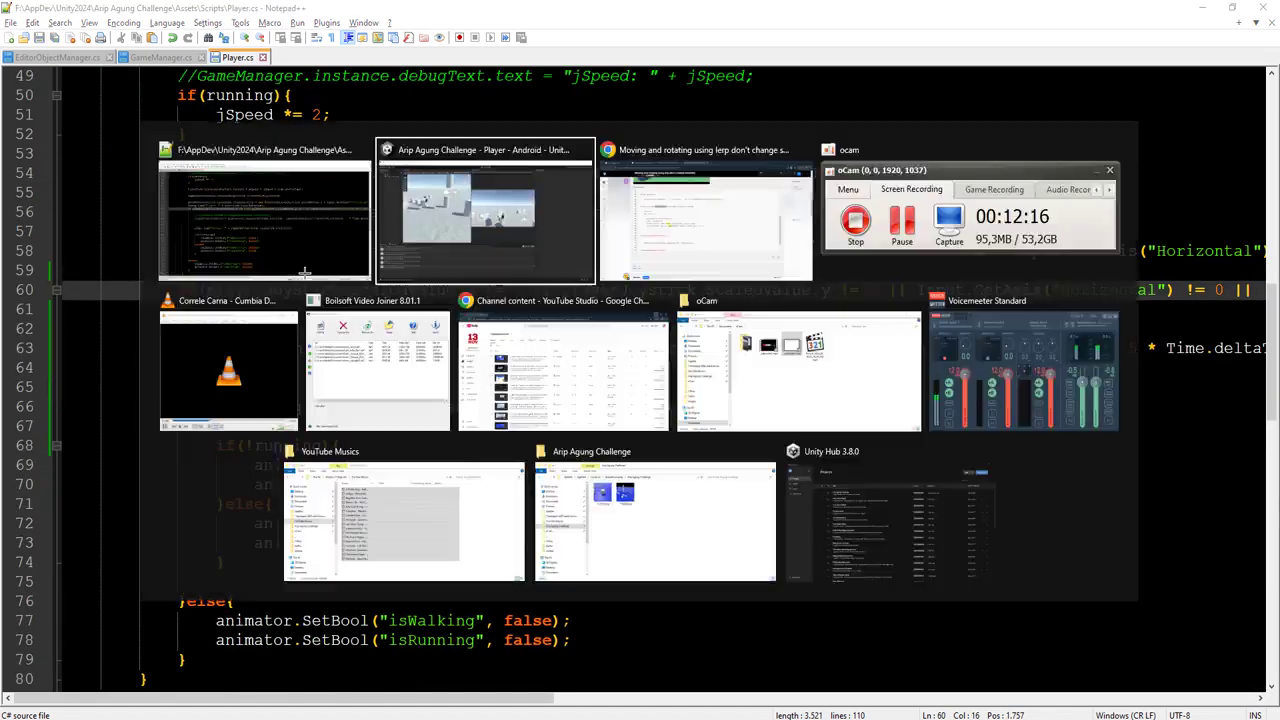
pyautogui.click(618, 40)
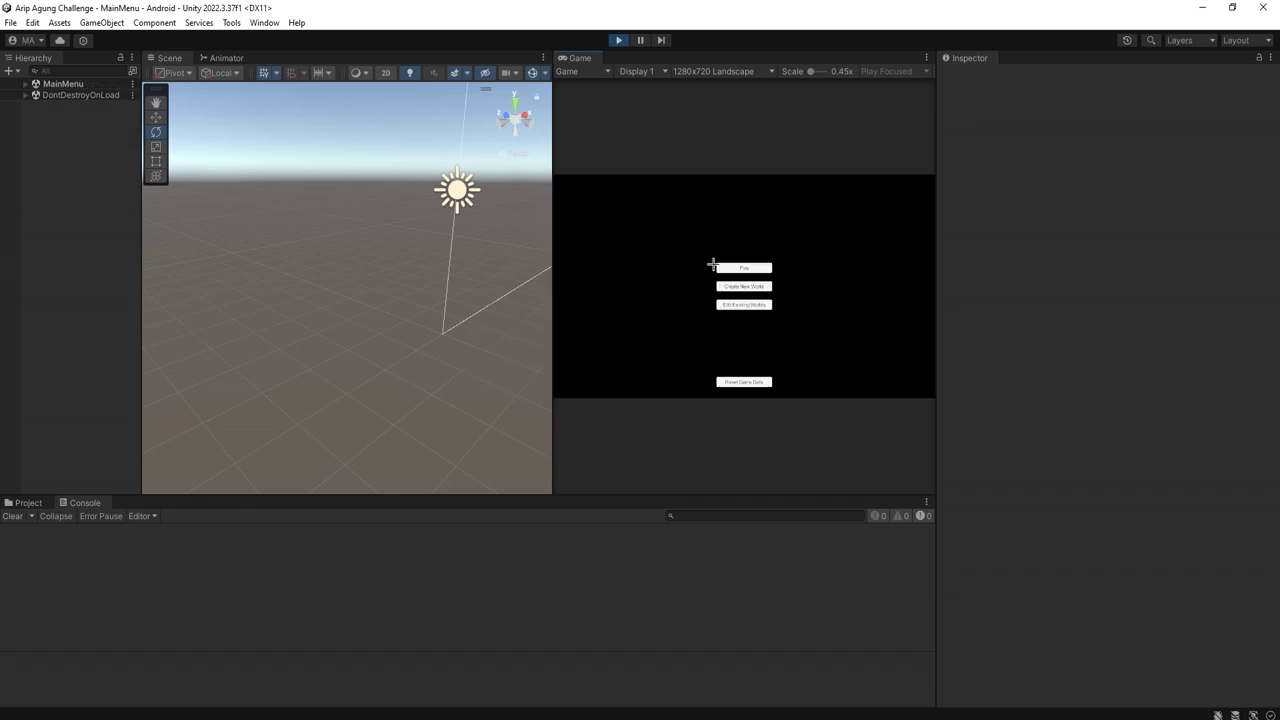
# Step: Load the first existing world, clear the console, pick the blue-shirt avatar and walk it with W
pyautogui.click(735, 287)
pyautogui.click(688, 262)
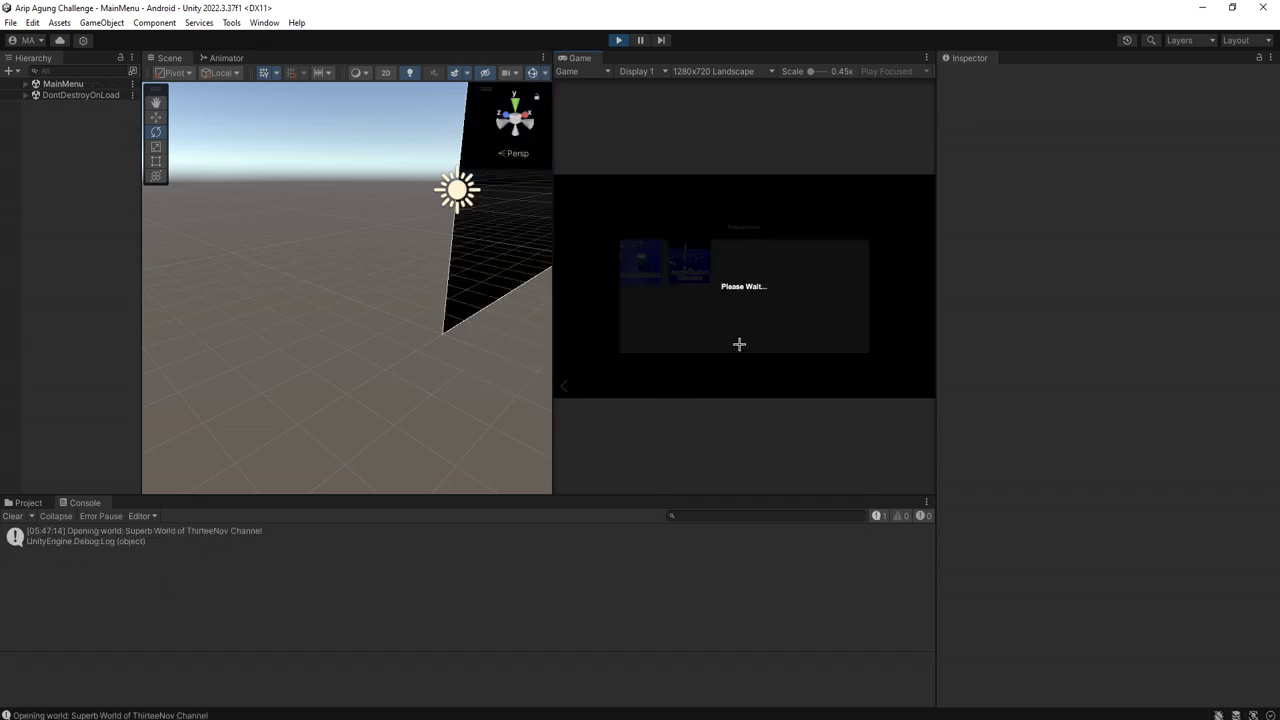
pyautogui.click(12, 516)
pyautogui.click(716, 296)
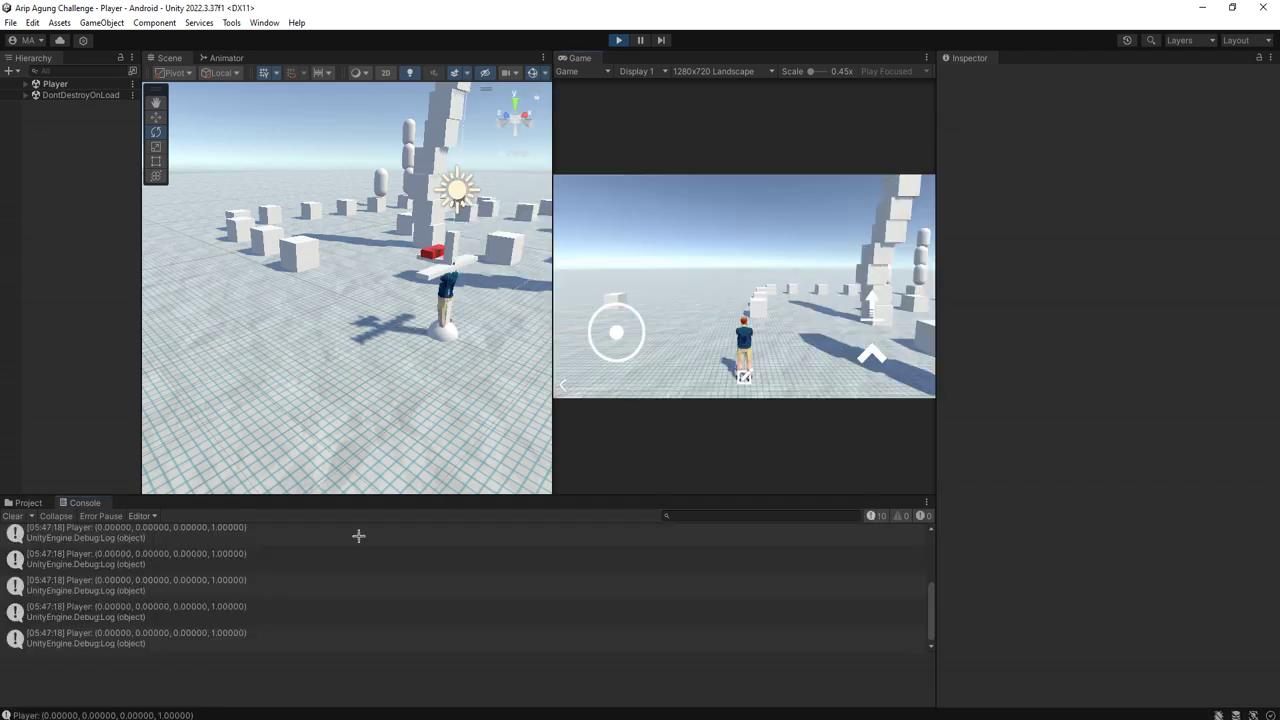
pyautogui.press('w')
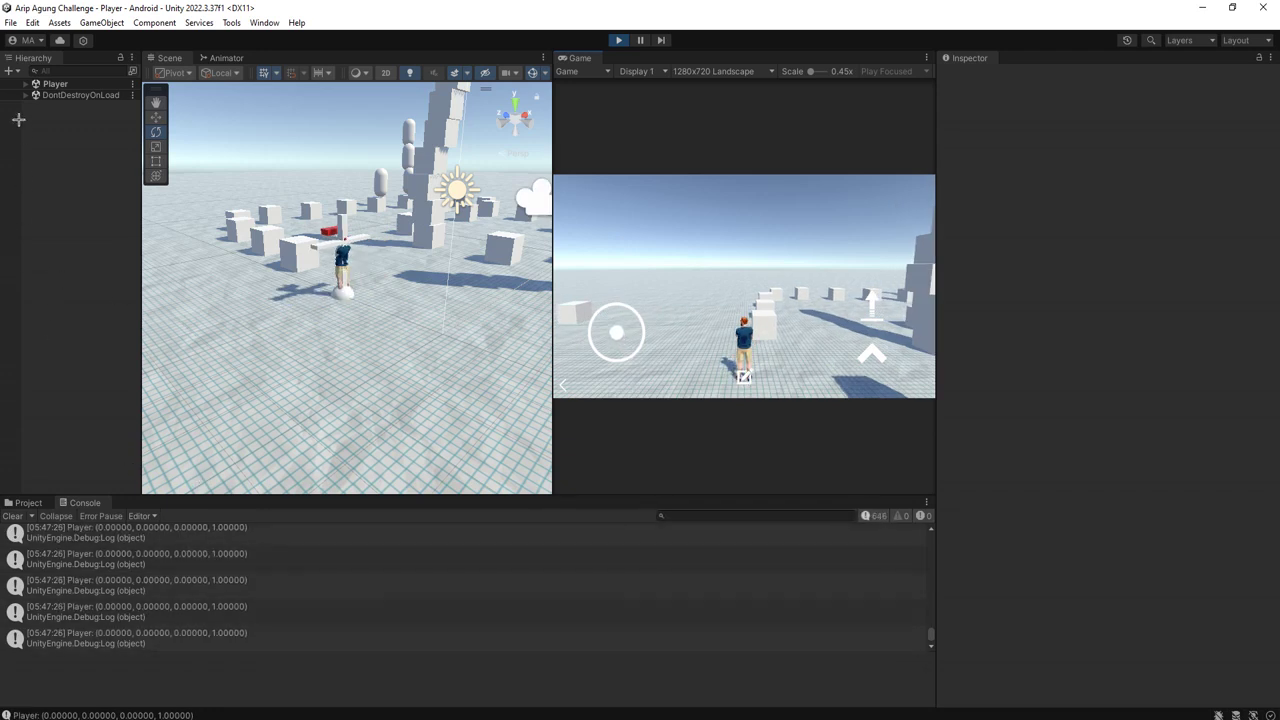
# Step: Inspect PlayerMainObject under PlayerRig while moving the avatar, then stop play and return to Notepad++
pyautogui.click(25, 83)
pyautogui.click(35, 129)
pyautogui.click(88, 139)
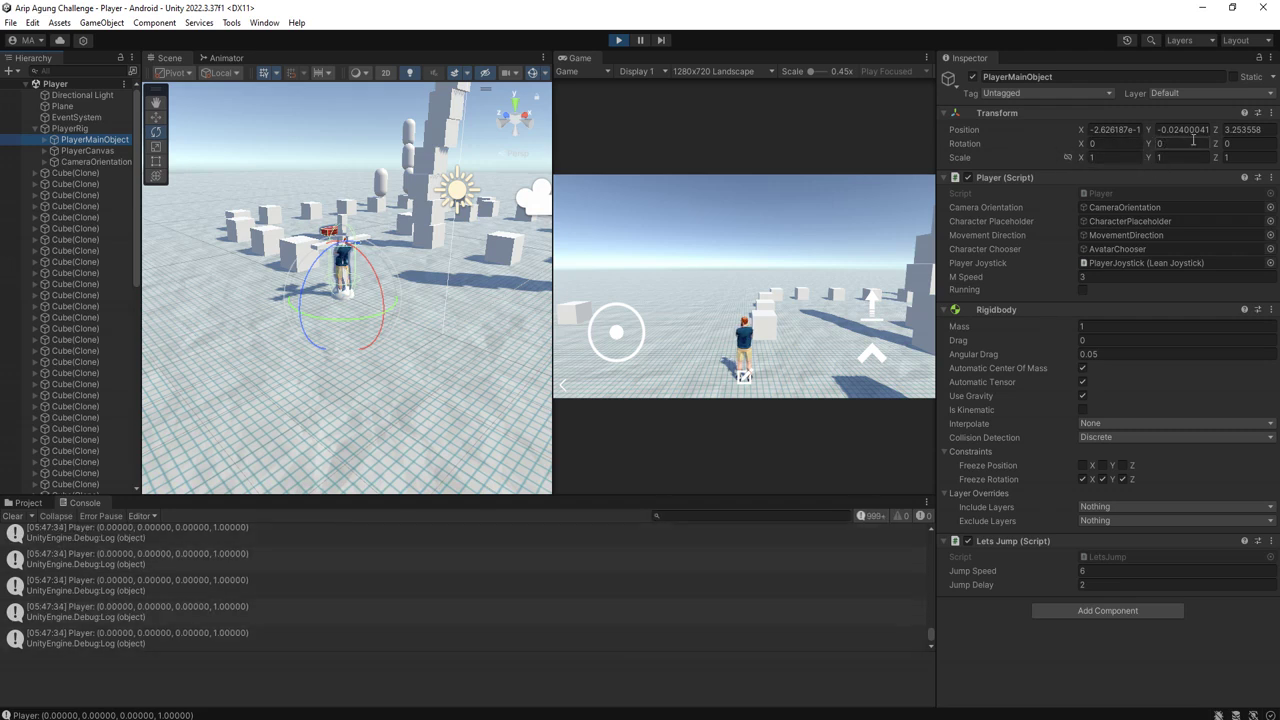
pyautogui.moveTo(614, 332)
pyautogui.mouseDown()
pyautogui.moveTo(561, 363)
pyautogui.moveTo(611, 431)
pyautogui.moveTo(430, 396)
pyautogui.mouseUp()
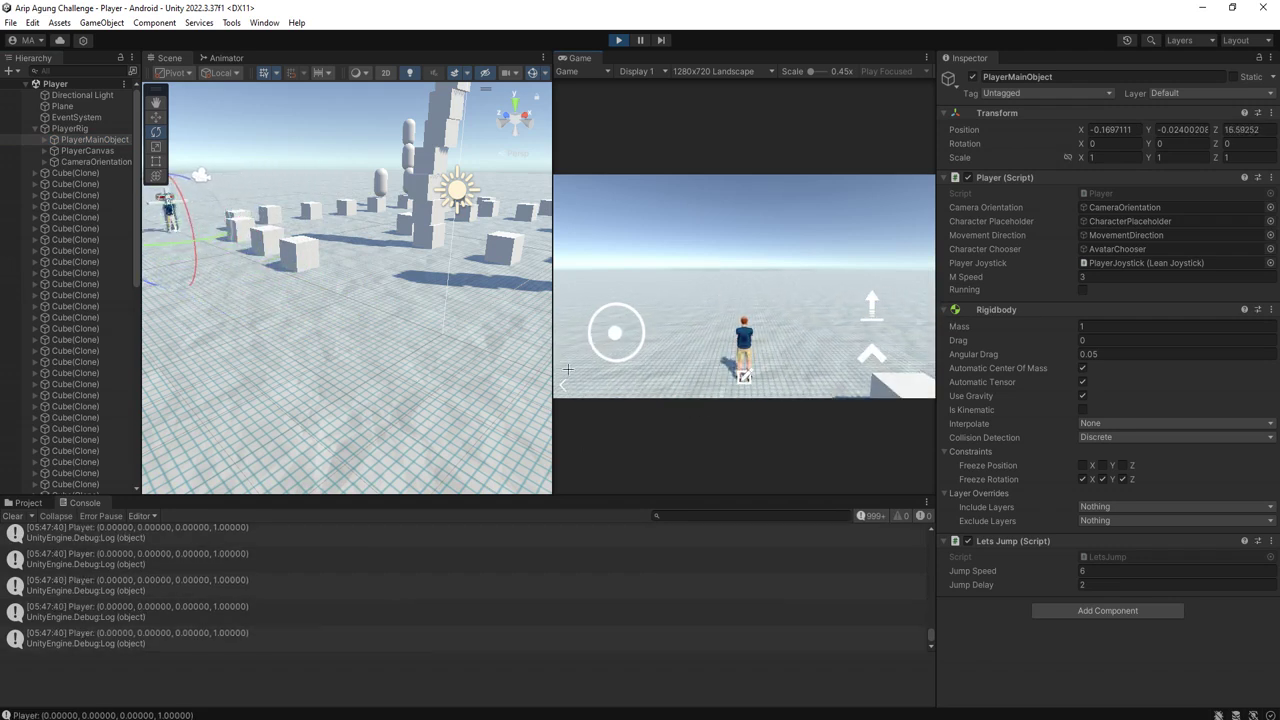
pyautogui.click(619, 40)
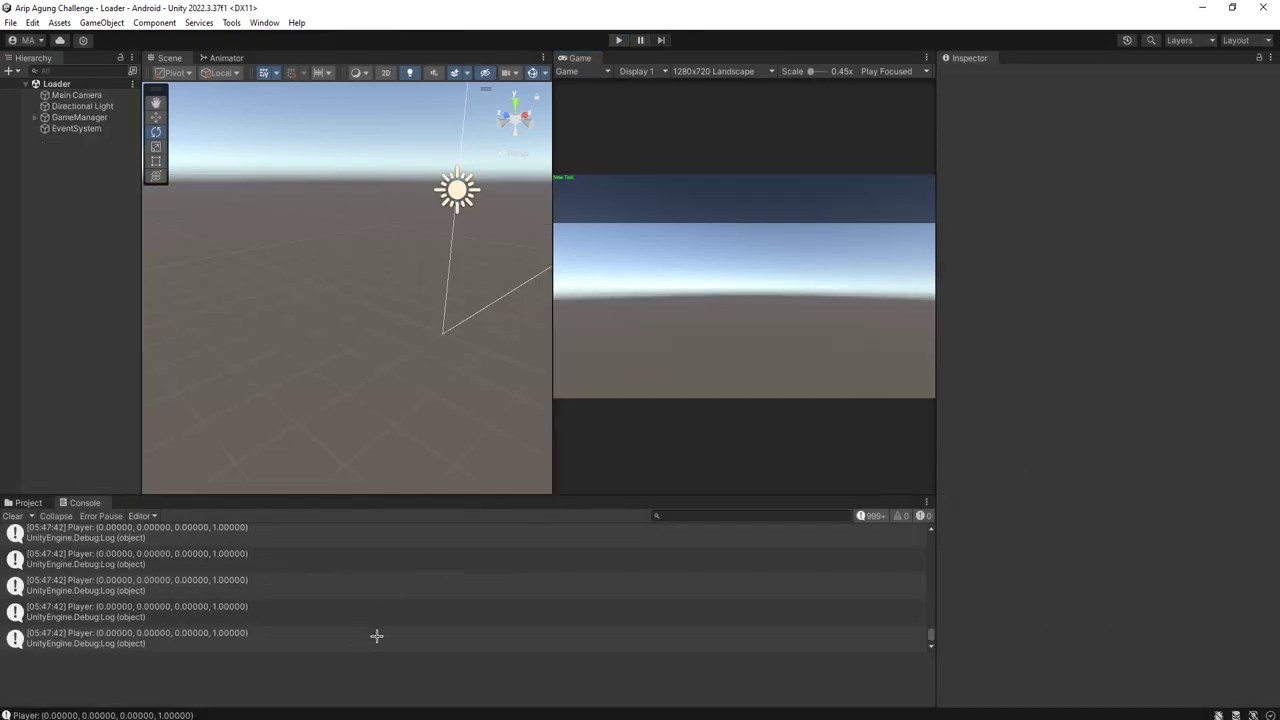
pyautogui.hotkey('alt', 'Tab')
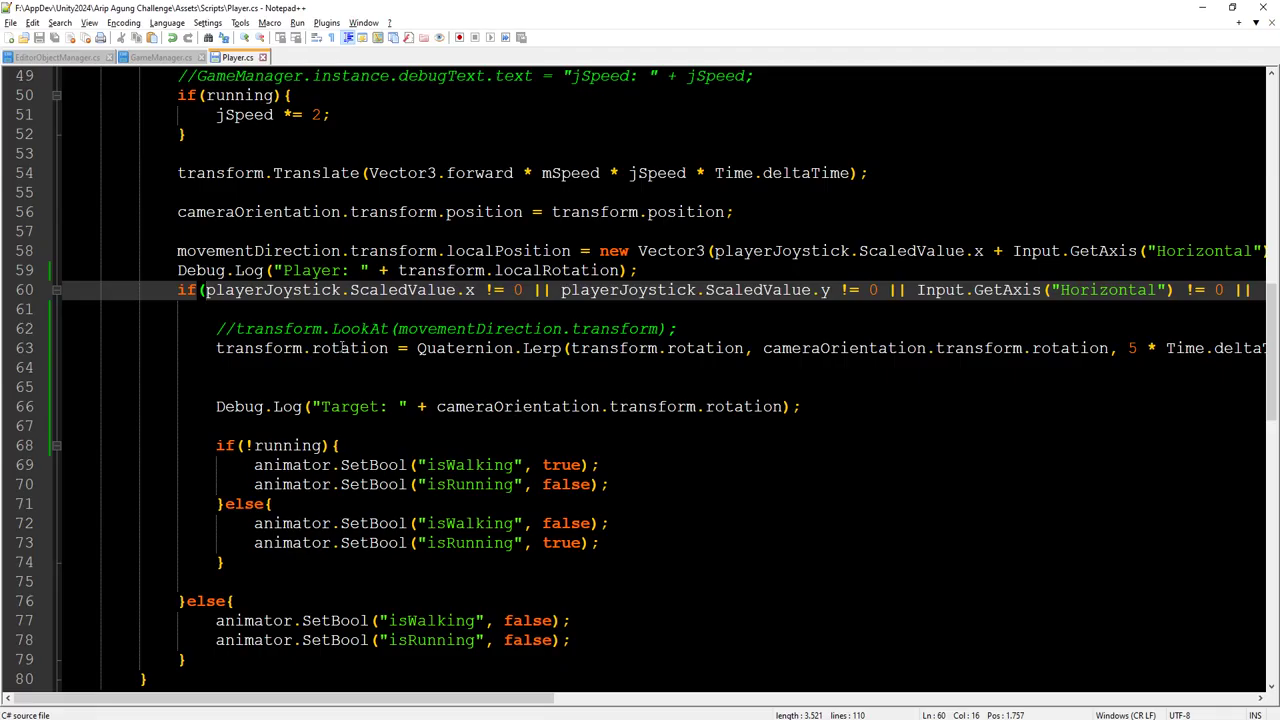
# Step: Move the Player log from line 59 back onto the empty line inside the if-block
pyautogui.scroll(5, 316, 503)
pyautogui.scroll(-5, 246, 422)
pyautogui.moveTo(177, 270); pyautogui.dragTo(690, 270)
pyautogui.click(613, 270)
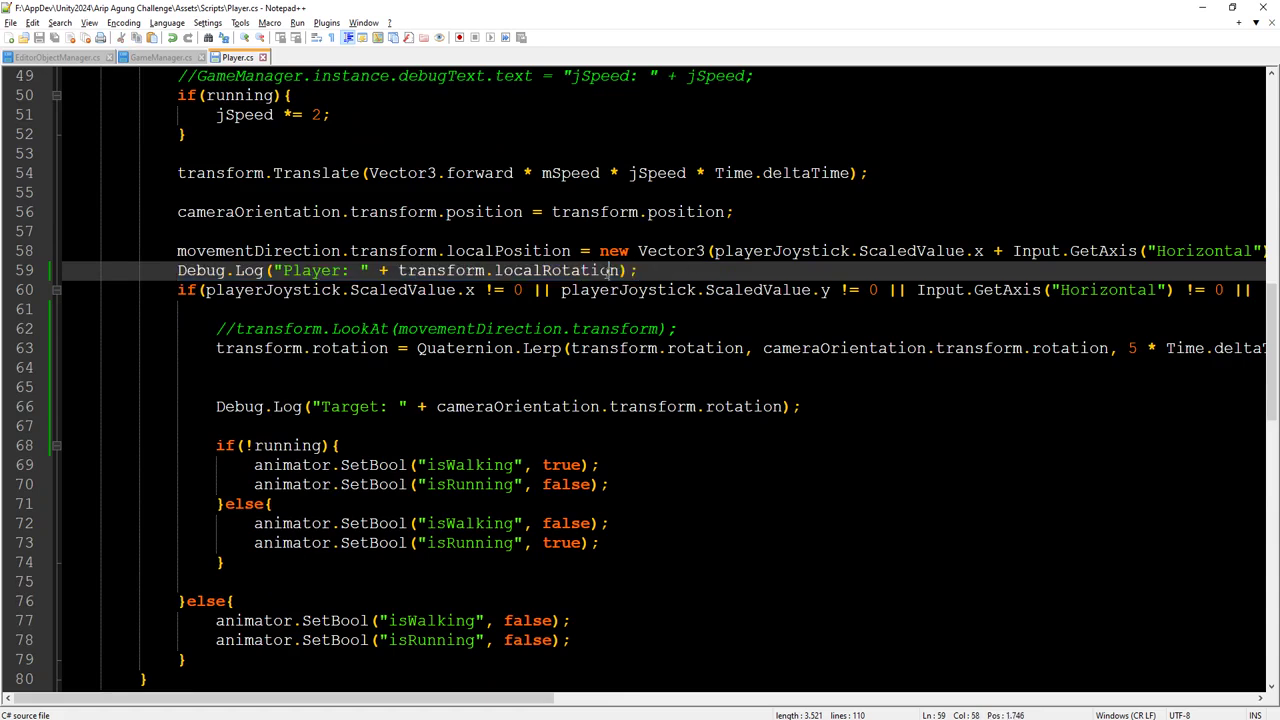
pyautogui.moveTo(177, 270); pyautogui.dragTo(640, 270)
pyautogui.hotkey('ctrl', 'c')
pyautogui.press('BackSpace')
pyautogui.scroll(-2, 270, 537)
pyautogui.scroll(2, 288, 428)
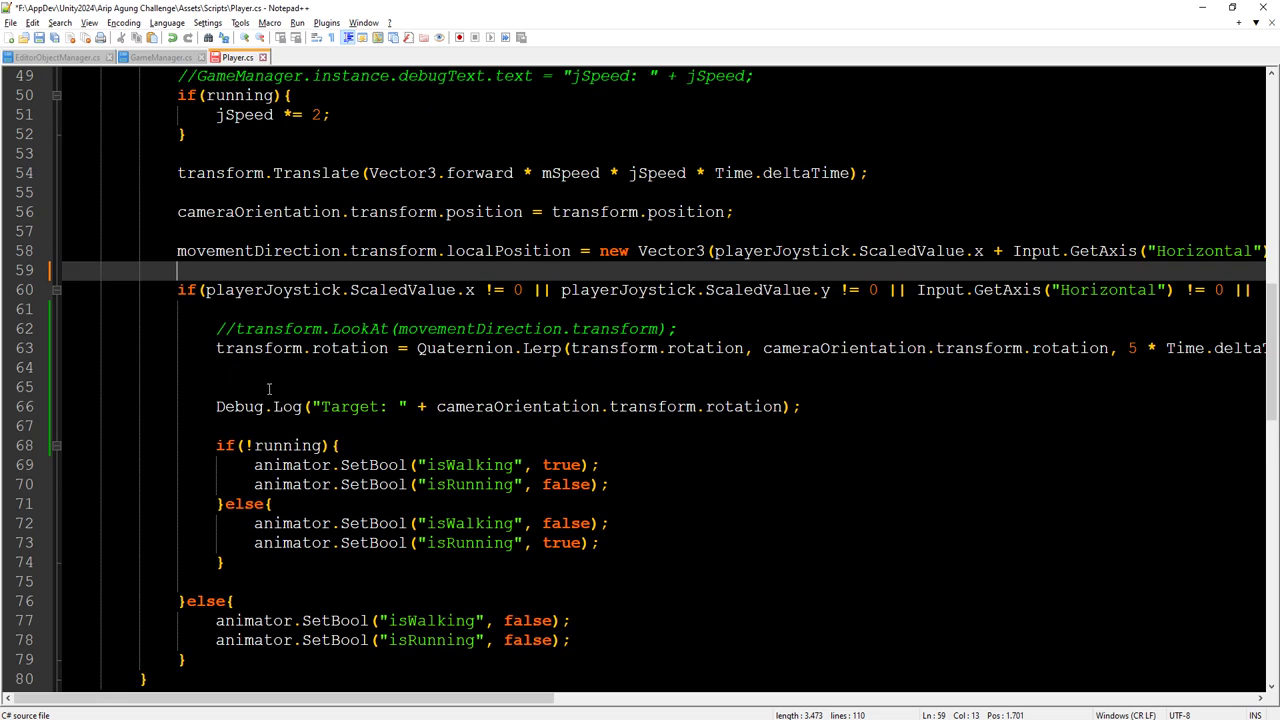
pyautogui.click(273, 387)
pyautogui.hotkey('ctrl', 'v')
# Step: Move the Target log above the if-check, make it log localRotation, and save Player.cs
pyautogui.moveTo(214, 407); pyautogui.dragTo(851, 402)
pyautogui.hotkey('ctrl', 'c')
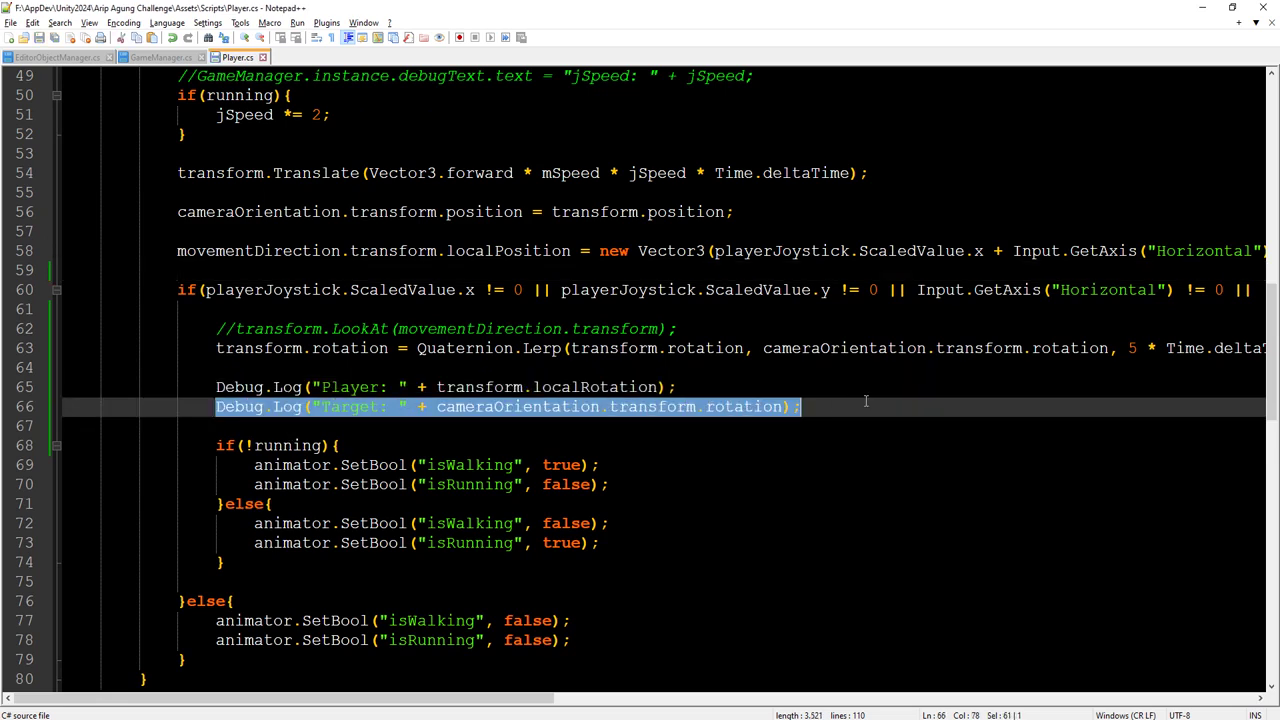
pyautogui.press('Delete')
pyautogui.click(228, 283)
pyautogui.hotkey('ctrl', 'v')
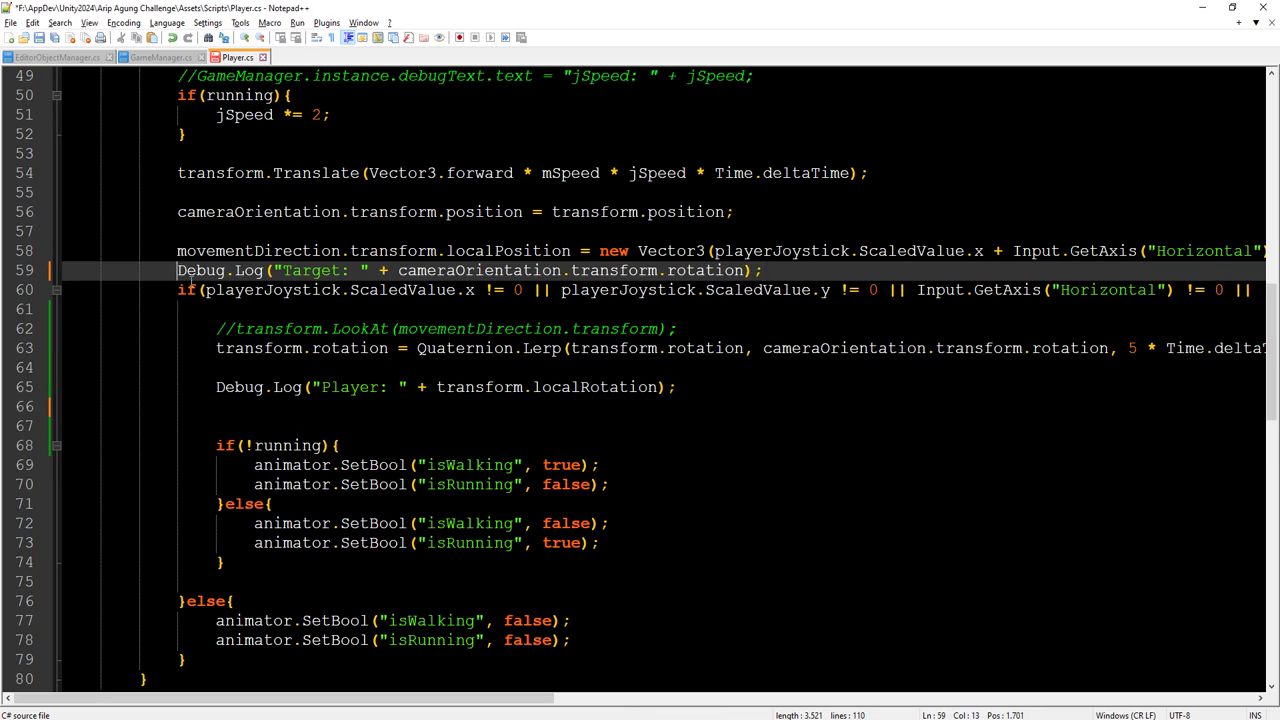
pyautogui.press('Return')
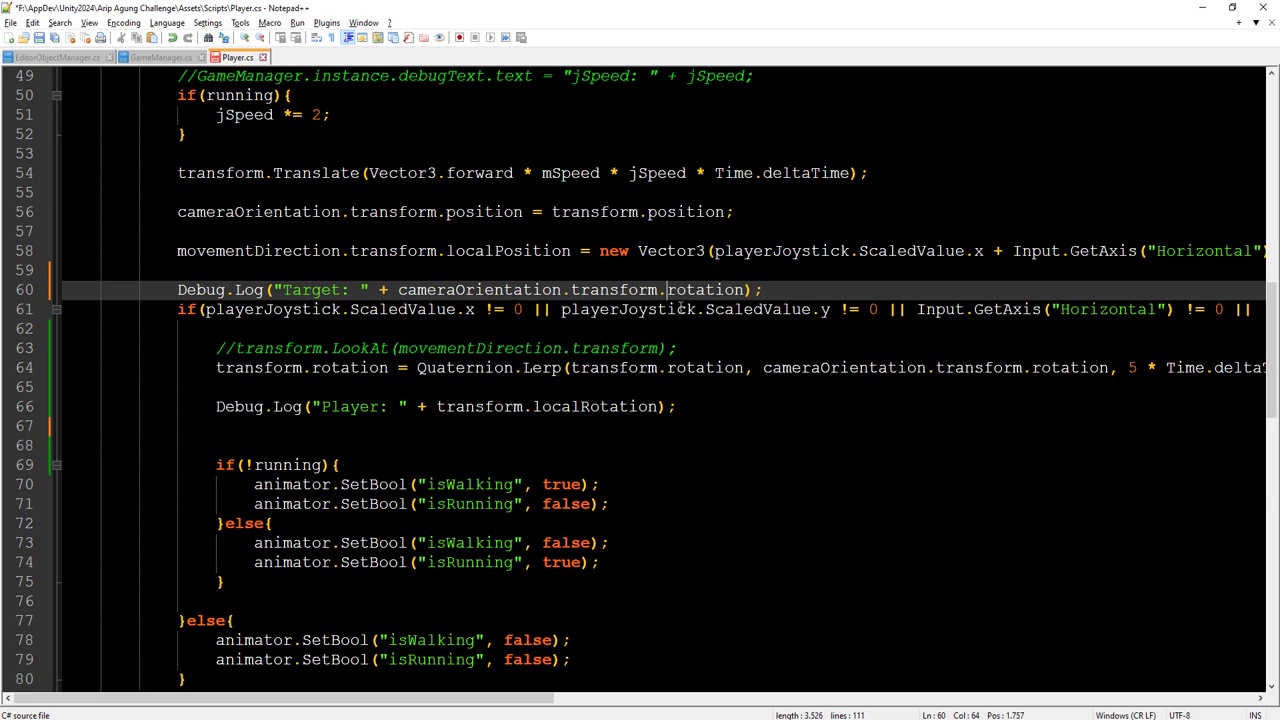
pyautogui.write('local')
pyautogui.click(722, 290)
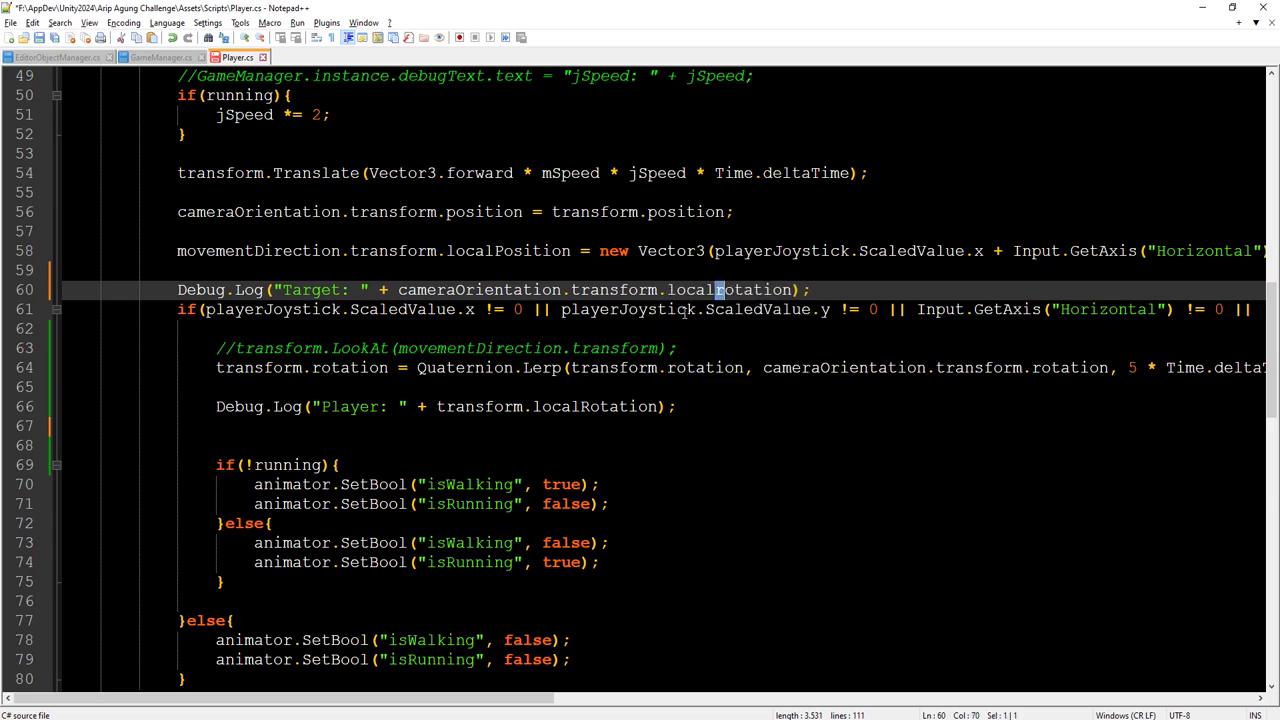
pyautogui.hotkey('ctrl', 's')
pyautogui.hotkey('alt', 'Tab')
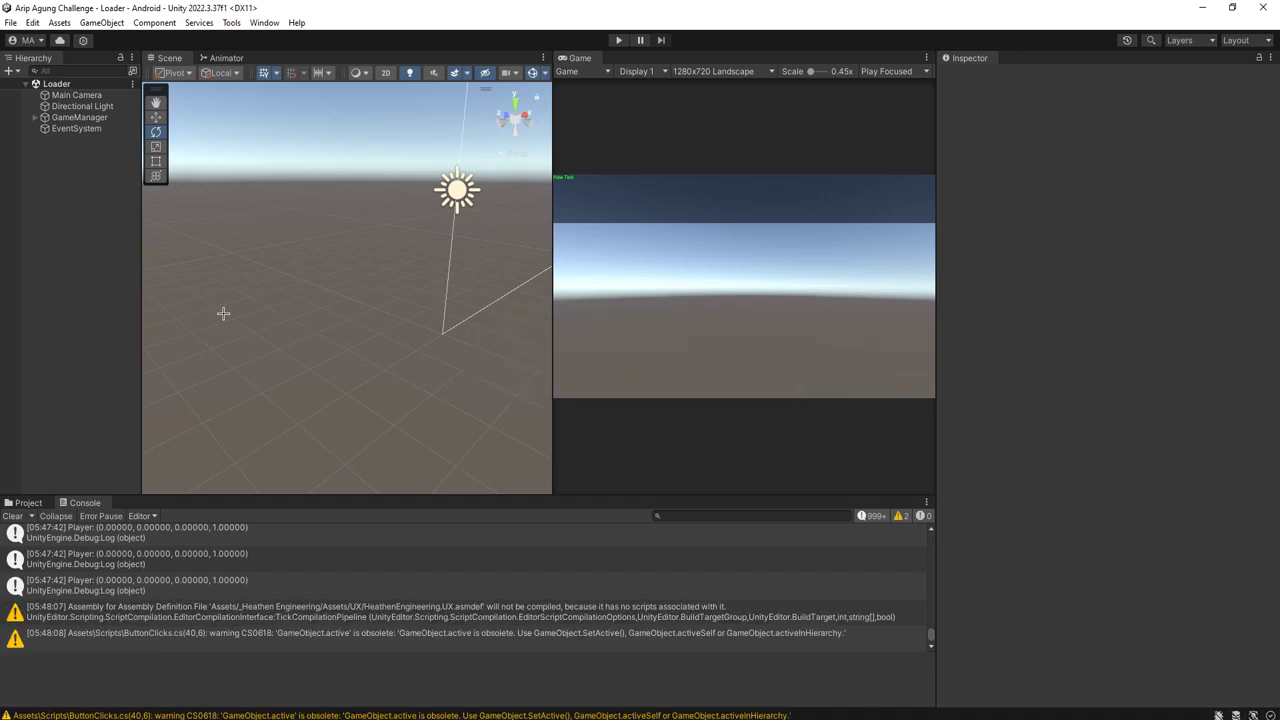
# Step: Start play mode, open a saved world with the first avatar, and select CameraOrientation under PlayerRig
pyautogui.click(618, 40)
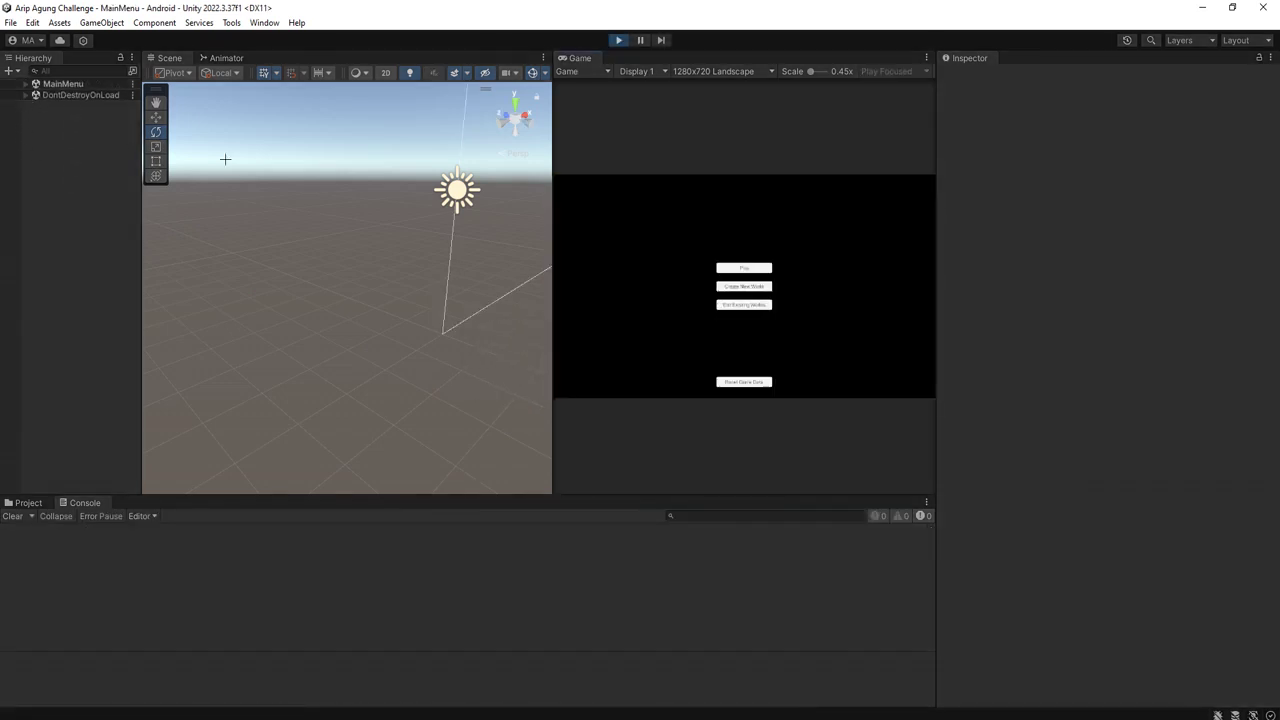
pyautogui.click(744, 268)
pyautogui.click(690, 262)
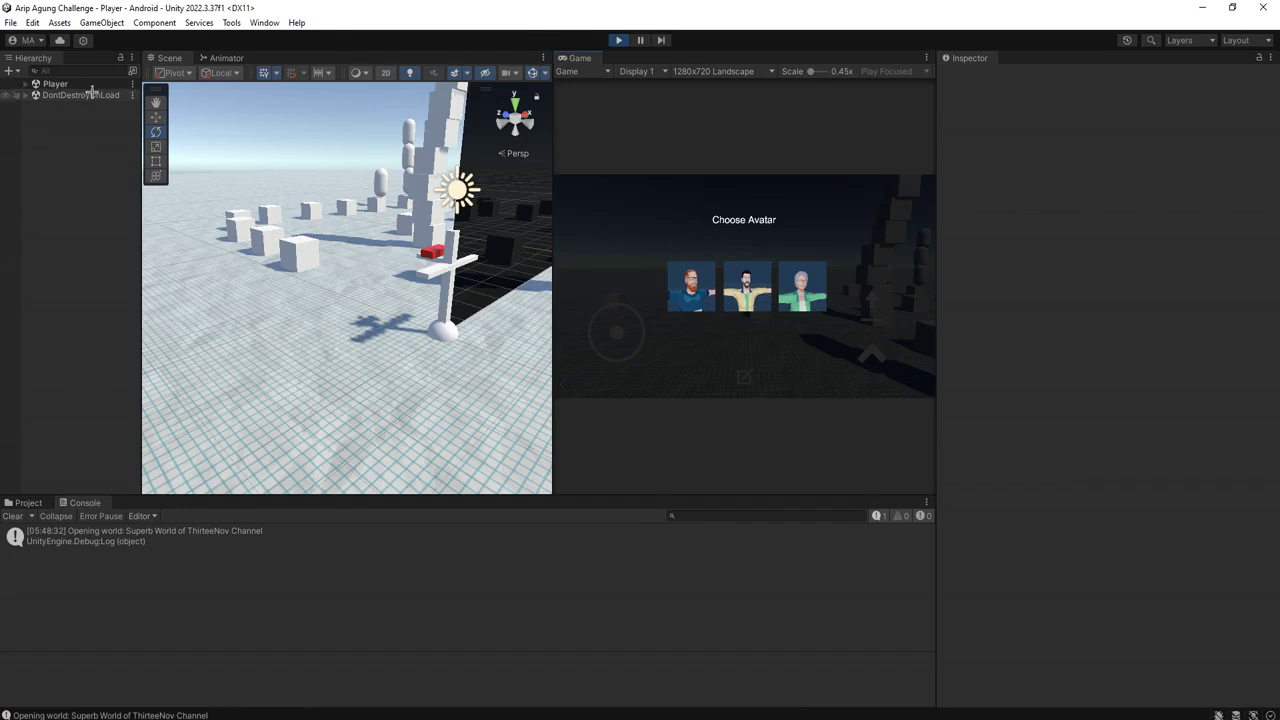
pyautogui.click(674, 281)
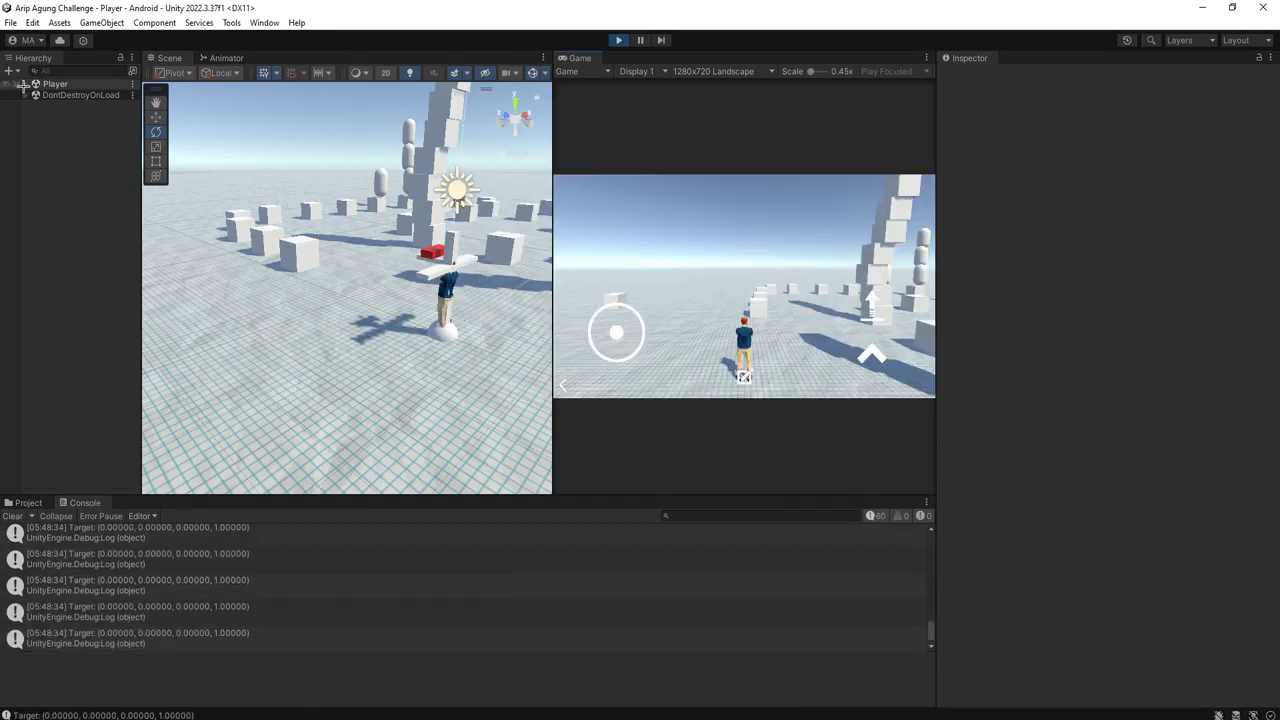
pyautogui.click(25, 84)
pyautogui.click(34, 129)
pyautogui.click(90, 162)
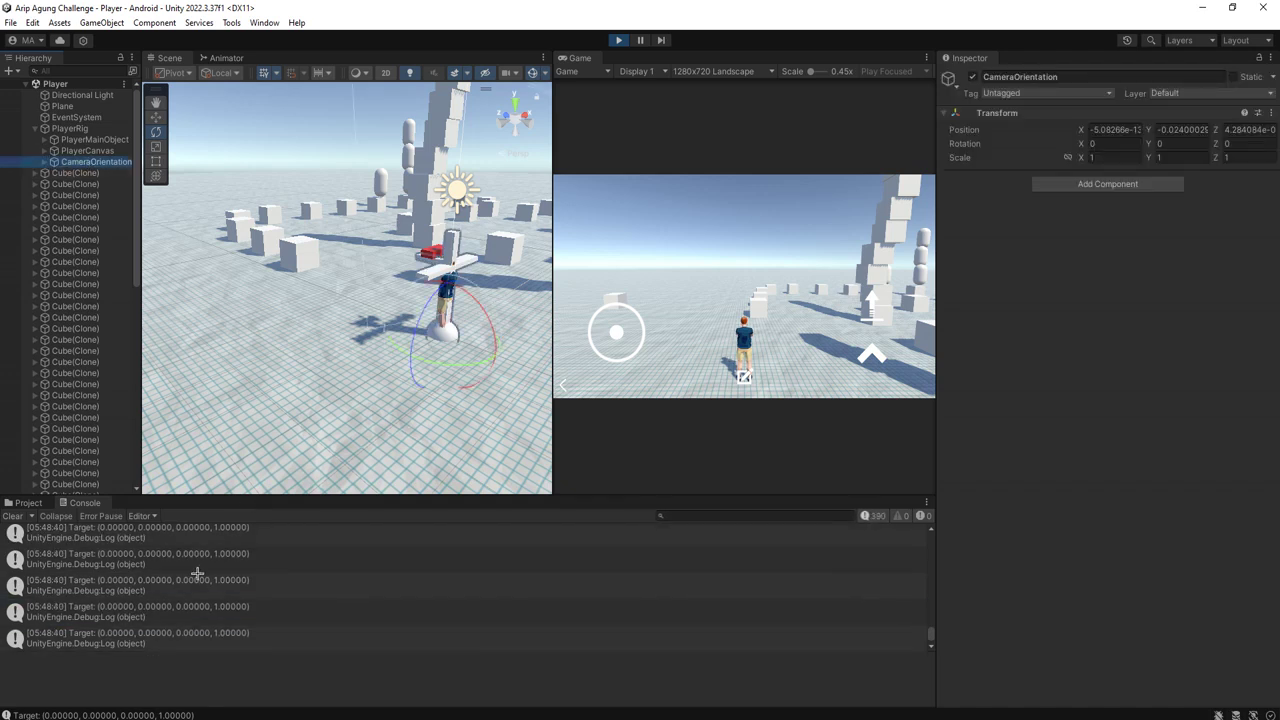
# Step: Walk the character with the joystick and WASD while swinging the camera left and right, then stop play
pyautogui.keyDown('alt'); pyautogui.moveTo(478, 308); pyautogui.dragTo(400, 361); pyautogui.keyUp('alt')
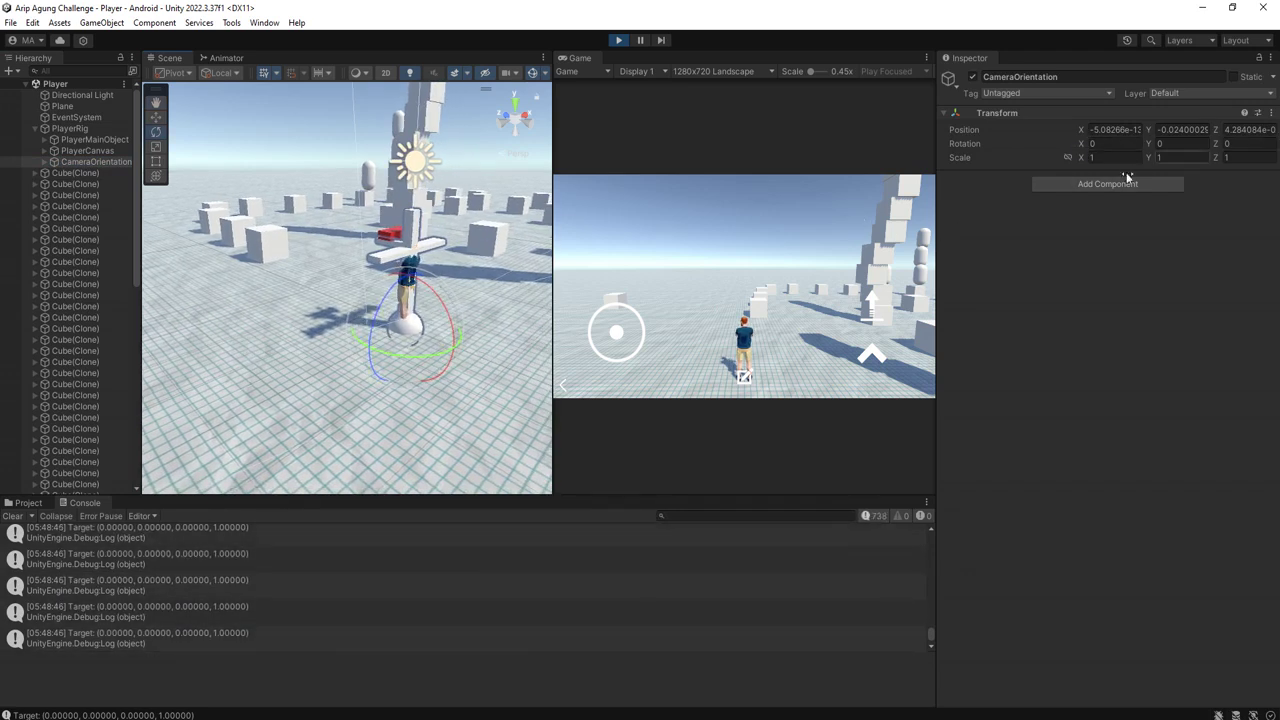
pyautogui.moveTo(616, 333); pyautogui.dragTo(695, 319)
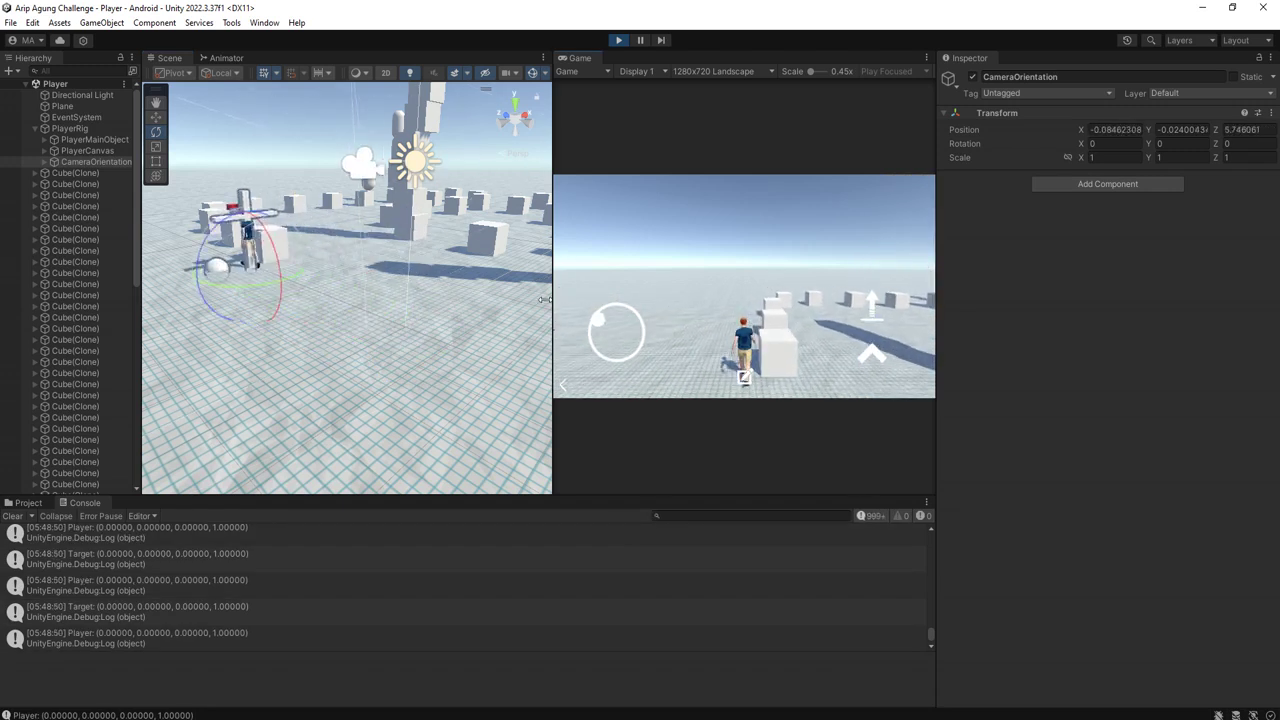
pyautogui.moveTo(695, 319); pyautogui.dragTo(722, 277)
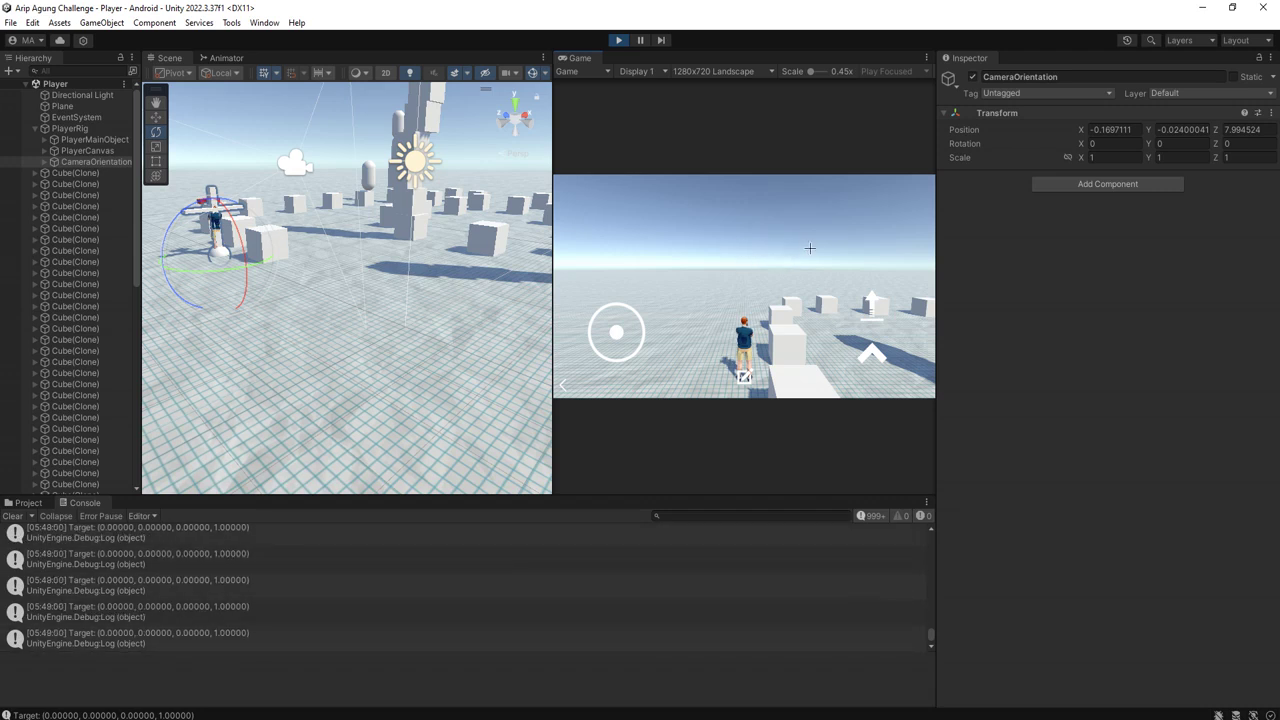
pyautogui.moveTo(810, 248); pyautogui.dragTo(670, 258)
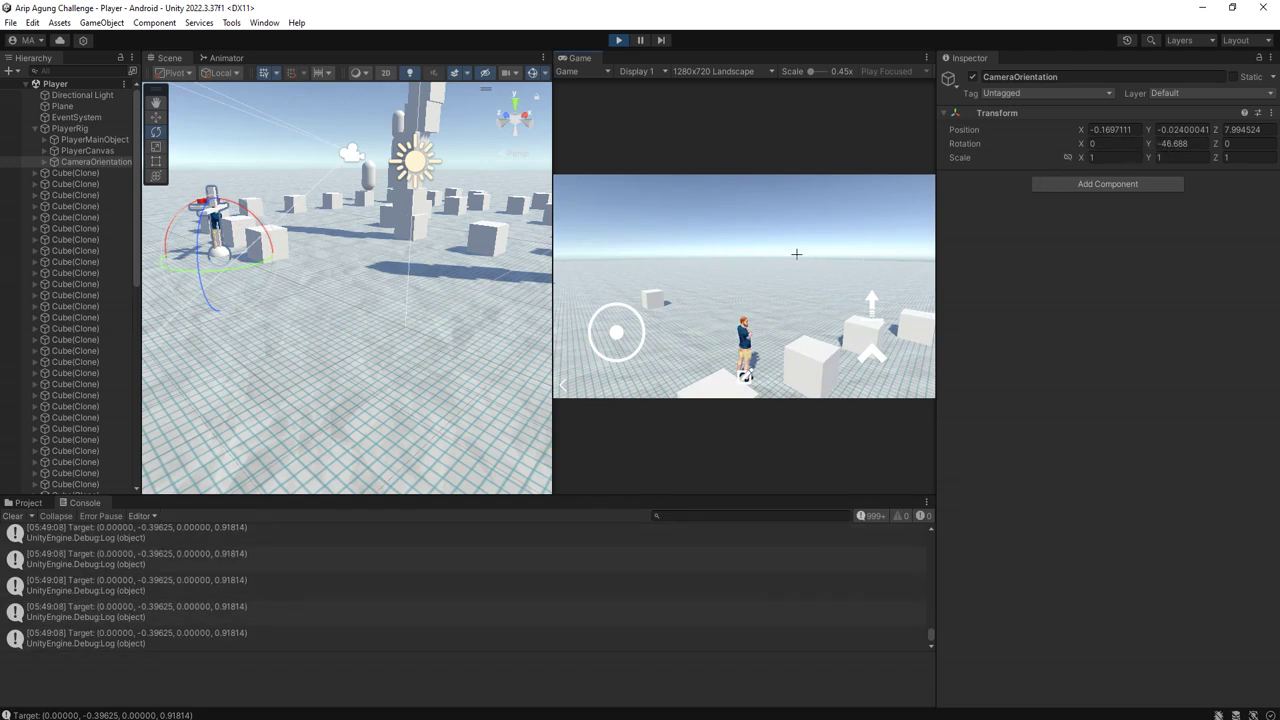
pyautogui.moveTo(674, 259); pyautogui.dragTo(1138, 274)
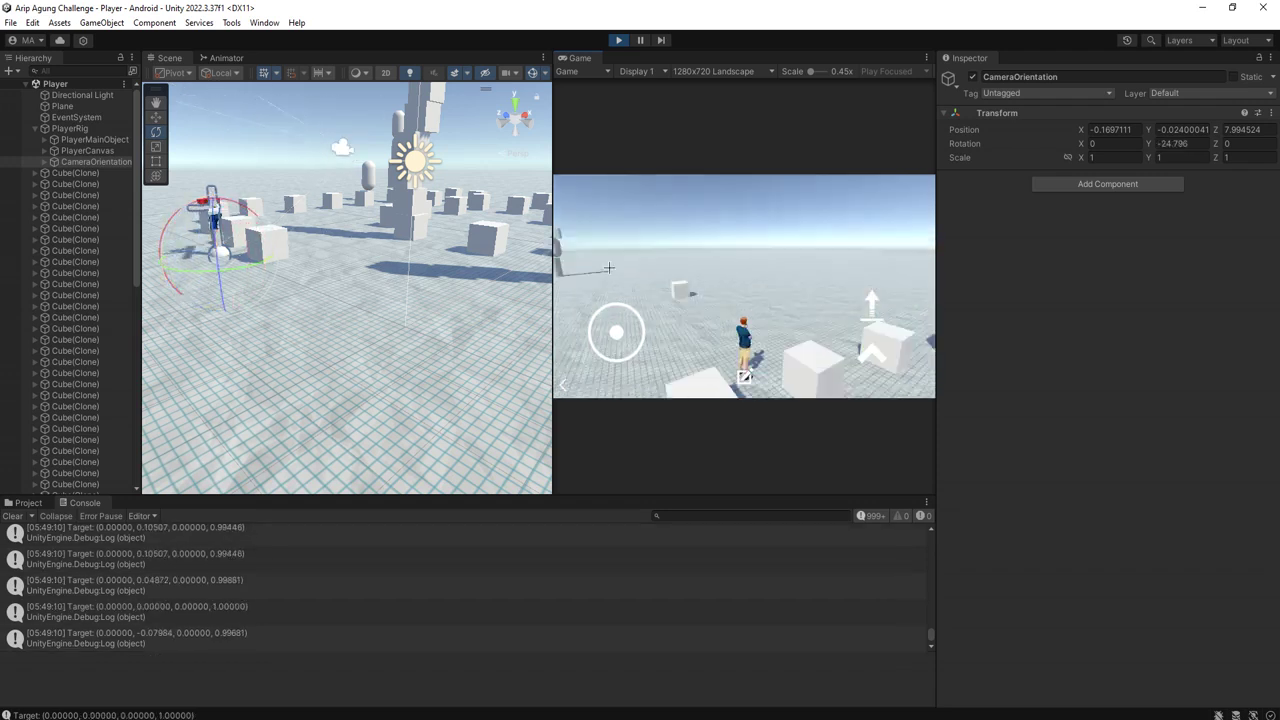
pyautogui.press('w')
pyautogui.press('s')
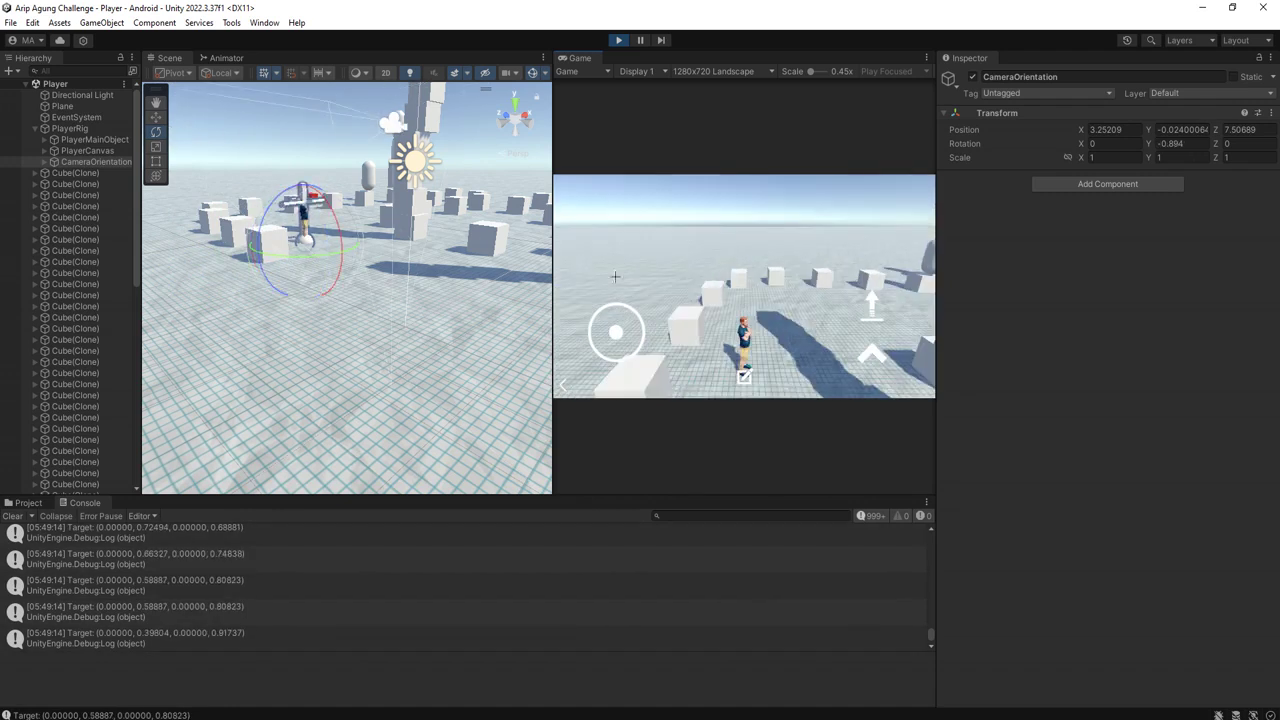
pyautogui.press('a')
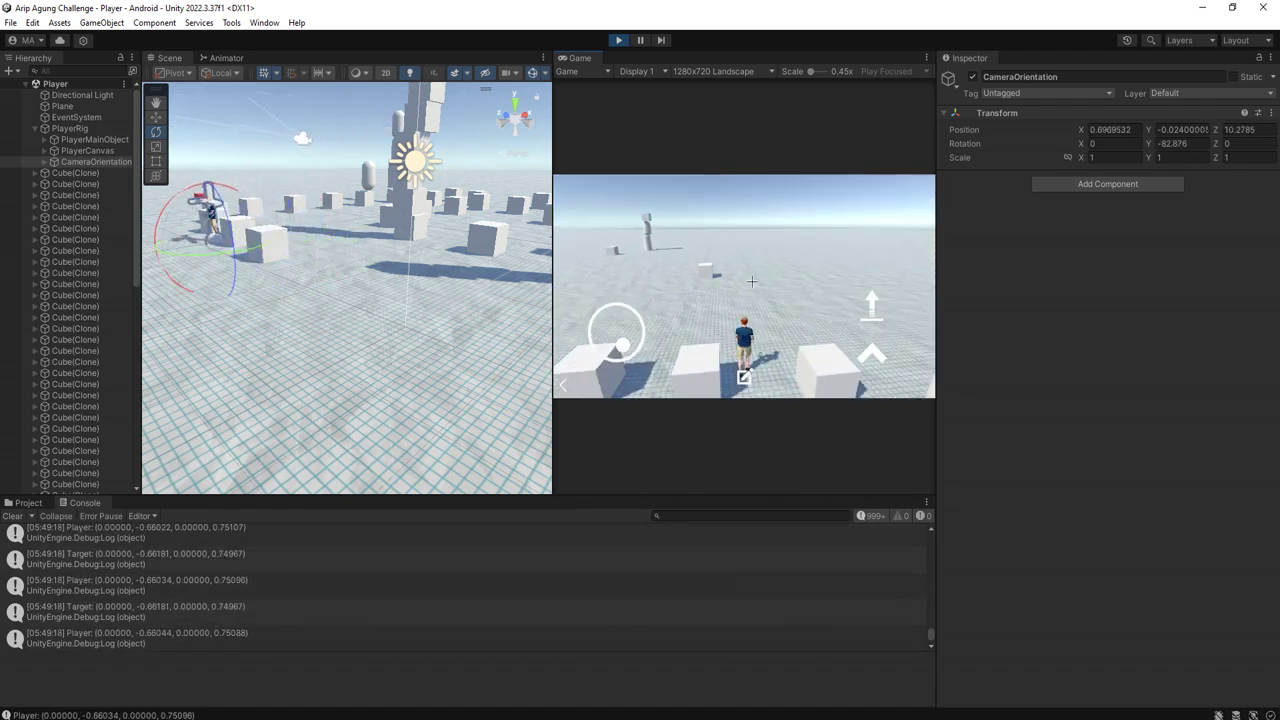
pyautogui.press('s')
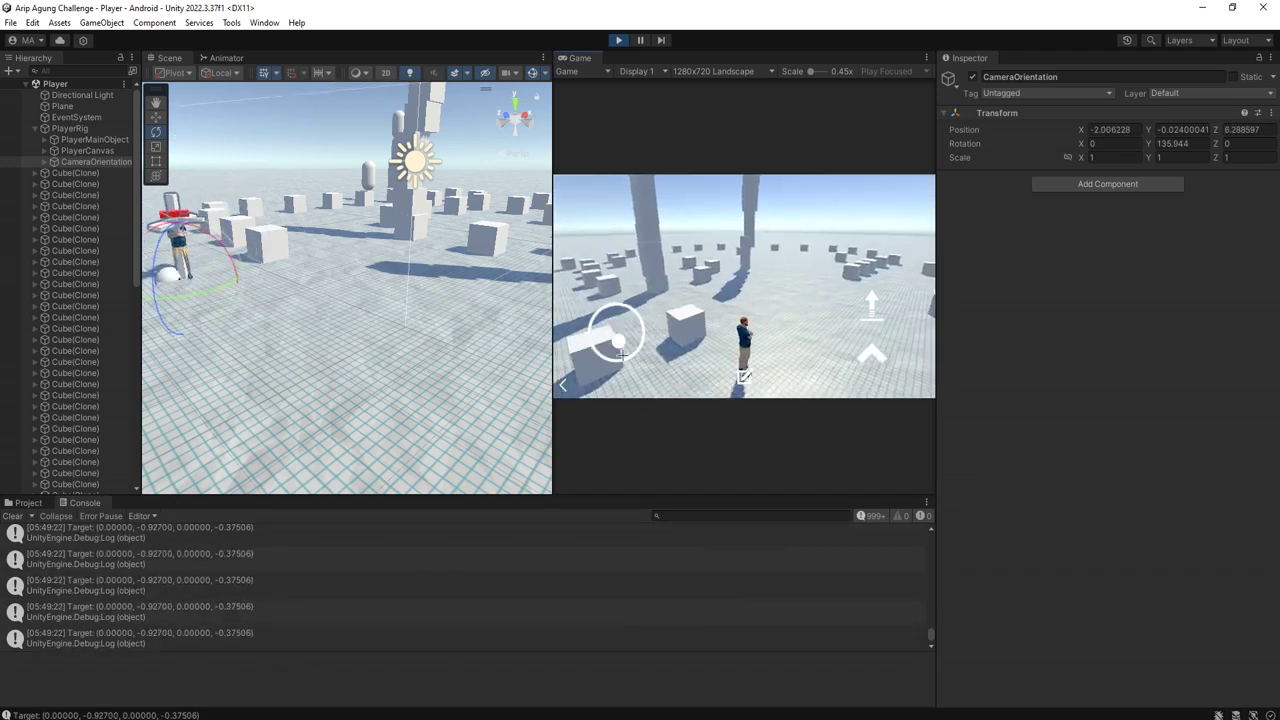
pyautogui.press('w')
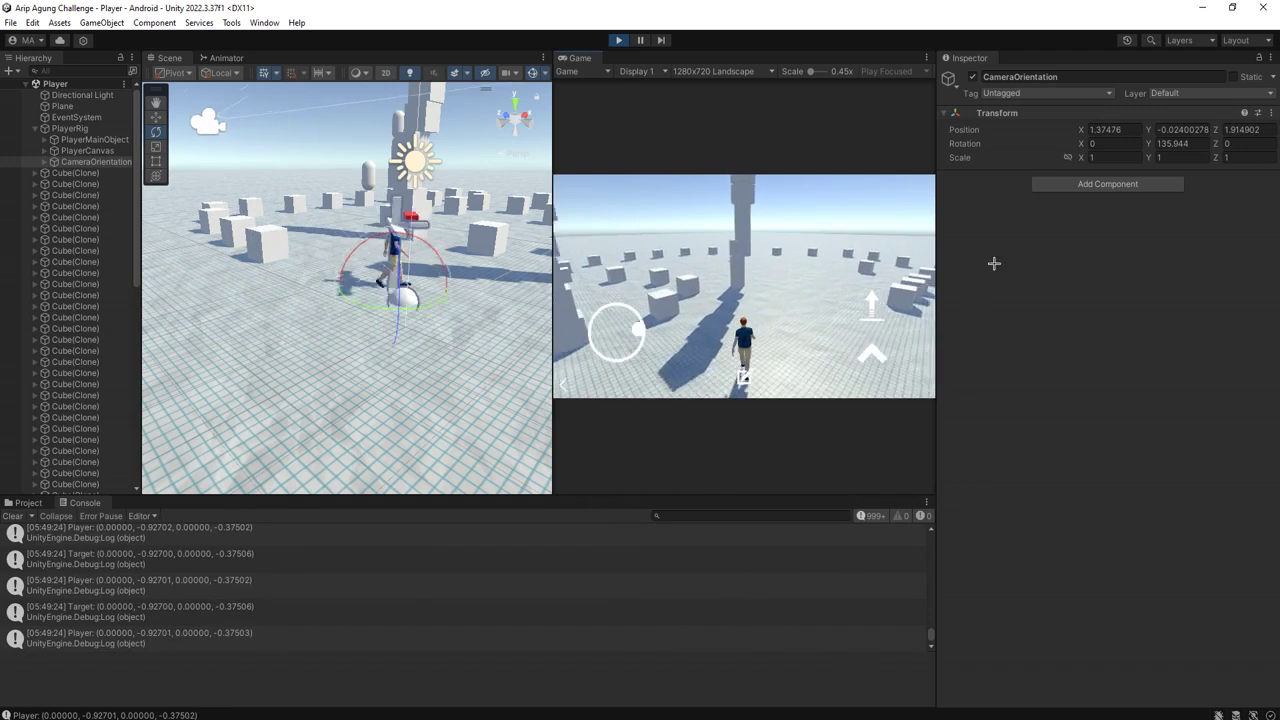
pyautogui.click(618, 40)
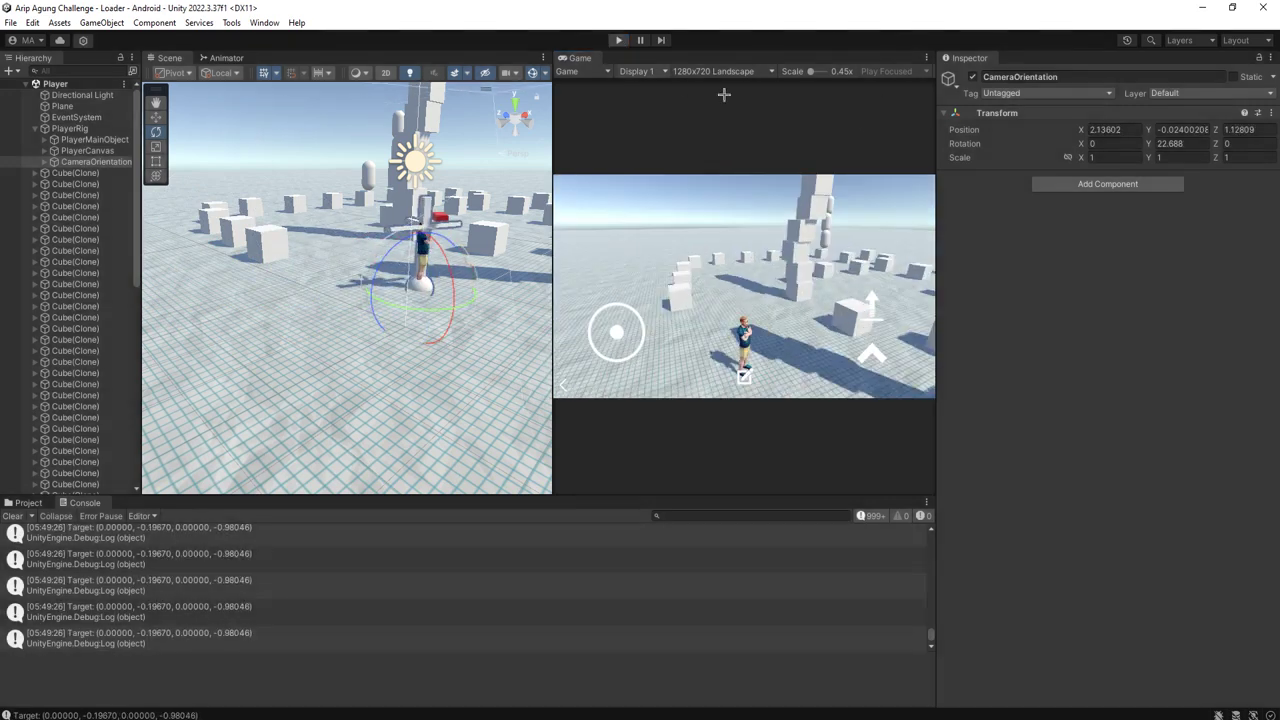
pyautogui.hotkey('alt', 'Tab')
# Step: Delete the Target and Player Debug.Log lines from Player.cs
pyautogui.click(236, 310)
pyautogui.click(163, 296)
pyautogui.moveTo(178, 270); pyautogui.dragTo(812, 290)
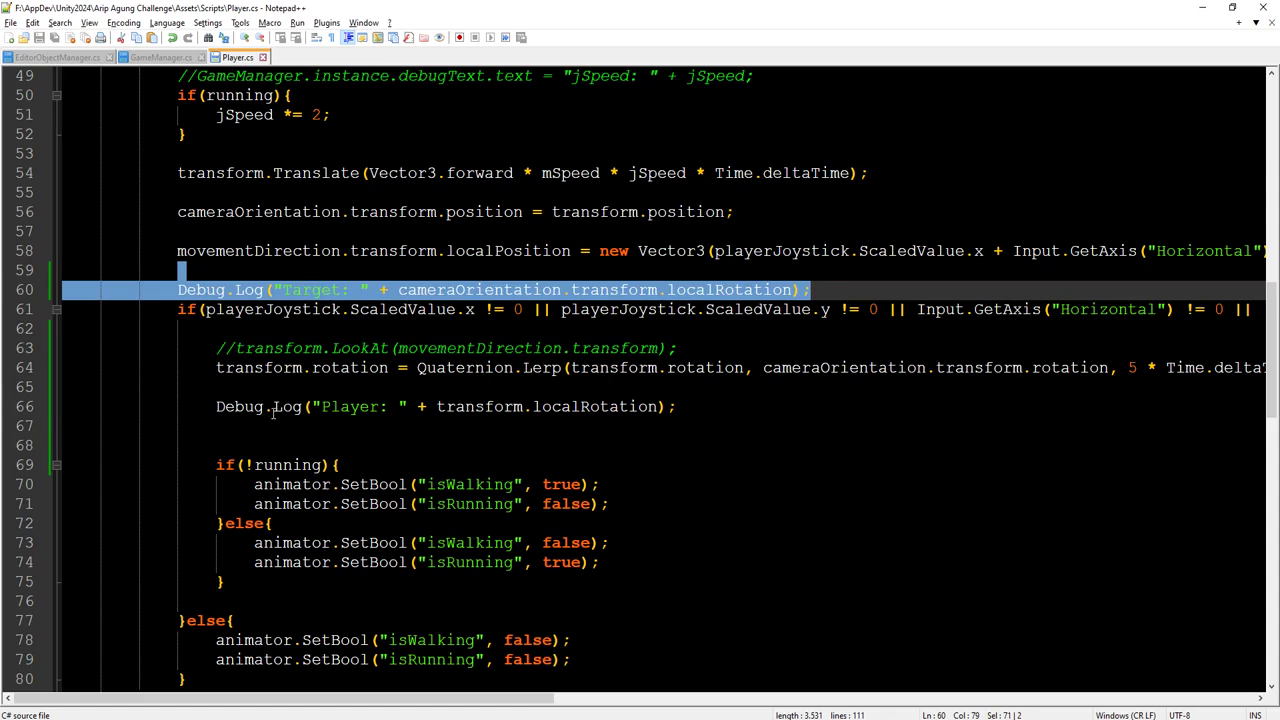
pyautogui.press('Delete')
pyautogui.moveTo(211, 413); pyautogui.dragTo(269, 370)
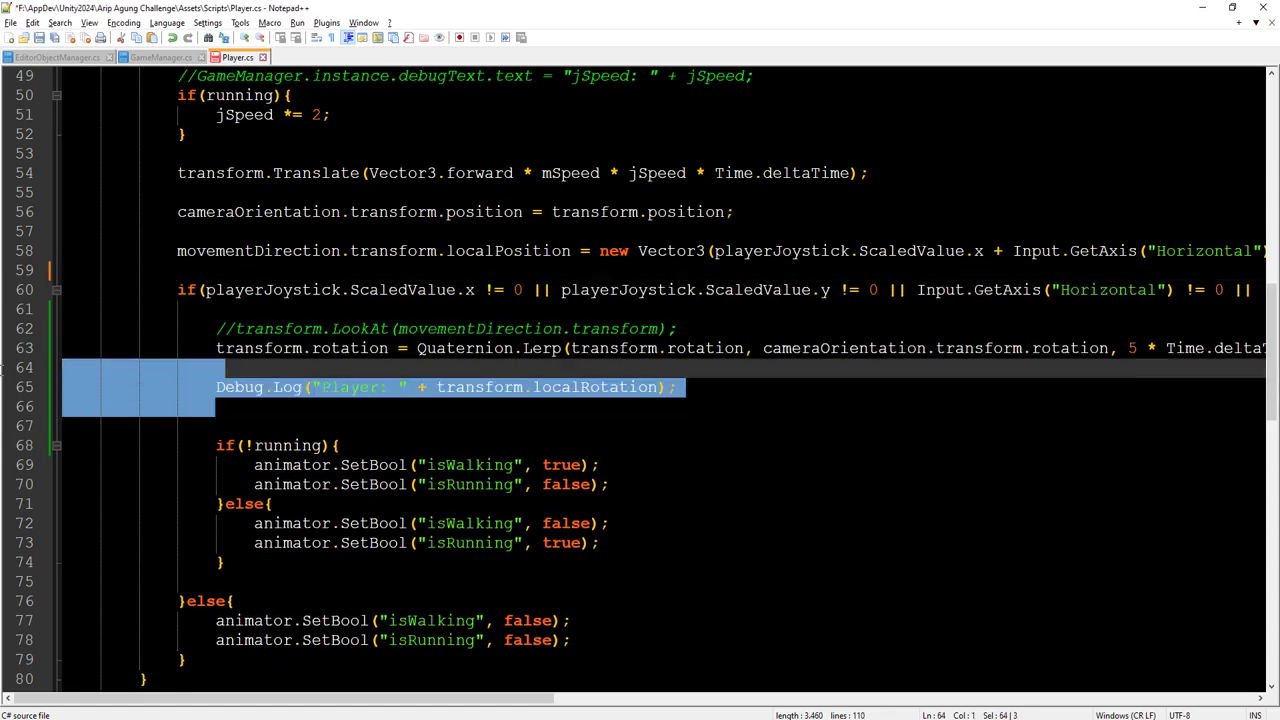
pyautogui.press('Delete')
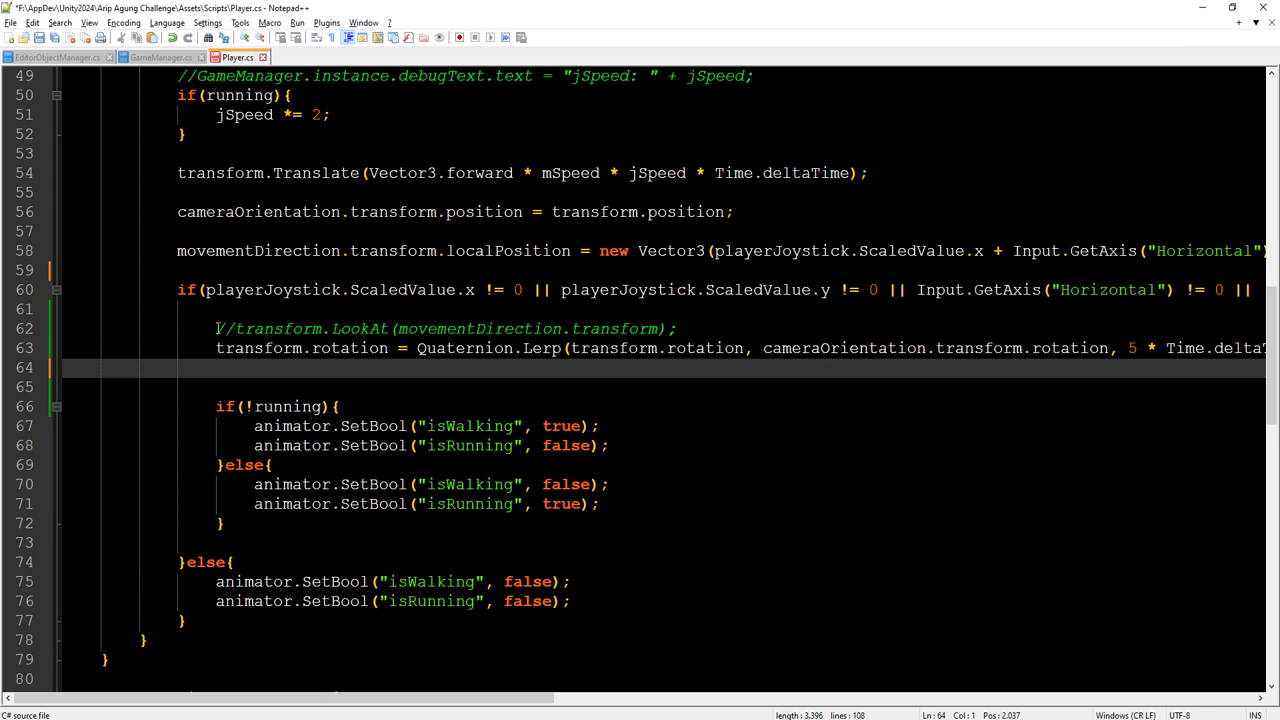
# Step: Change every rotation in the line 63 Lerp to localRotation, including cameraOrientation's
pyautogui.doubleClick(350, 348)
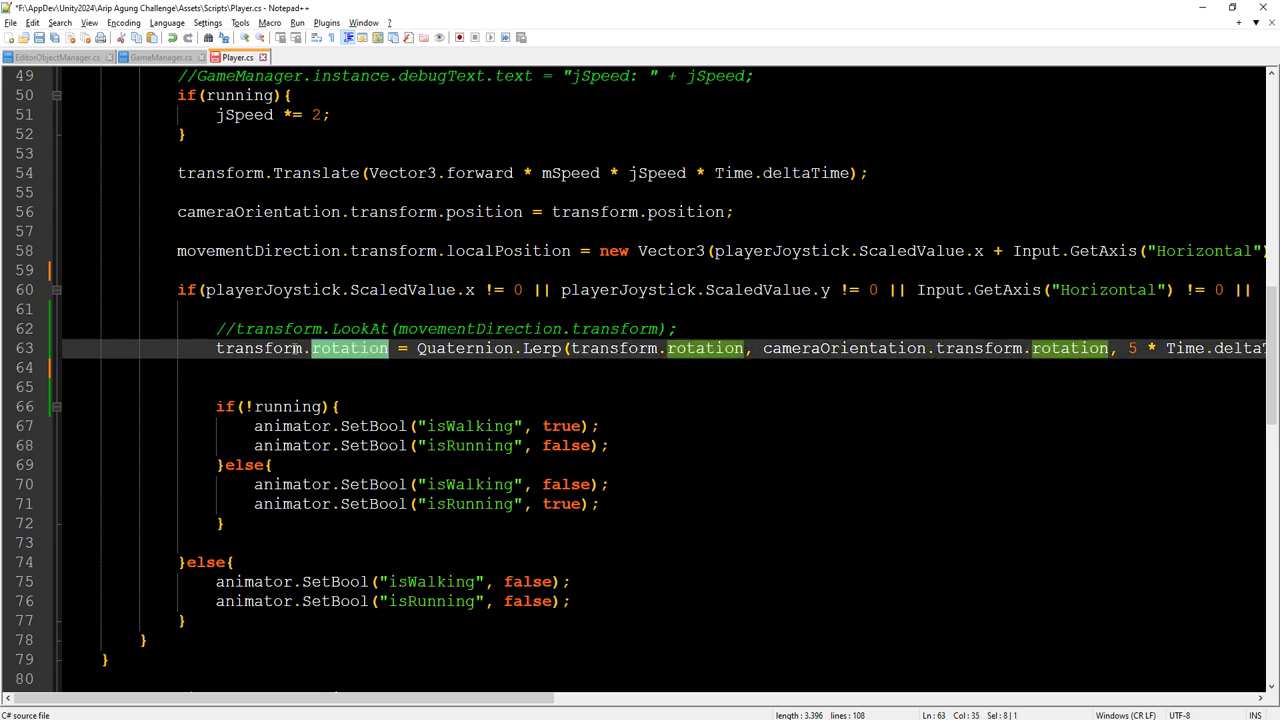
pyautogui.click(328, 348)
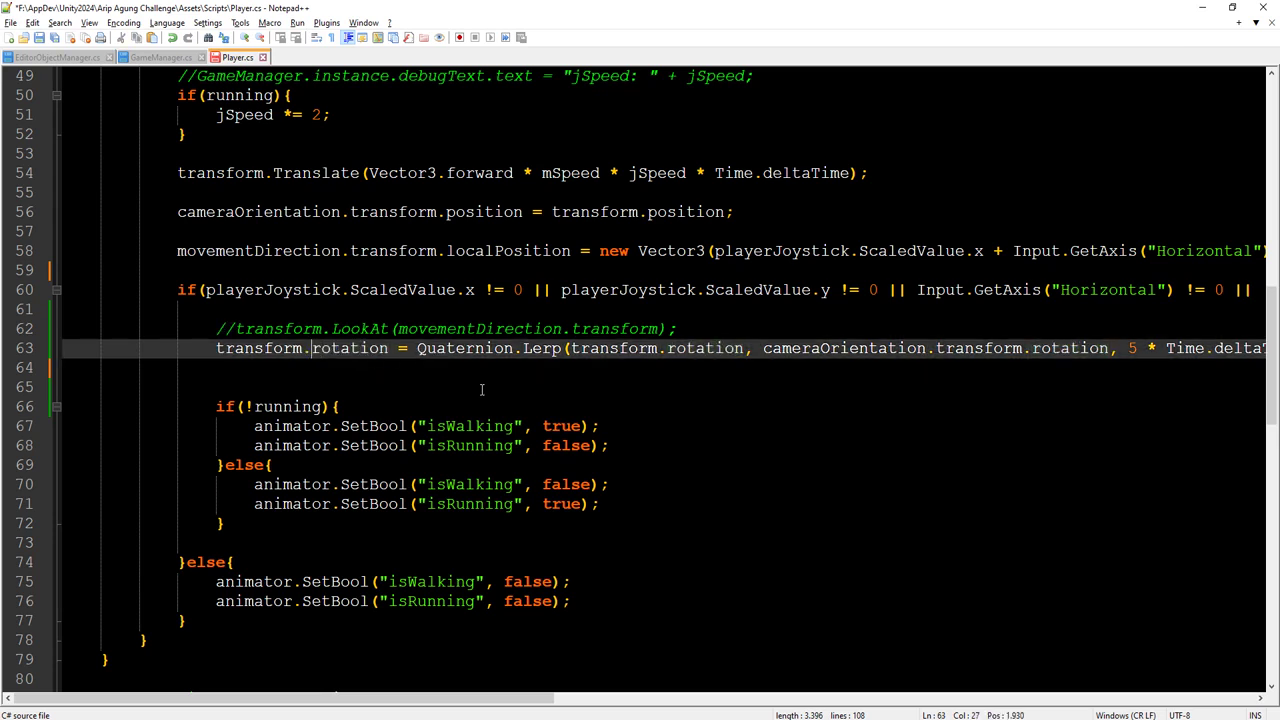
pyautogui.write('loc')
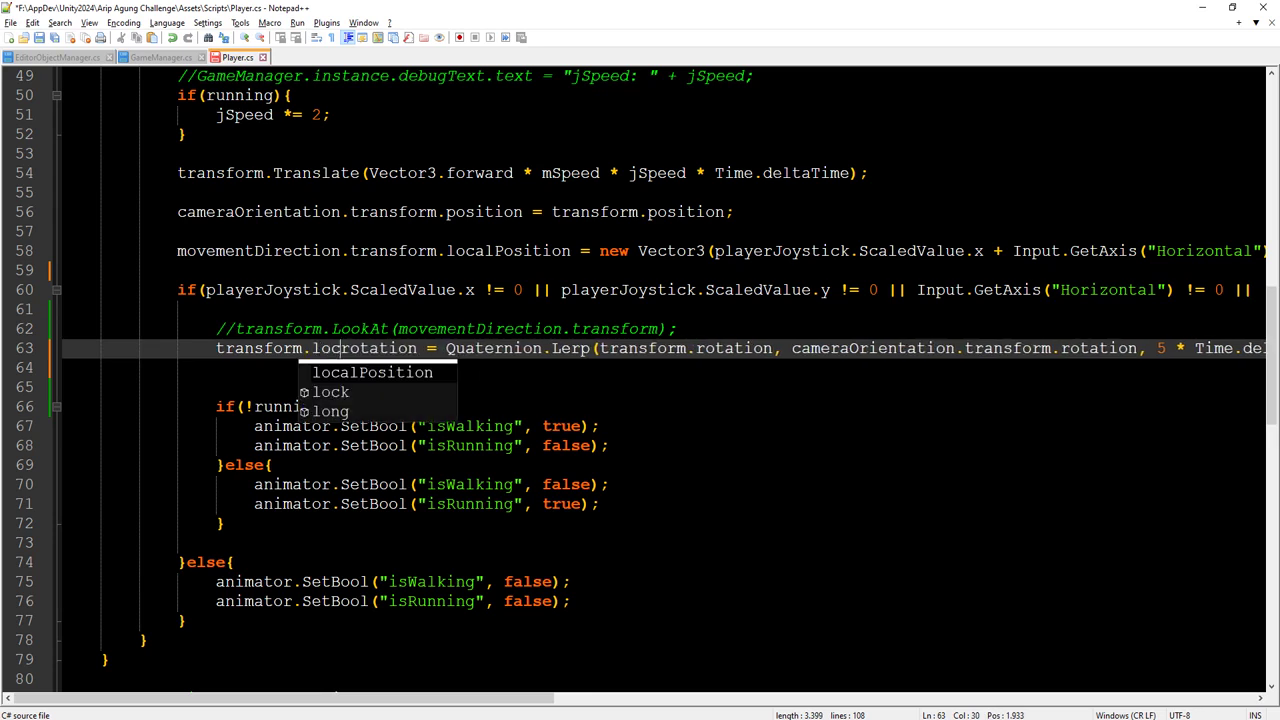
pyautogui.write('al')
pyautogui.press('Delete')
pyautogui.write('R')
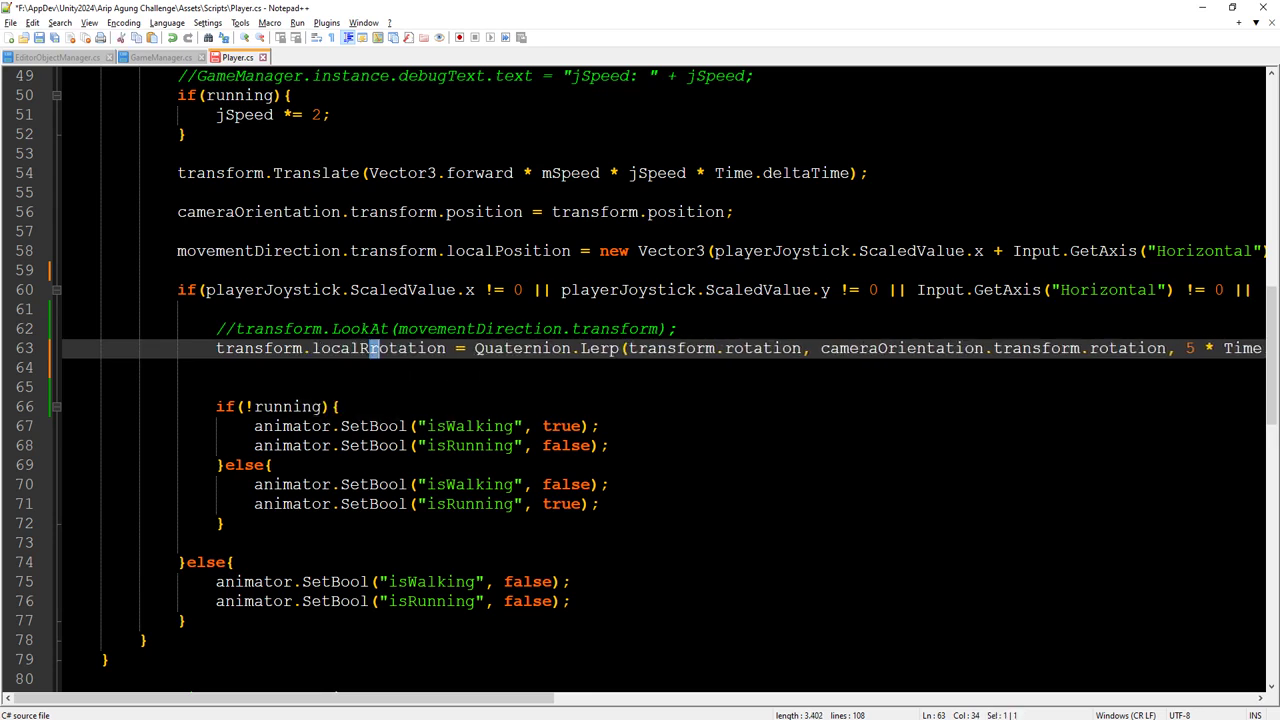
pyautogui.doubleClick(395, 348)
pyautogui.hotkey('ctrl', 'c')
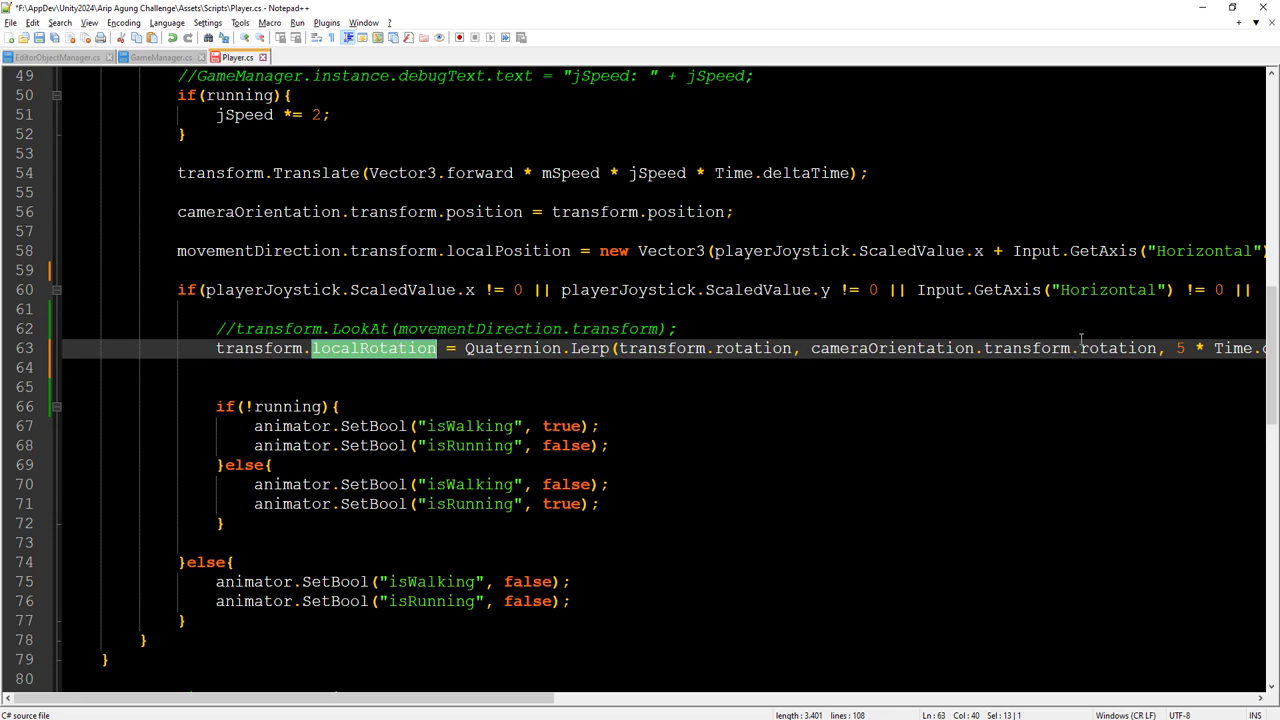
pyautogui.click(1042, 350)
pyautogui.doubleClick(1130, 348)
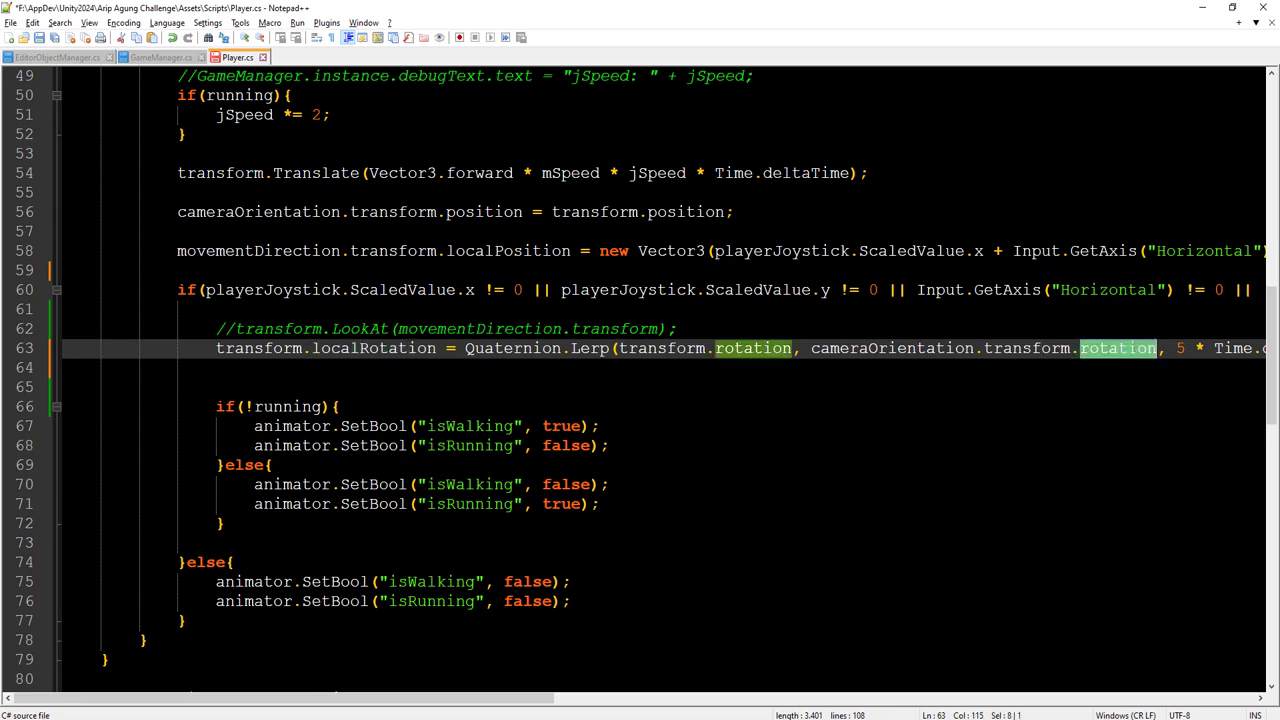
pyautogui.hotkey('ctrl', 'v')
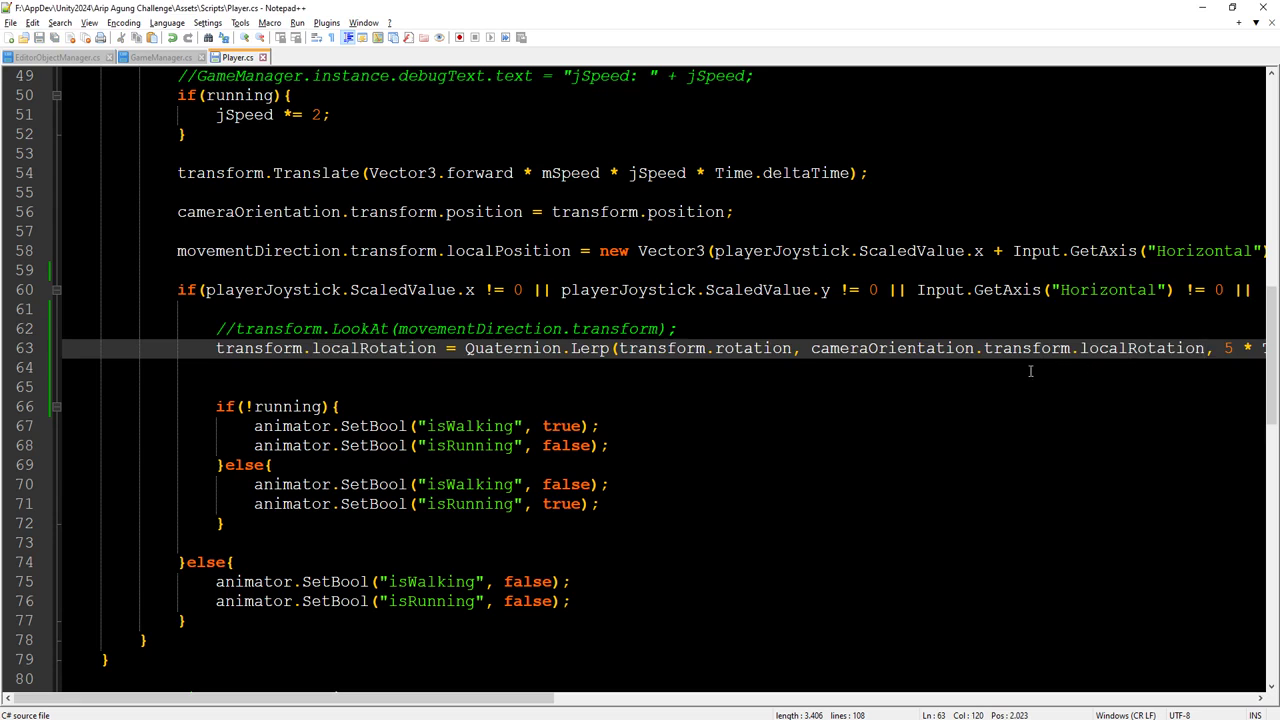
pyautogui.doubleClick(752, 348)
pyautogui.hotkey('ctrl', 'v')
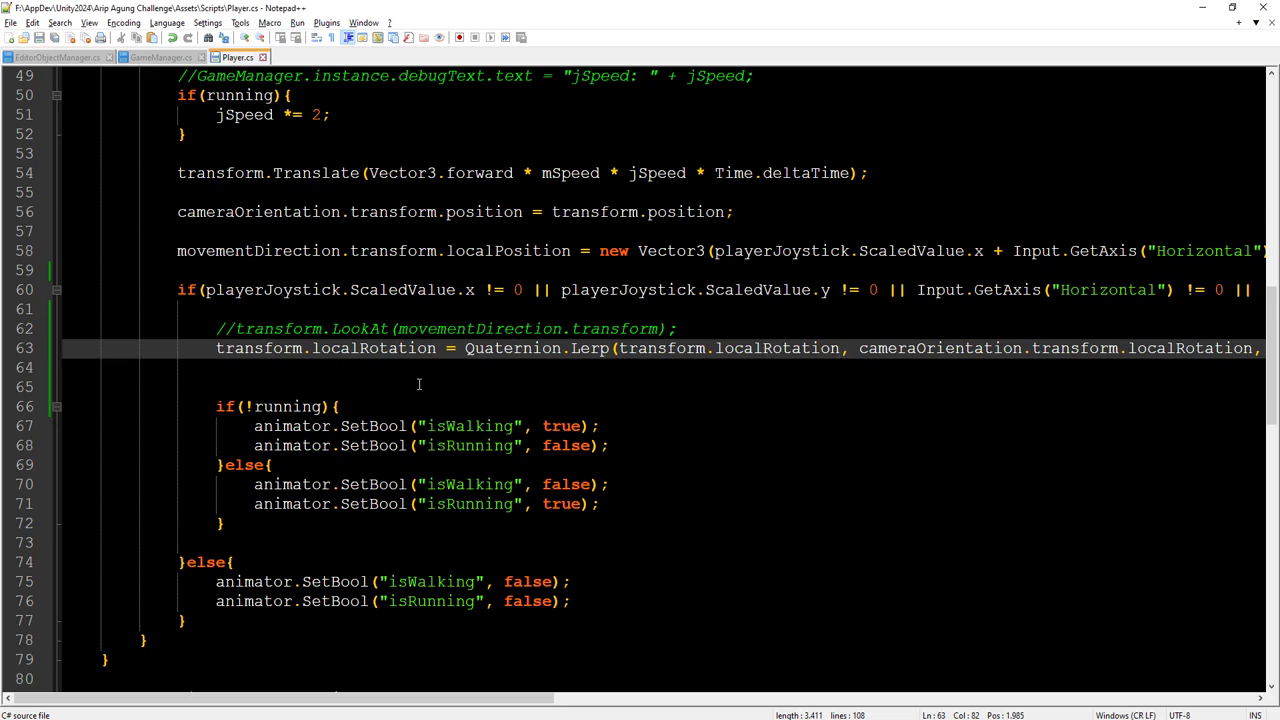
pyautogui.hotkey('alt', 'Tab')
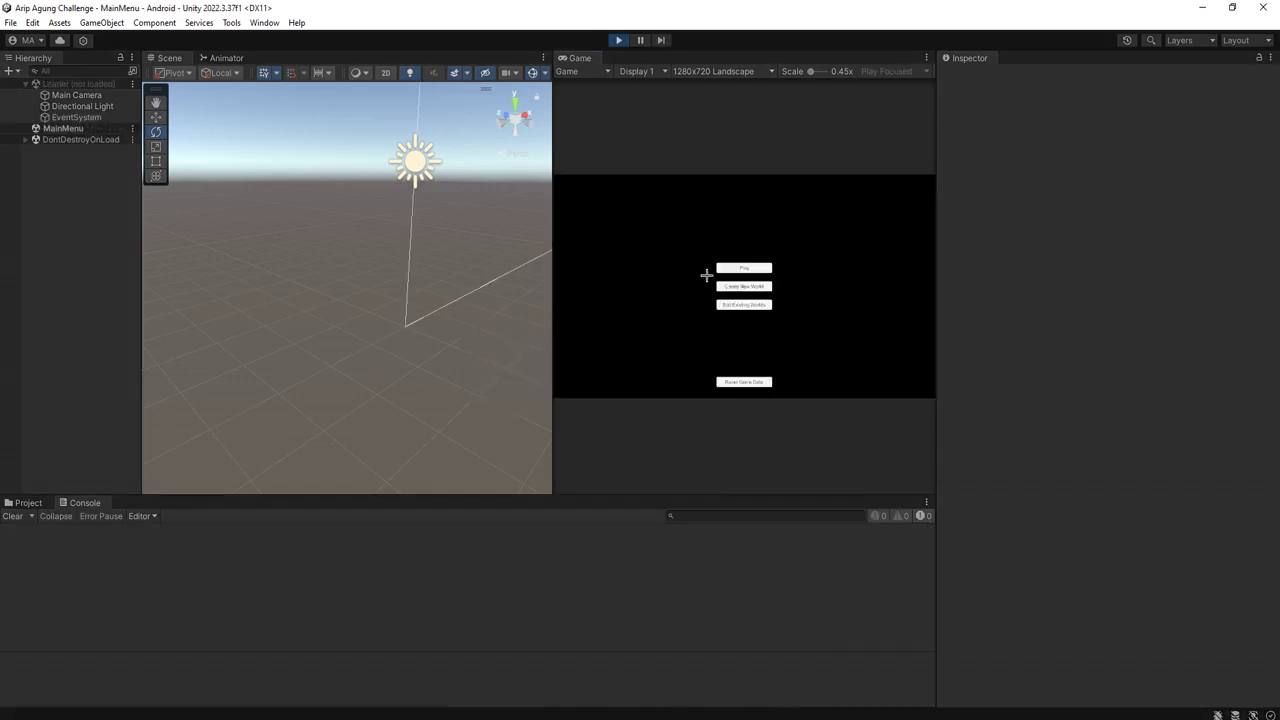
# Step: Load the second saved world with the middle avatar and select CameraOrientation under PlayerRig
pyautogui.click(740, 272)
pyautogui.click(688, 266)
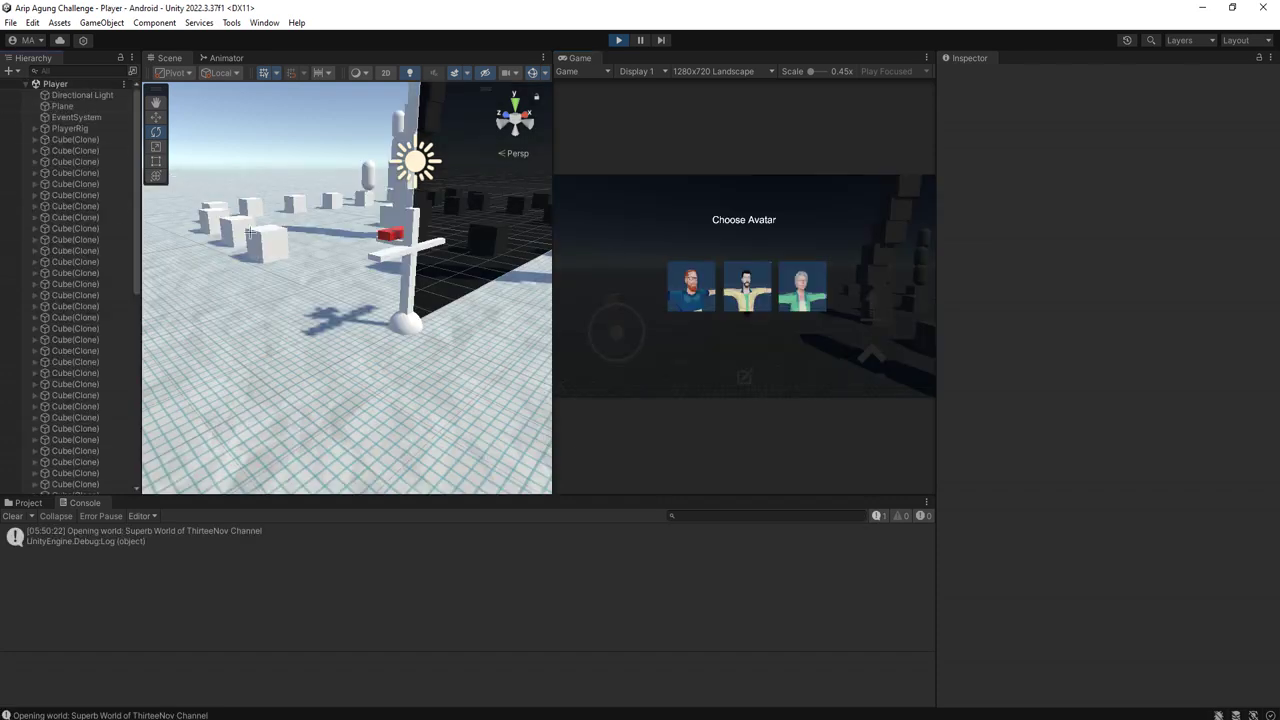
pyautogui.click(742, 295)
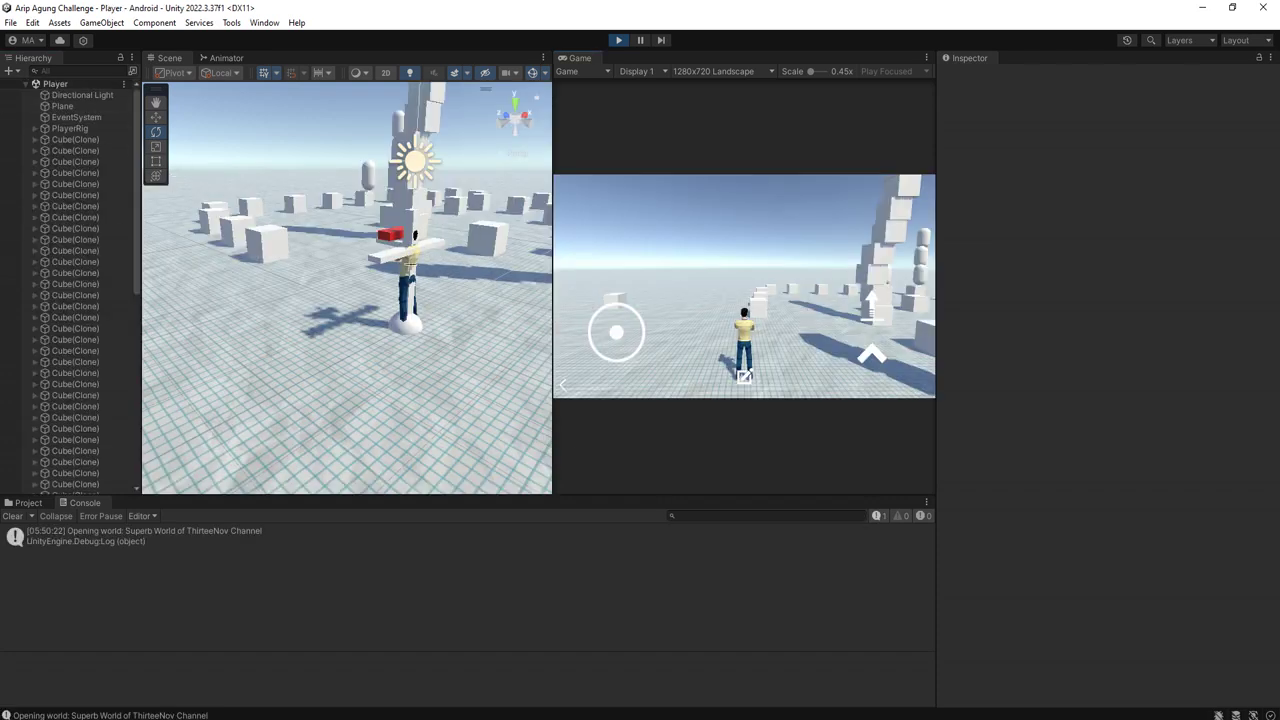
pyautogui.click(34, 128)
pyautogui.click(74, 161)
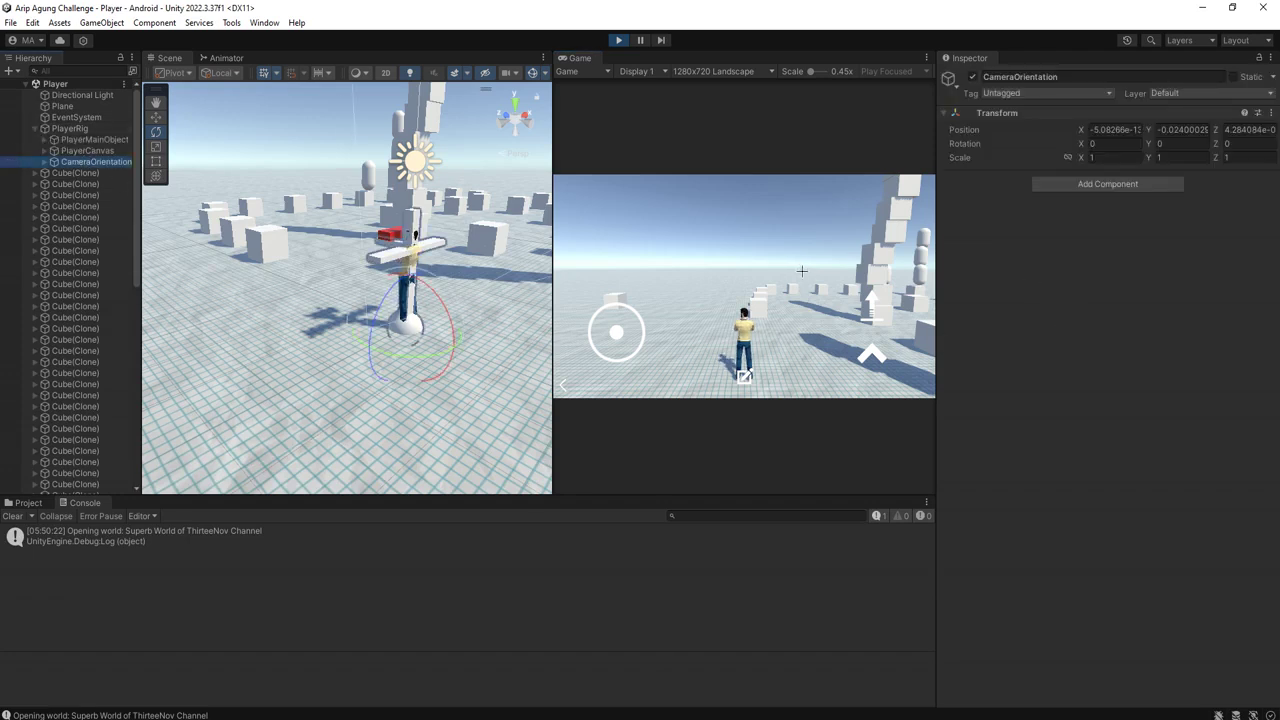
# Step: Walk the character through the cubes with the joystick and WASD while turning the camera, then stop play
pyautogui.moveTo(801, 270); pyautogui.dragTo(589, 345)
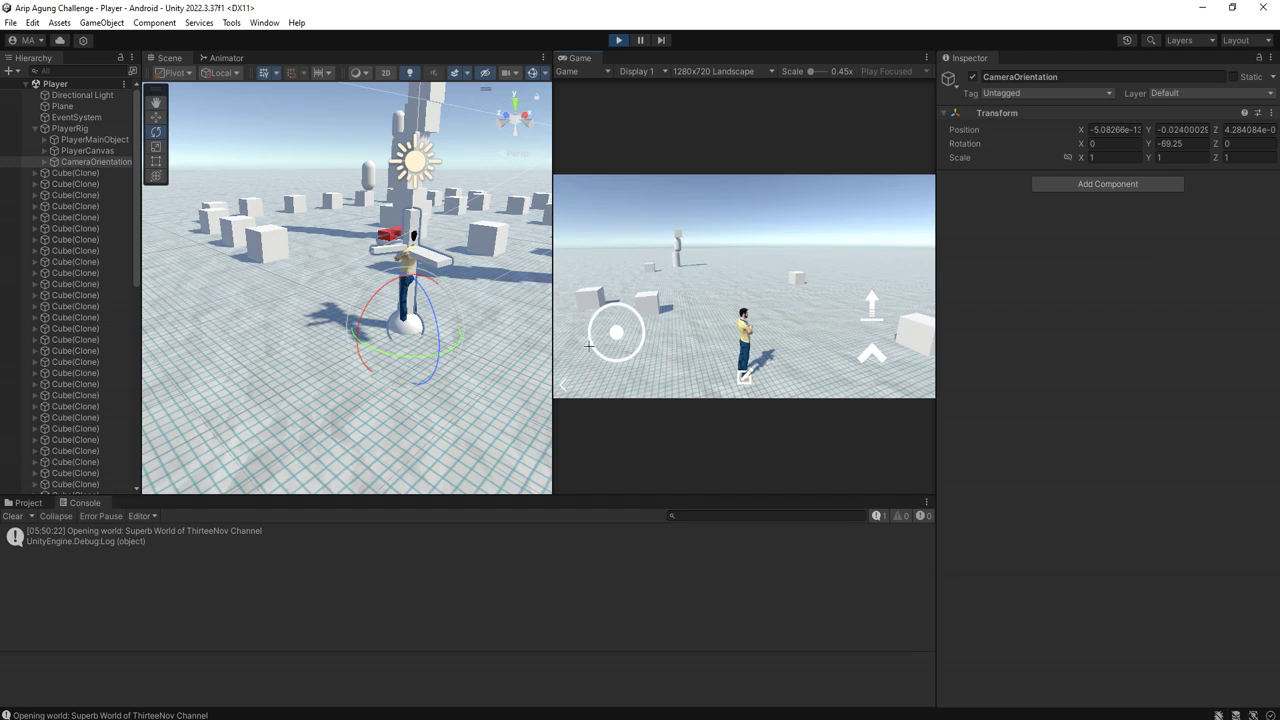
pyautogui.moveTo(610, 328); pyautogui.dragTo(664, 351)
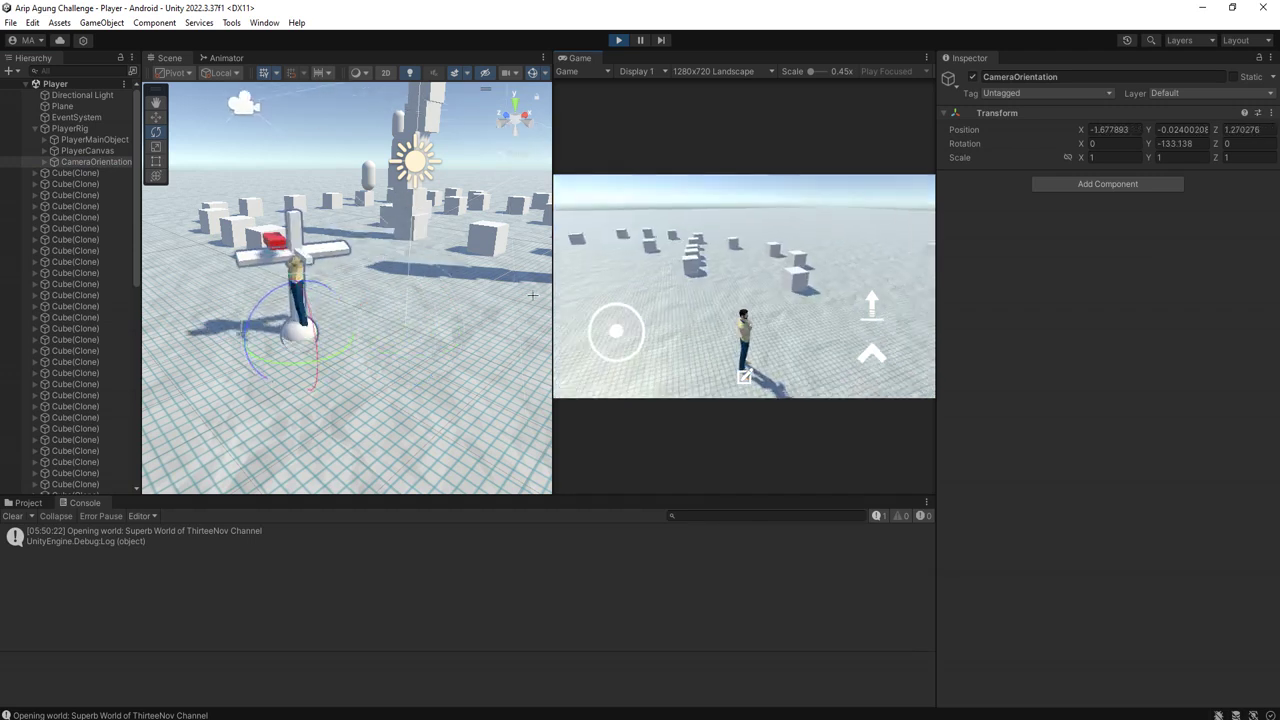
pyautogui.press('w')
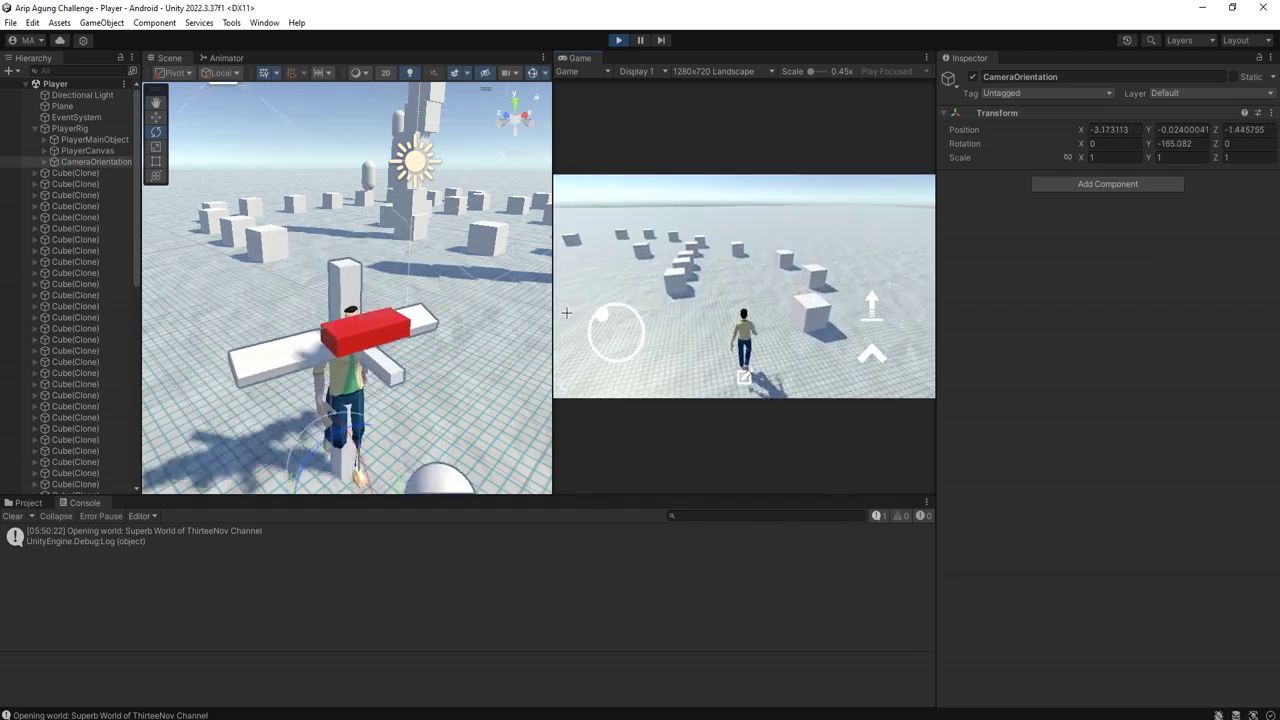
pyautogui.press('w')
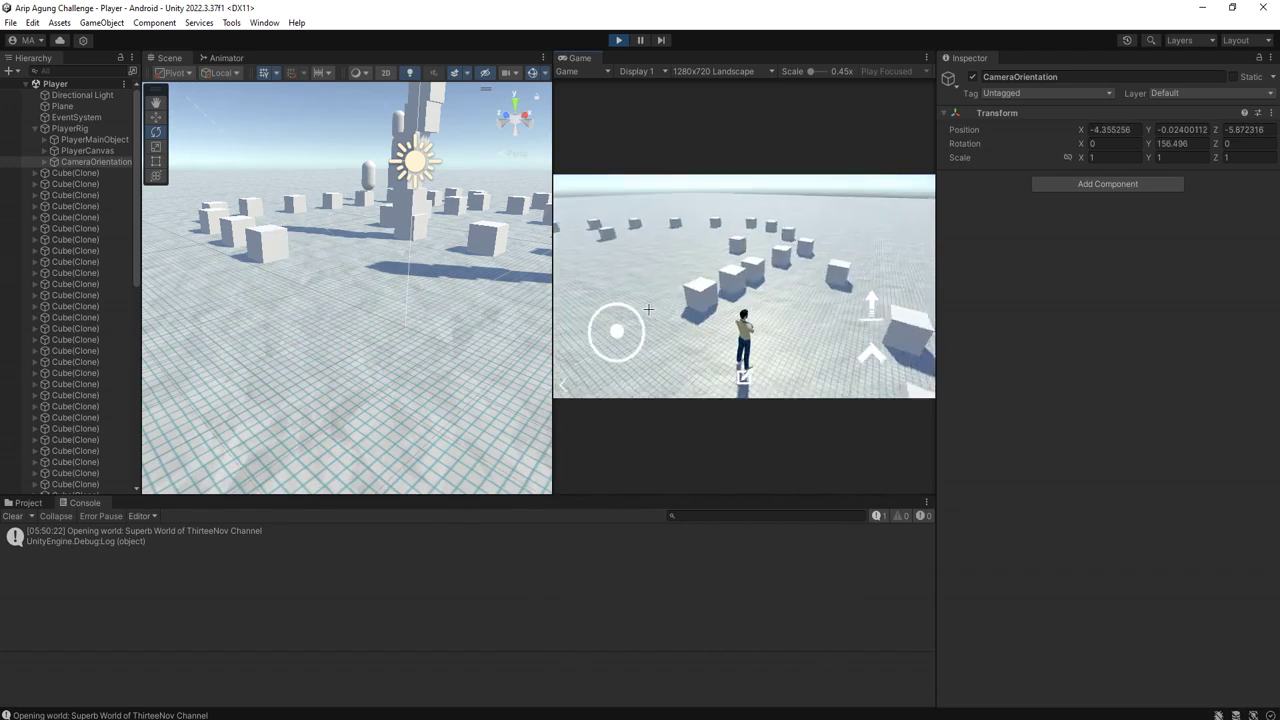
pyautogui.moveTo(918, 306); pyautogui.dragTo(742, 299)
pyautogui.press('w')
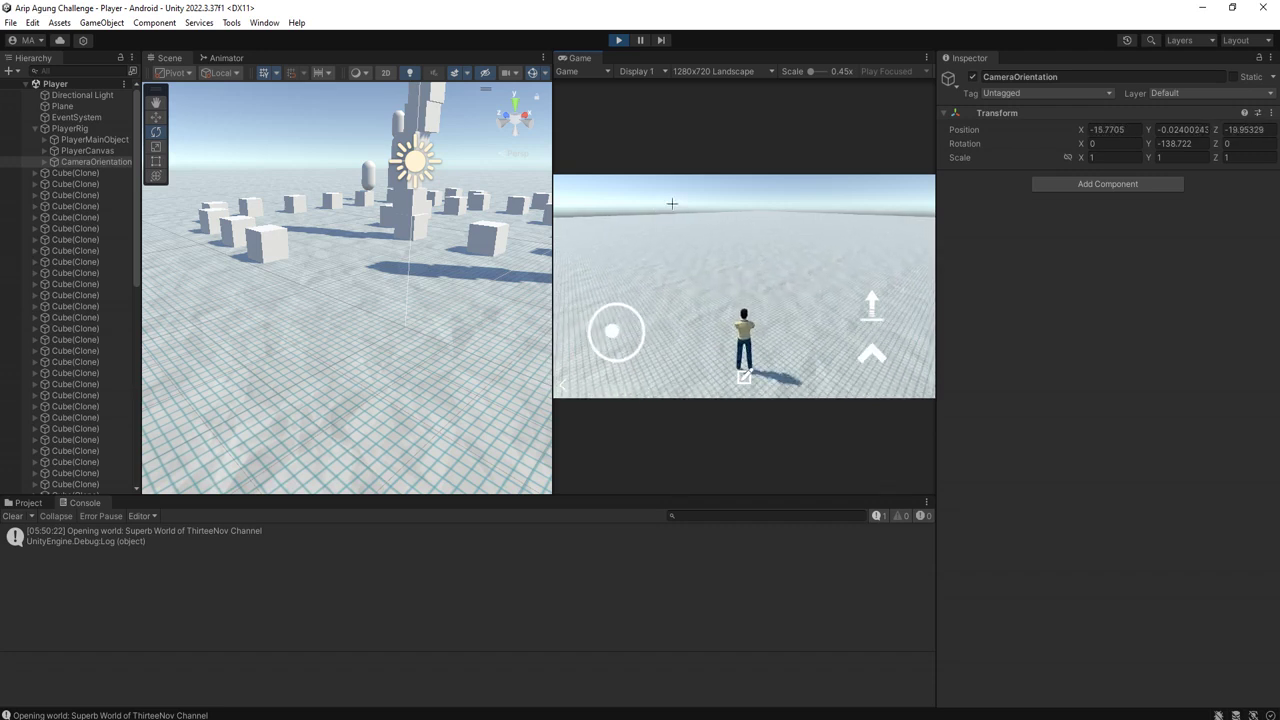
pyautogui.moveTo(670, 204); pyautogui.dragTo(484, 347)
pyautogui.press('a')
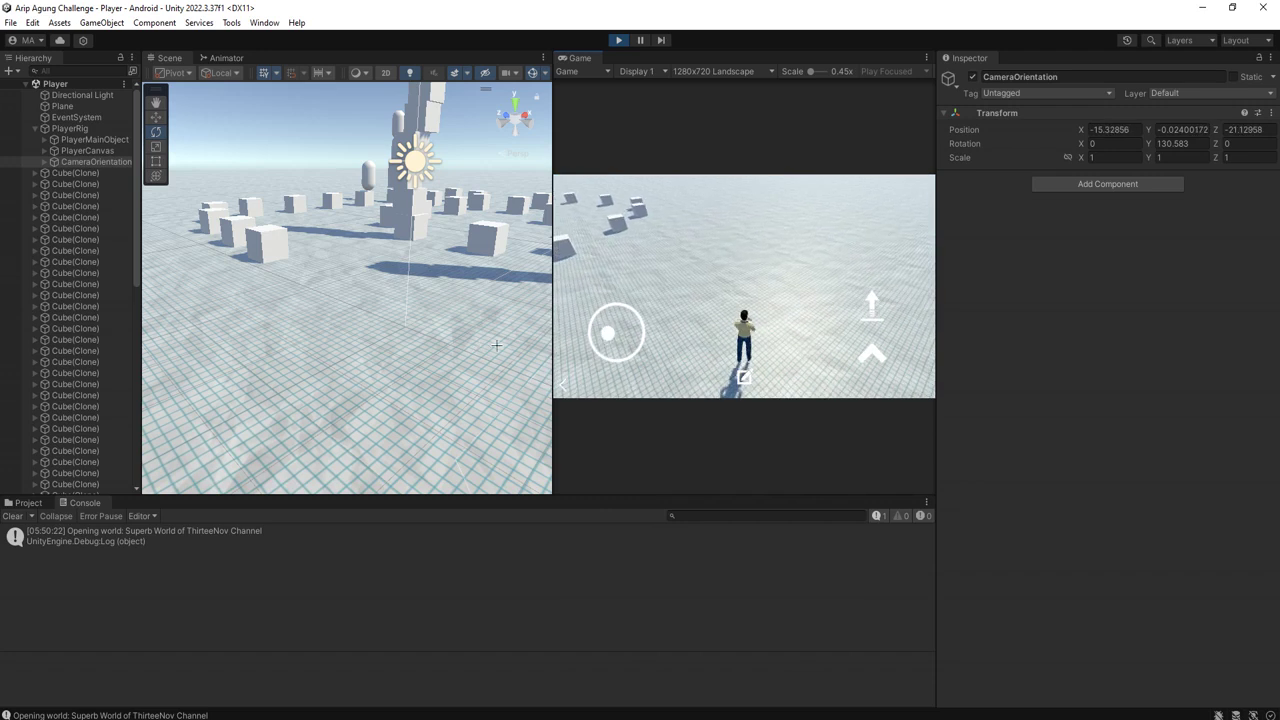
pyautogui.press('a')
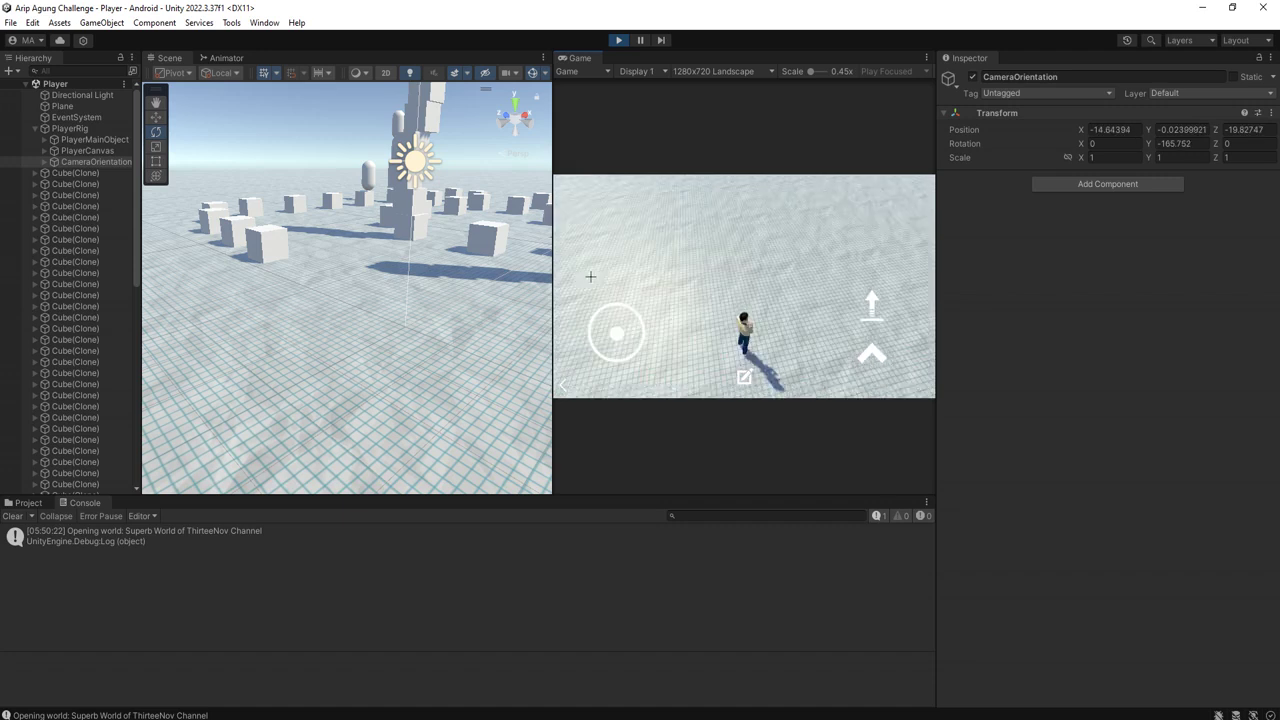
pyautogui.press('s')
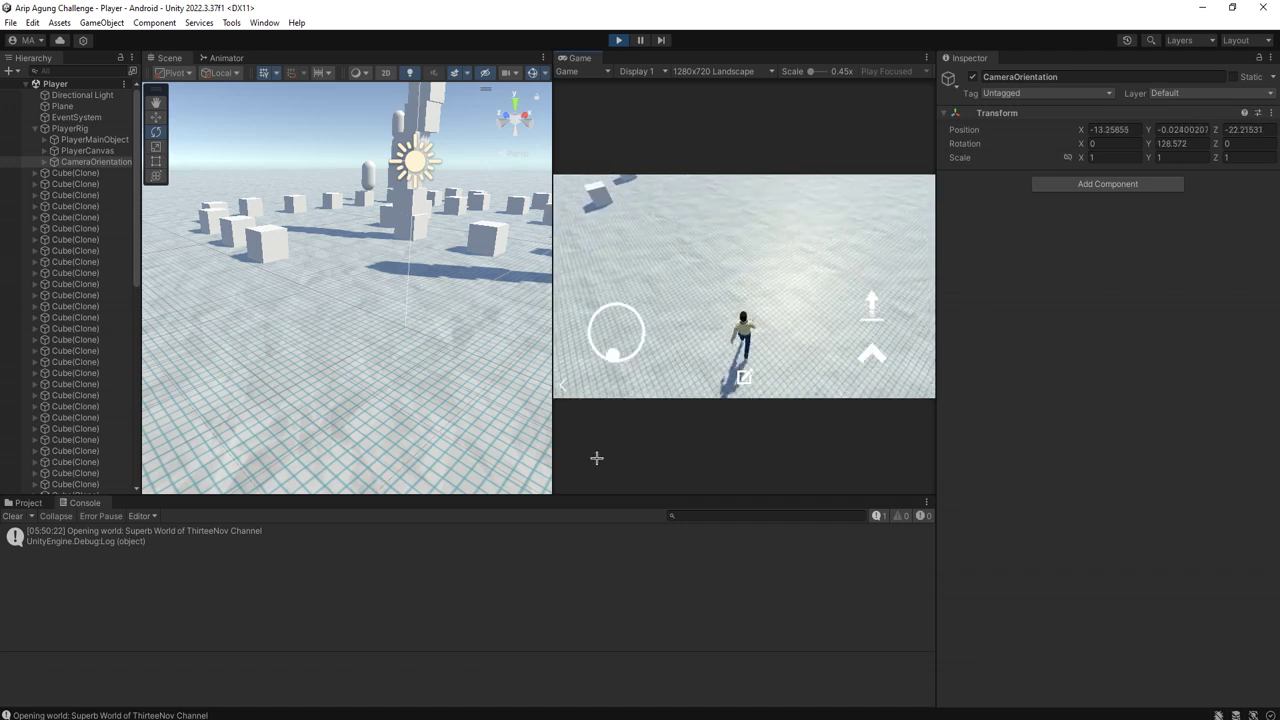
pyautogui.press('a')
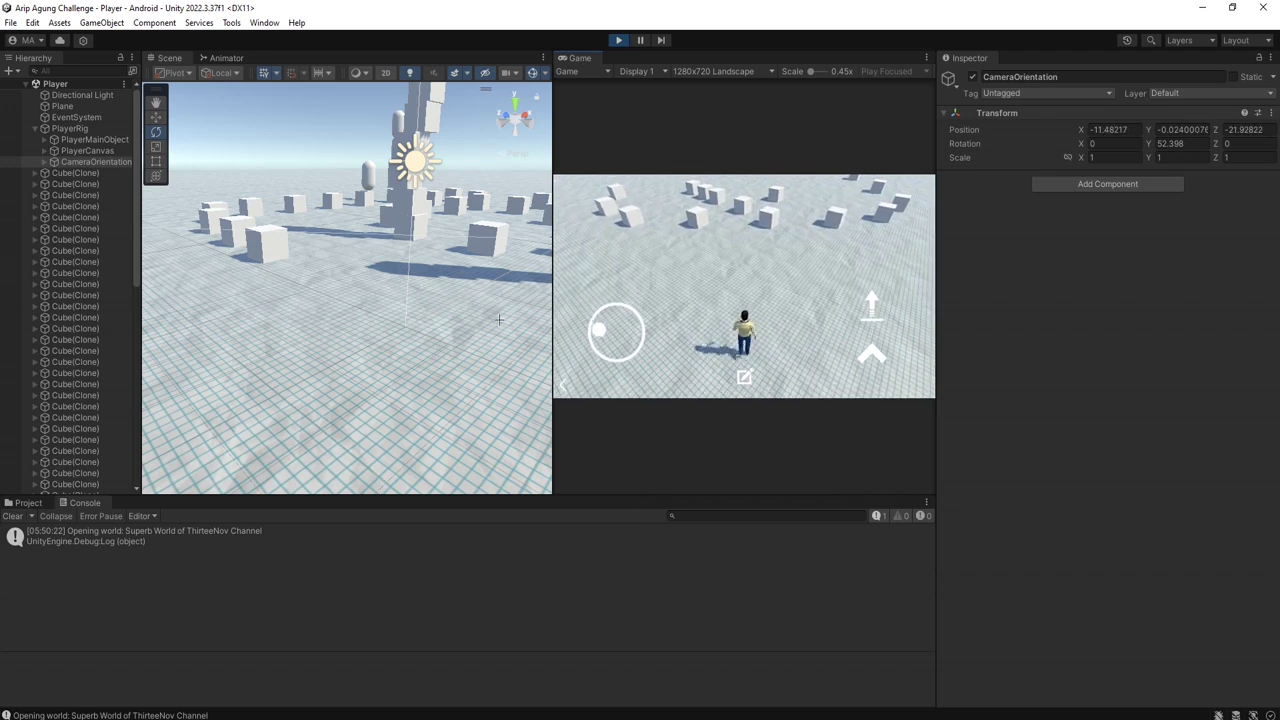
pyautogui.click(619, 40)
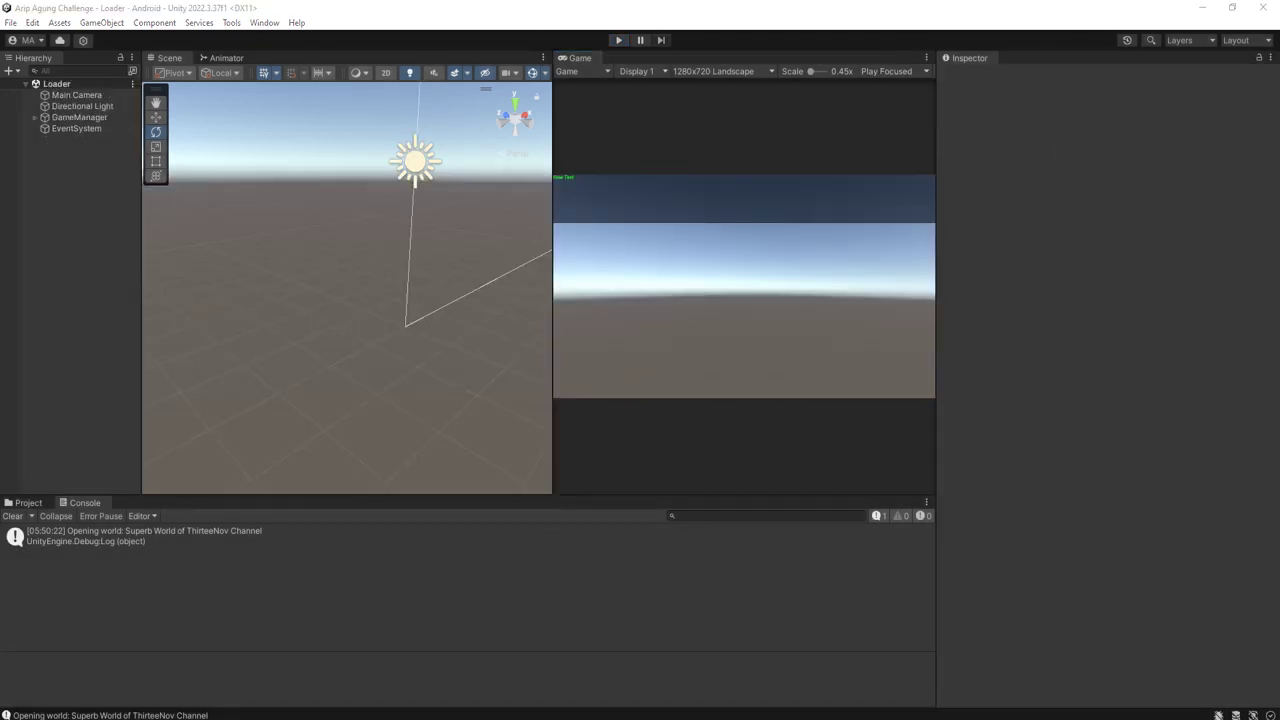
pyautogui.hotkey('alt', 'Tab')
pyautogui.click(217, 328)
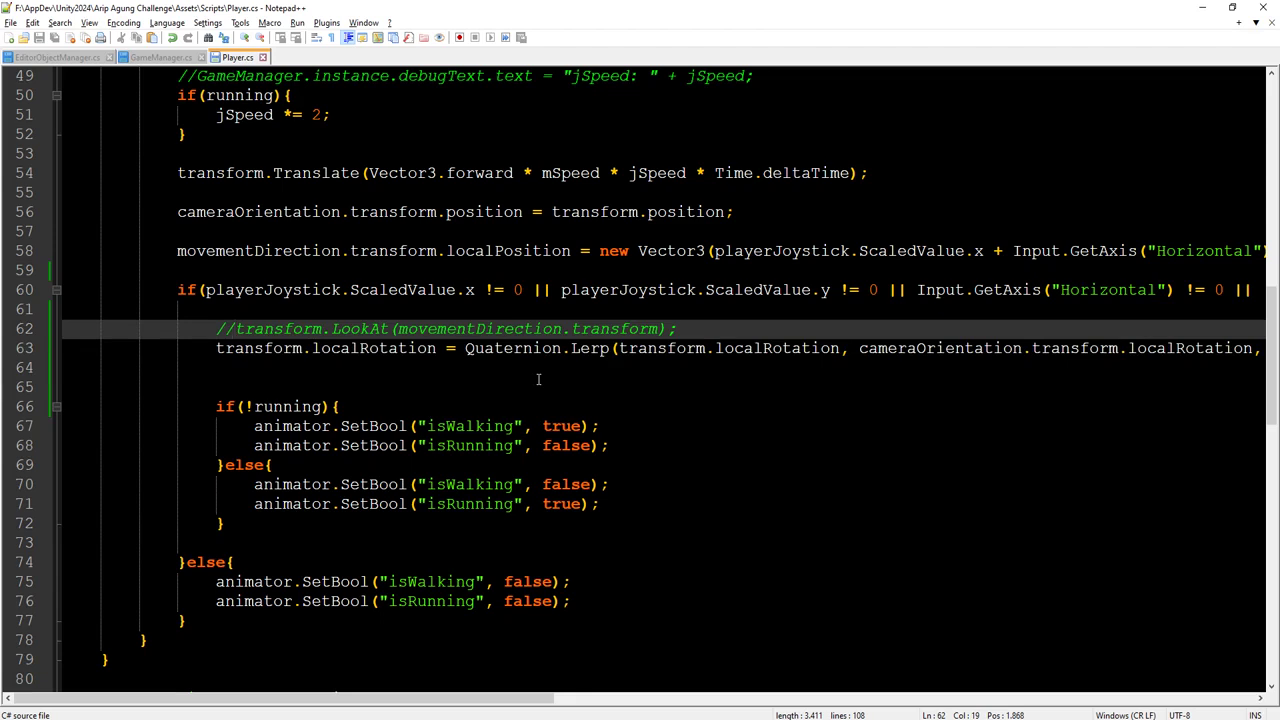
pyautogui.press('BackSpace')
pyautogui.press('BackSpace')
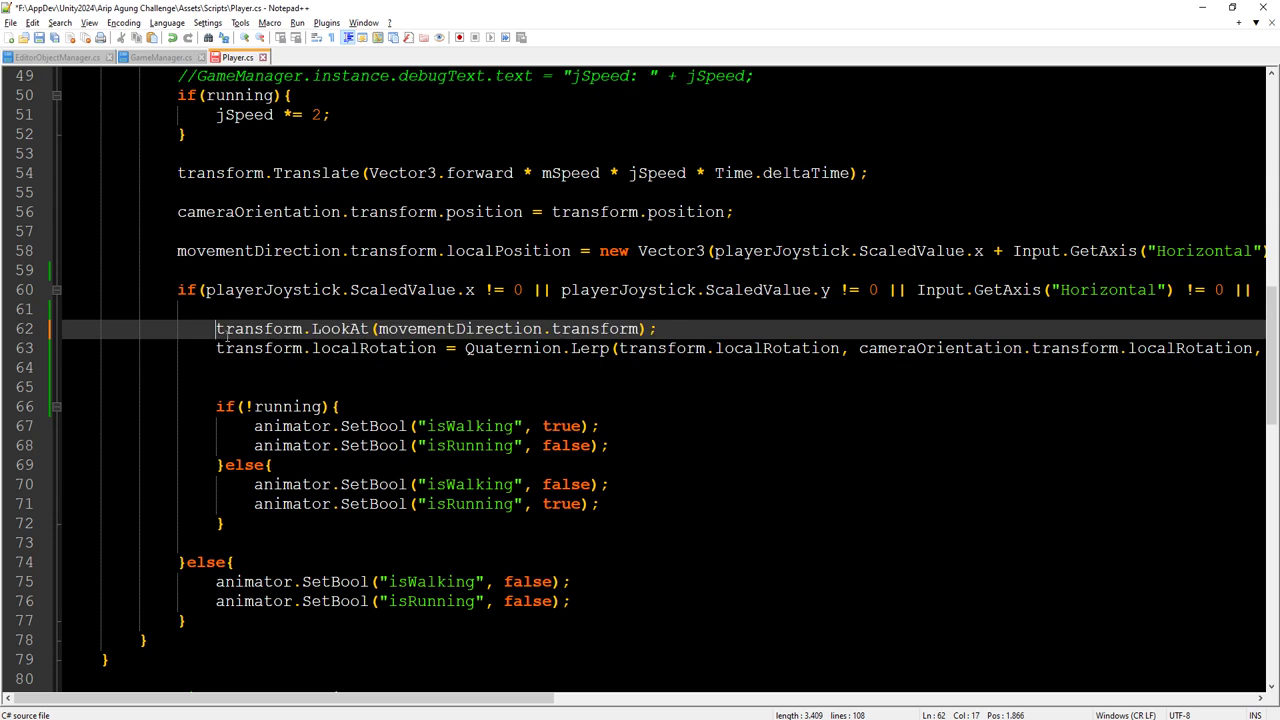
pyautogui.doubleClick(508, 328)
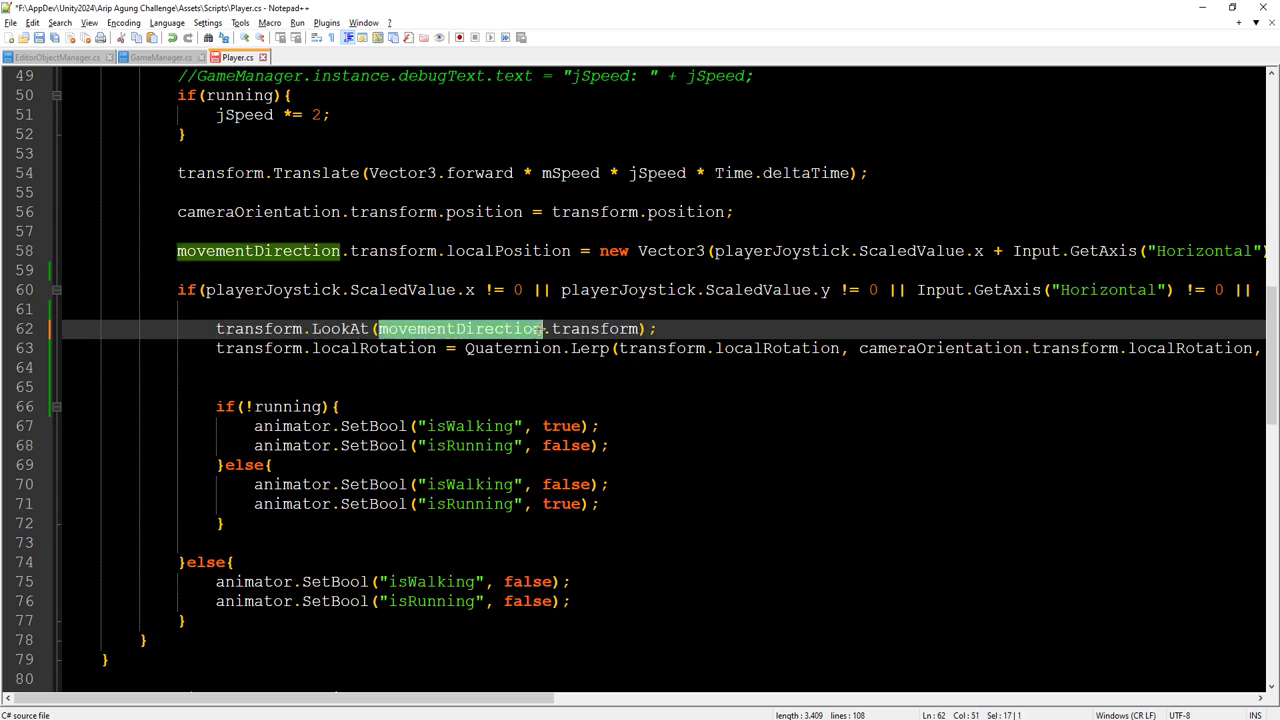
pyautogui.click(630, 328)
pyautogui.doubleClick(478, 328)
pyautogui.click(445, 366)
pyautogui.click(392, 348)
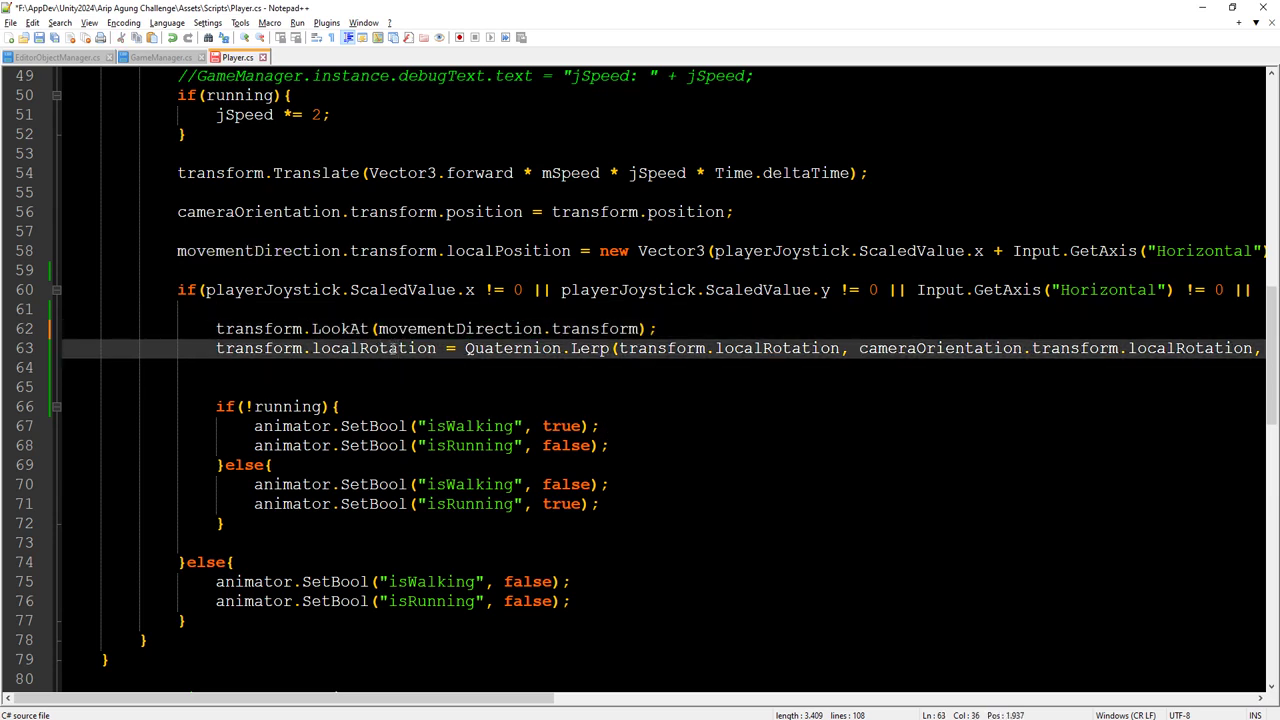
pyautogui.doubleClick(400, 330)
pyautogui.click(303, 330)
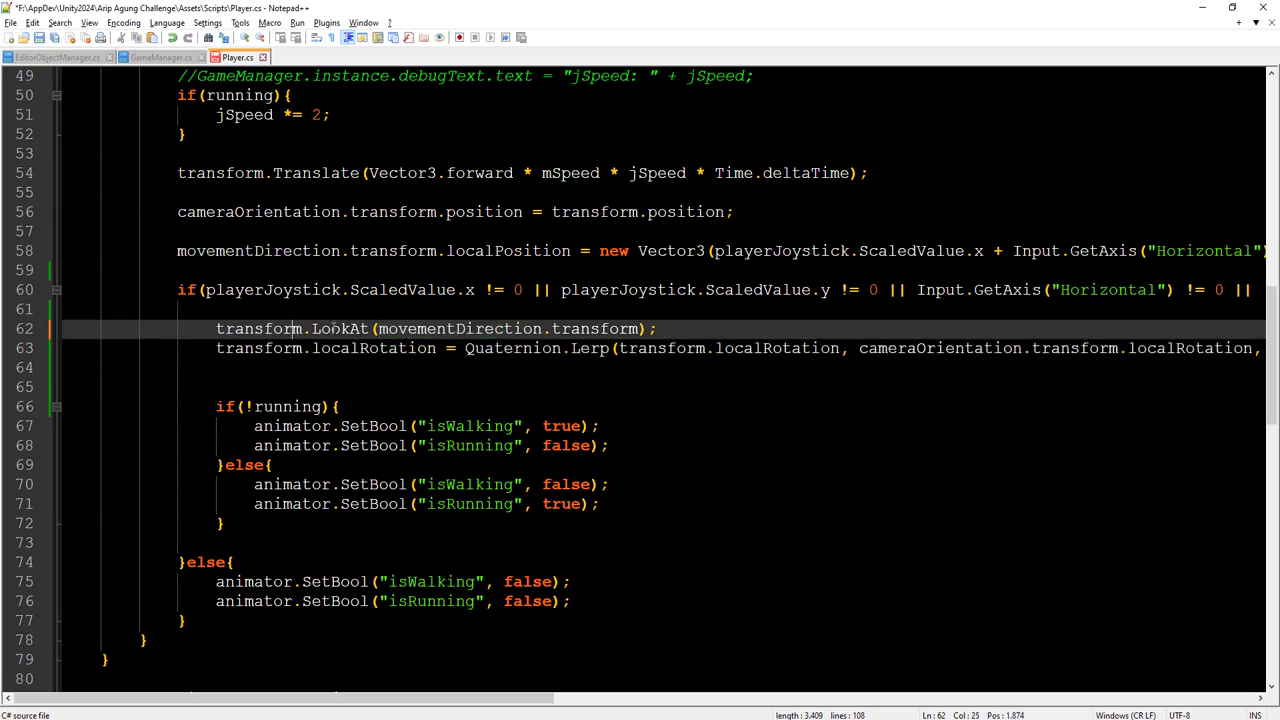
pyautogui.doubleClick(335, 329)
pyautogui.click(210, 348)
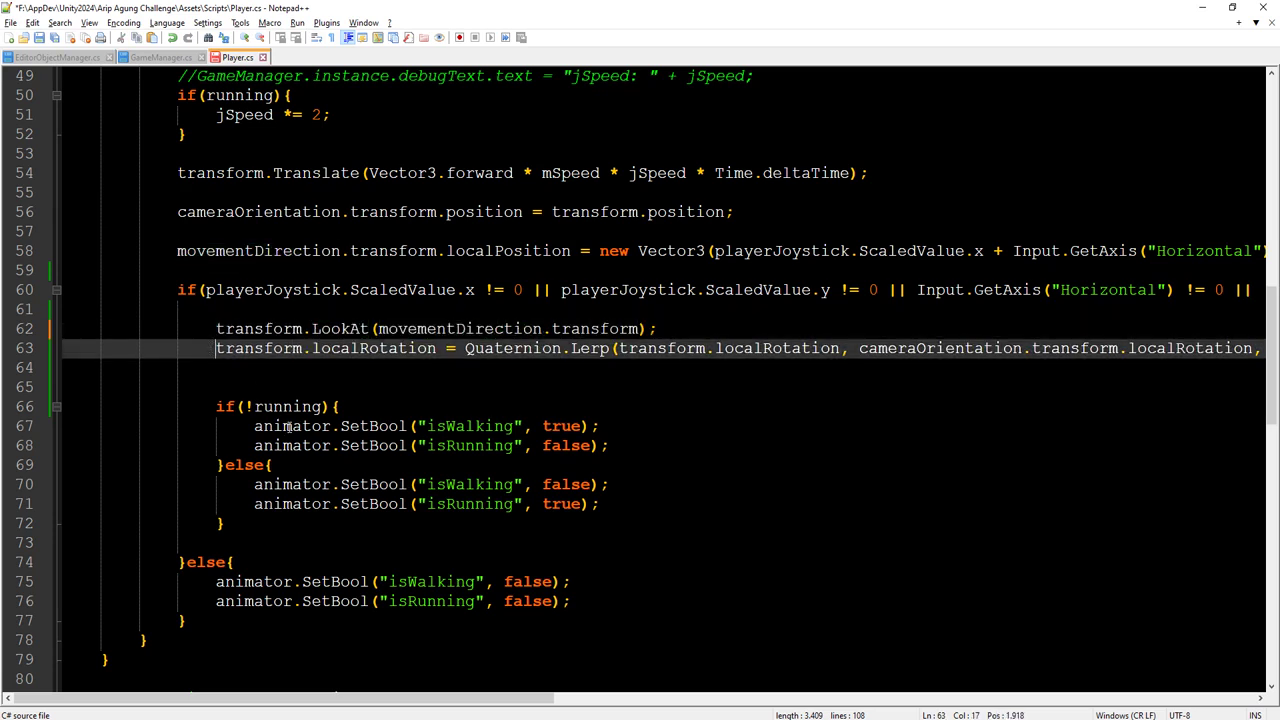
pyautogui.write('//')
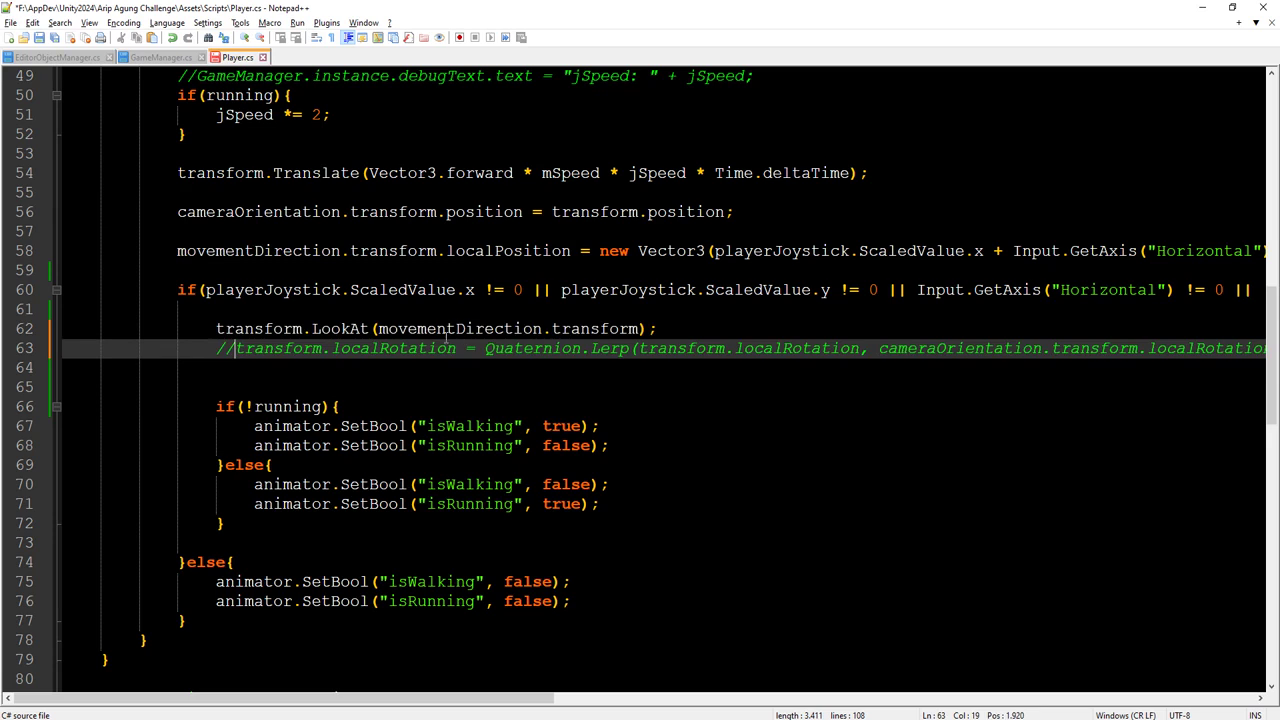
pyautogui.doubleClick(449, 329)
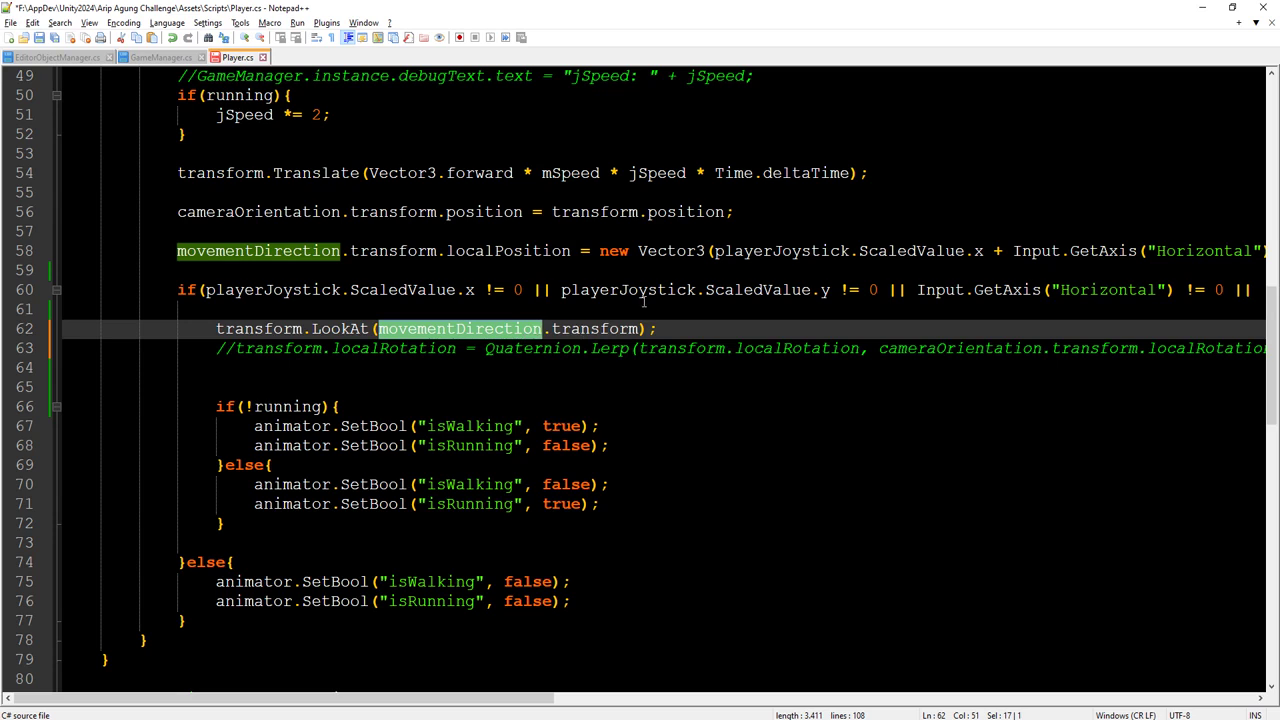
pyautogui.click(545, 333)
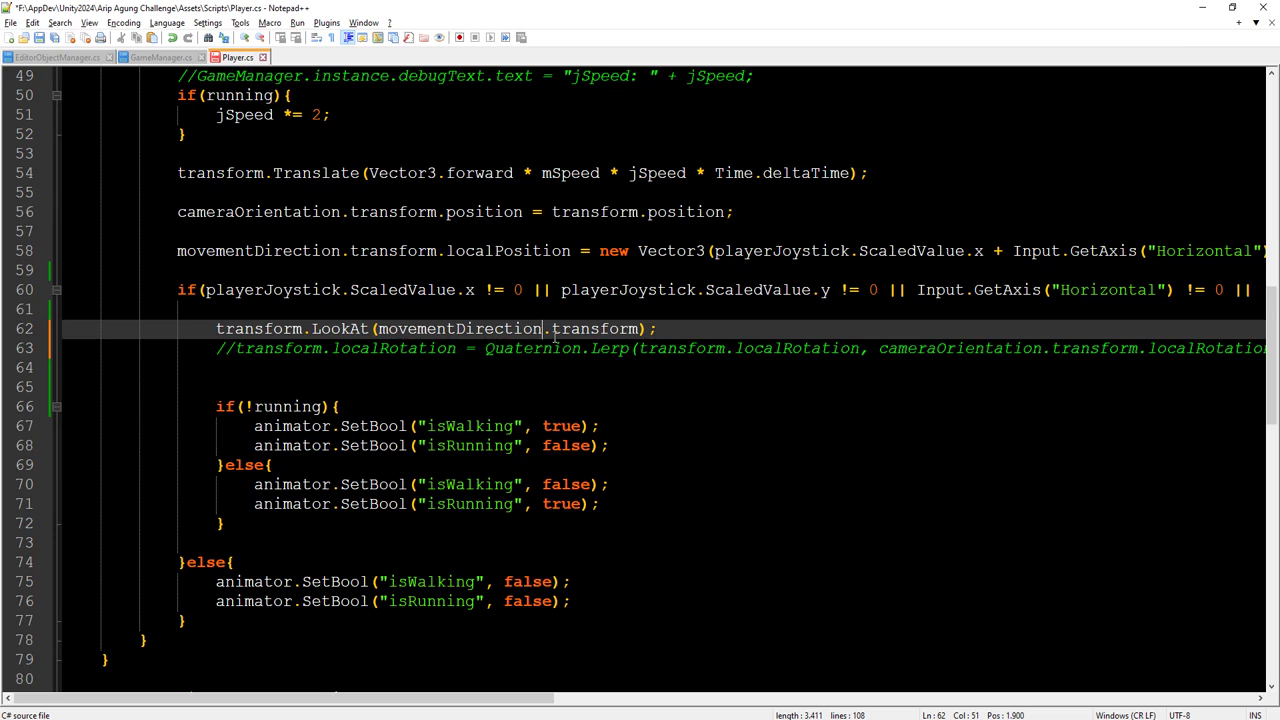
pyautogui.click(256, 349)
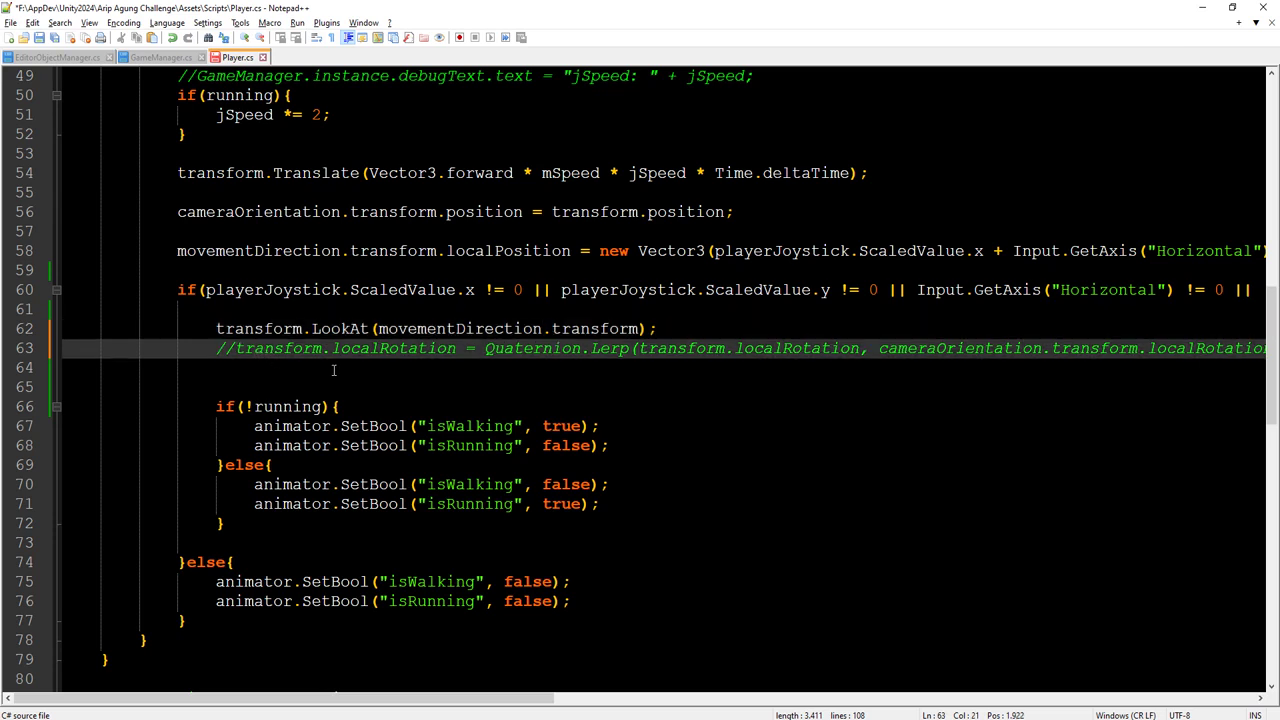
pyautogui.hotkey('ctrl', 'q')
pyautogui.press('Up')
pyautogui.hotkey('ctrl', 'q')
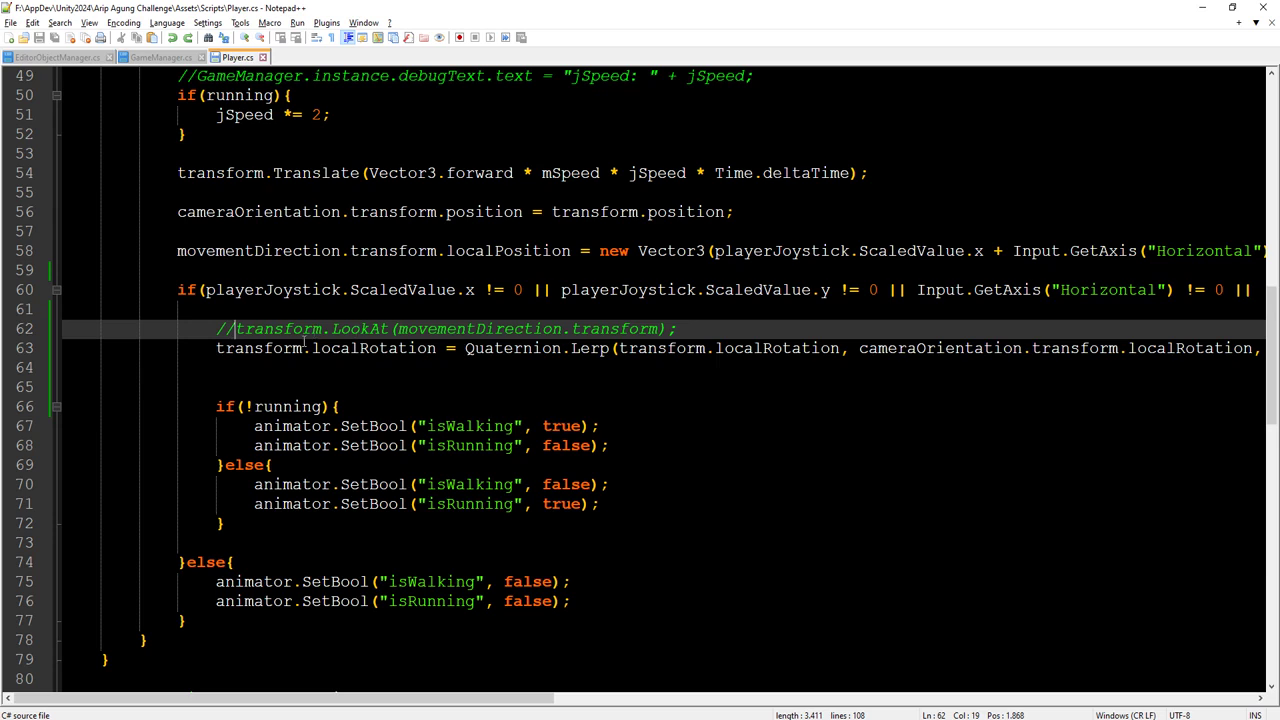
pyautogui.doubleClick(354, 330)
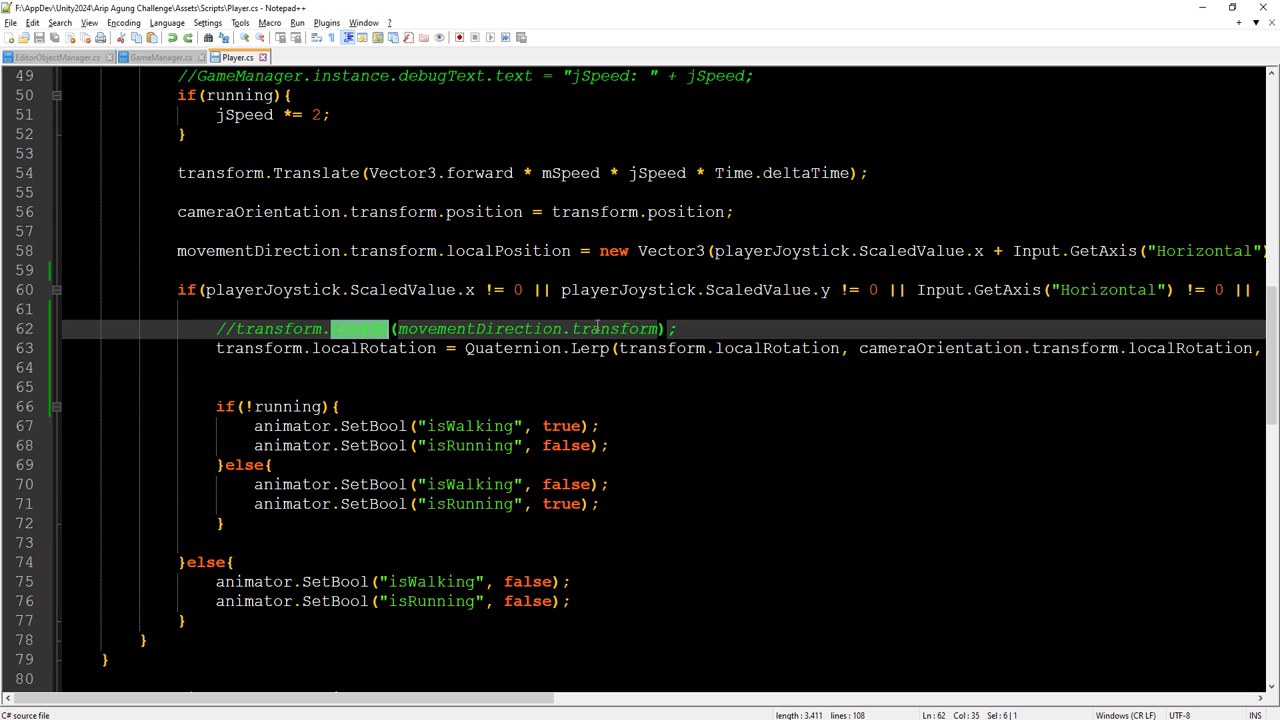
pyautogui.hotkey('alt', 'Tab')
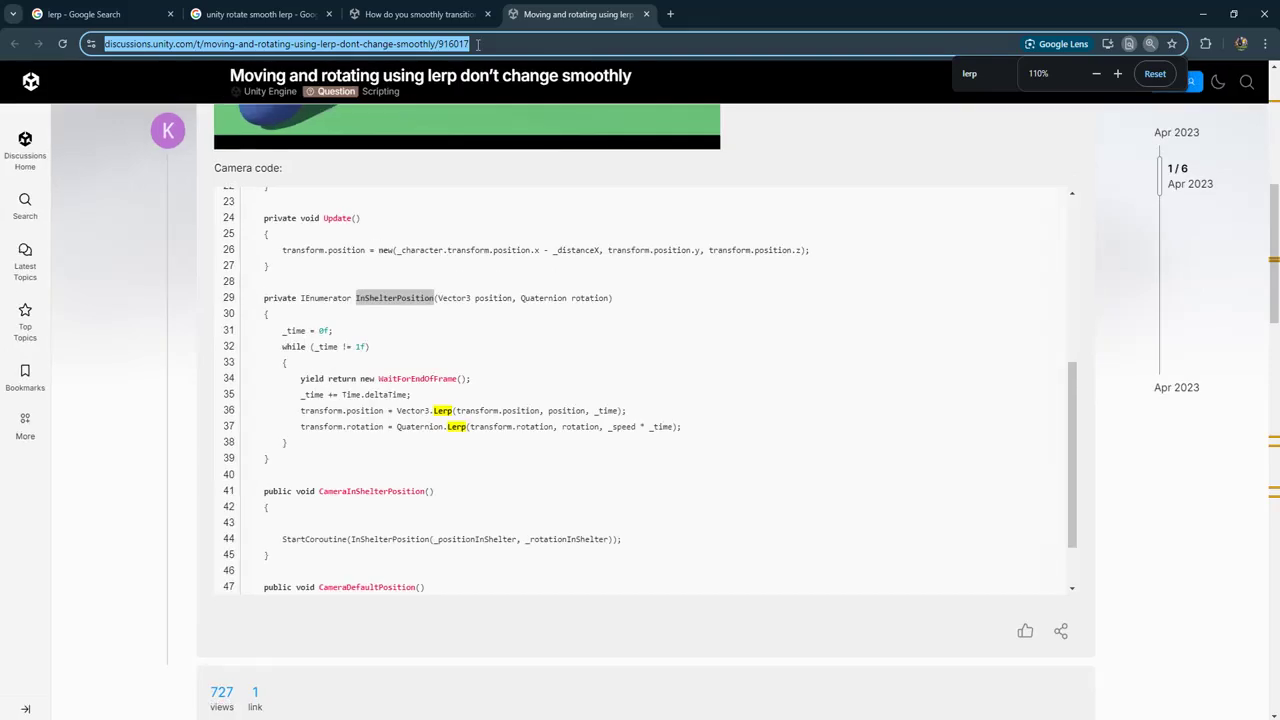
# Step: Search 'unity lookat with lerp', open the top two results in new tabs, and view the slow-down LookAt thread
pyautogui.write('unity lookat with lerp')
pyautogui.press('Return')
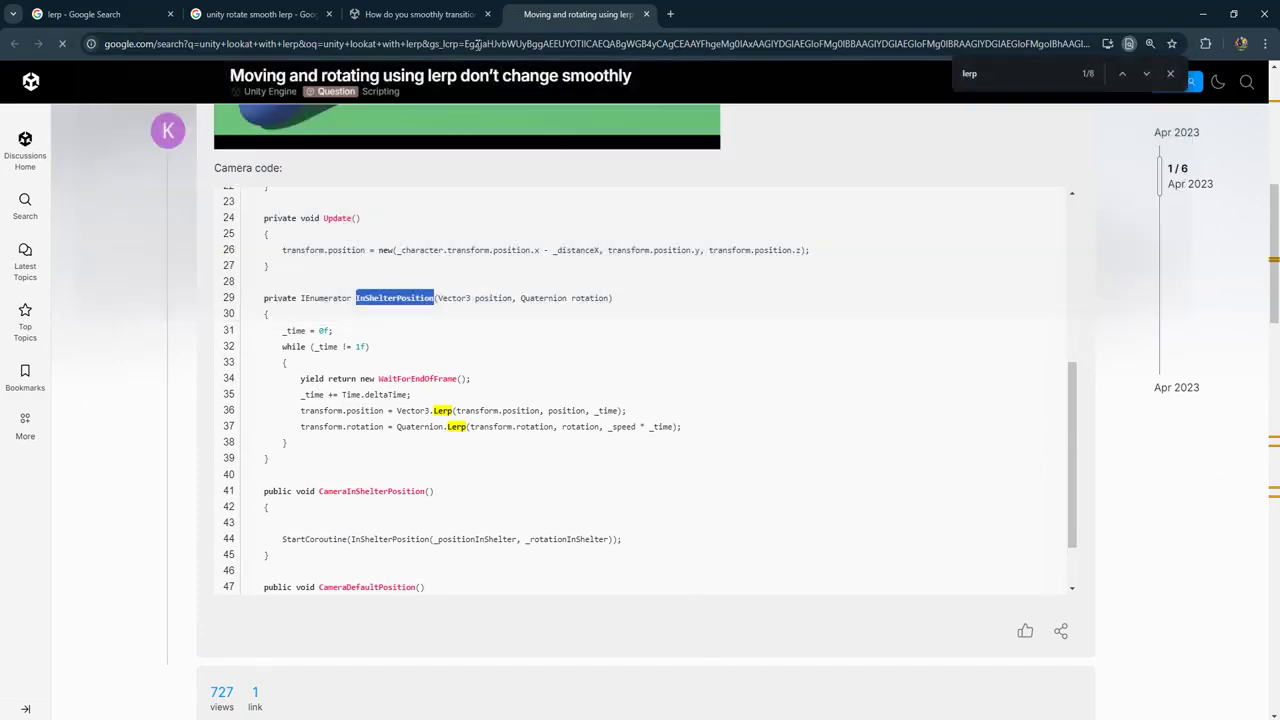
pyautogui.middleClick(421, 233)
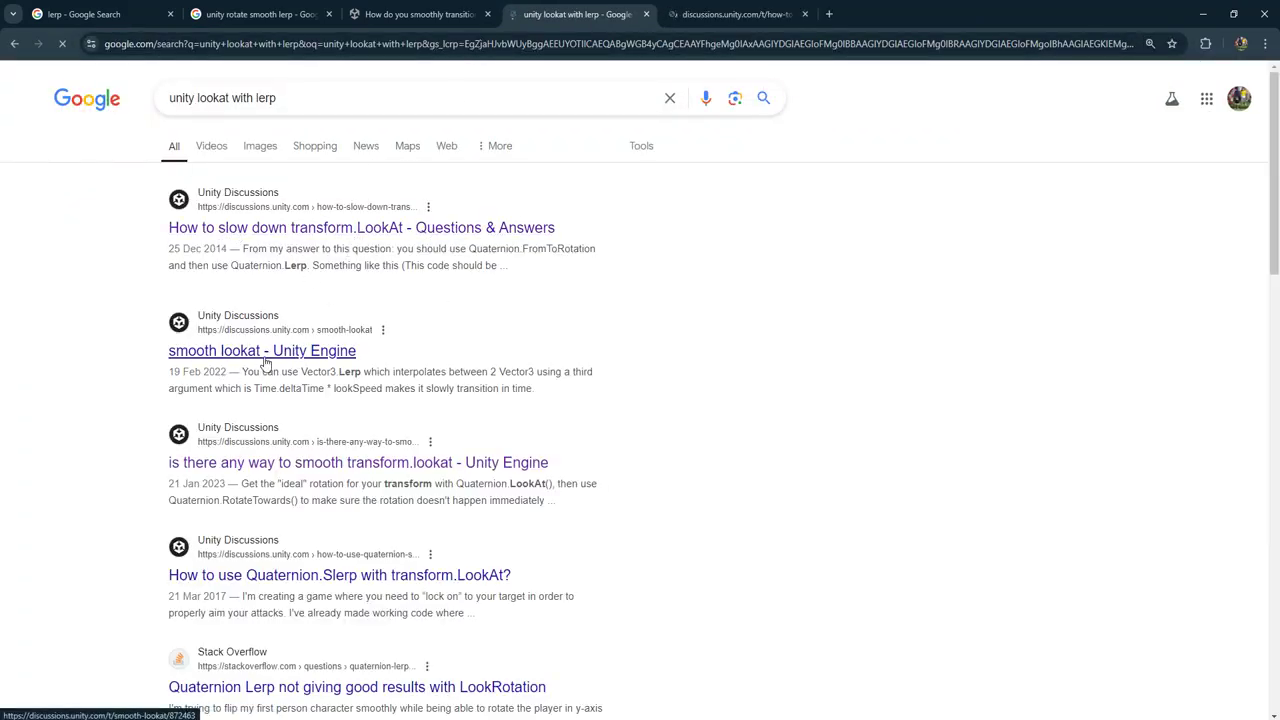
pyautogui.middleClick(264, 360)
pyautogui.click(672, 14)
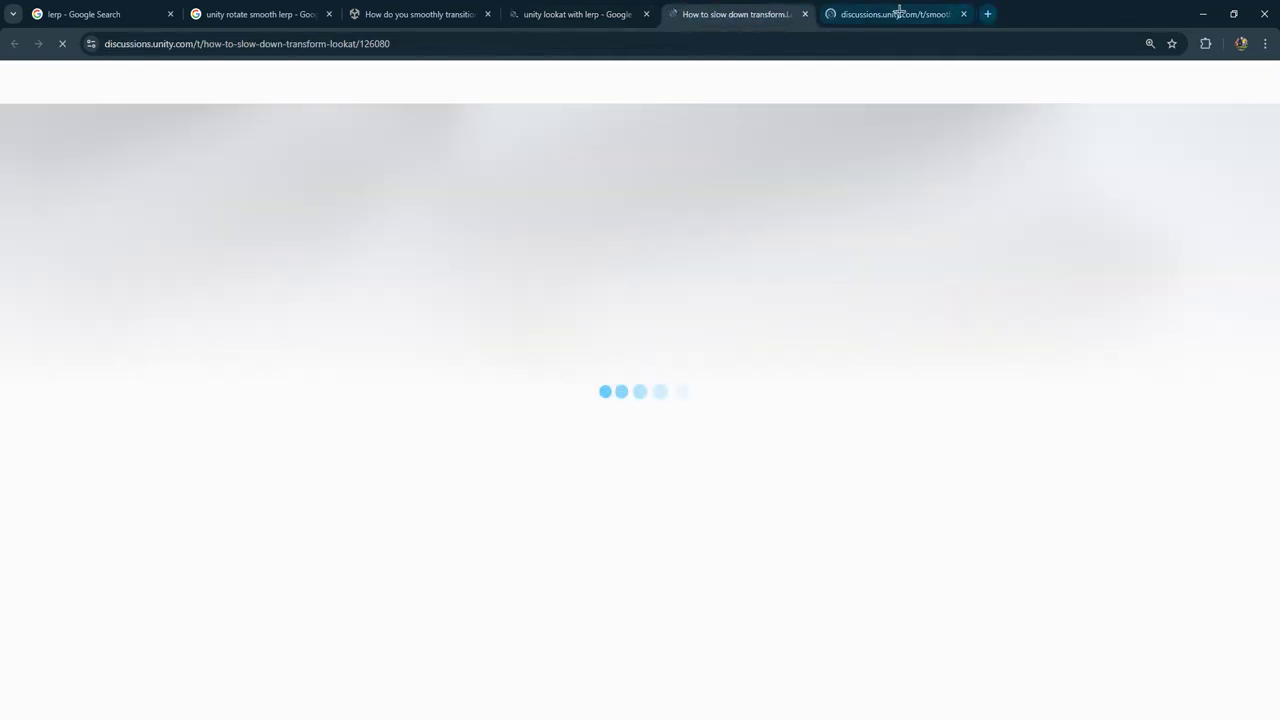
pyautogui.click(874, 13)
pyautogui.click(726, 13)
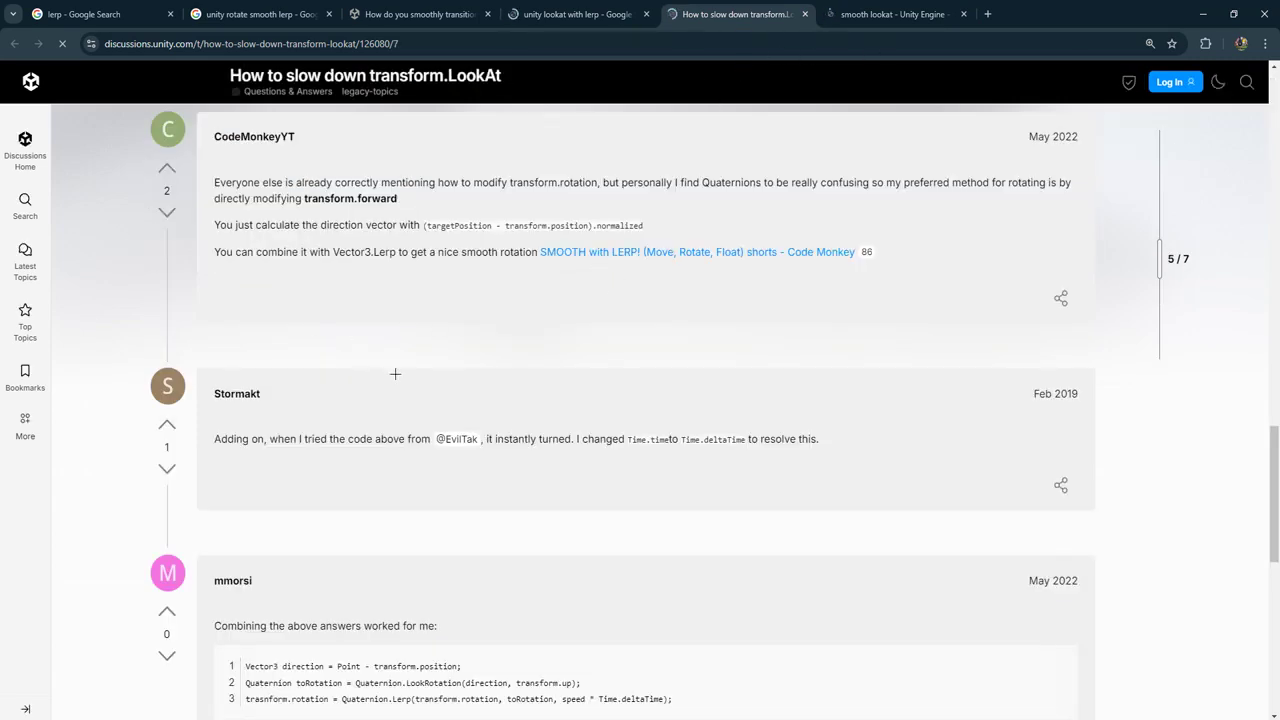
# Step: Scroll to the accepted answer and highlight Point, toRotation and direction in its code
pyautogui.scroll(3, 394, 373)
pyautogui.scroll(4, 396, 373)
pyautogui.scroll(8, 400, 374)
pyautogui.scroll(5, 404, 375)
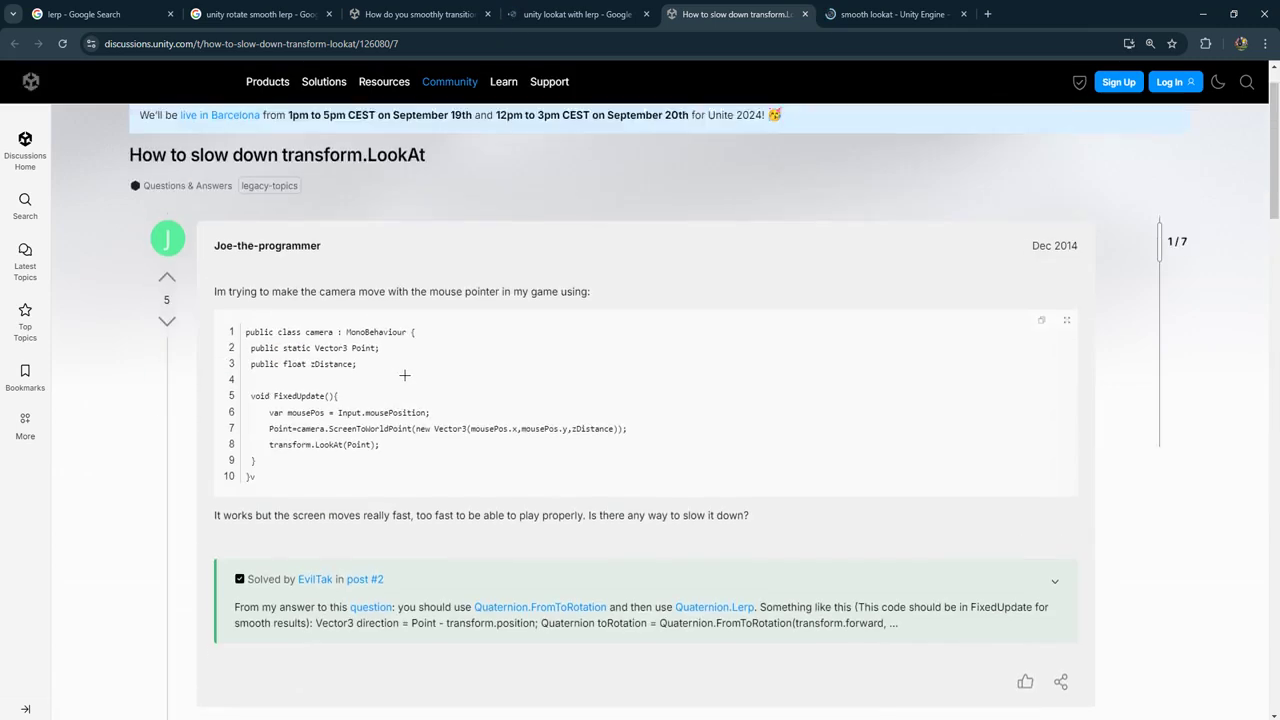
pyautogui.scroll(-2, 402, 375)
pyautogui.scroll(-3, 398, 375)
pyautogui.scroll(-3, 394, 375)
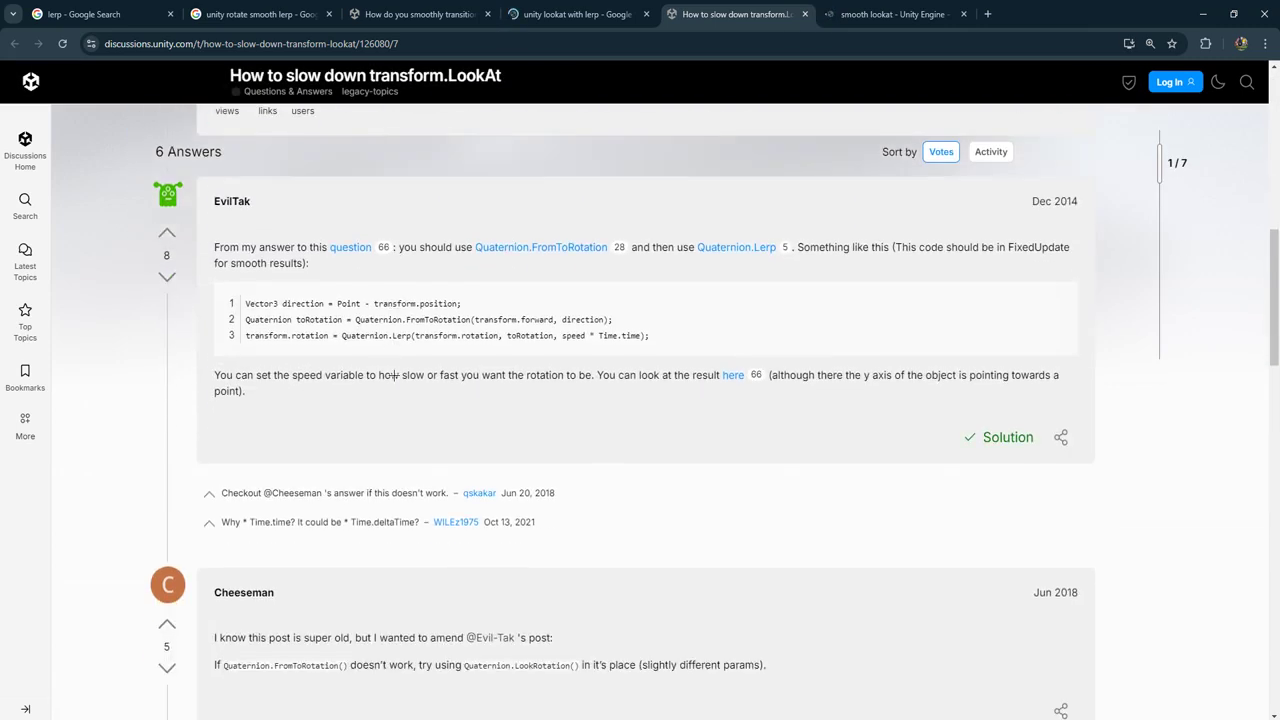
pyautogui.doubleClick(348, 305)
pyautogui.doubleClick(319, 319)
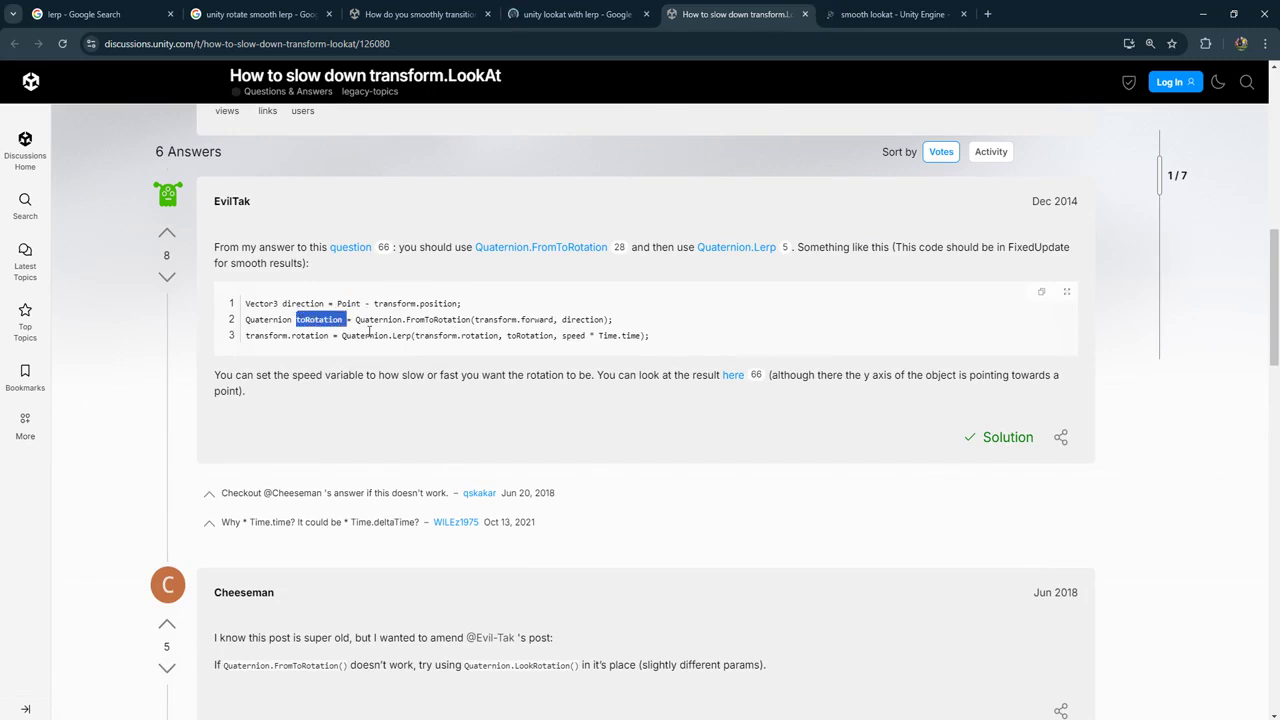
pyautogui.doubleClick(305, 303)
# Step: Reread the answer's FromToRotation and Lerp code lines, then return to the Unity editor
pyautogui.moveTo(246, 303); pyautogui.dragTo(490, 336)
pyautogui.click(494, 340)
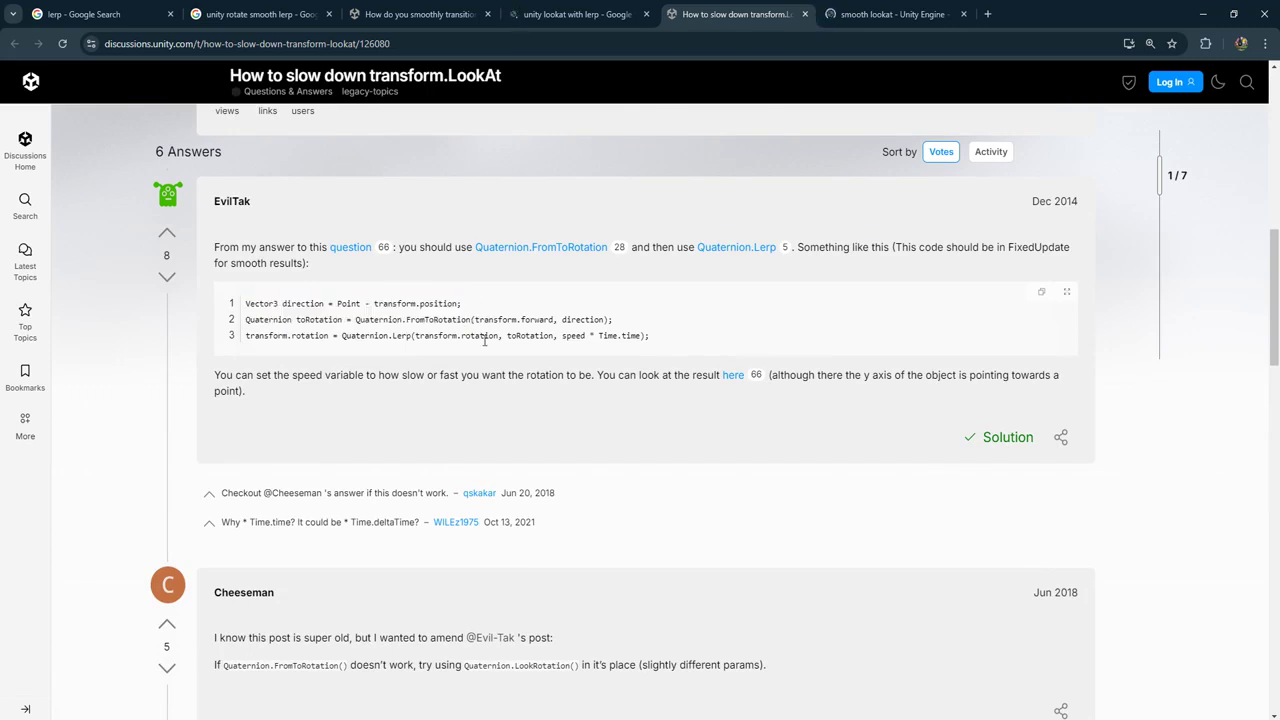
pyautogui.moveTo(246, 303); pyautogui.dragTo(476, 303)
pyautogui.click(318, 308)
pyautogui.doubleClick(314, 306)
pyautogui.doubleClick(348, 305)
pyautogui.click(397, 305)
pyautogui.doubleClick(338, 308)
pyautogui.doubleClick(327, 320)
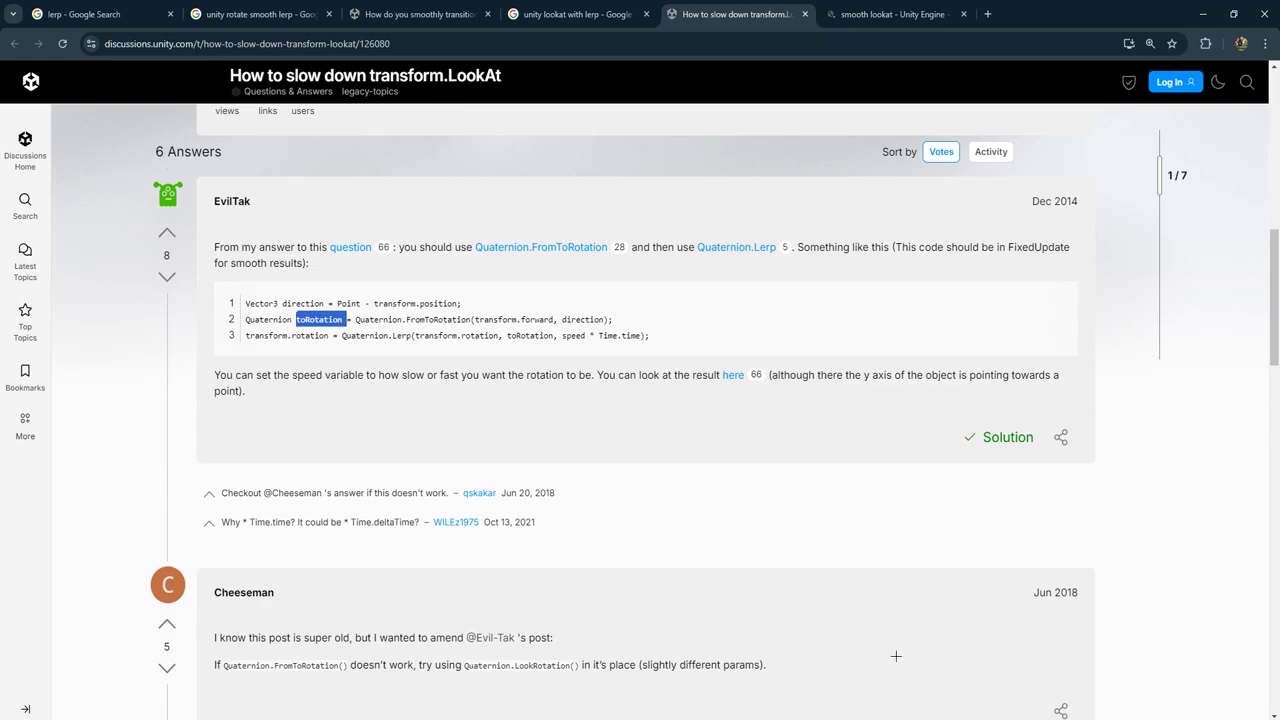
pyautogui.hotkey('alt', 'Tab')
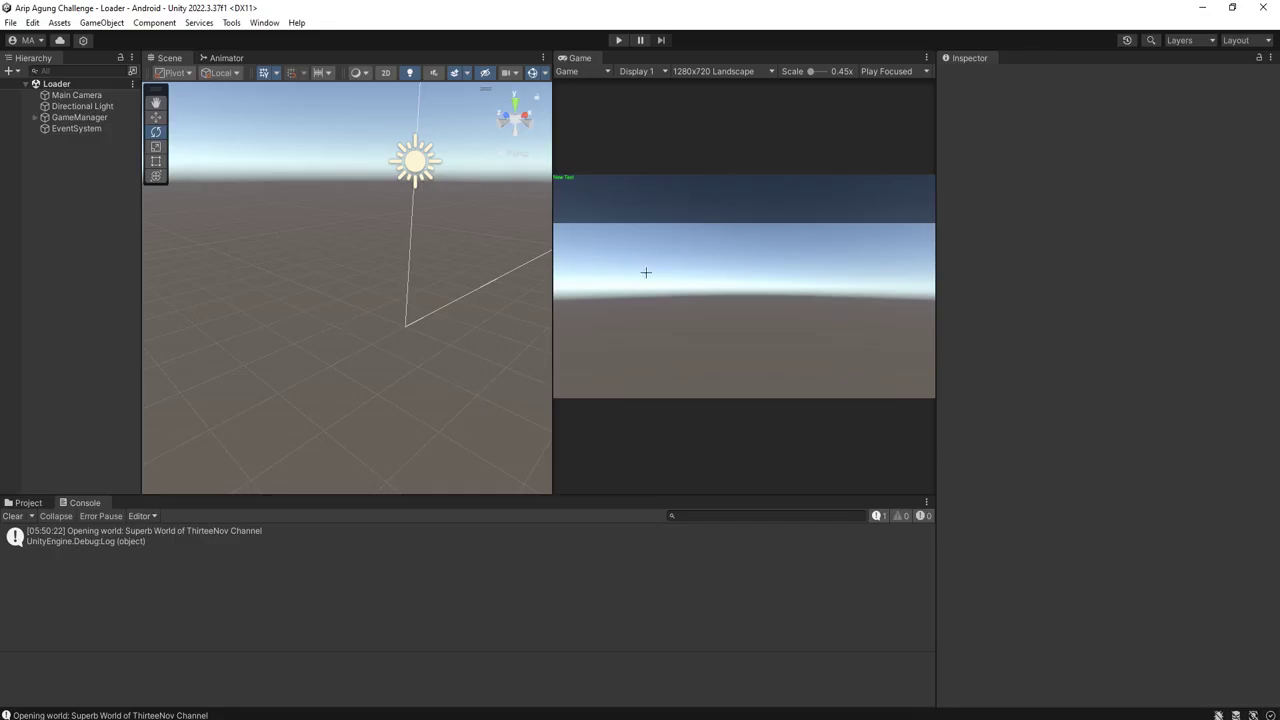
# Step: Start play mode, minimize the music player, and enter a world from the main menu
pyautogui.click(618, 40)
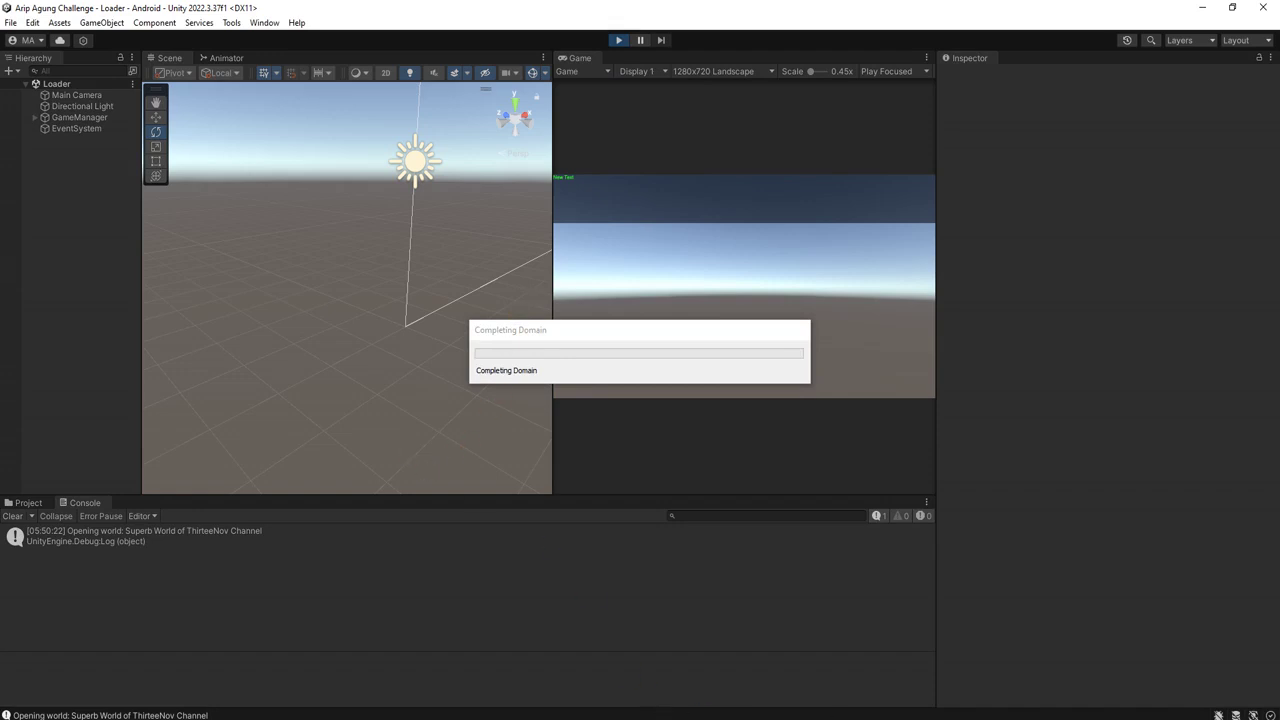
pyautogui.hotkey('alt', 'Tab')
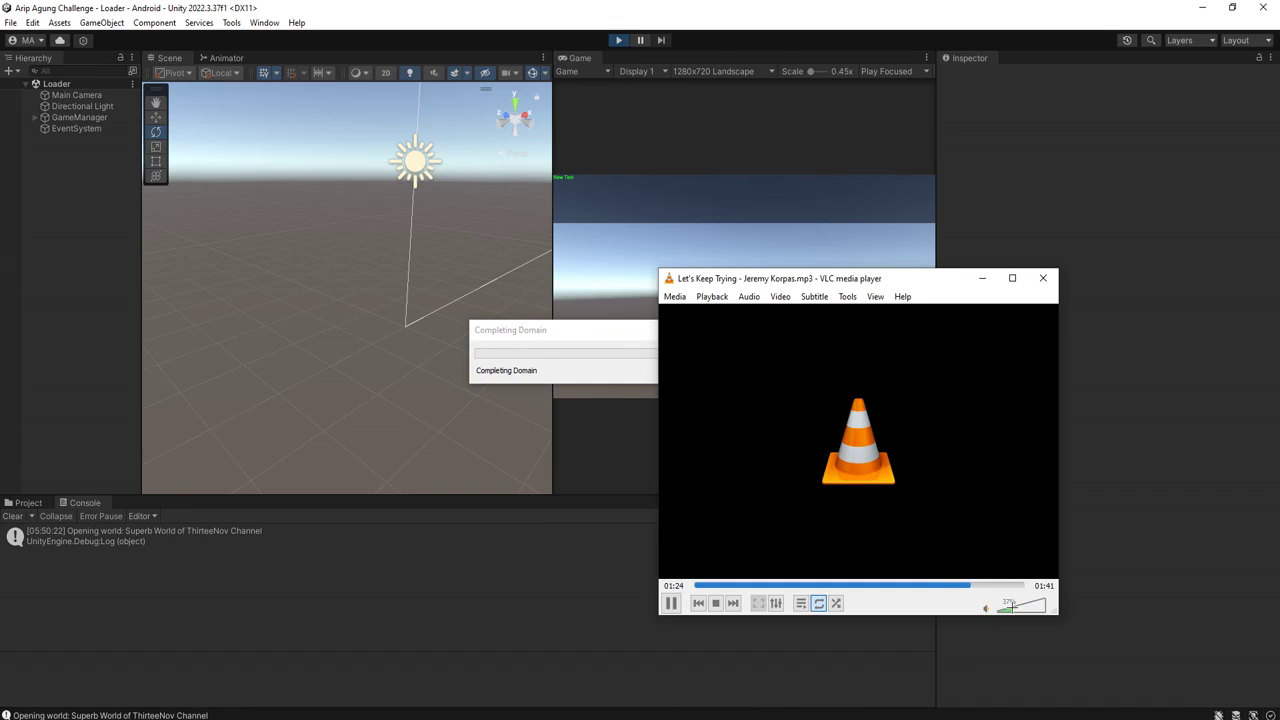
pyautogui.click(982, 279)
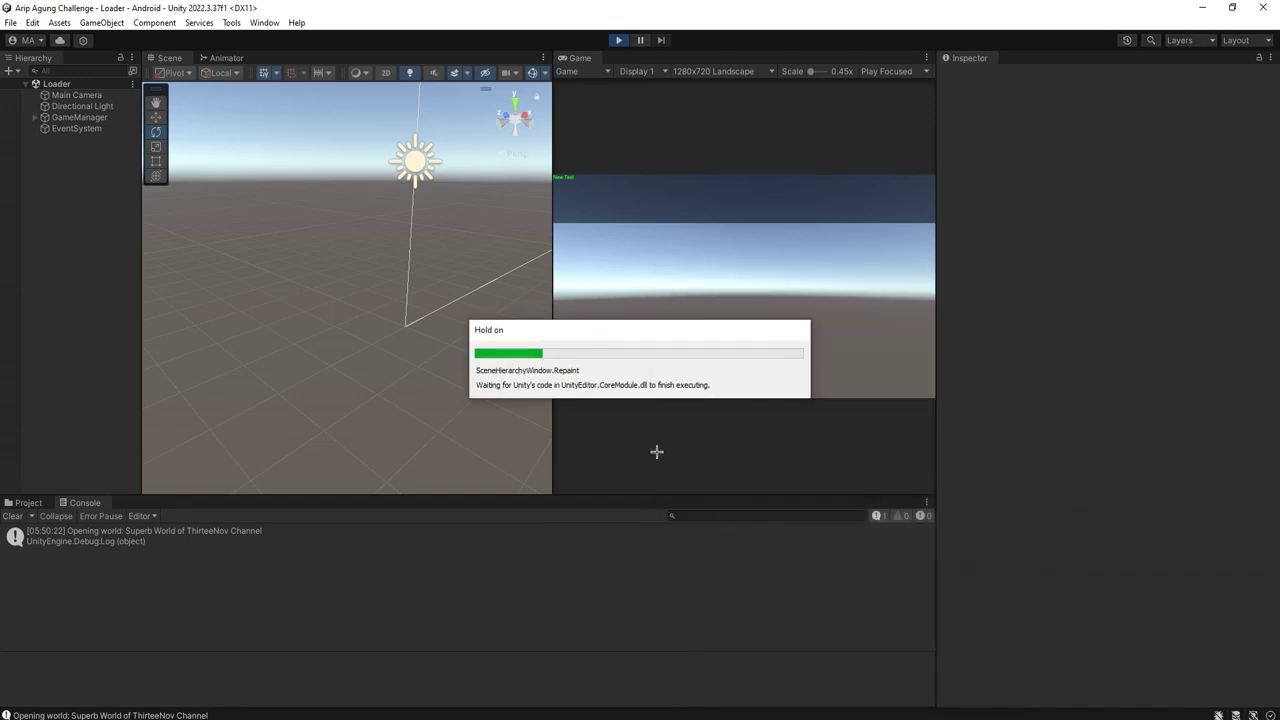
pyautogui.click(756, 268)
pyautogui.click(690, 262)
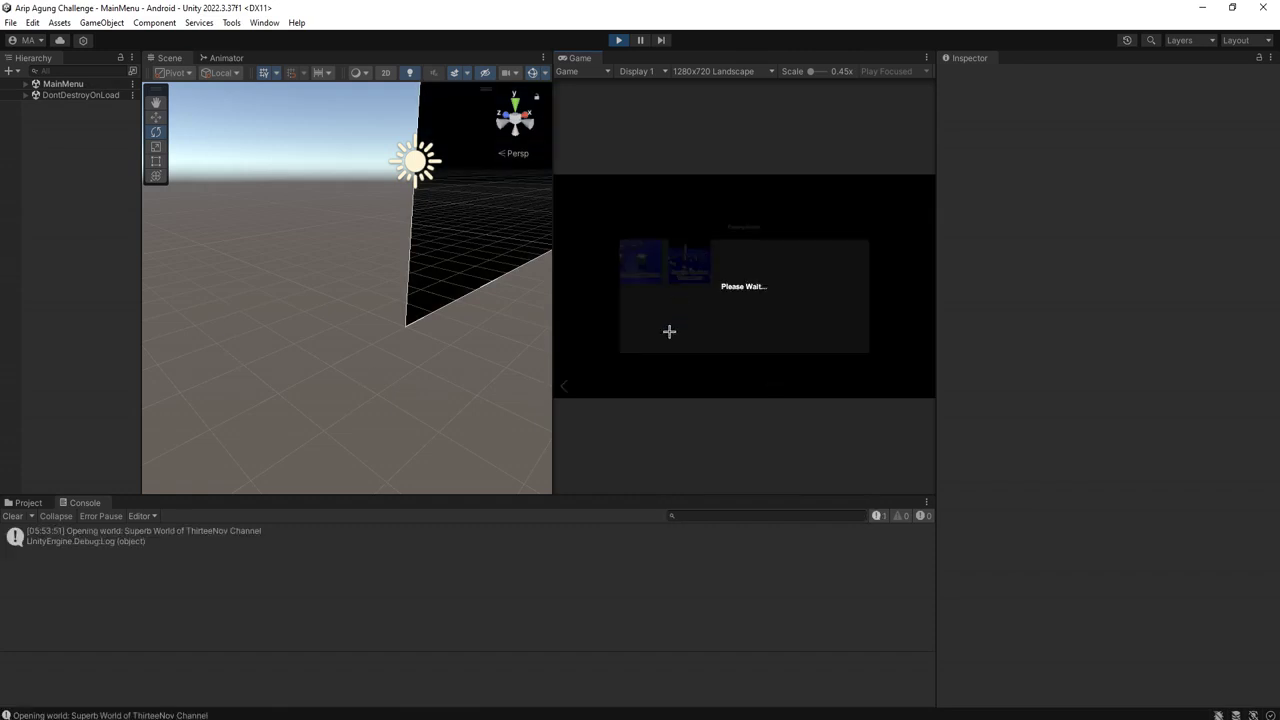
# Step: Expand PlayerRig in the Hierarchy and select CameraOrientation to watch its rotation
pyautogui.click(28, 84)
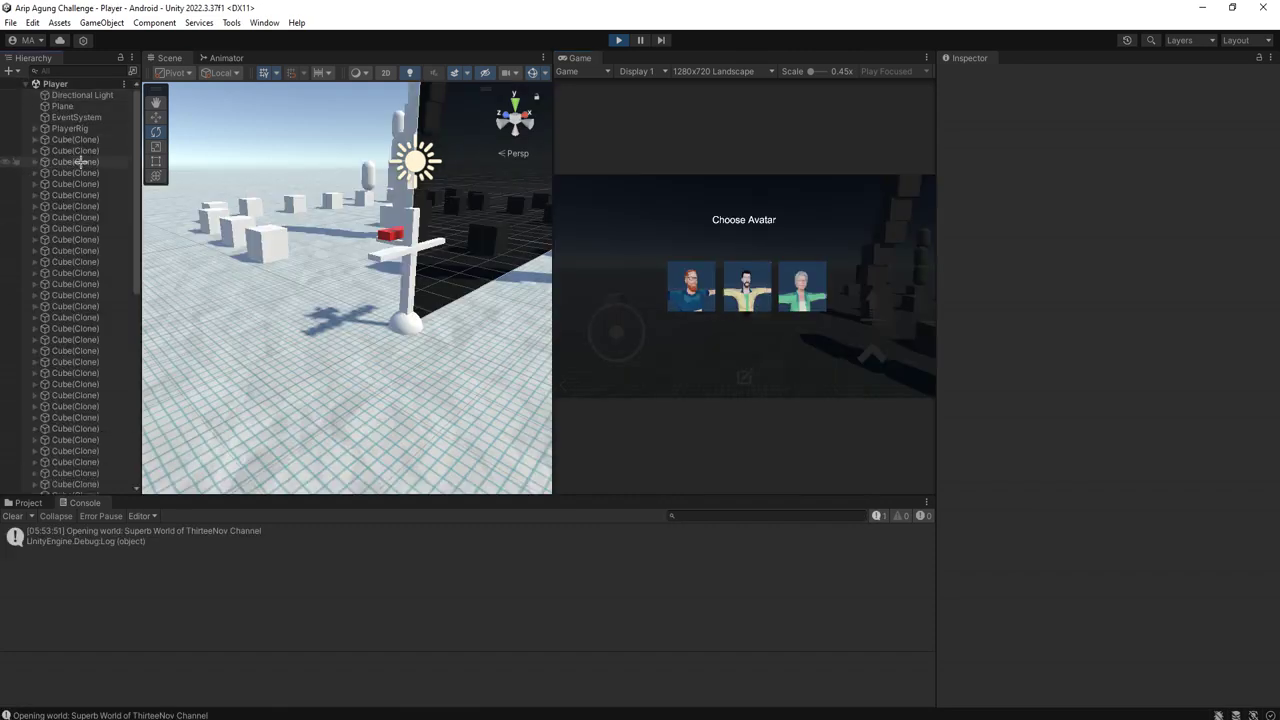
pyautogui.click(34, 128)
pyautogui.click(88, 150)
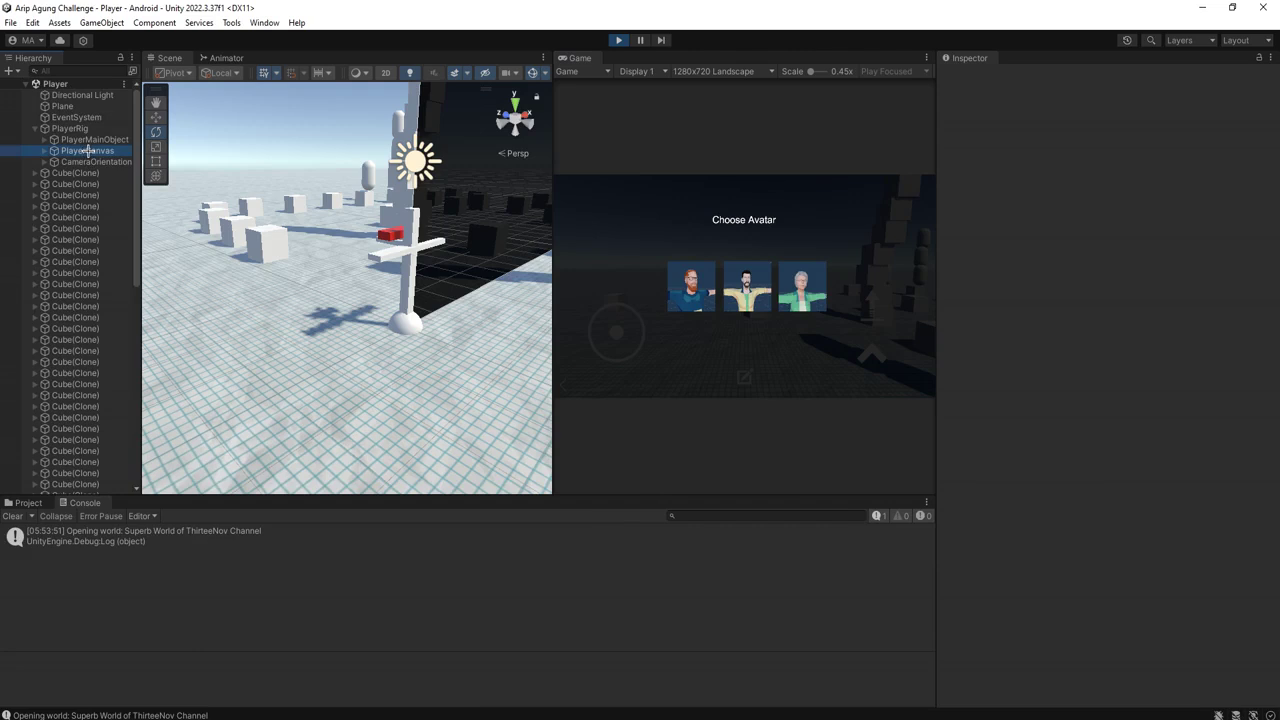
pyautogui.click(90, 161)
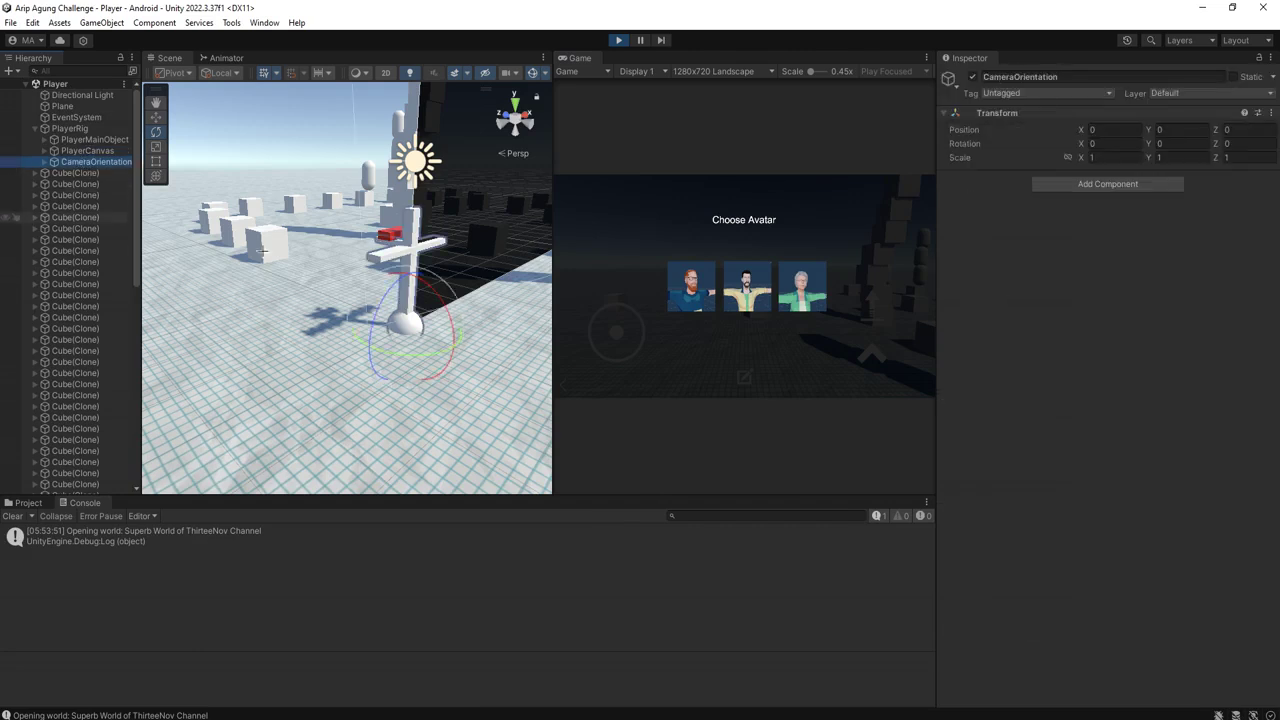
# Step: Choose the first avatar, turn the camera left and walk the character with the joystick
pyautogui.click(692, 300)
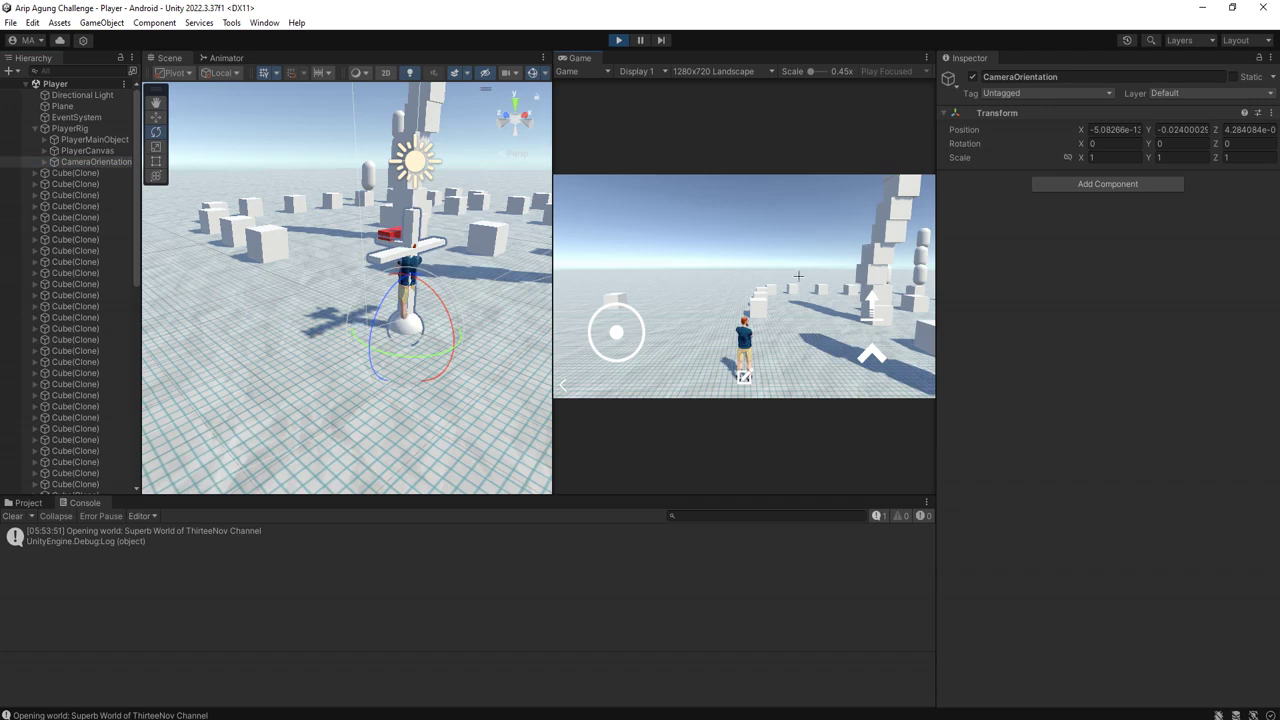
pyautogui.moveTo(793, 275); pyautogui.dragTo(581, 287)
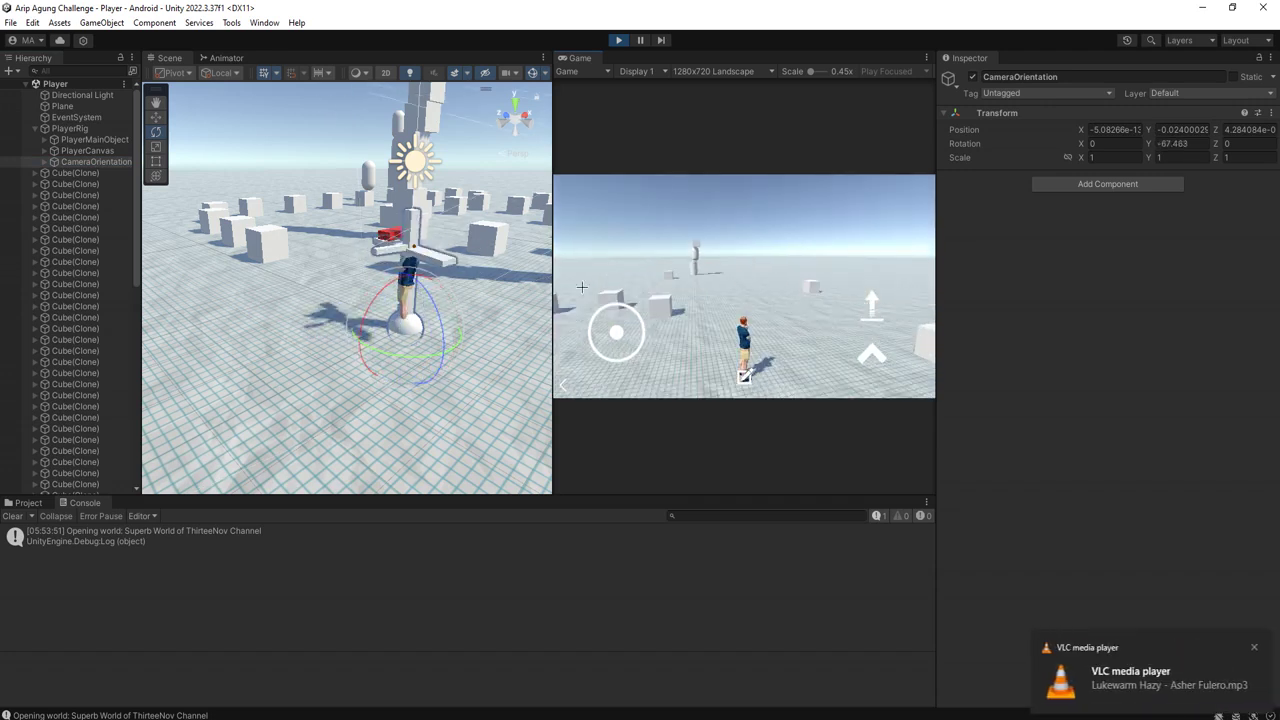
pyautogui.moveTo(617, 338)
pyautogui.mouseDown()
pyautogui.moveTo(621, 416)
pyautogui.moveTo(686, 283)
pyautogui.moveTo(533, 554)
pyautogui.mouseUp()
pyautogui.hotkey('alt', 'Tab')
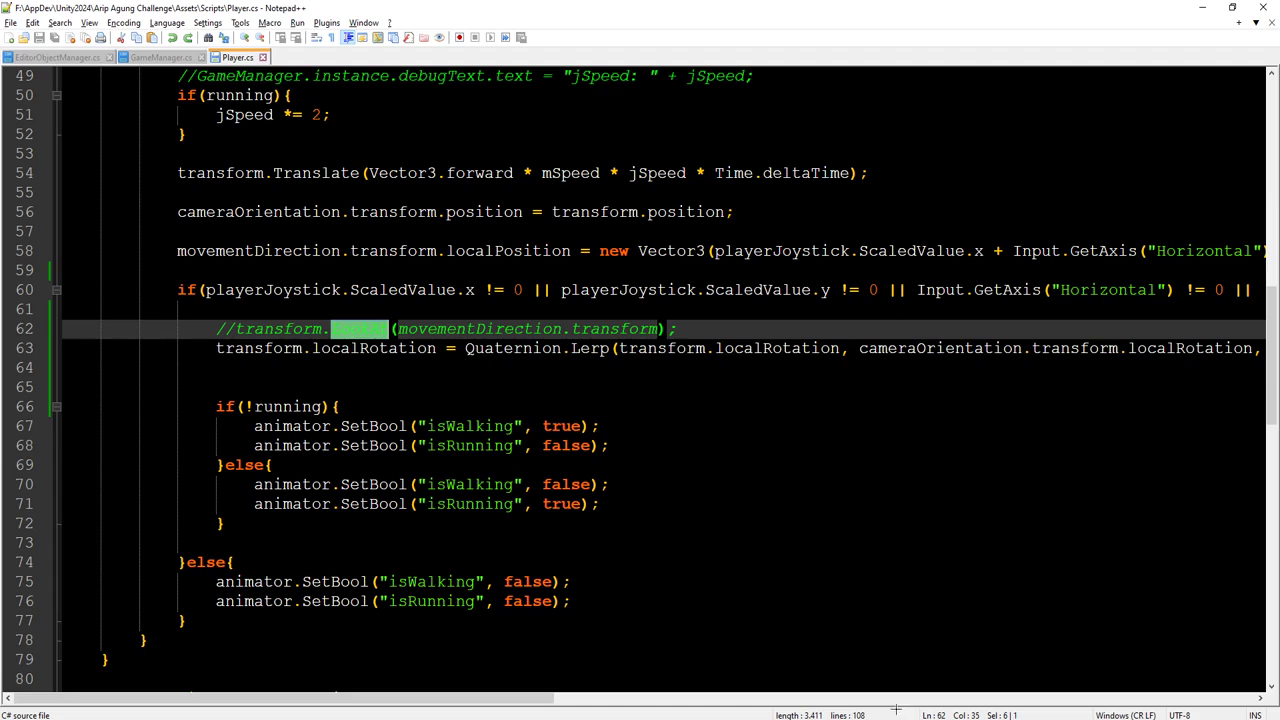
# Step: Examine 'transform' in the commented-out LookAt call on line 62 of Player.cs
pyautogui.click(270, 328)
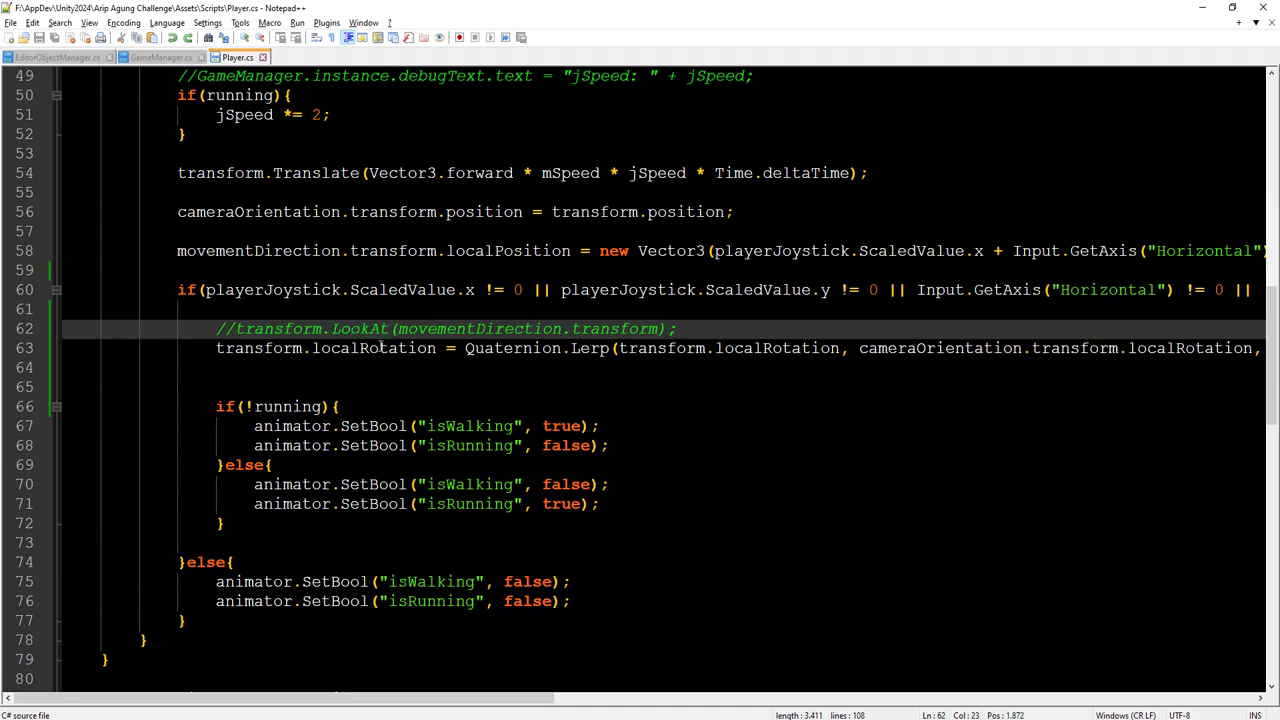
pyautogui.doubleClick(360, 330)
pyautogui.press('Left')
pyautogui.hotkey('ctrl', 'Left')
pyautogui.hotkey('ctrl', 'Left')
pyautogui.hotkey('ctrl', 'shift', 'Right')
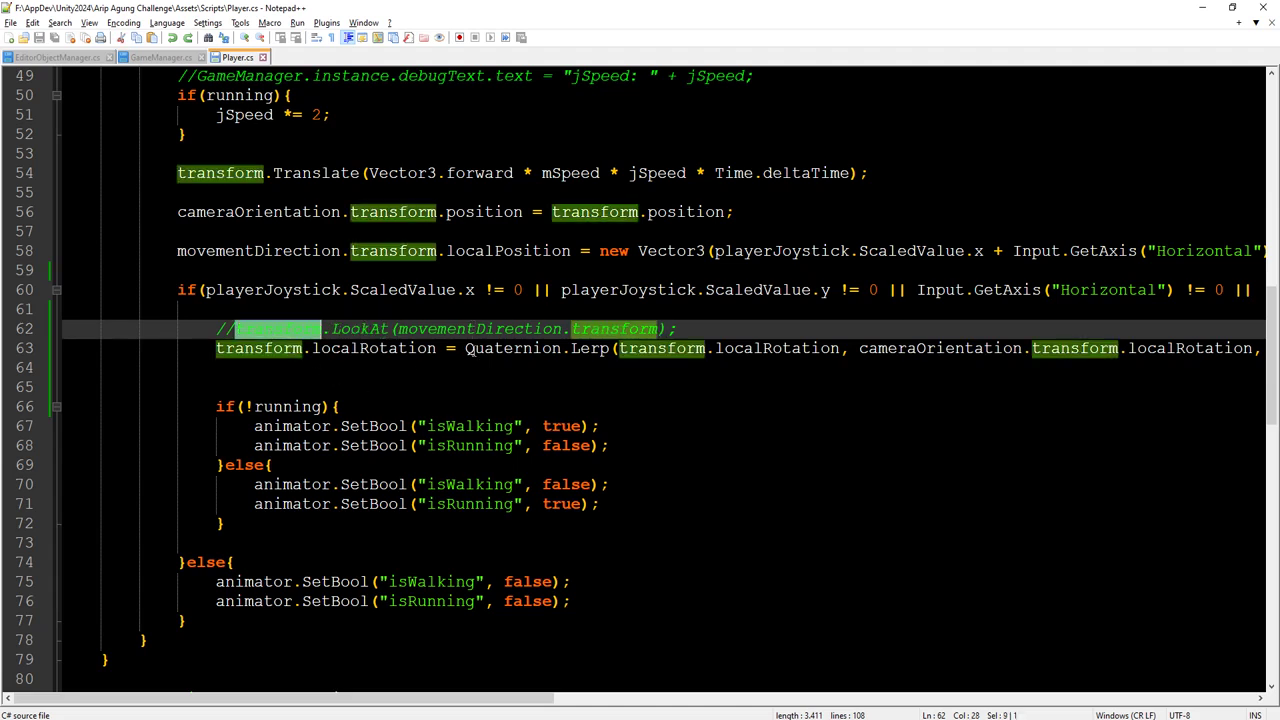
pyautogui.hotkey('alt', 'Tab')
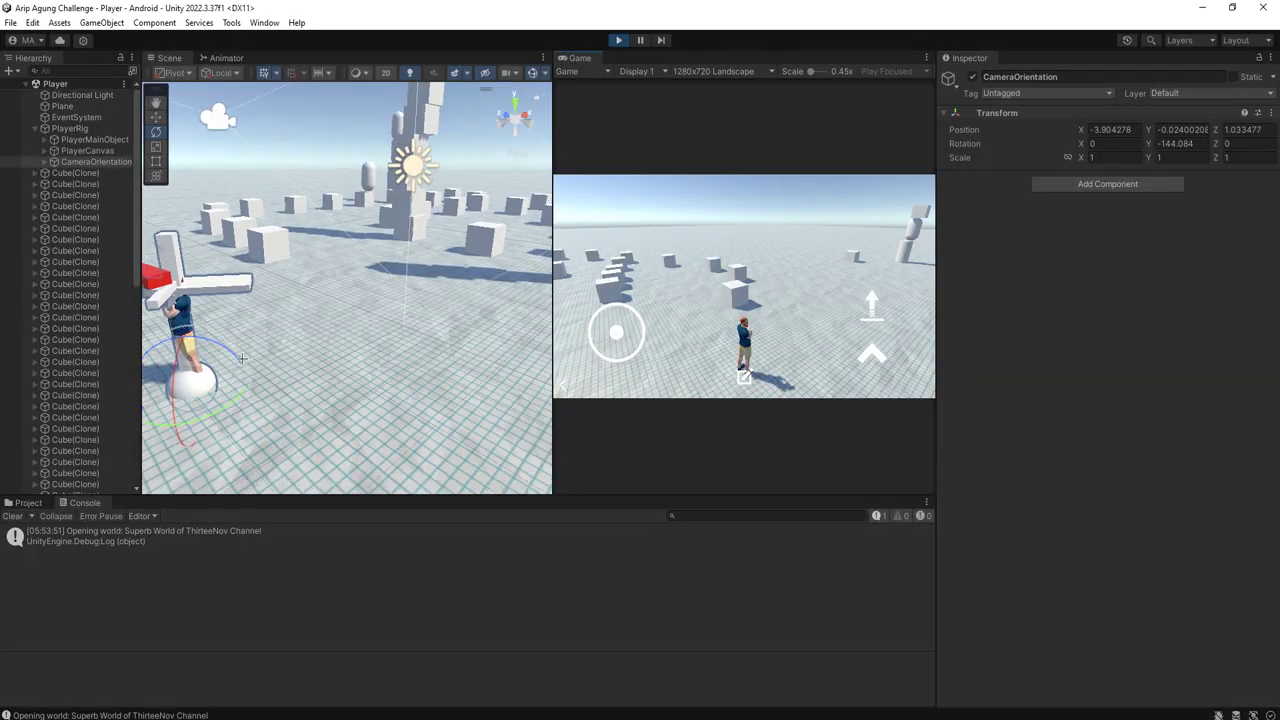
# Step: Walk the character forward and backward while swinging the camera, then stop play mode
pyautogui.click(608, 329)
pyautogui.moveTo(608, 329); pyautogui.dragTo(594, 460)
pyautogui.moveTo(717, 324); pyautogui.dragTo(744, 330)
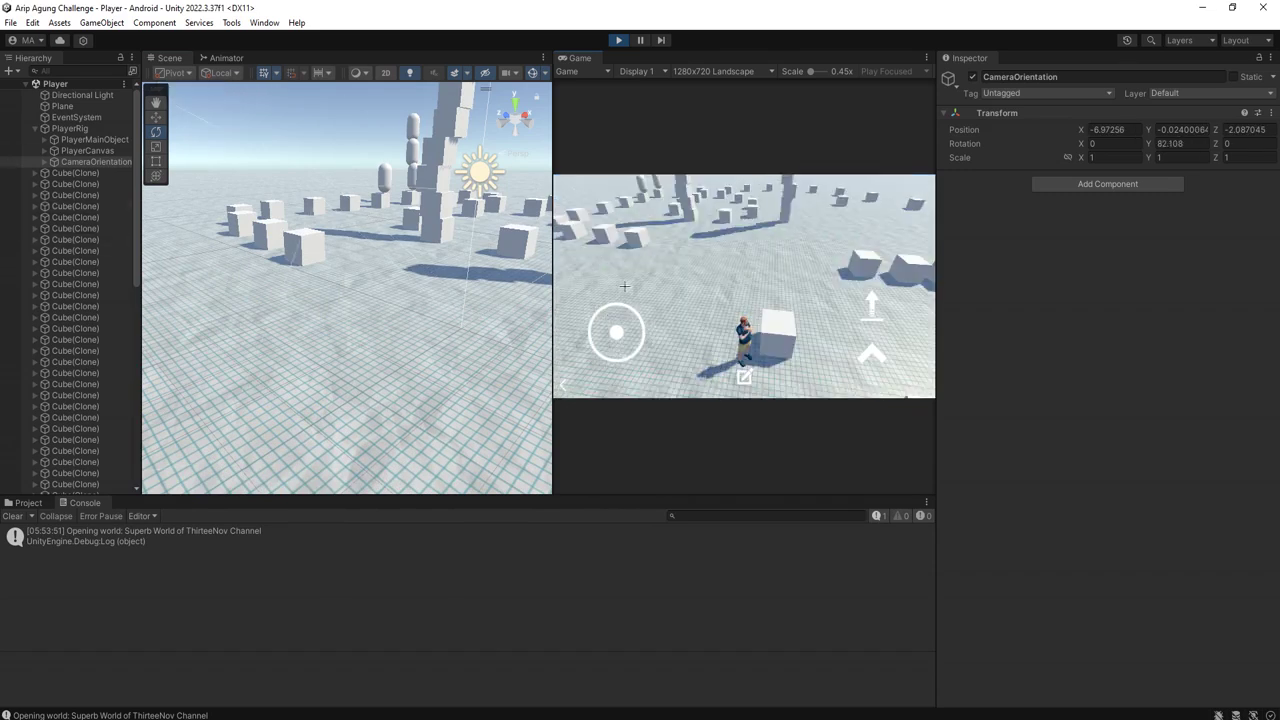
pyautogui.moveTo(620, 340); pyautogui.dragTo(558, 492)
pyautogui.scroll(-3, 353, 397)
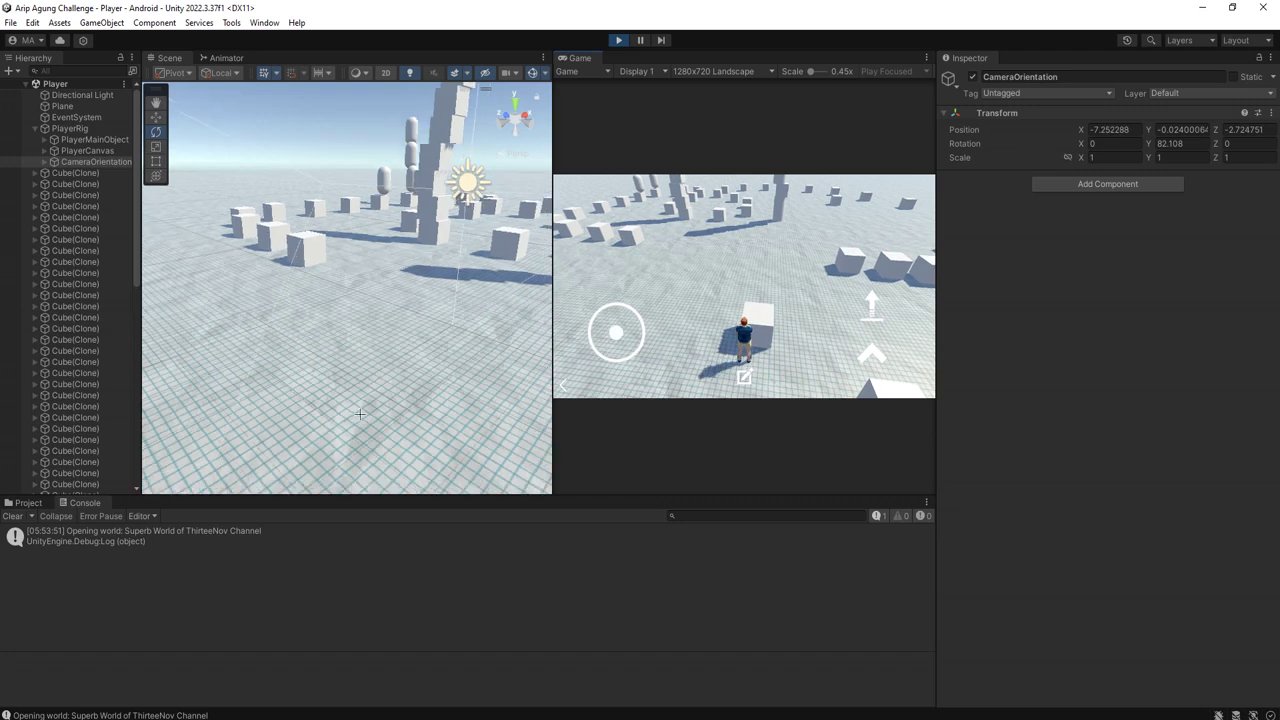
pyautogui.scroll(3, 353, 397)
pyautogui.moveTo(616, 332)
pyautogui.mouseDown()
pyautogui.moveTo(599, 438)
pyautogui.moveTo(422, 143)
pyautogui.mouseUp()
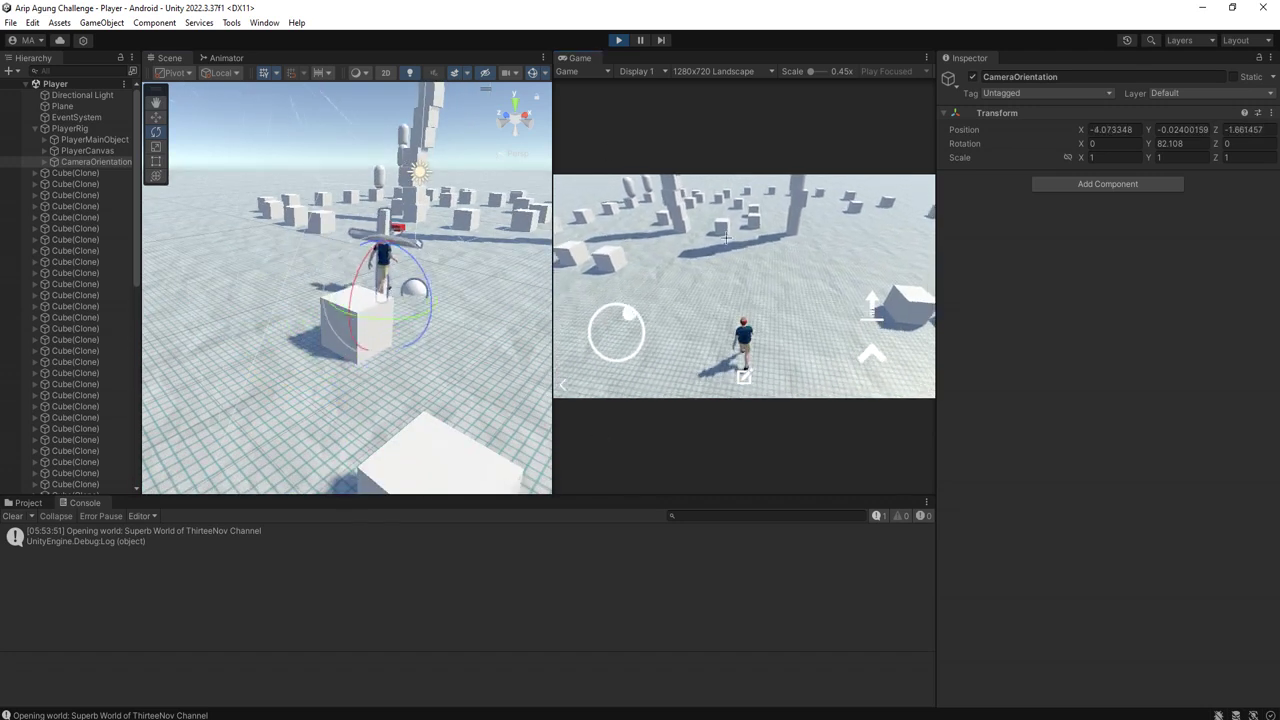
pyautogui.click(619, 40)
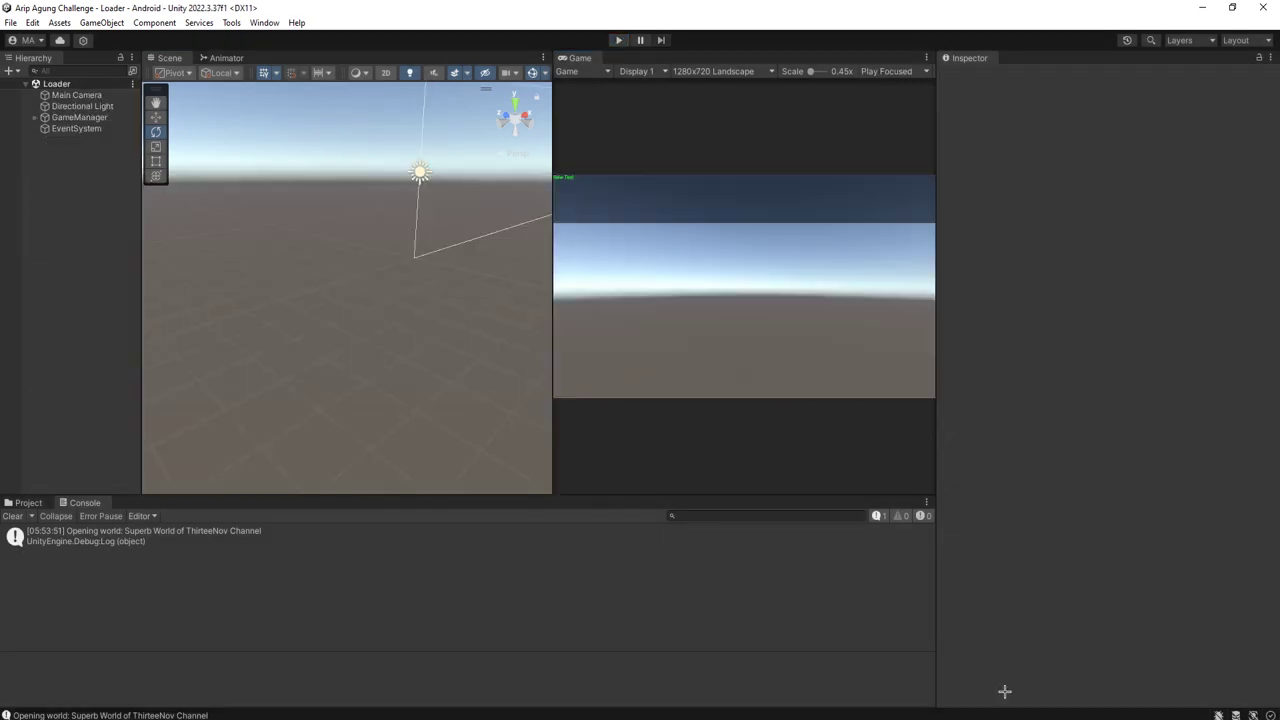
pyautogui.hotkey('alt', 'Tab')
# Step: Remove the // comment marks from the LookAt call on line 62
pyautogui.click(234, 329)
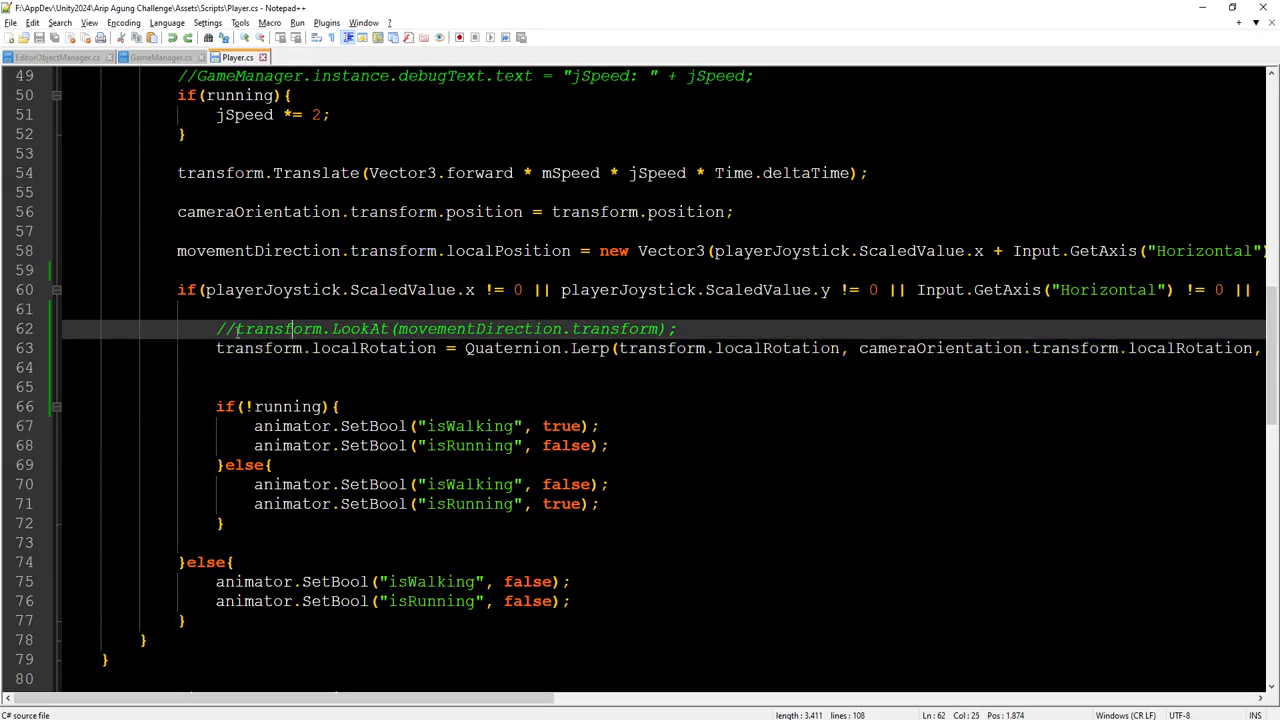
pyautogui.press('BackSpace')
pyautogui.press('BackSpace')
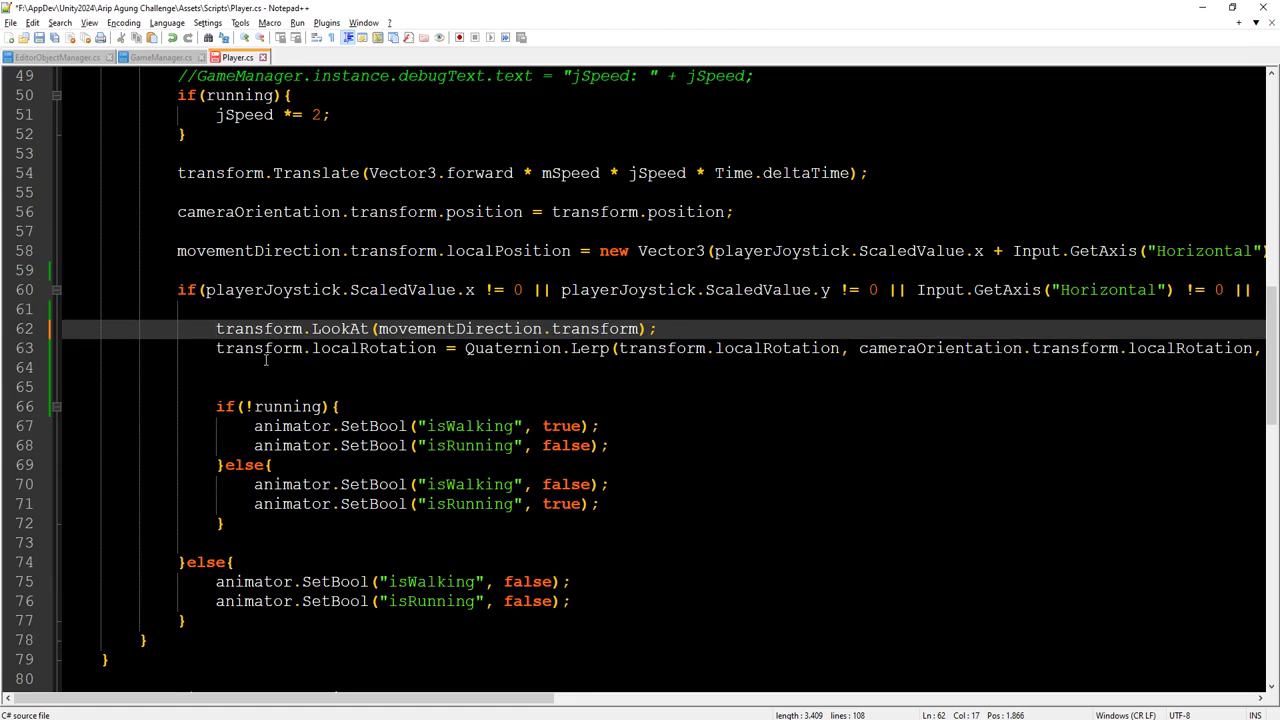
pyautogui.doubleClick(258, 329)
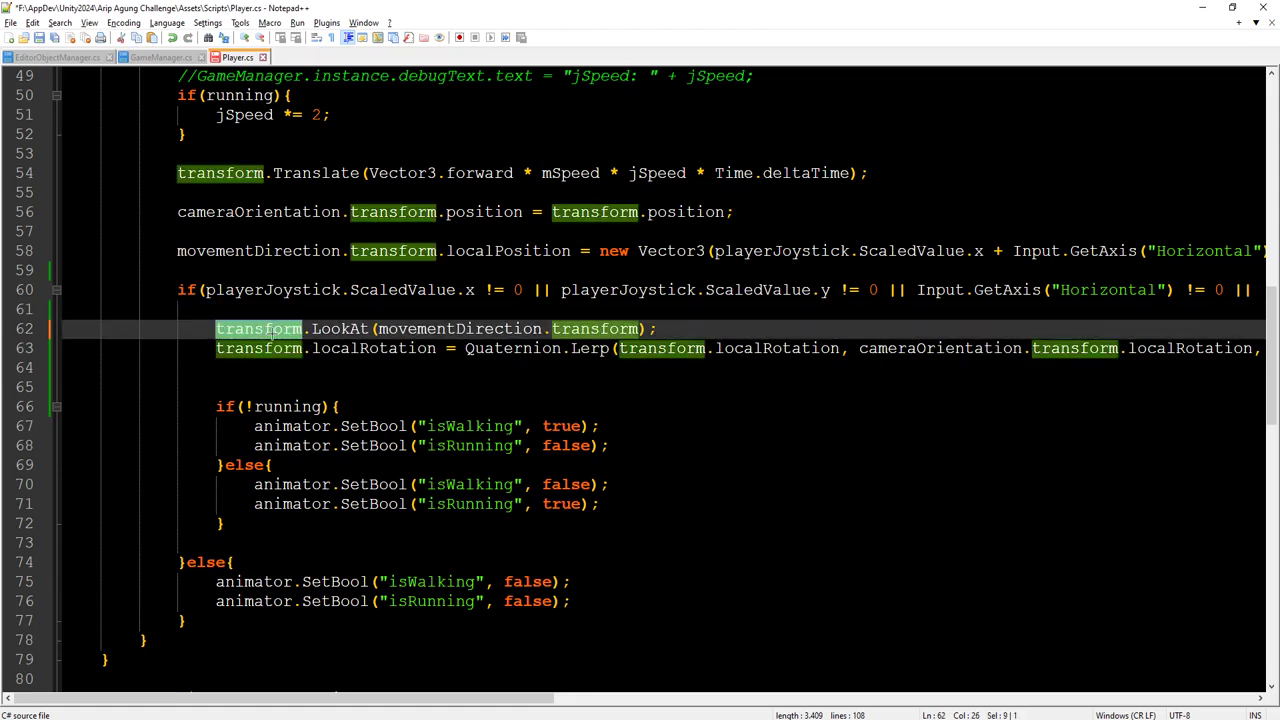
pyautogui.click(270, 331)
pyautogui.click(321, 329)
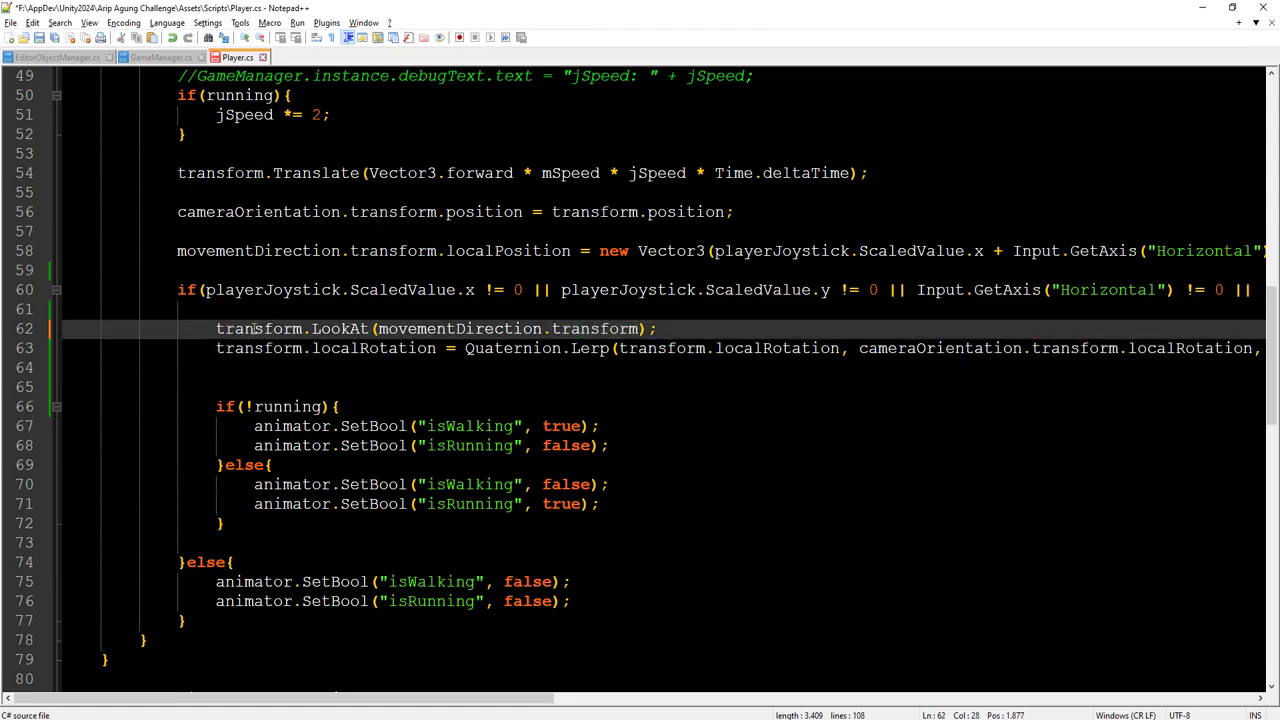
pyautogui.doubleClick(248, 330)
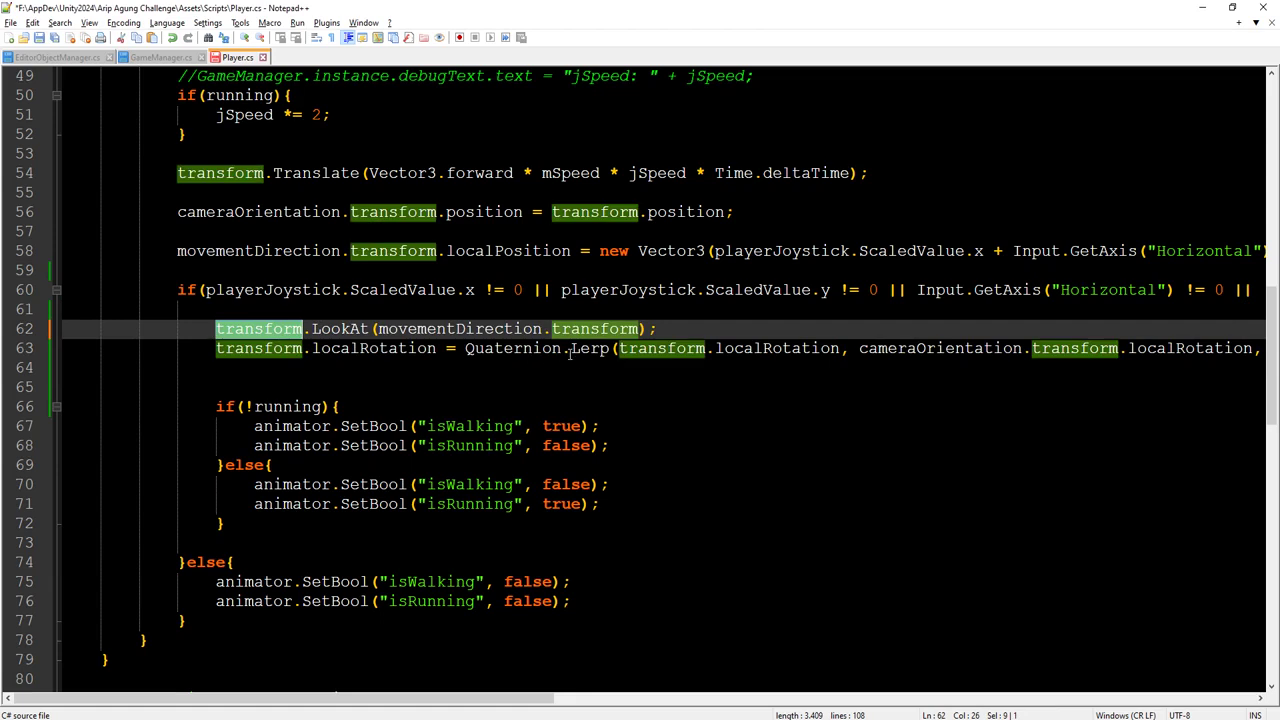
# Step: Copy 'cameraOrientation.' from line 63 and paste it before transform.LookAt on line 62
pyautogui.click(657, 348)
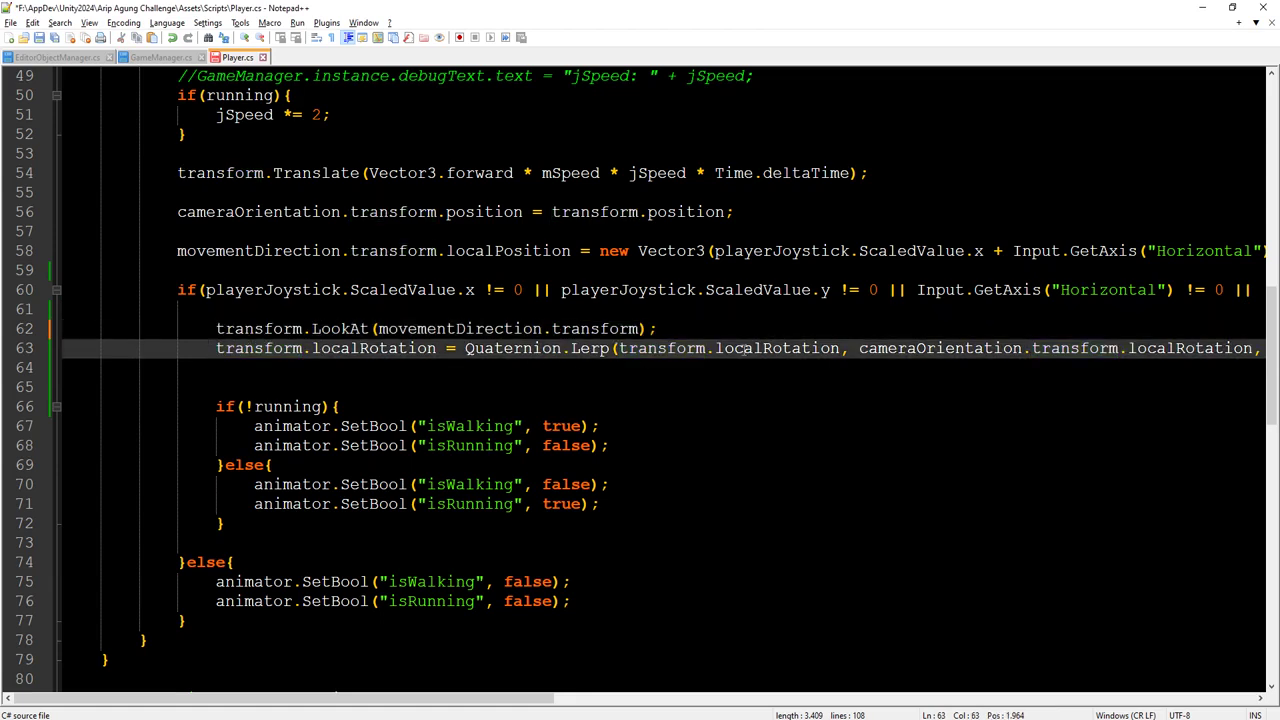
pyautogui.moveTo(860, 349); pyautogui.dragTo(1119, 343)
pyautogui.hotkey('ctrl', 'c')
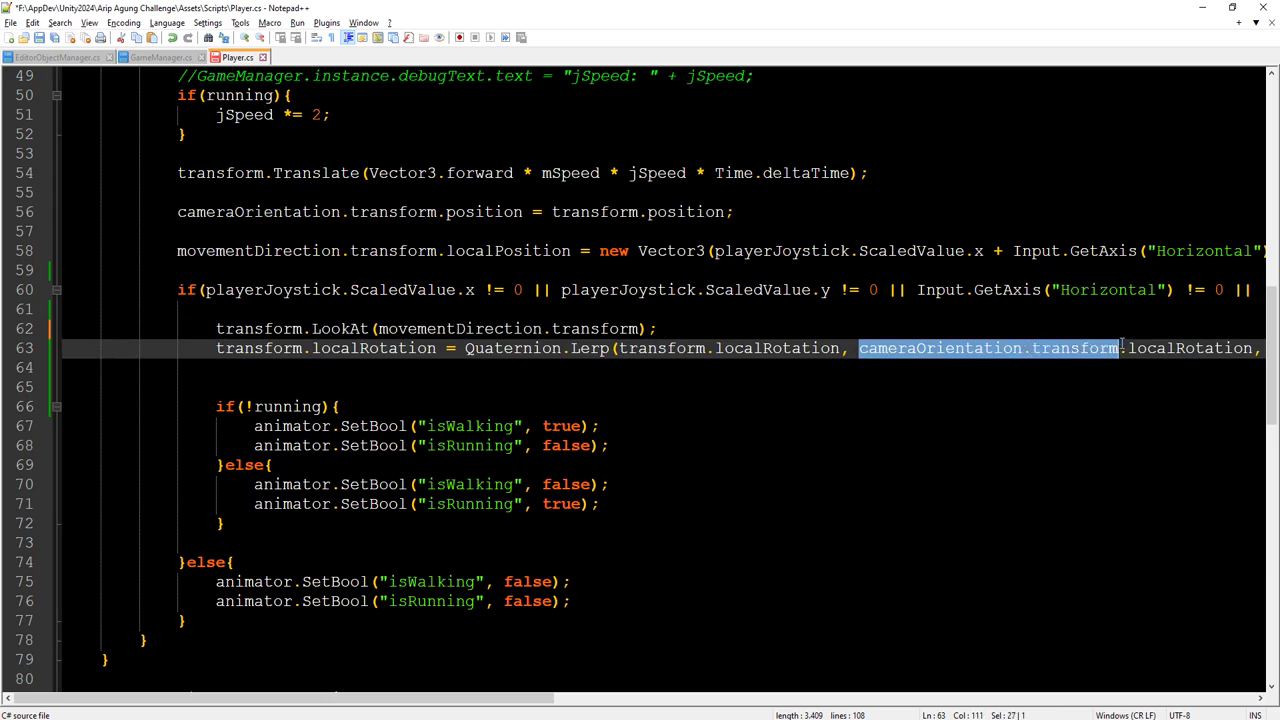
pyautogui.doubleClick(258, 329)
pyautogui.hotkey('ctrl', 'v')
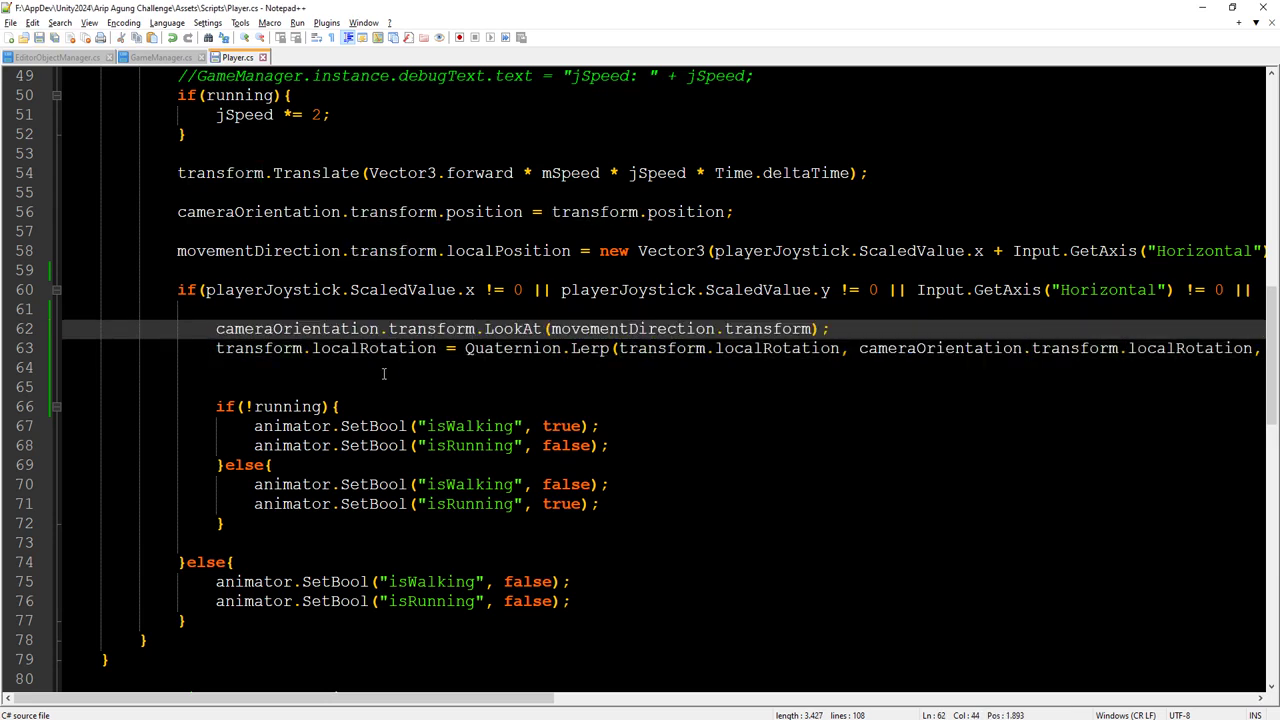
pyautogui.hotkey('alt', 'Tab')
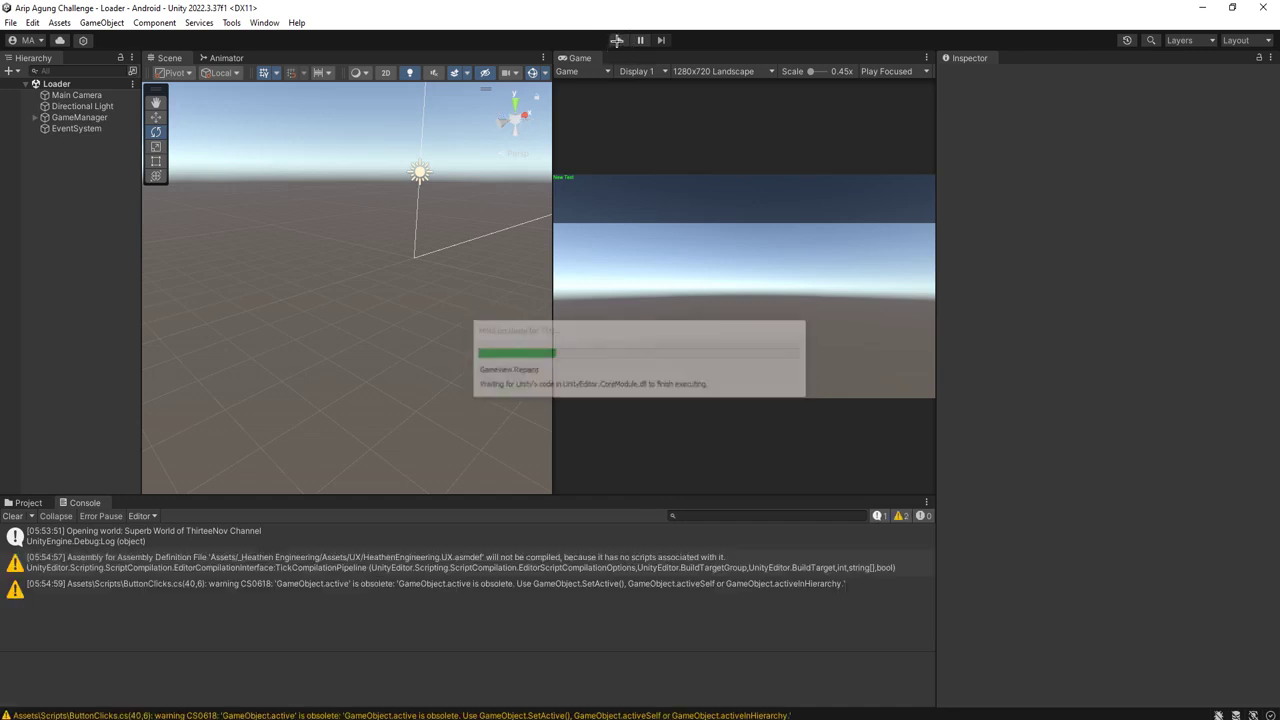
# Step: Start play mode, load a world and choose the yellow-shirt avatar
pyautogui.click(617, 40)
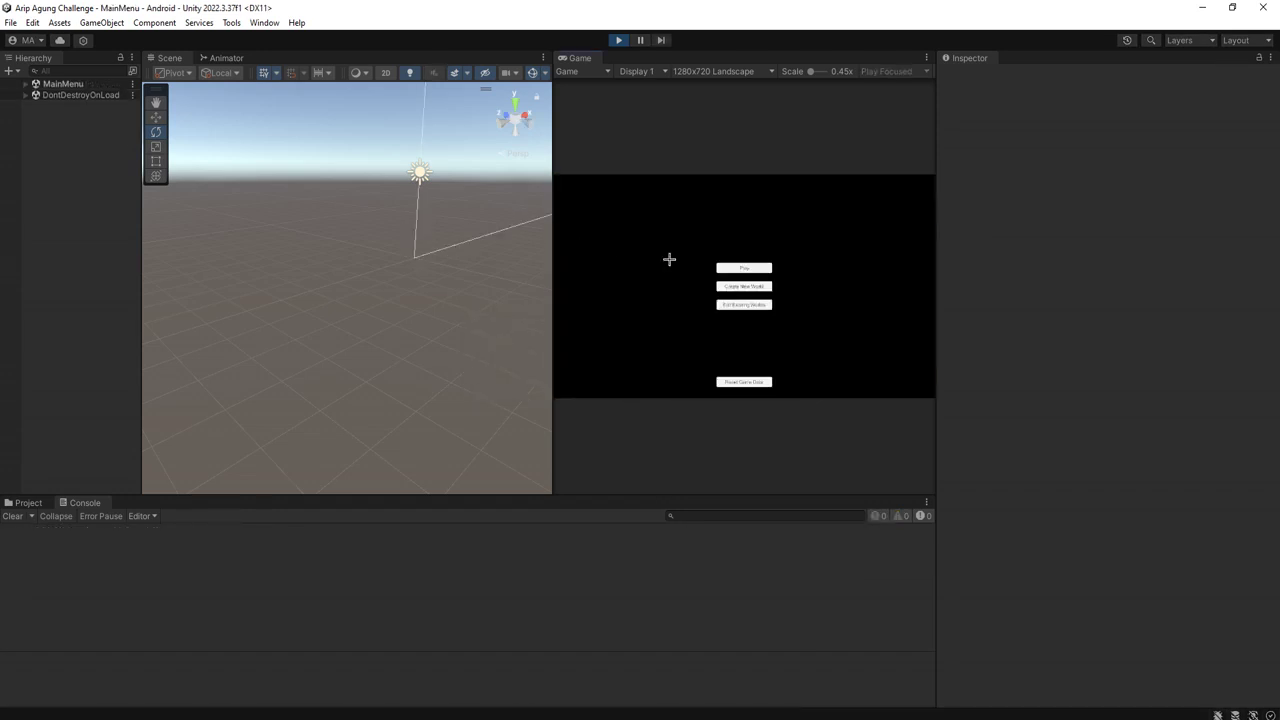
pyautogui.click(740, 268)
pyautogui.click(707, 266)
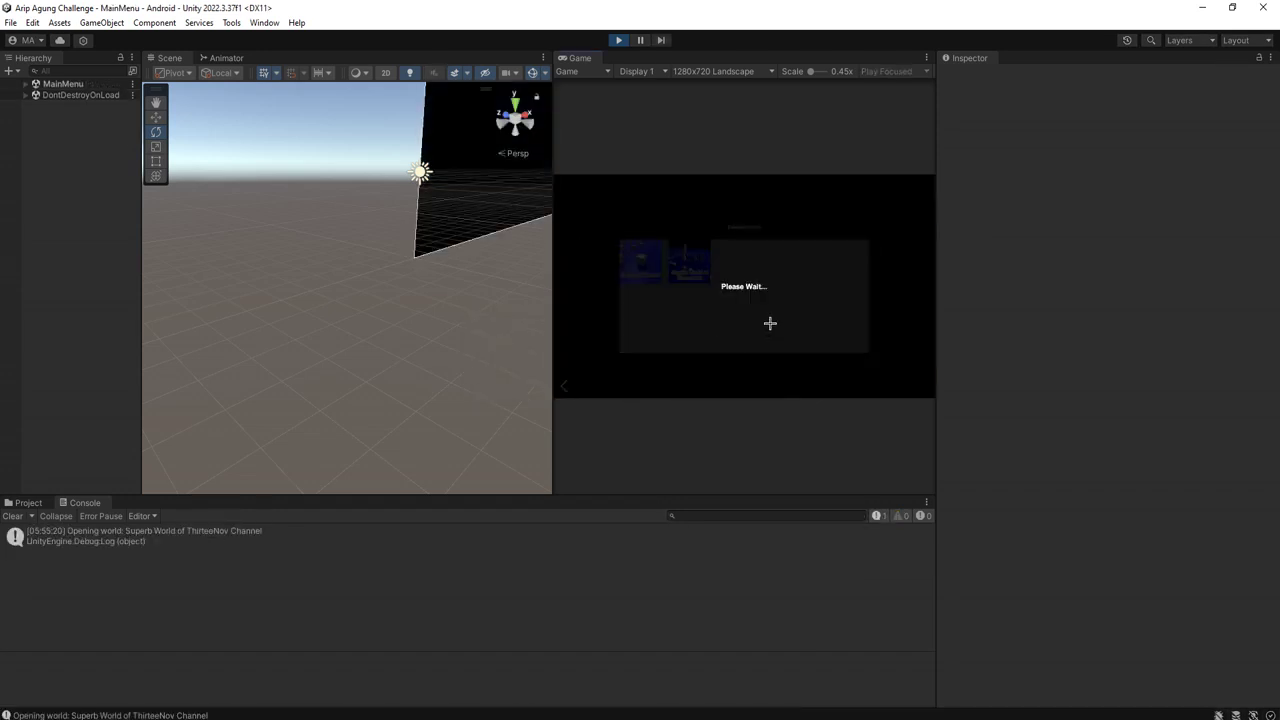
pyautogui.click(727, 309)
# Step: Walk and run the character across the cube field while swinging the camera, then stop play mode
pyautogui.moveTo(707, 293)
pyautogui.mouseDown()
pyautogui.moveTo(767, 292)
pyautogui.moveTo(588, 318)
pyautogui.moveTo(713, 338)
pyautogui.mouseUp()
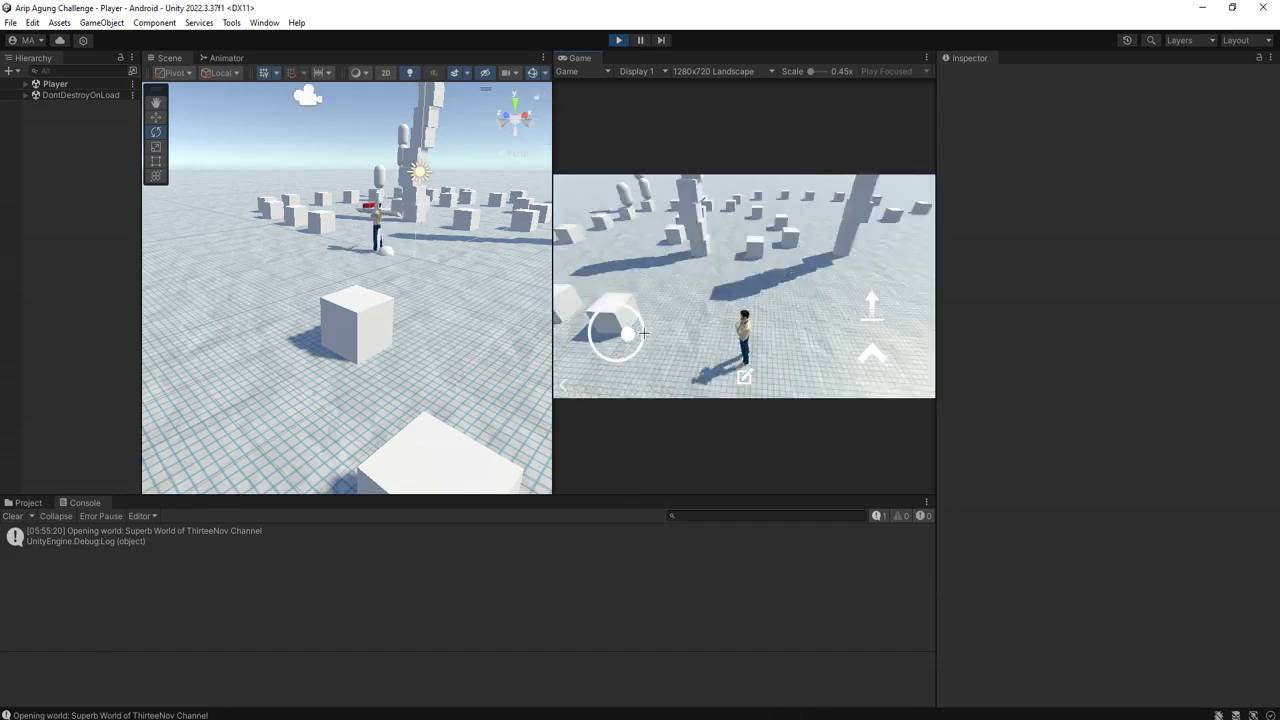
pyautogui.moveTo(636, 345)
pyautogui.mouseDown()
pyautogui.moveTo(531, 316)
pyautogui.moveTo(626, 344)
pyautogui.moveTo(742, 250)
pyautogui.mouseUp()
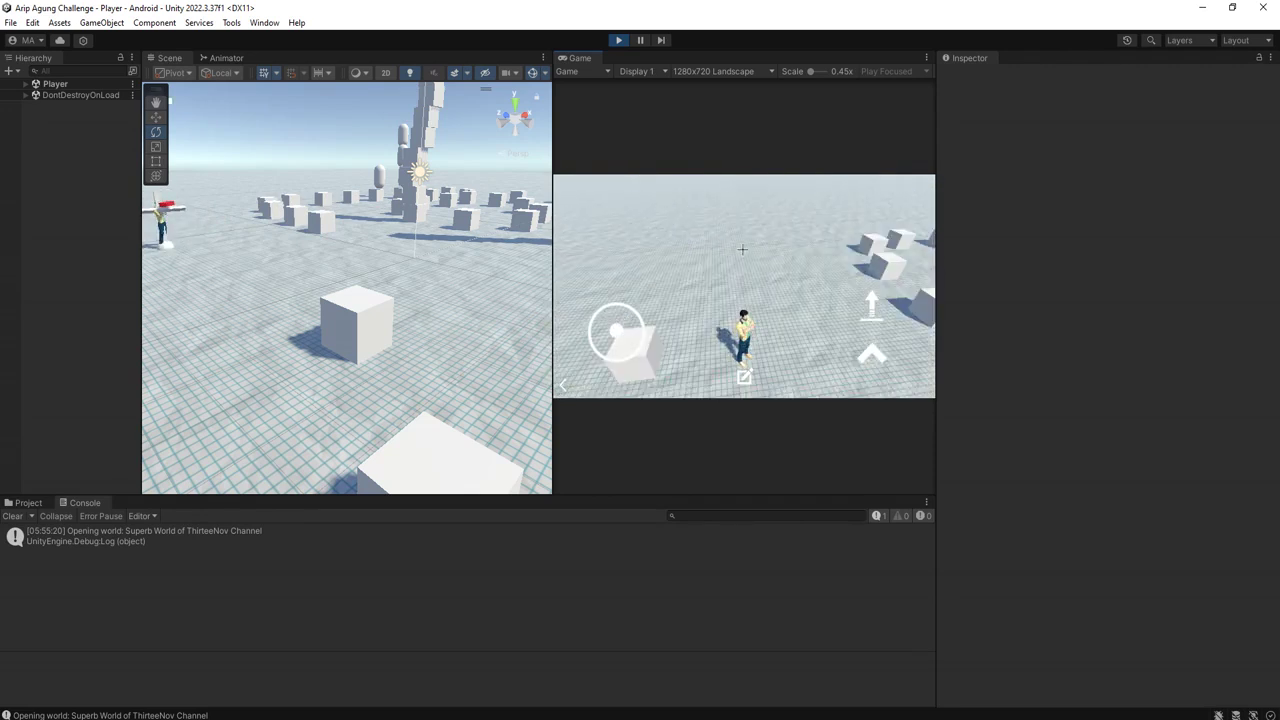
pyautogui.moveTo(626, 328); pyautogui.dragTo(627, 248)
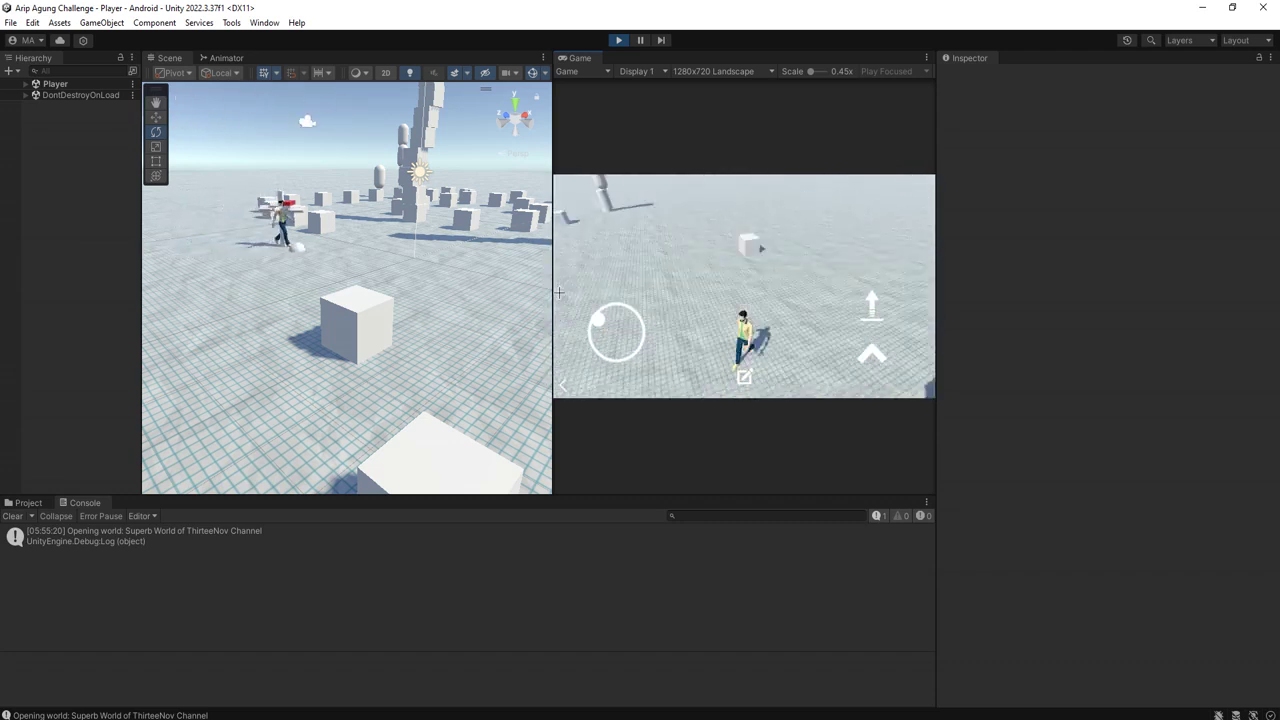
pyautogui.moveTo(627, 248); pyautogui.dragTo(731, 302)
pyautogui.moveTo(650, 347); pyautogui.dragTo(675, 430)
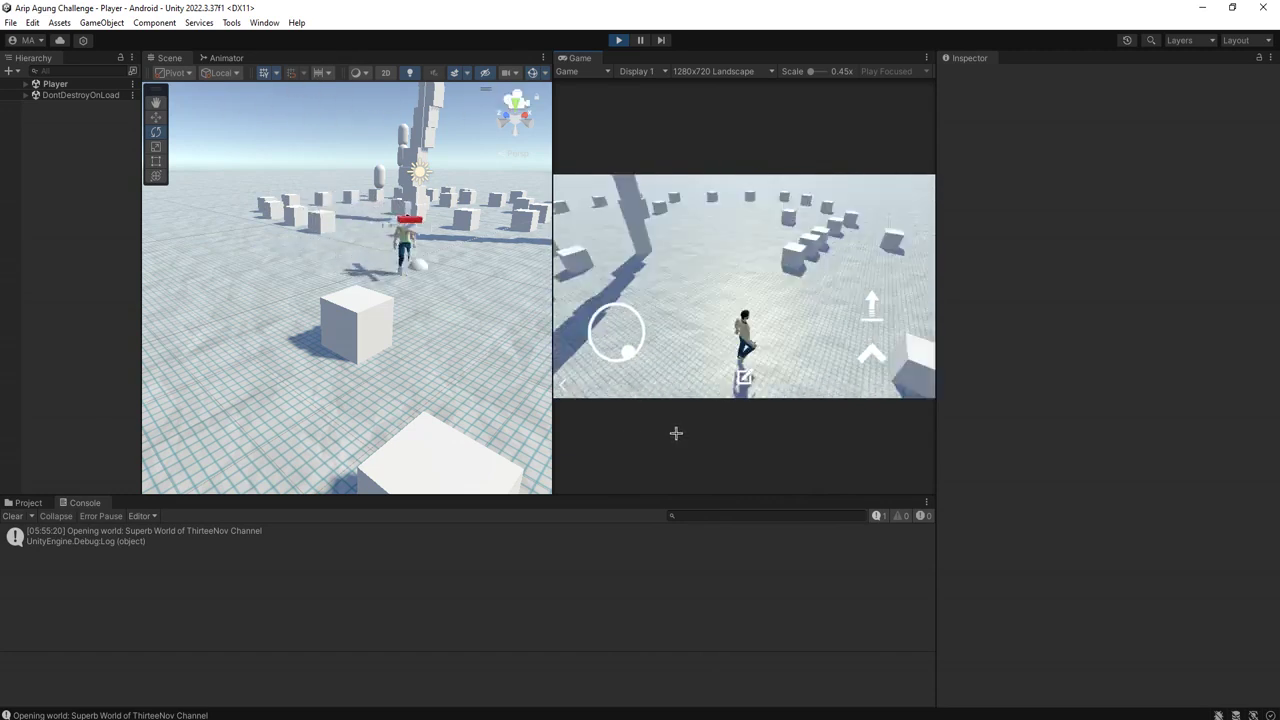
pyautogui.moveTo(675, 430); pyautogui.dragTo(674, 434)
pyautogui.click(622, 40)
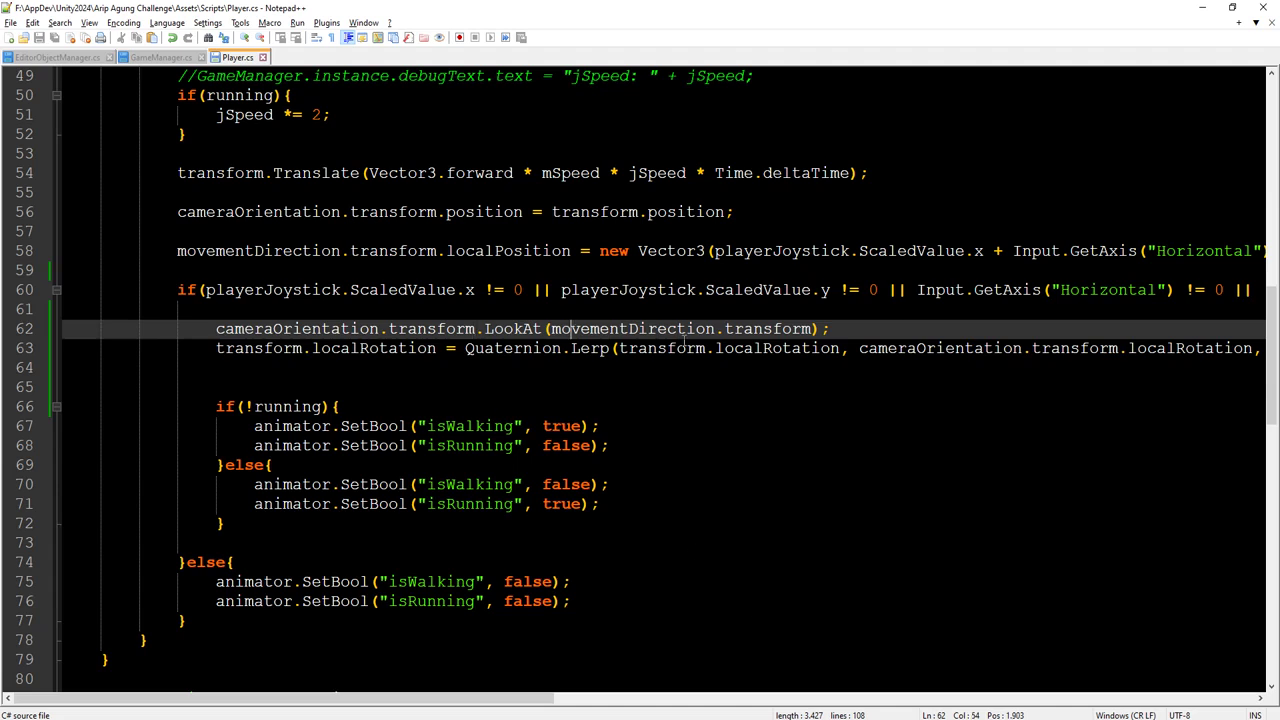
# Step: Review the Lerp line 63 and the new cameraOrientation LookAt line 62 in Player.cs
pyautogui.click(676, 343)
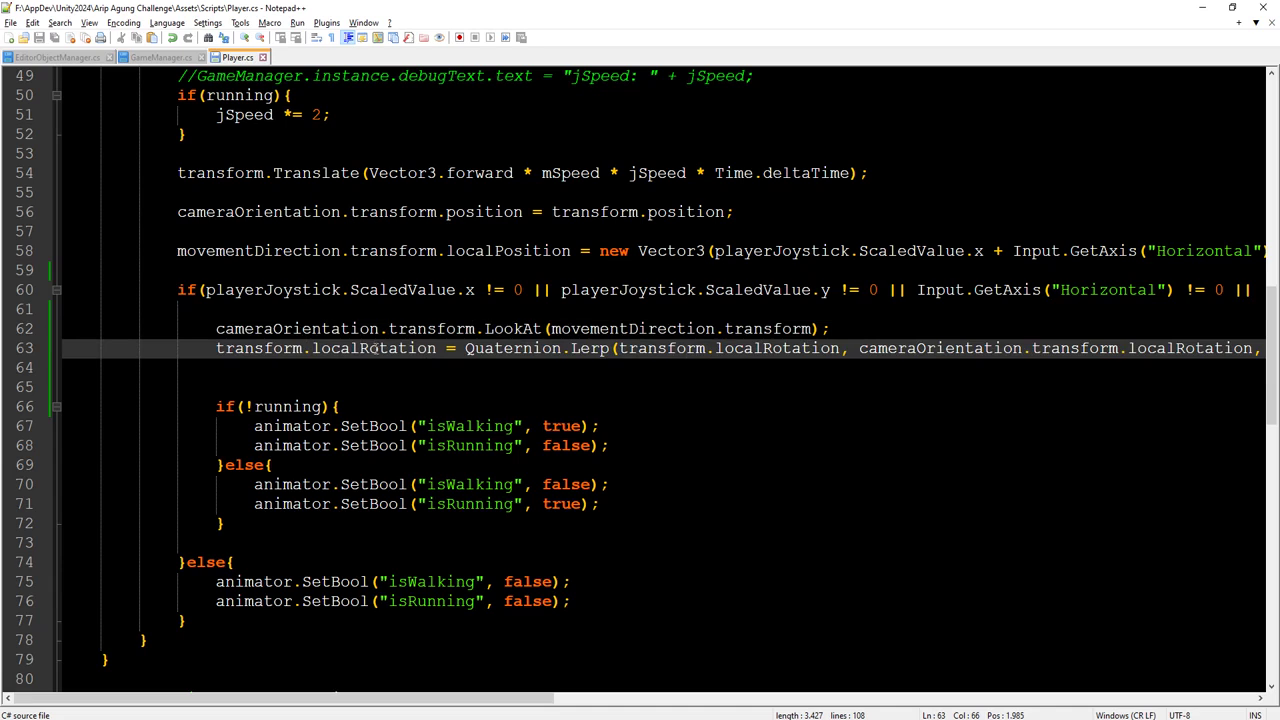
pyautogui.click(381, 332)
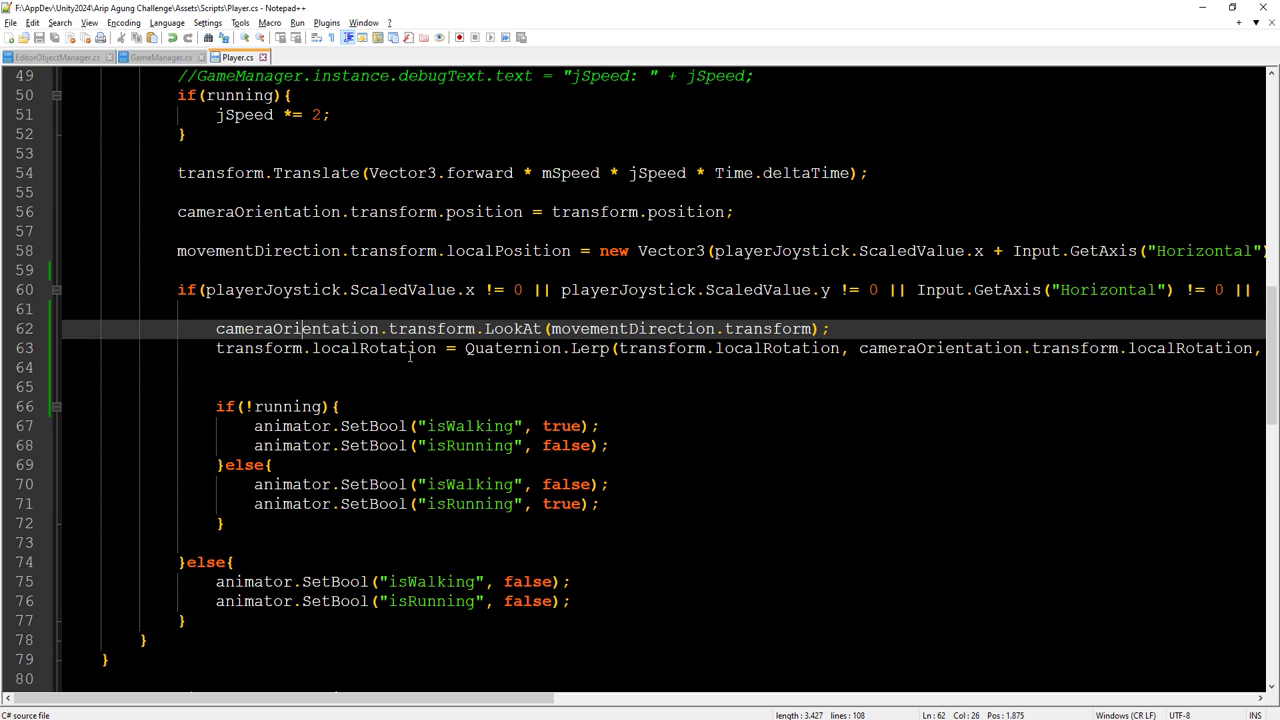
# Step: Walk the player with the on-screen joystick, frame and orbit it to check turning, then stop play mode
pyautogui.hotkey('alt', 'Tab')
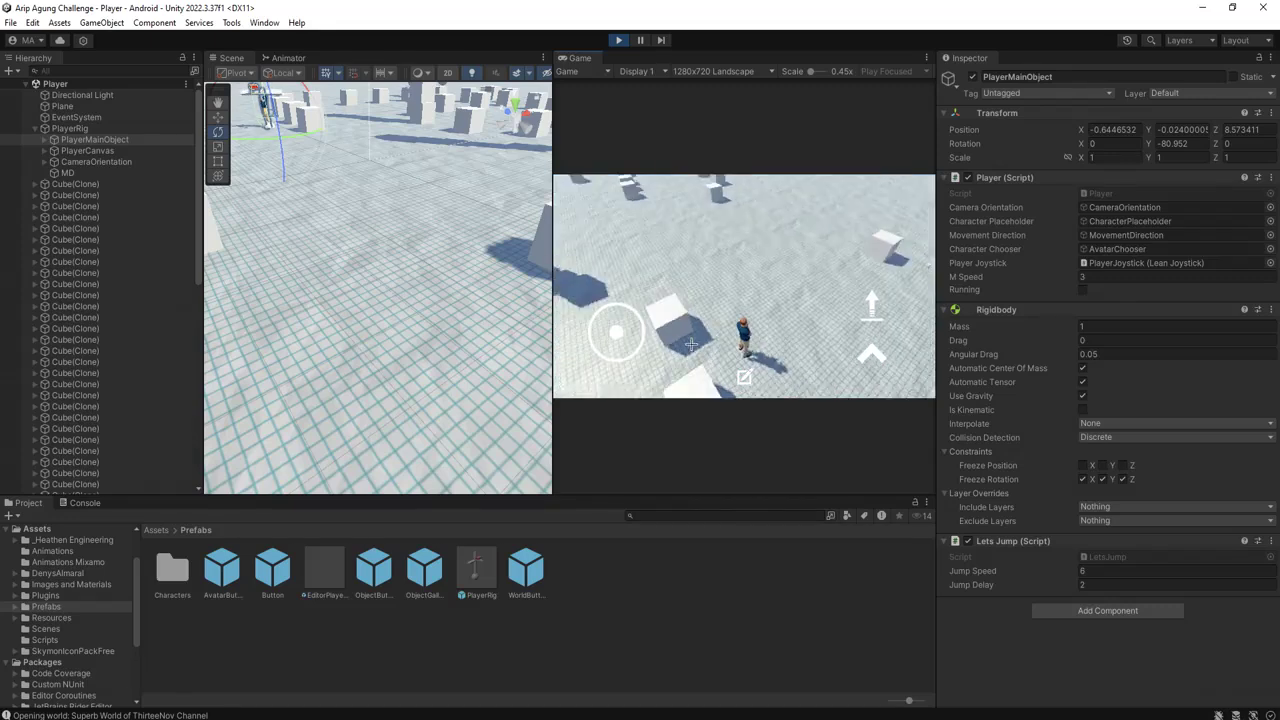
pyautogui.moveTo(607, 343); pyautogui.dragTo(686, 157)
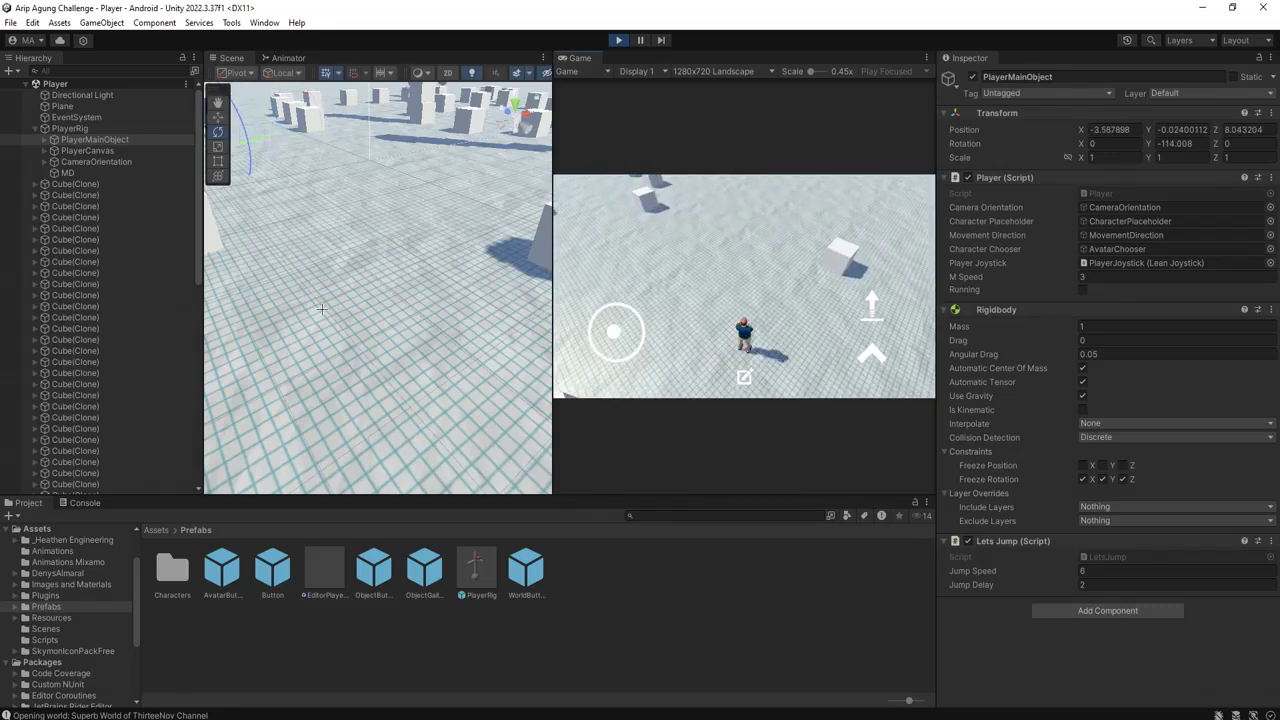
pyautogui.press('f')
pyautogui.moveTo(316, 267)
pyautogui.keyDown('alt'); pyautogui.mouseDown()
pyautogui.moveTo(430, 271)
pyautogui.moveTo(558, 105)
pyautogui.mouseUp(); pyautogui.keyUp('alt')
pyautogui.scroll(-3, 430, 271)
pyautogui.scroll(-3, 430, 271)
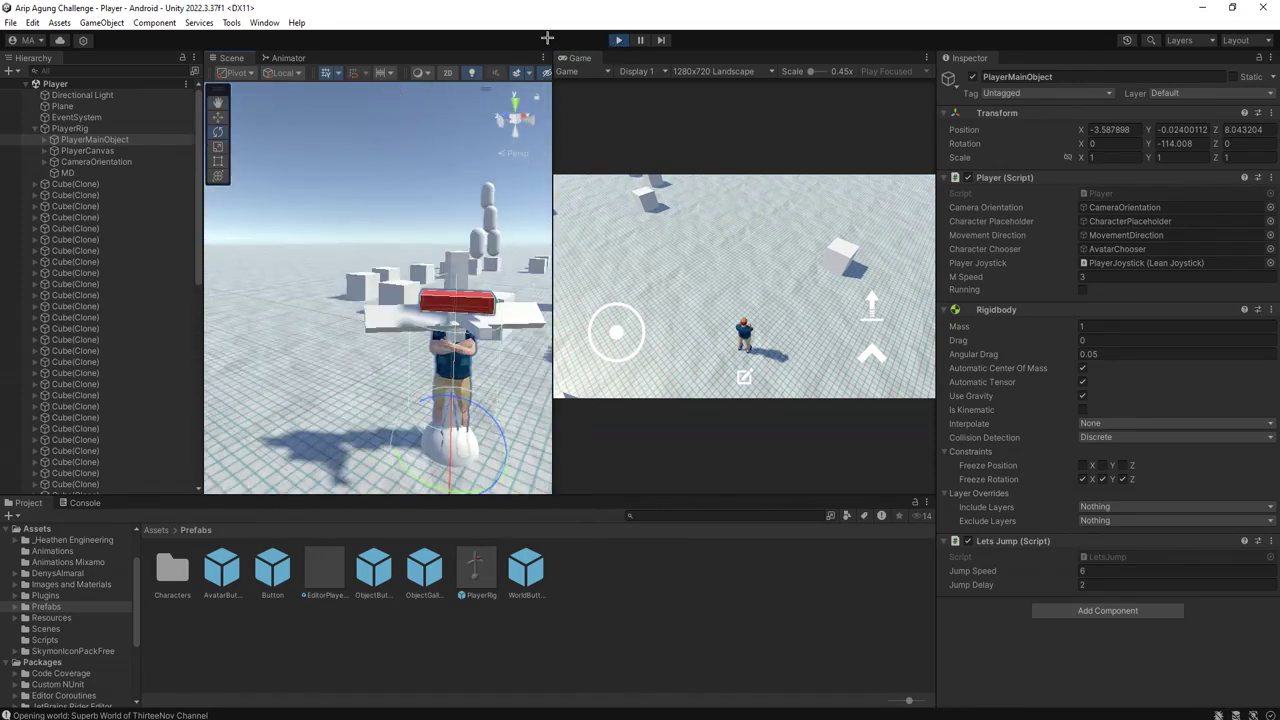
pyautogui.click(618, 40)
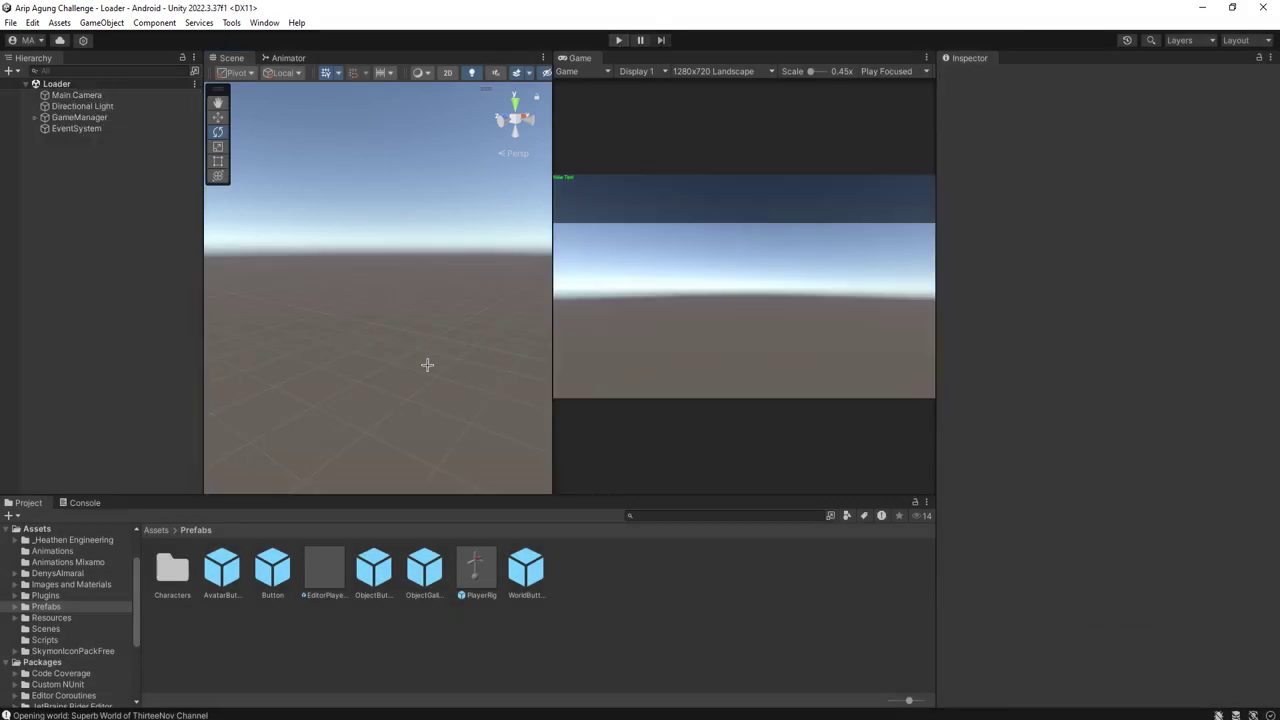
# Step: Open the PlayerRig prefab and delete 'cameraOrientation.' from the LookAt line 62 in Player.cs
pyautogui.doubleClick(475, 568)
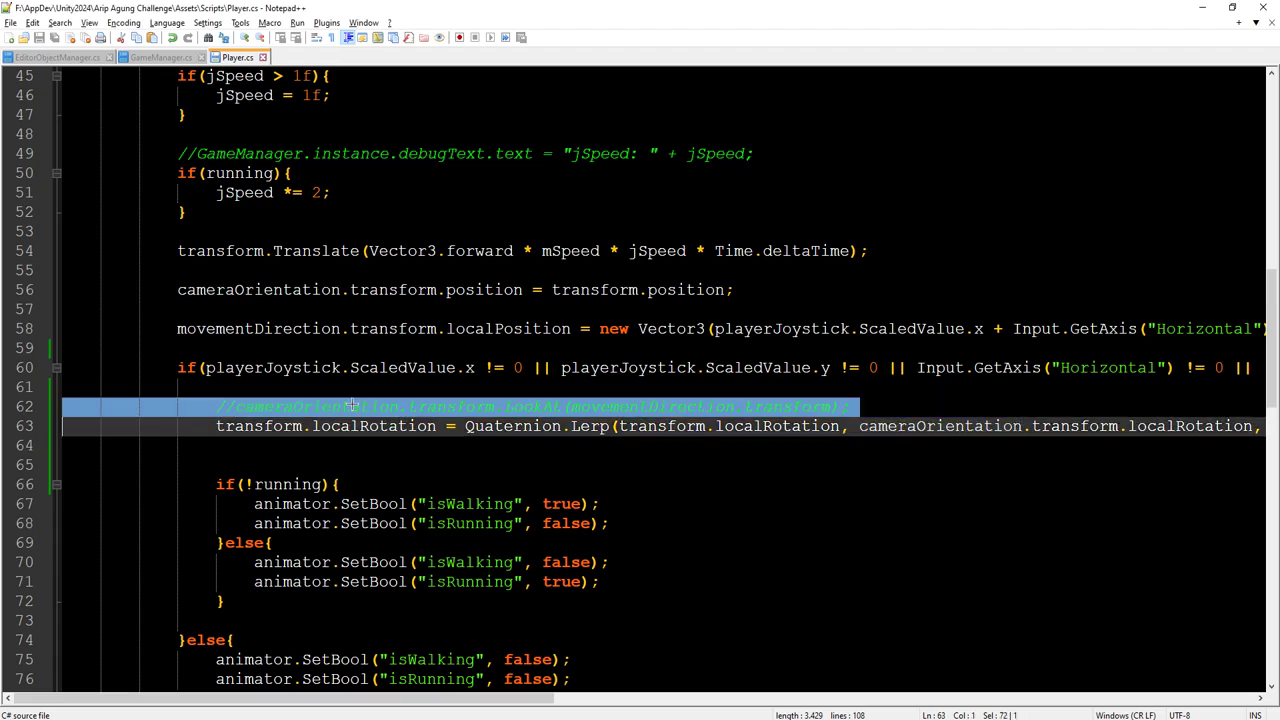
pyautogui.tripleClick(307, 410)
pyautogui.click(264, 407)
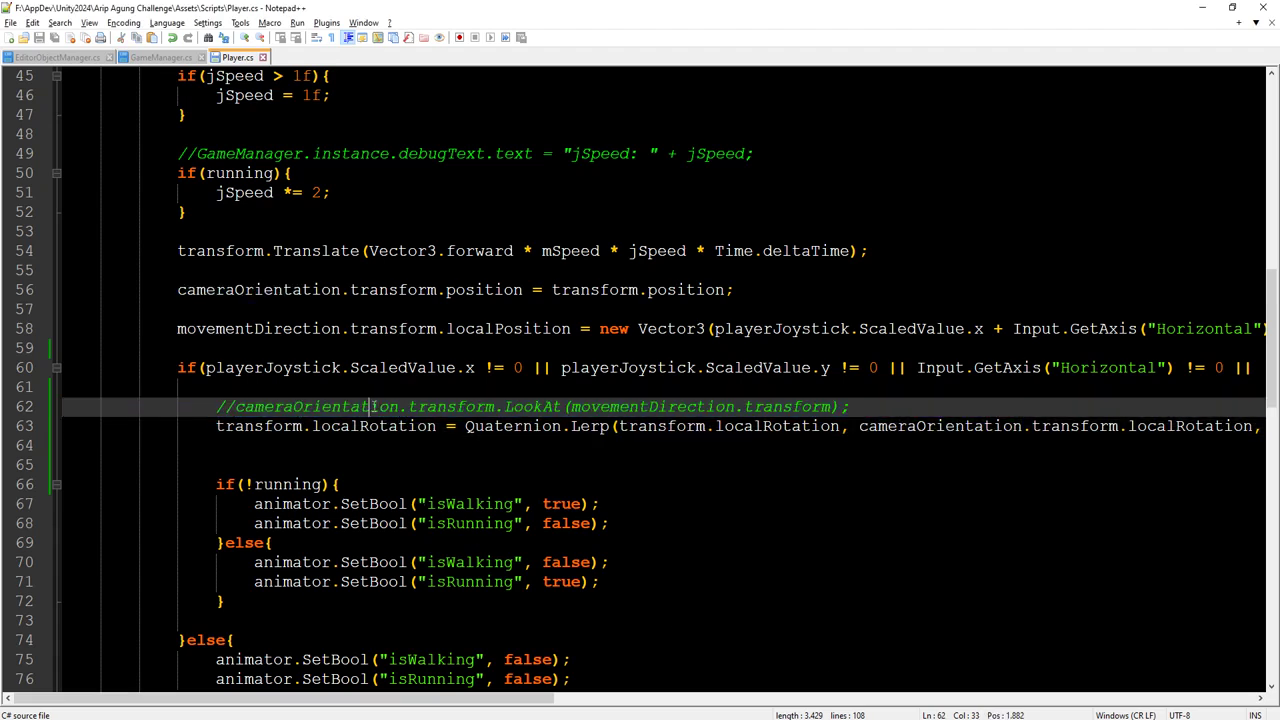
pyautogui.doubleClick(264, 407)
pyautogui.press('Delete')
pyautogui.press('Delete')
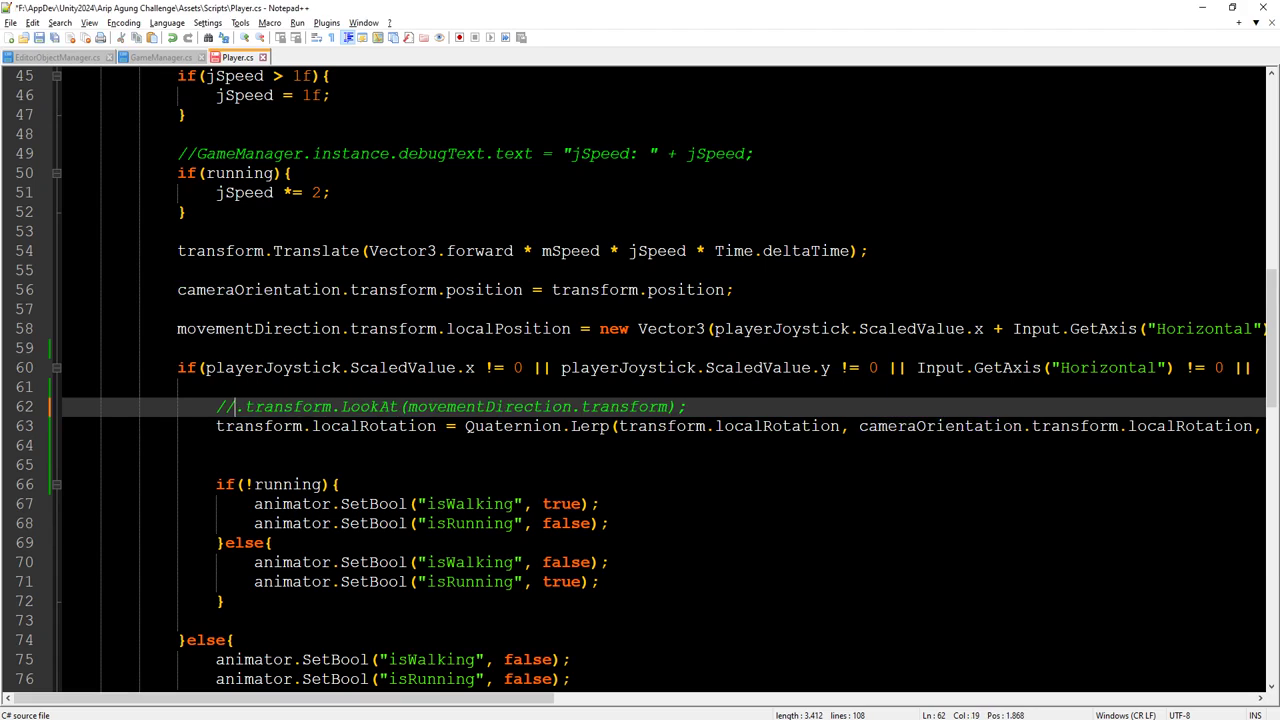
# Step: Save Player.cs and let Unity recompile it
pyautogui.click(396, 407)
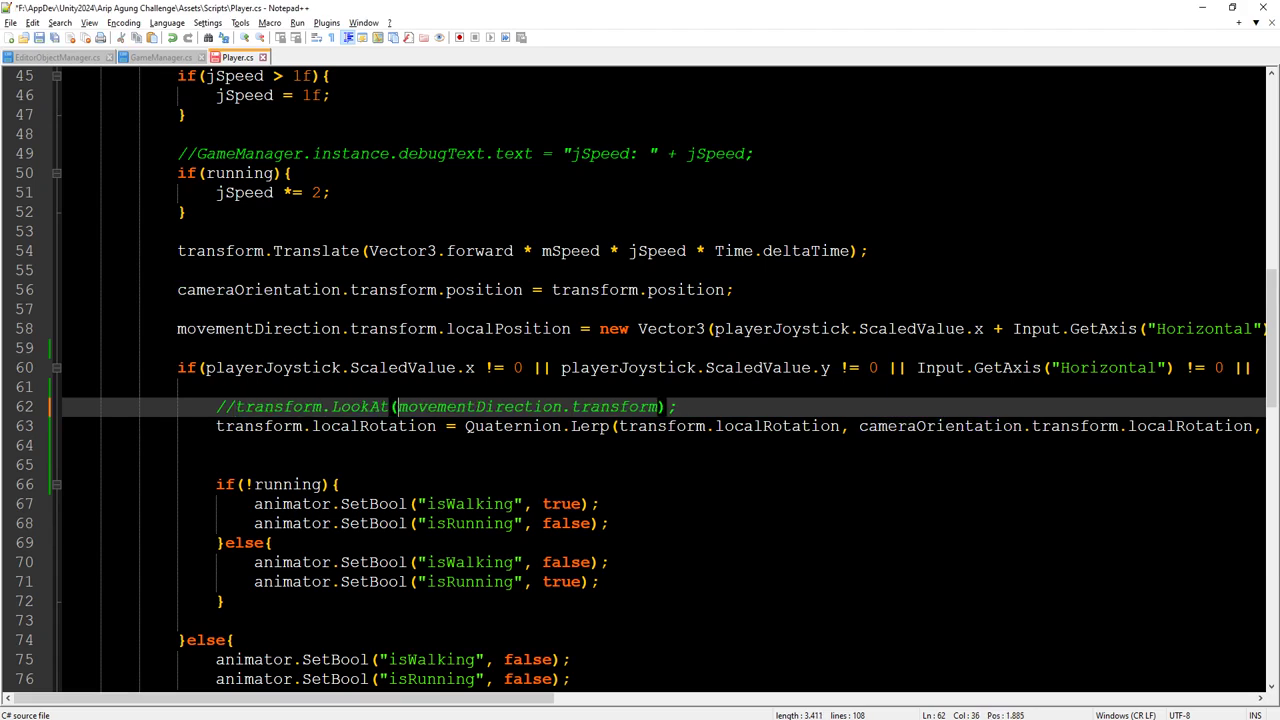
pyautogui.hotkey('ctrl', 's')
pyautogui.hotkey('alt', 'Tab')
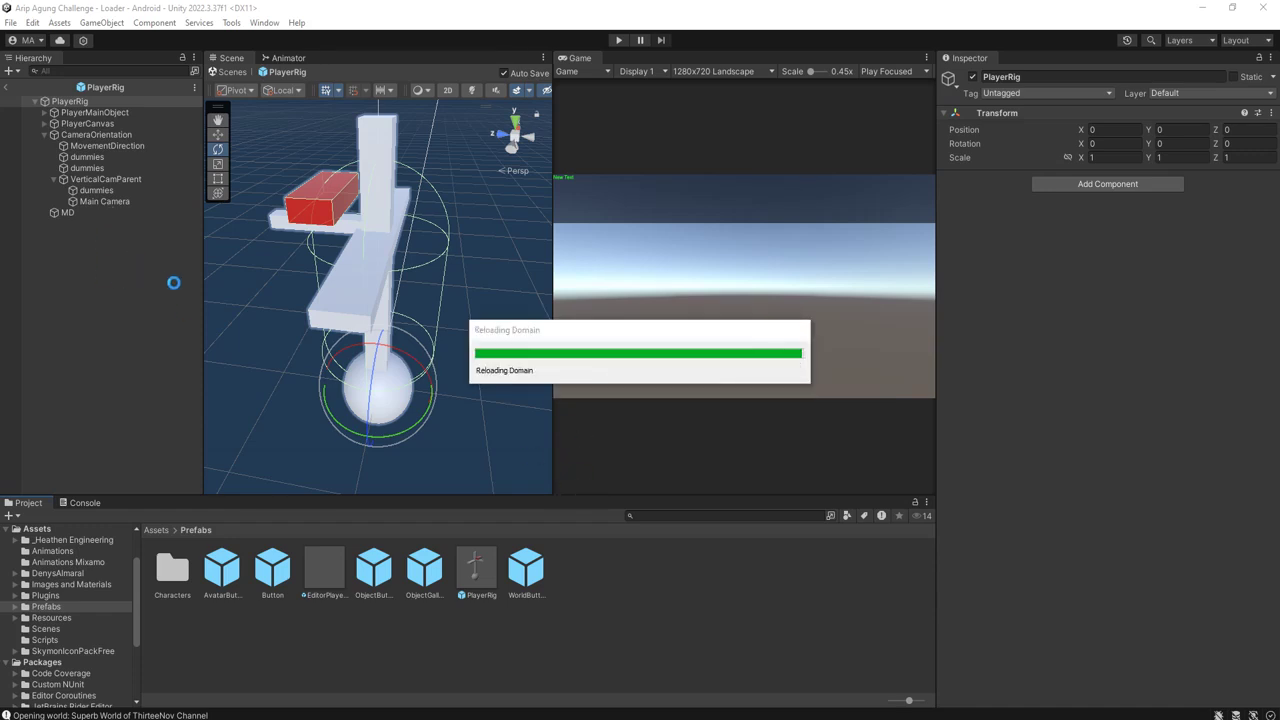
pyautogui.hotkey('alt', 'Tab')
pyautogui.hotkey('alt', 'Tab')
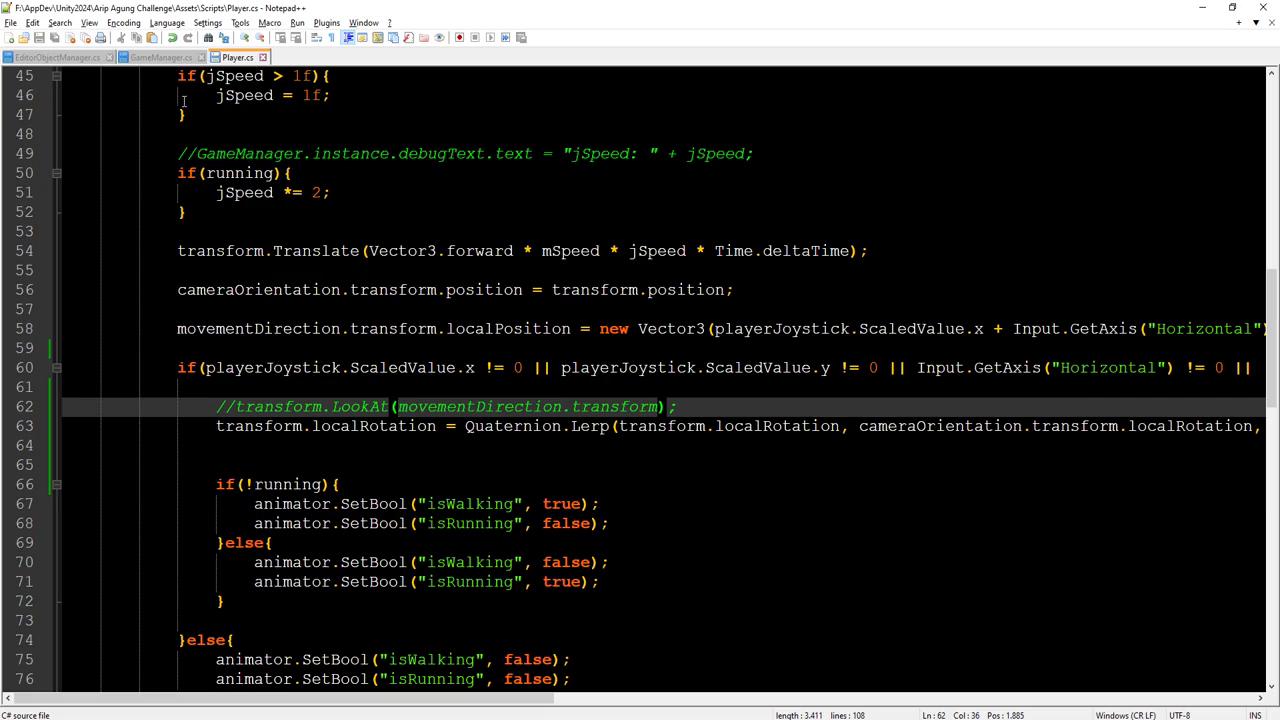
pyautogui.hotkey('alt', 'Tab')
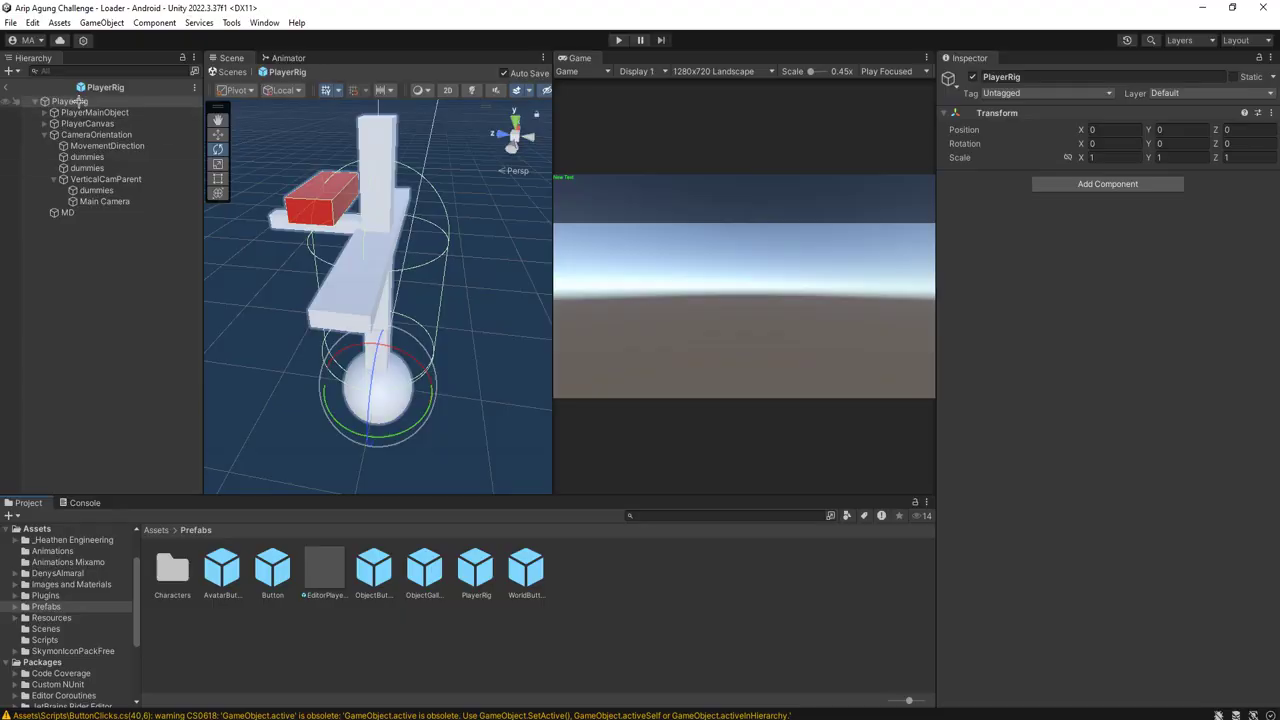
# Step: Rename the MD object in the PlayerRig prefab hierarchy to NewOrientationReference
pyautogui.click(68, 213)
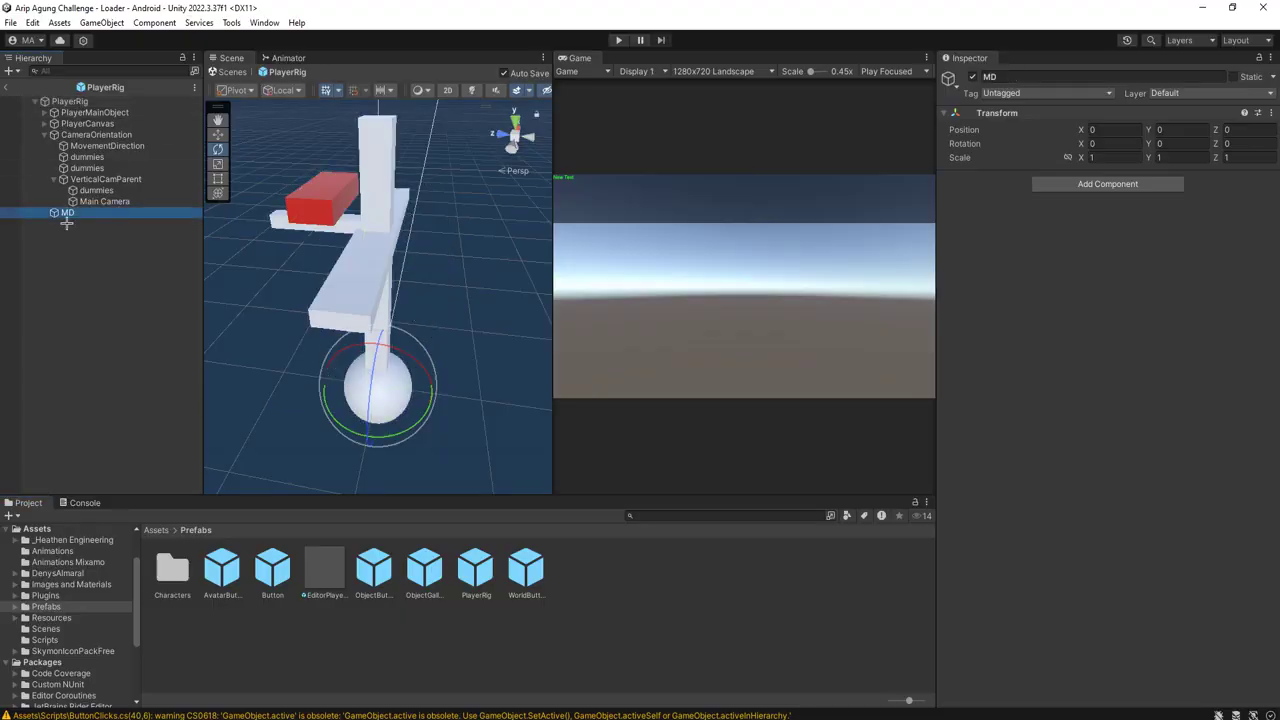
pyautogui.click(78, 254)
pyautogui.click(68, 213)
pyautogui.click(90, 246)
pyautogui.click(70, 212)
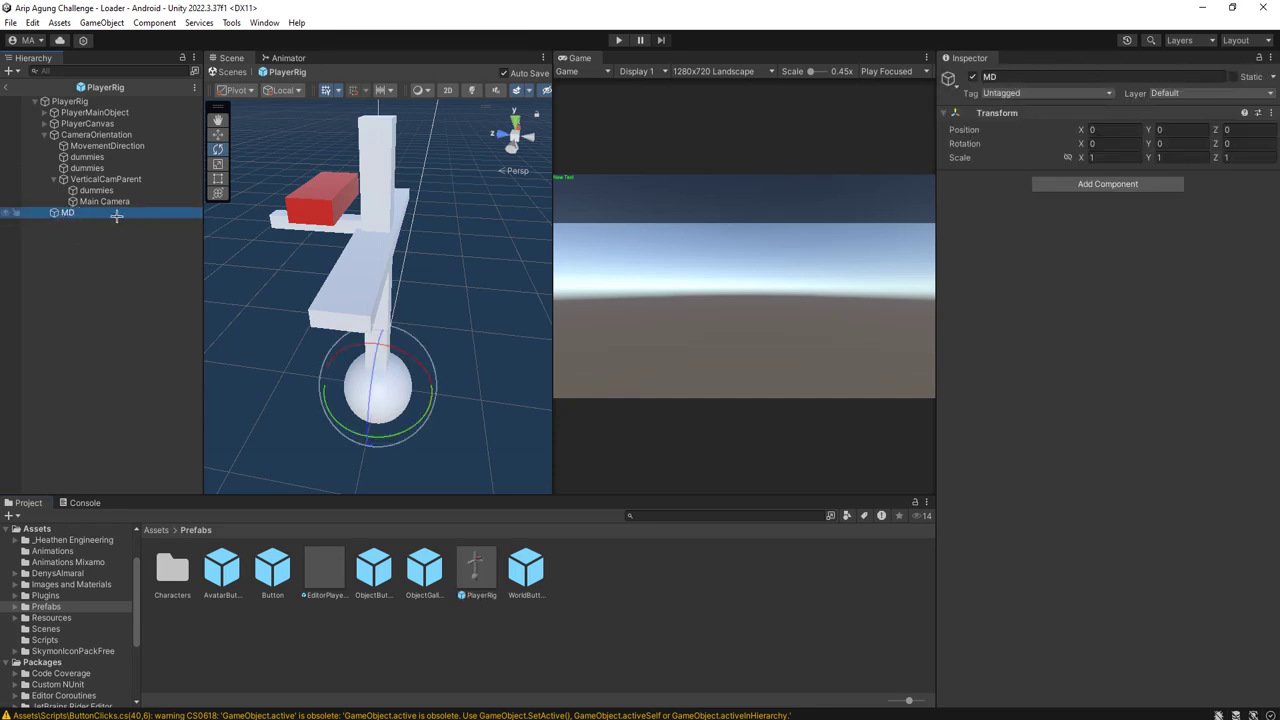
pyautogui.click(85, 217)
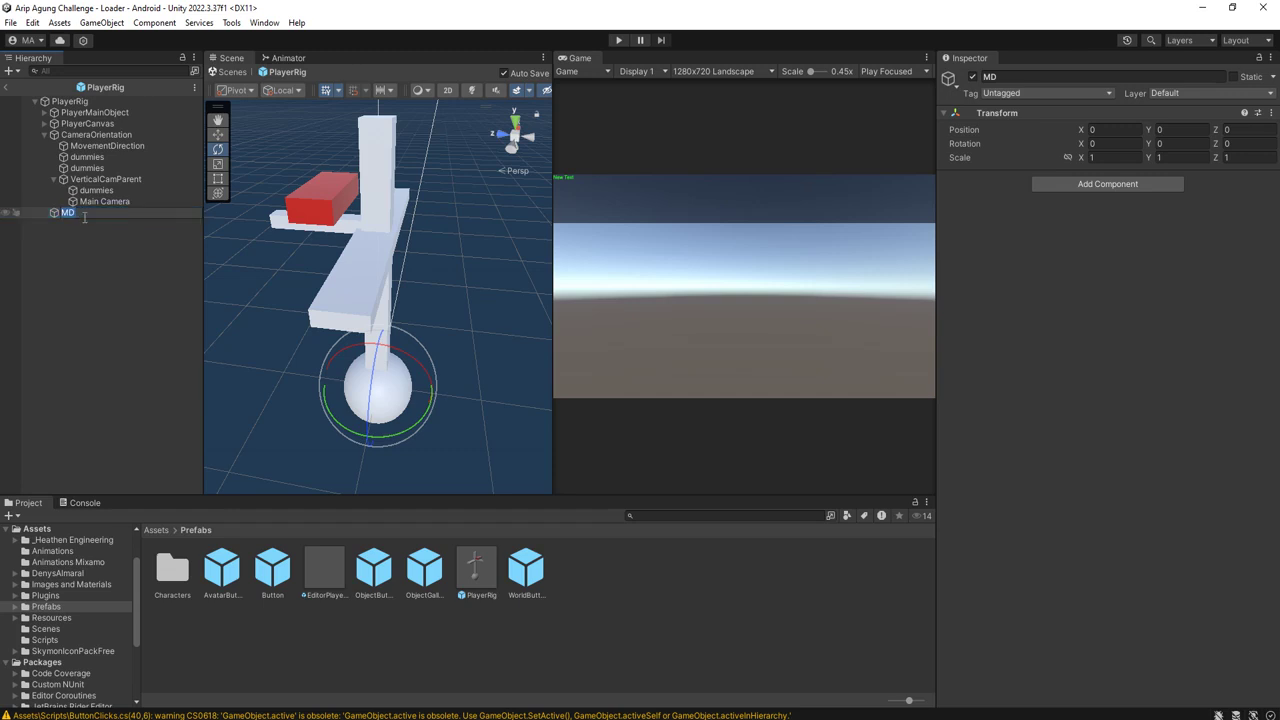
pyautogui.write('NewOrientationRefere')
pyautogui.write('nce')
pyautogui.press('Return')
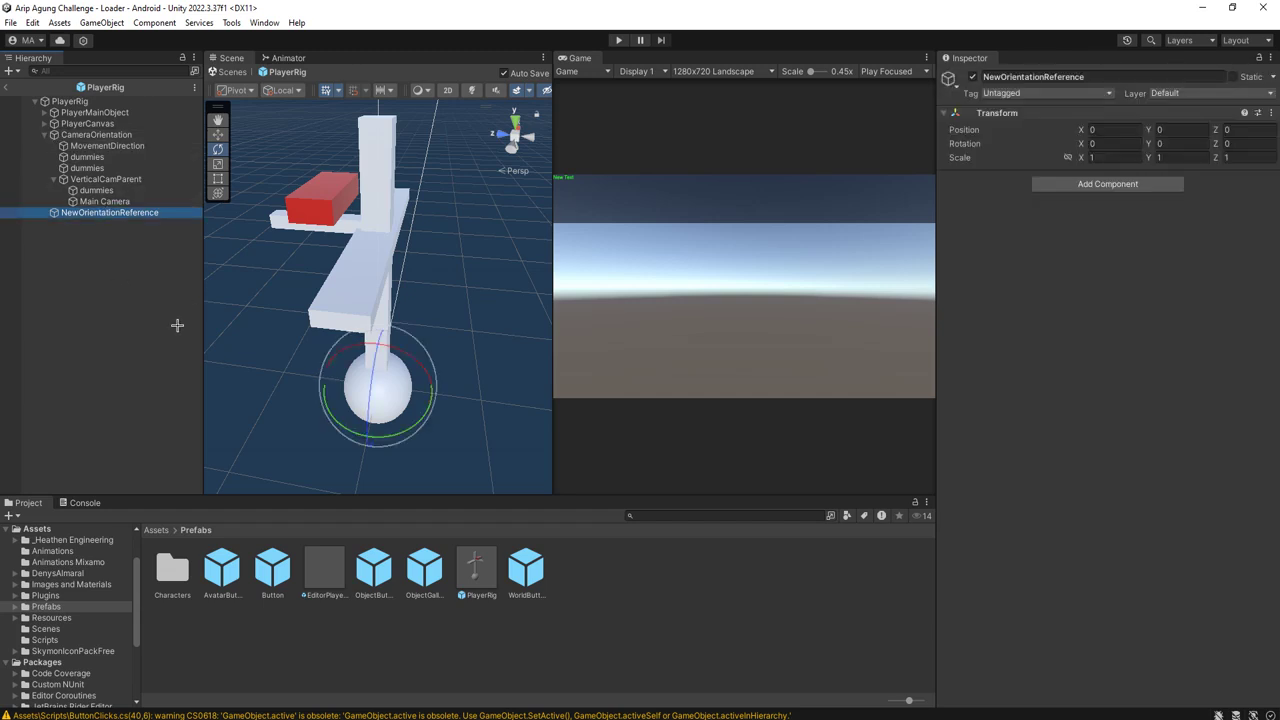
# Step: Move NewOrientationReference up the PlayerRig hierarchy, collapse PlayerCanvas, and select PlayerMainObject
pyautogui.click(119, 229)
pyautogui.click(128, 213)
pyautogui.moveTo(73, 210); pyautogui.dragTo(64, 119)
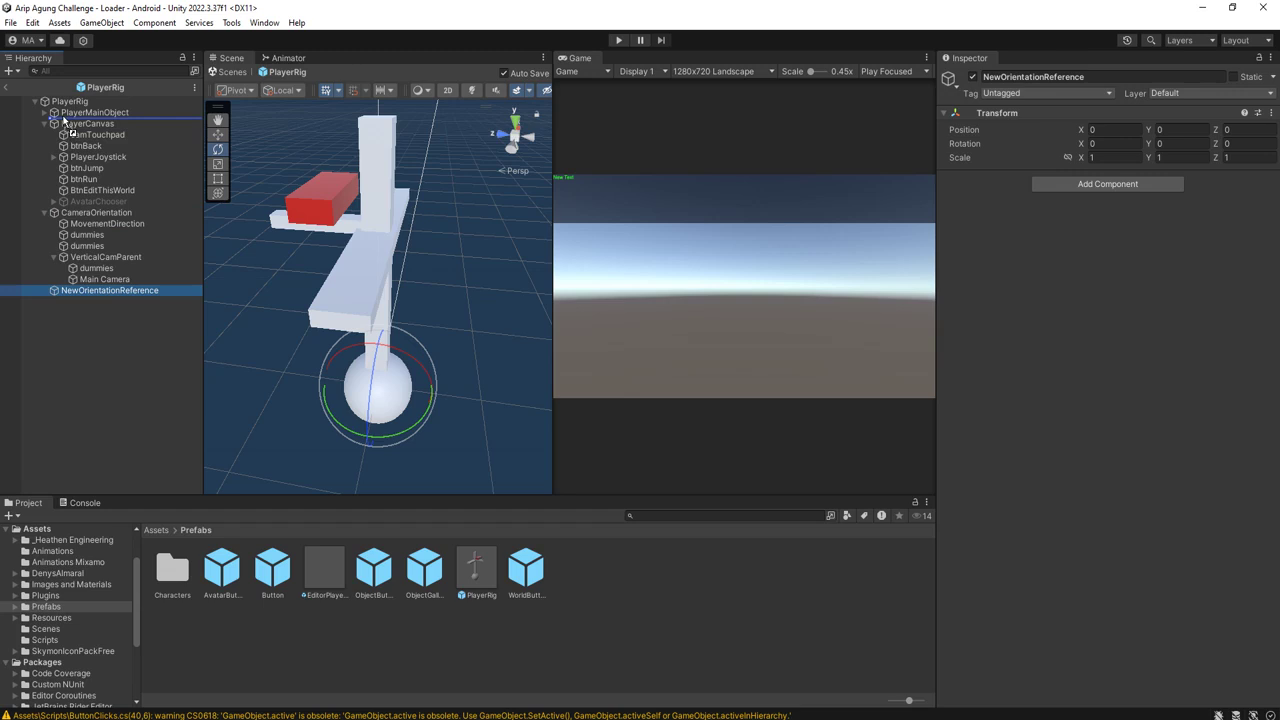
pyautogui.moveTo(64, 118); pyautogui.dragTo(60, 117)
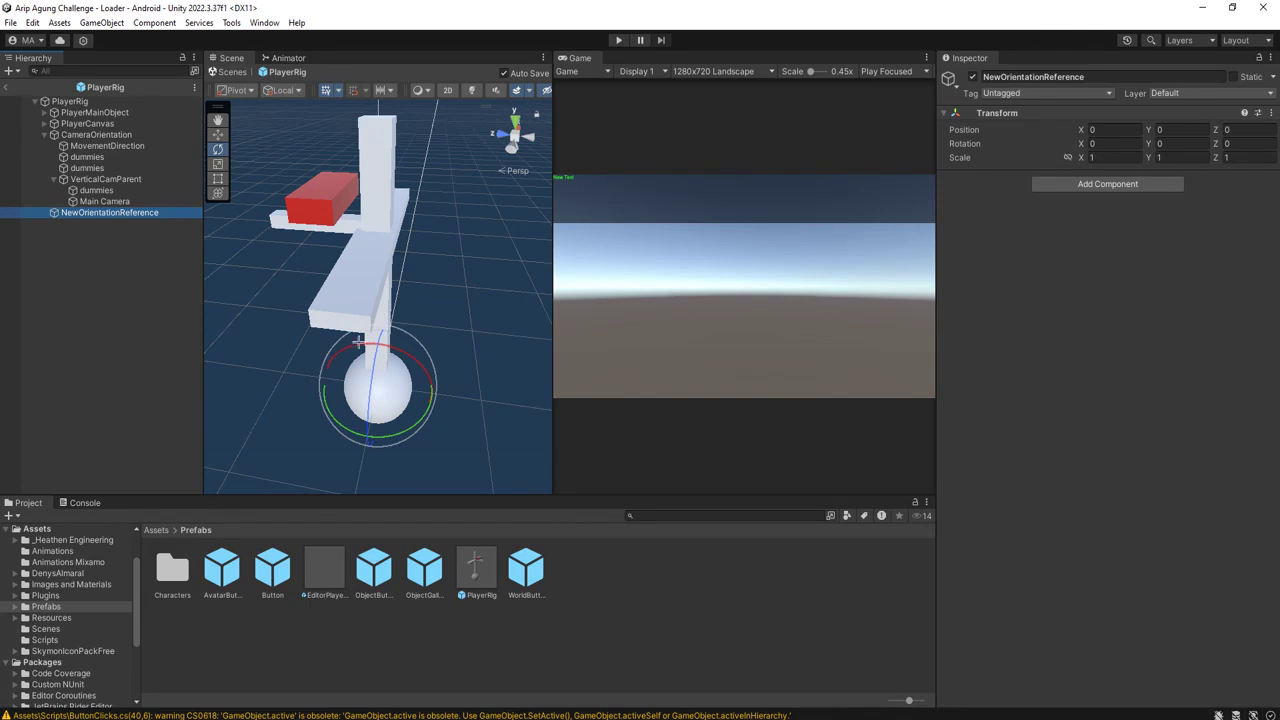
pyautogui.keyDown('alt'); pyautogui.moveTo(357, 342); pyautogui.dragTo(500, 374); pyautogui.keyUp('alt')
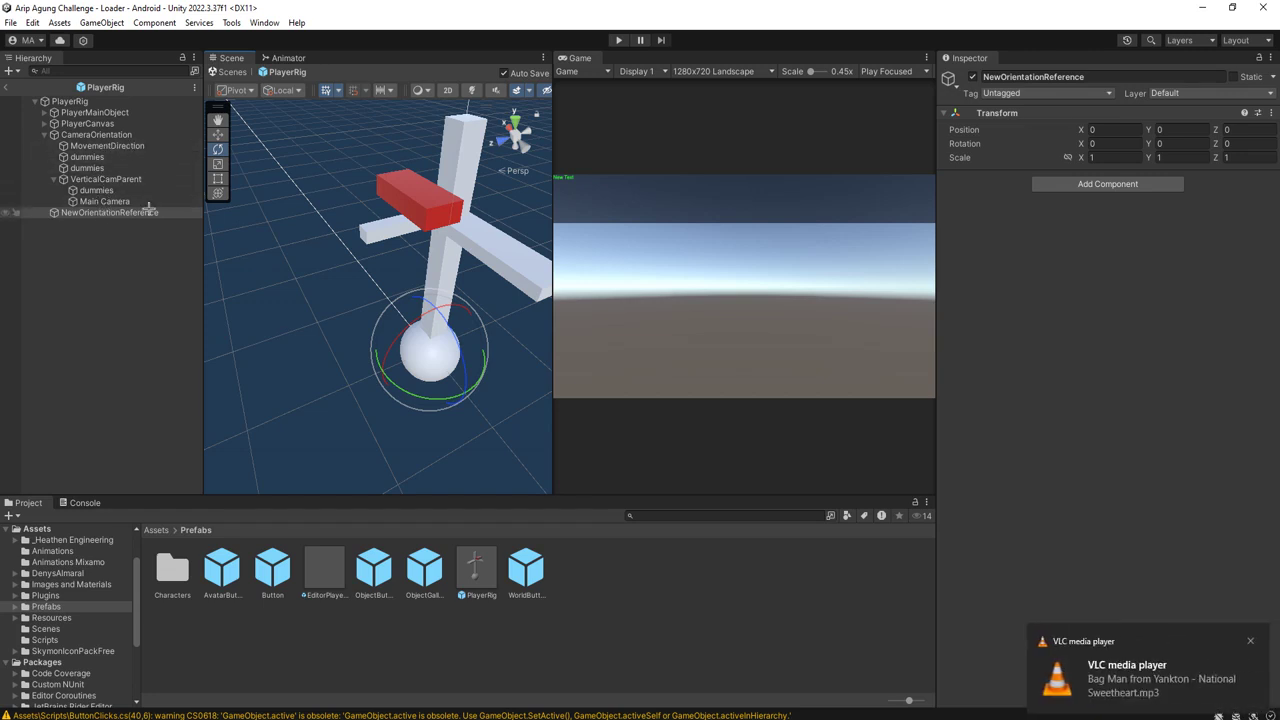
pyautogui.moveTo(106, 149); pyautogui.dragTo(85, 101)
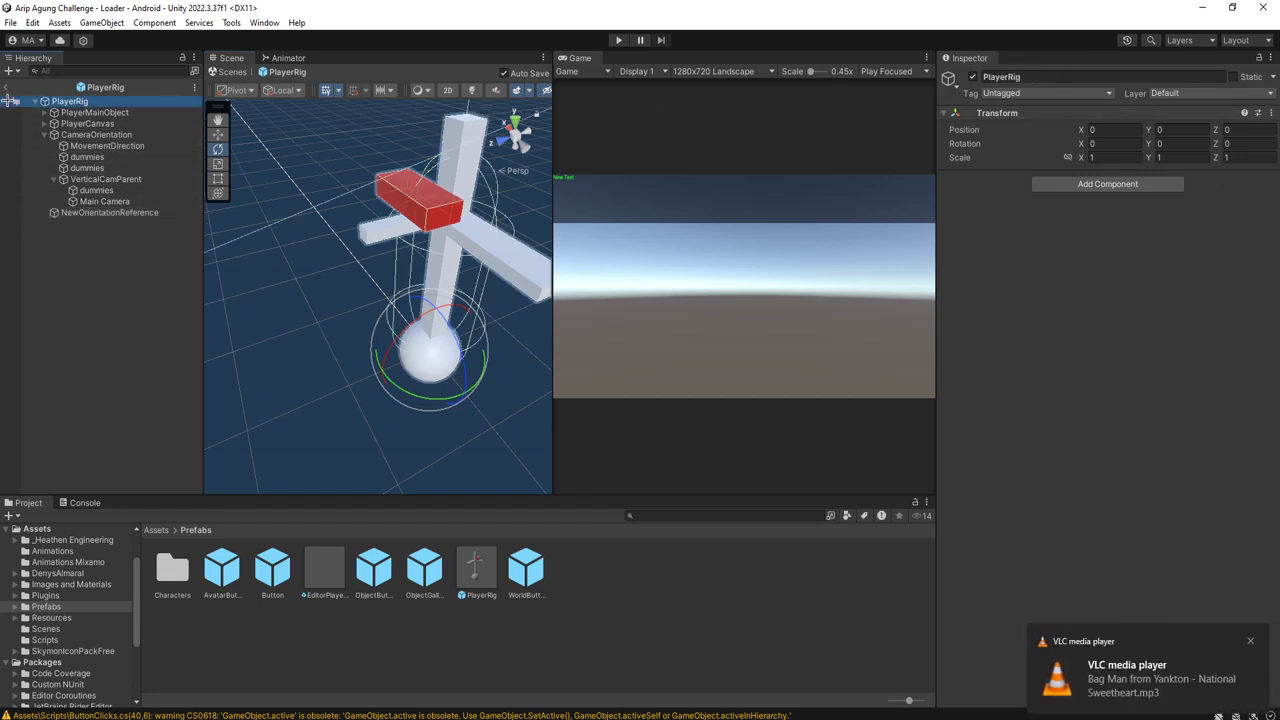
pyautogui.click(95, 112)
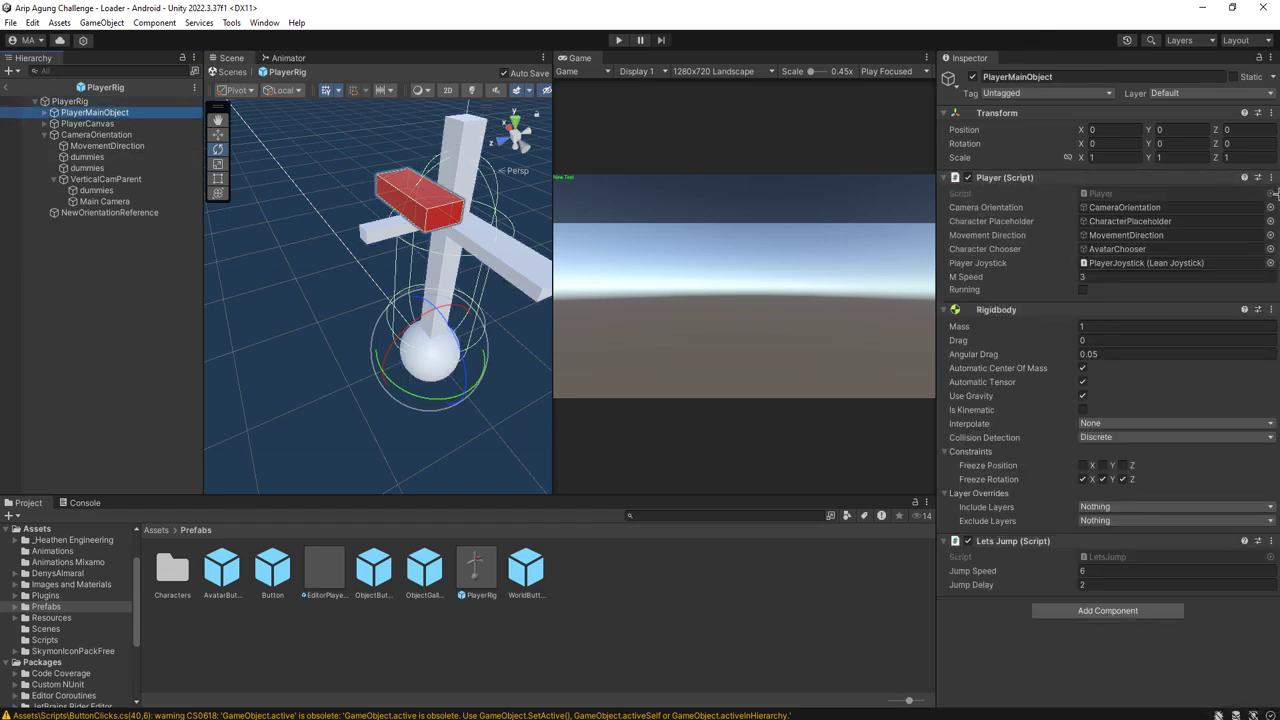
# Step: Add a NewOrientationReference field in Player.cs by duplicating the characterPlaceholder line, and save
pyautogui.hotkey('alt', 'Tab')
pyautogui.scroll(15, 340, 567)
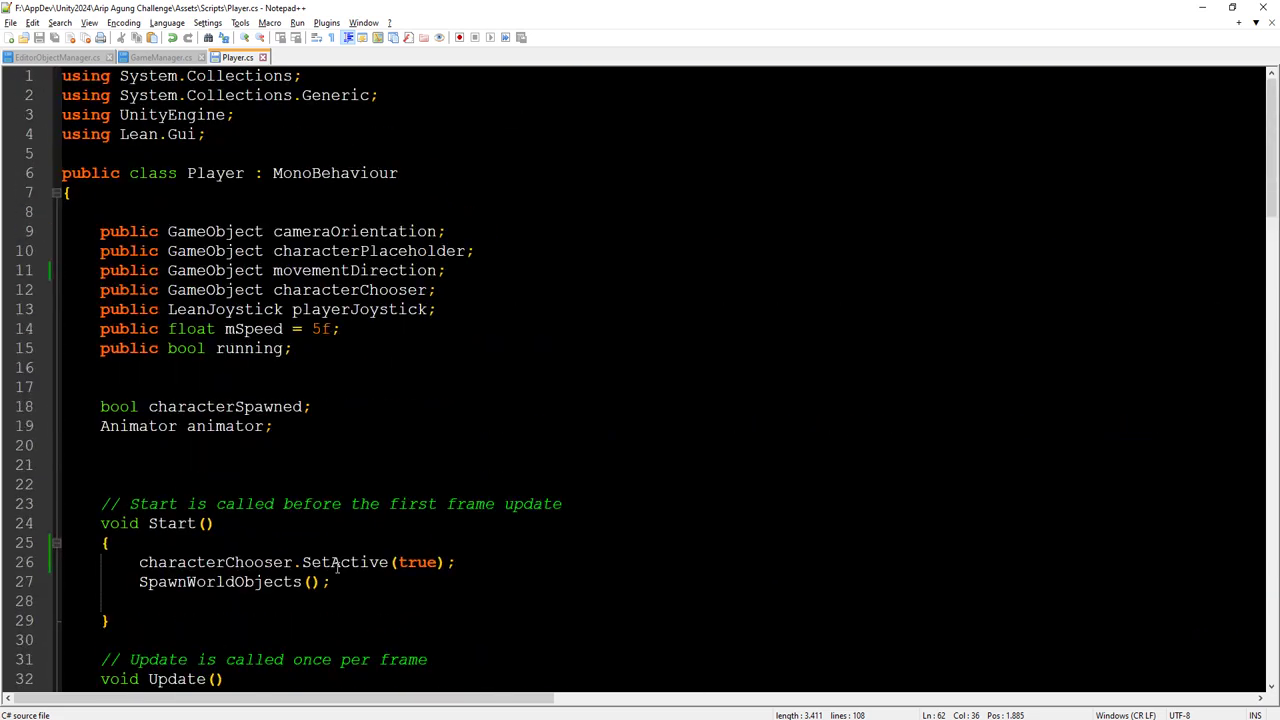
pyautogui.click(321, 251)
pyautogui.hotkey('ctrl', 'd')
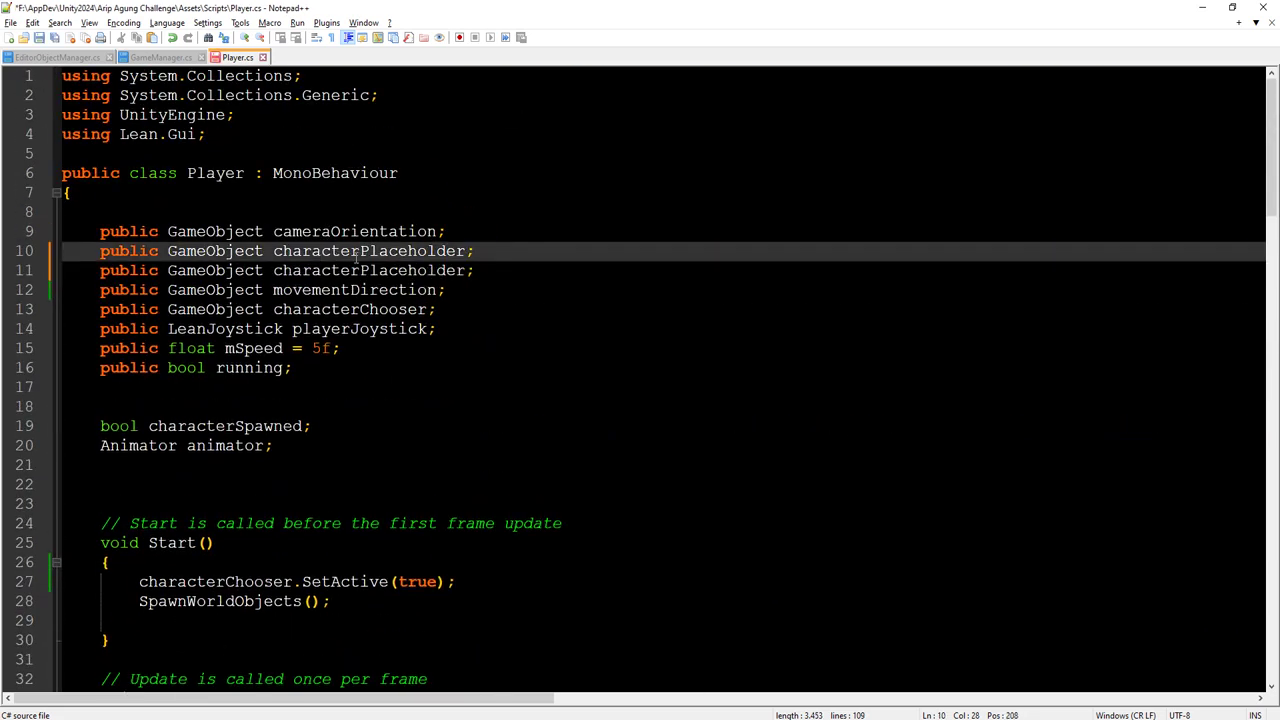
pyautogui.doubleClick(369, 265)
pyautogui.hotkey('alt', 'Tab')
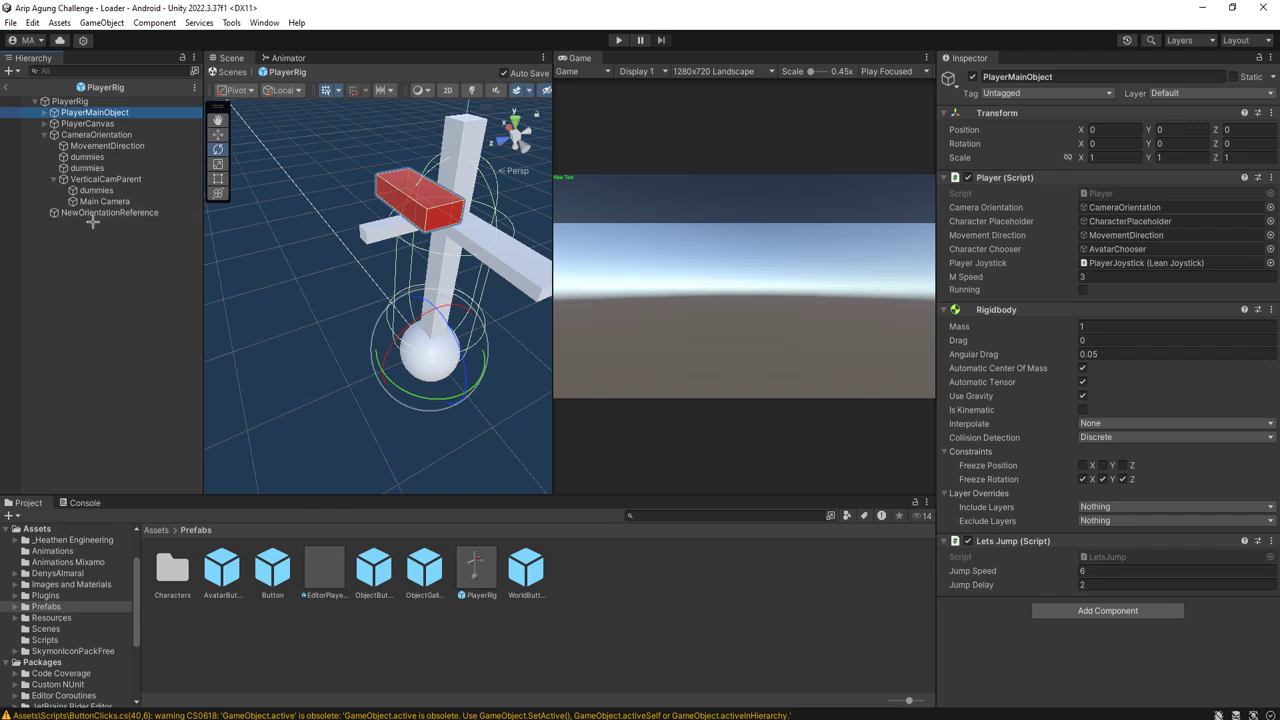
pyautogui.click(103, 213)
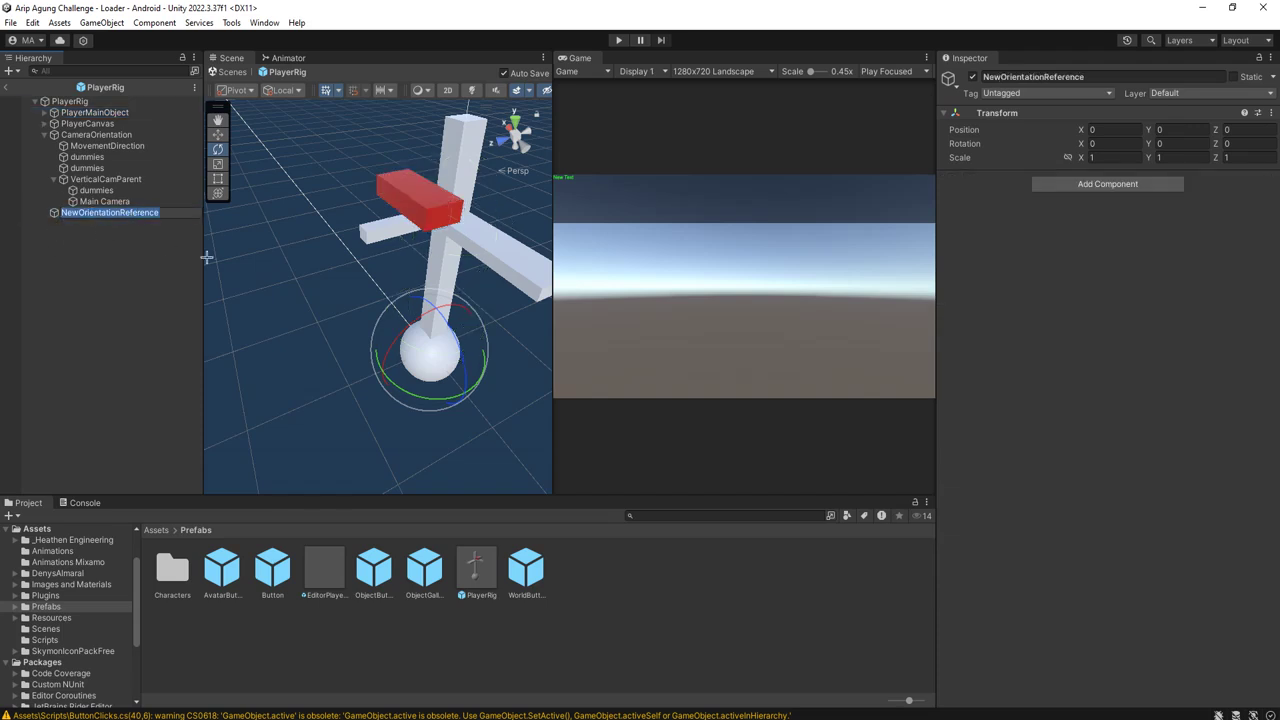
pyautogui.hotkey('alt', 'Tab')
pyautogui.write('NewOrientationReference')
pyautogui.hotkey('ctrl', 's')
# Step: Replace the // comment marker on line 63 with 'NewOrientationReference.'
pyautogui.doubleClick(445, 270)
pyautogui.scroll(-13, 311, 475)
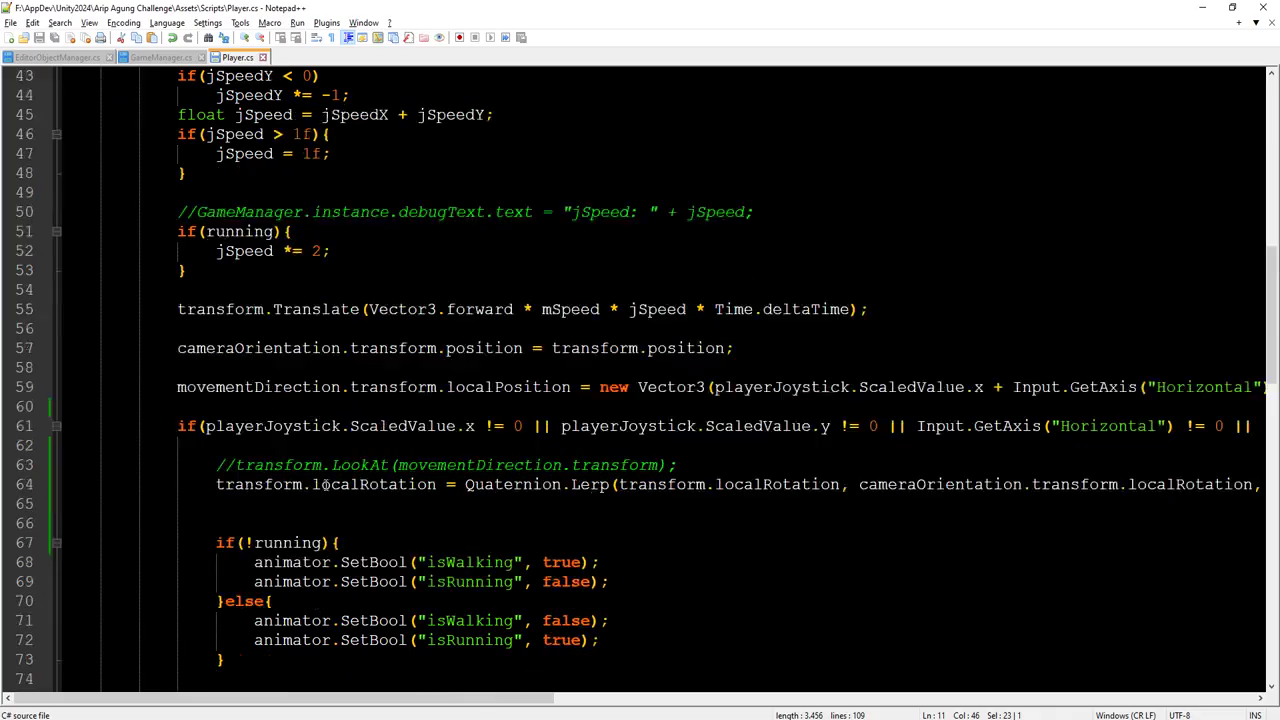
pyautogui.scroll(-14, 311, 475)
pyautogui.scroll(5, 313, 485)
pyautogui.scroll(7, 313, 485)
pyautogui.scroll(-5, 313, 485)
pyautogui.scroll(6, 313, 485)
pyautogui.scroll(-4, 314, 489)
pyautogui.click(272, 466)
pyautogui.doubleClick(272, 466)
pyautogui.moveTo(235, 466); pyautogui.dragTo(216, 466)
pyautogui.write('NewOrientationReference')
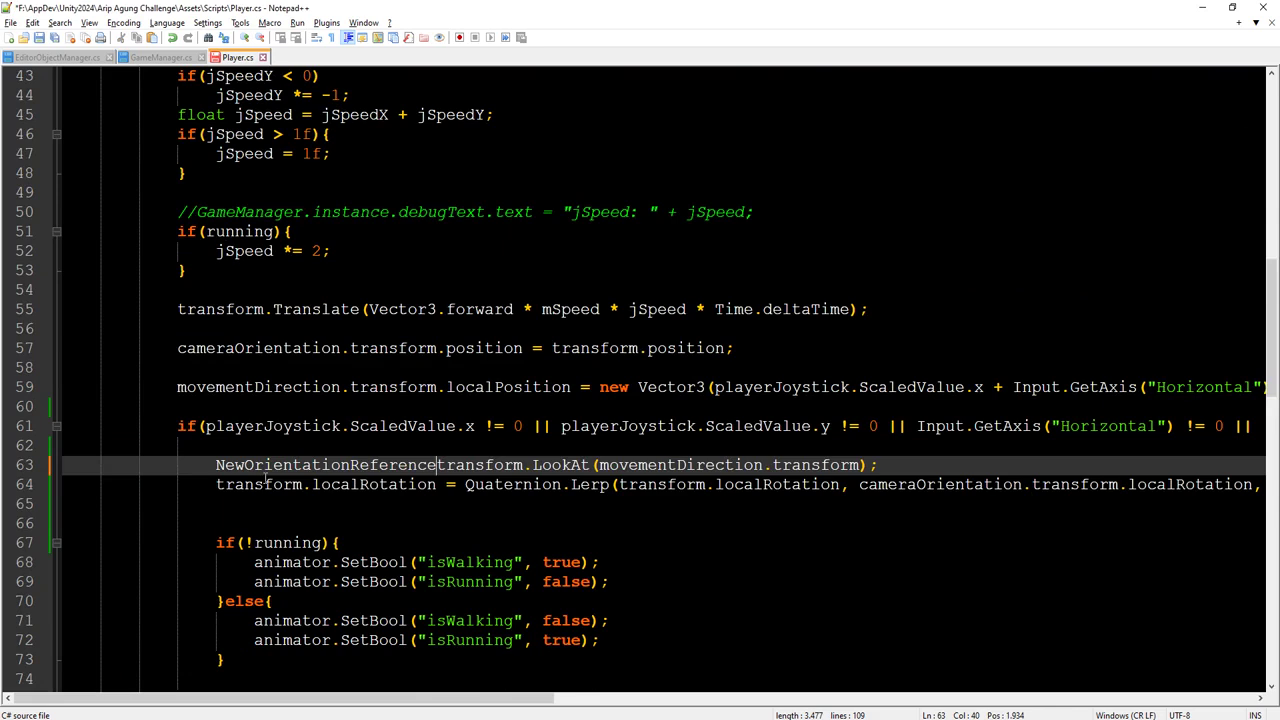
pyautogui.write('.')
# Step: Lowercase it to newOrientationReference on line 63
pyautogui.doubleClick(690, 465)
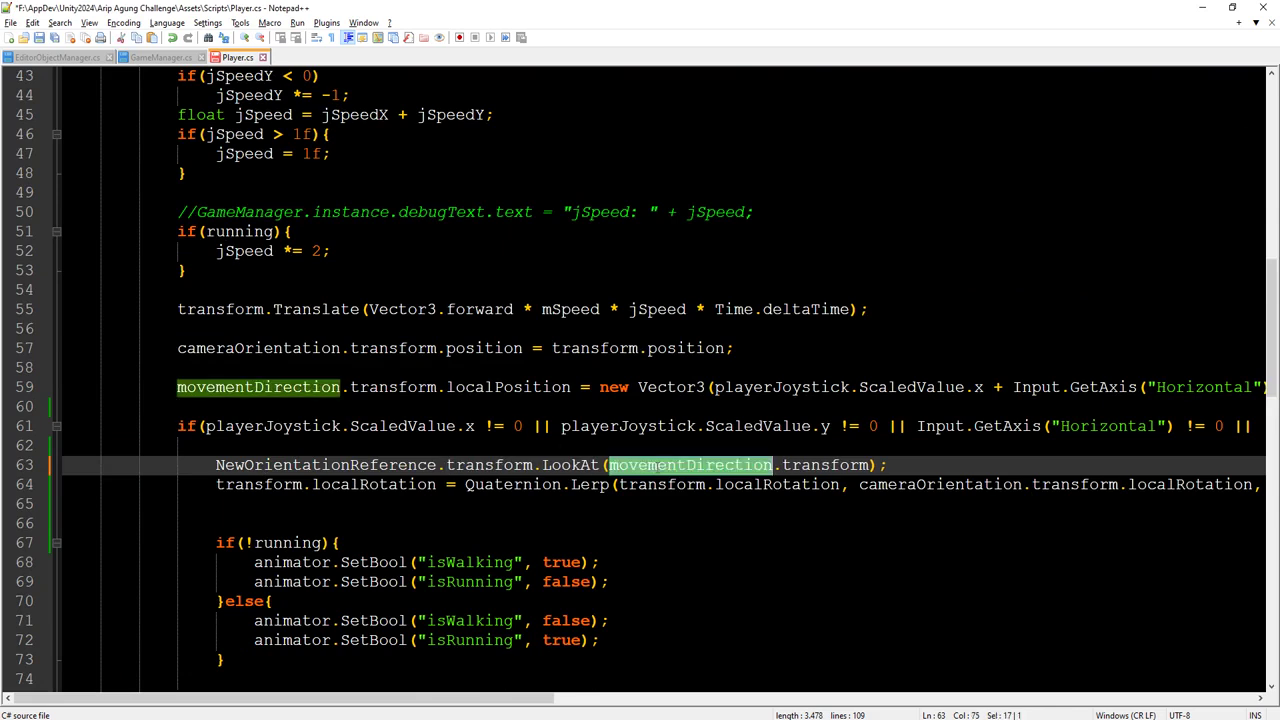
pyautogui.moveTo(223, 463); pyautogui.dragTo(216, 465)
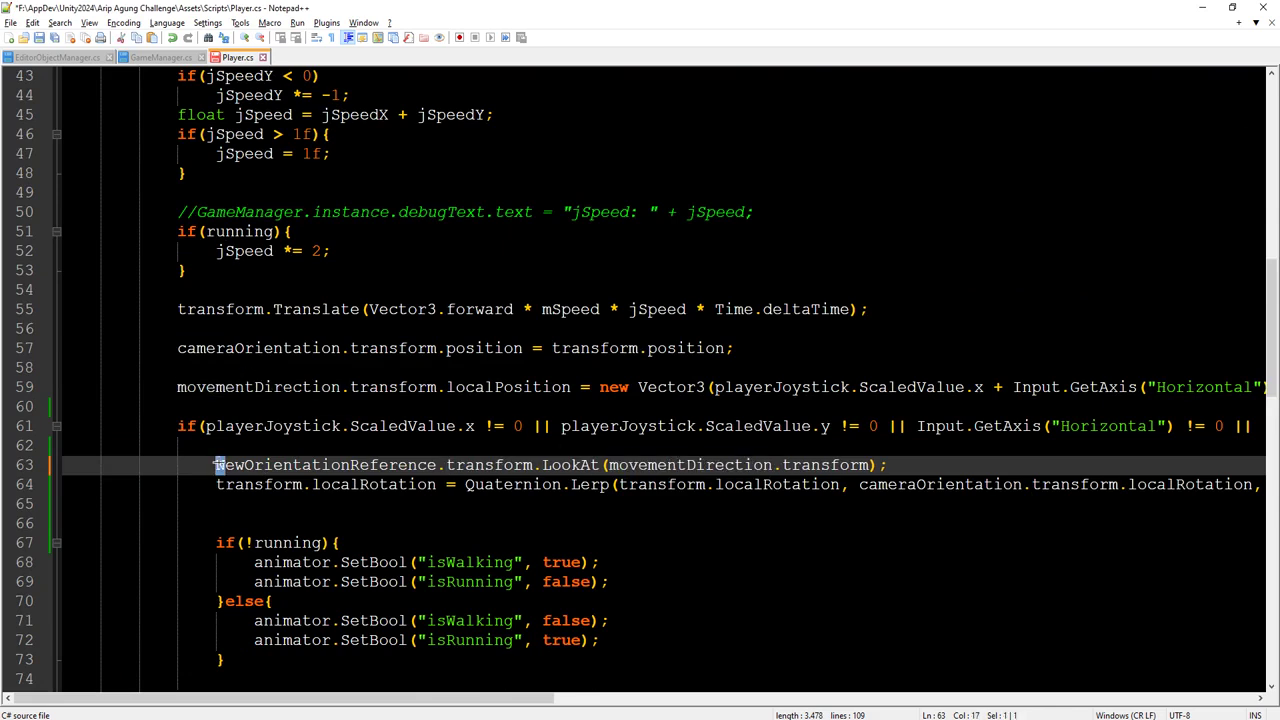
pyautogui.write('n')
pyautogui.press('Escape')
pyautogui.doubleClick(281, 464)
pyautogui.hotkey('ctrl', 'c')
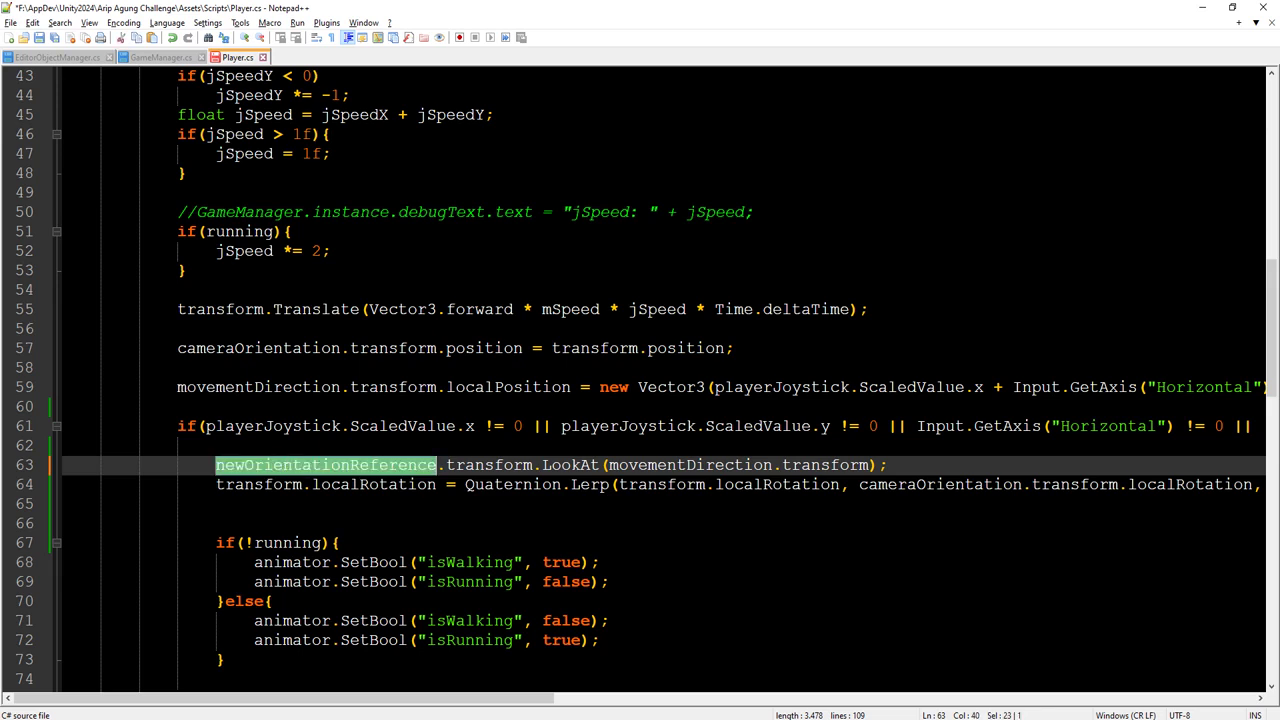
pyautogui.scroll(7, 323, 491)
pyautogui.scroll(7, 335, 503)
# Step: Rename the line-11 field declaration to newOrientationReference, save Player.cs, and return to Unity
pyautogui.click(323, 258)
pyautogui.doubleClick(323, 270)
pyautogui.hotkey('ctrl', 'v')
pyautogui.scroll(-2, 340, 400)
pyautogui.scroll(-14, 369, 578)
pyautogui.scroll(-2, 369, 578)
pyautogui.scroll(4, 336, 563)
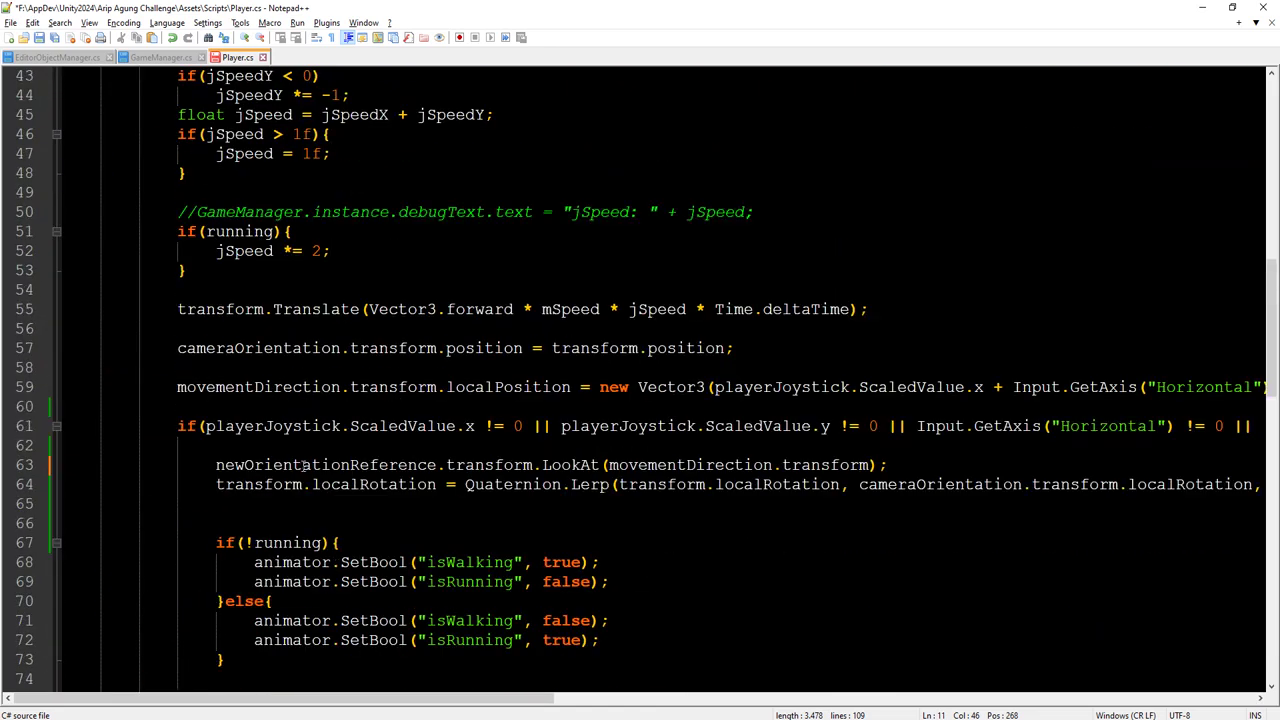
pyautogui.click(383, 466)
pyautogui.click(505, 466)
pyautogui.click(696, 466)
pyautogui.hotkey('ctrl', 's')
pyautogui.hotkey('alt', 'Tab')
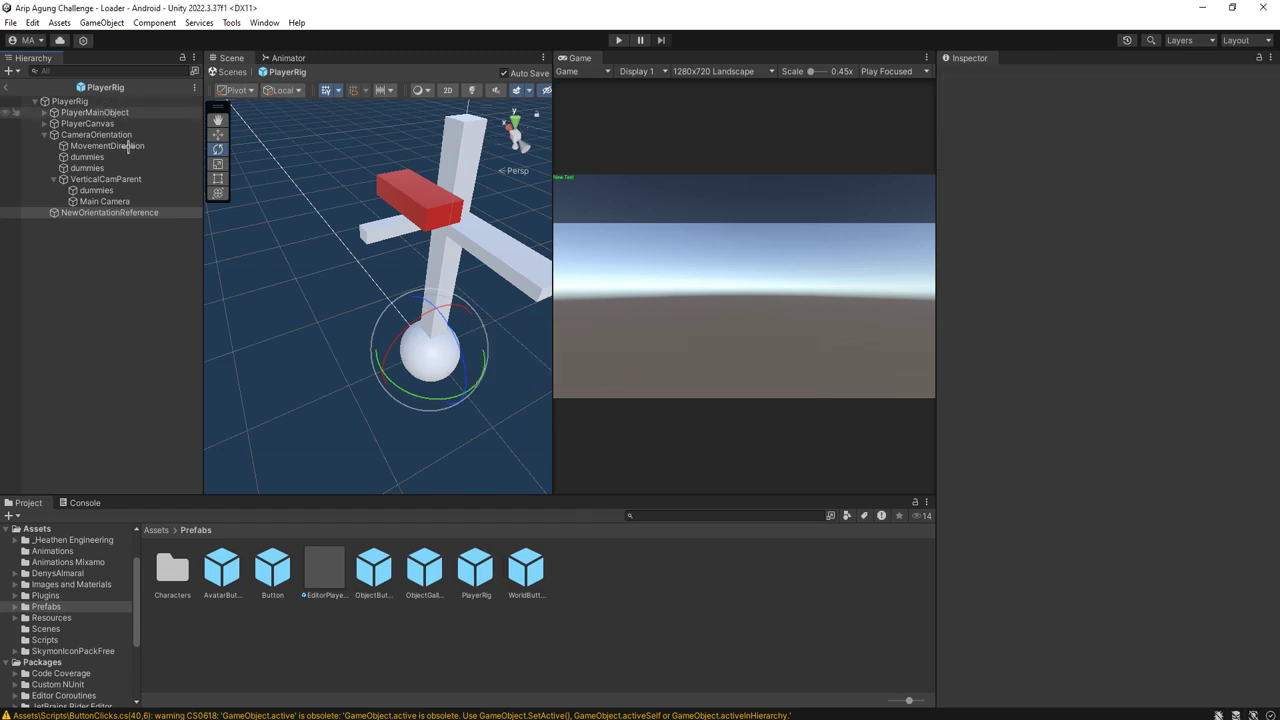
# Step: Assign NewOrientationReference to the Player script's New Orientation Reference field on PlayerMainObject
pyautogui.click(98, 113)
pyautogui.moveTo(86, 212); pyautogui.dragTo(1123, 240)
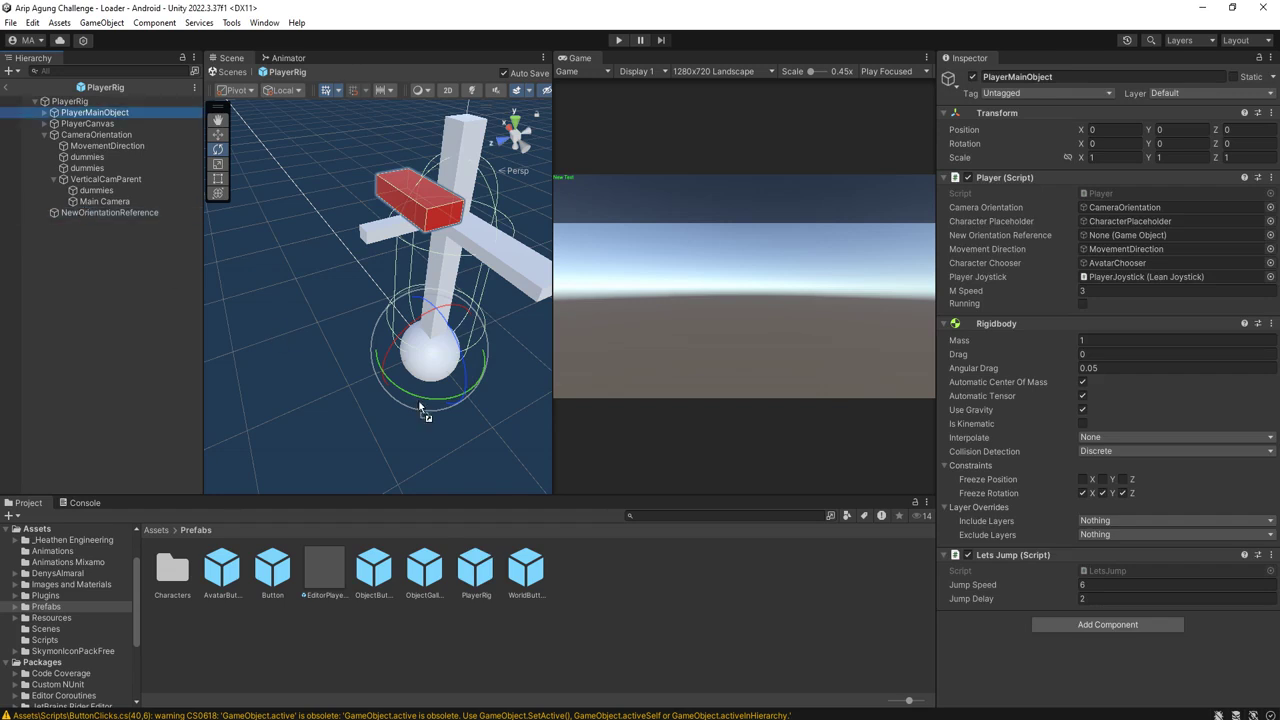
pyautogui.moveTo(1123, 240); pyautogui.dragTo(1123, 241)
# Step: Enter play mode, start a world with the bearded avatar, and frame NewOrientationReference in the Scene view
pyautogui.click(618, 40)
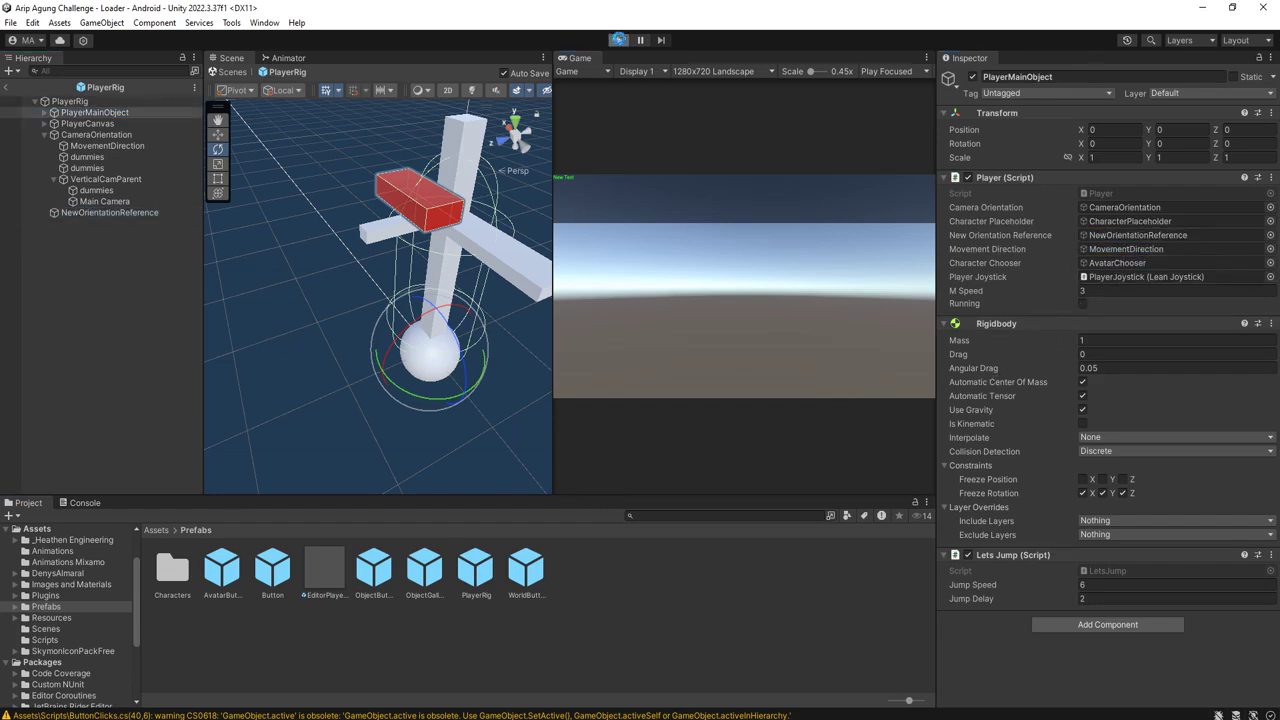
pyautogui.click(654, 414)
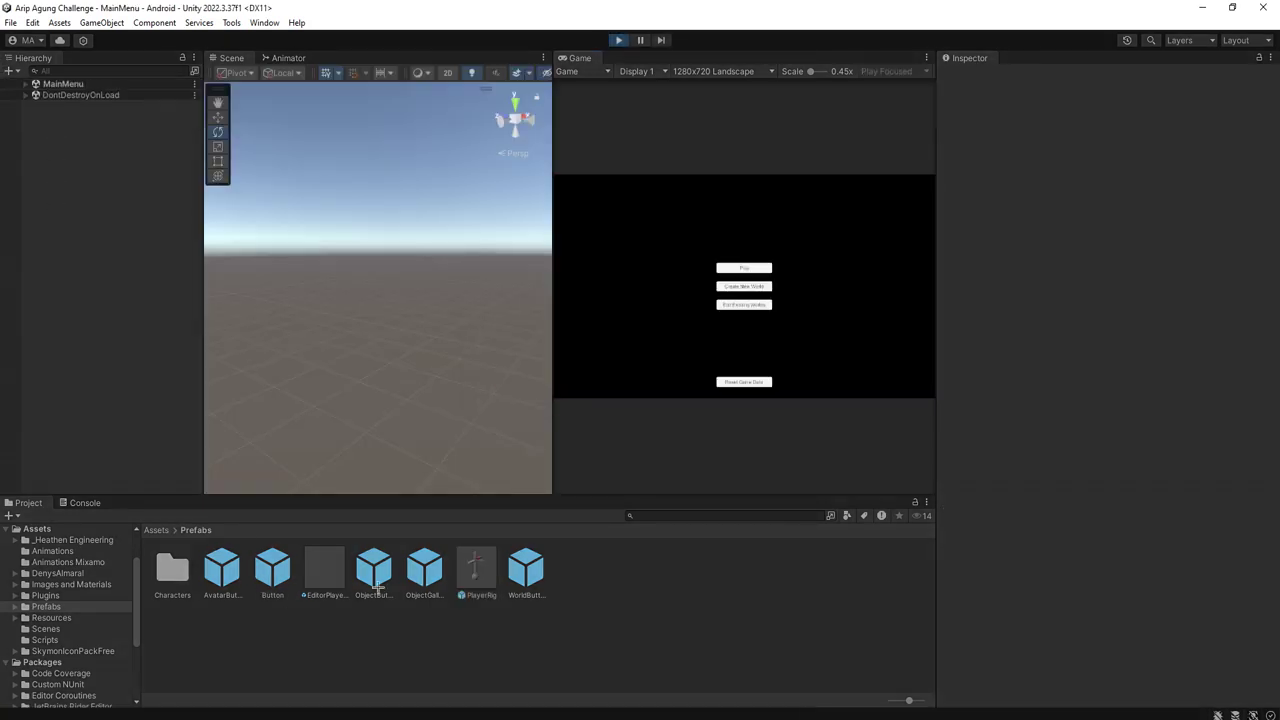
pyautogui.click(740, 268)
pyautogui.click(692, 262)
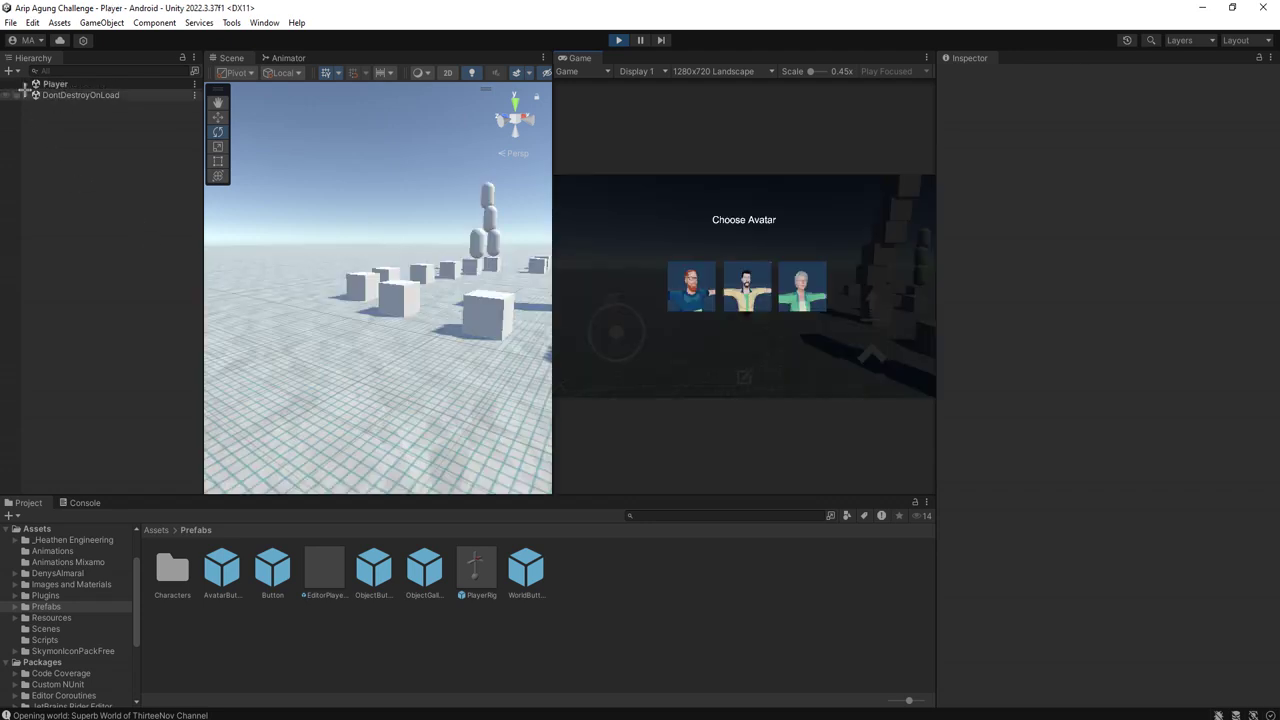
pyautogui.click(36, 127)
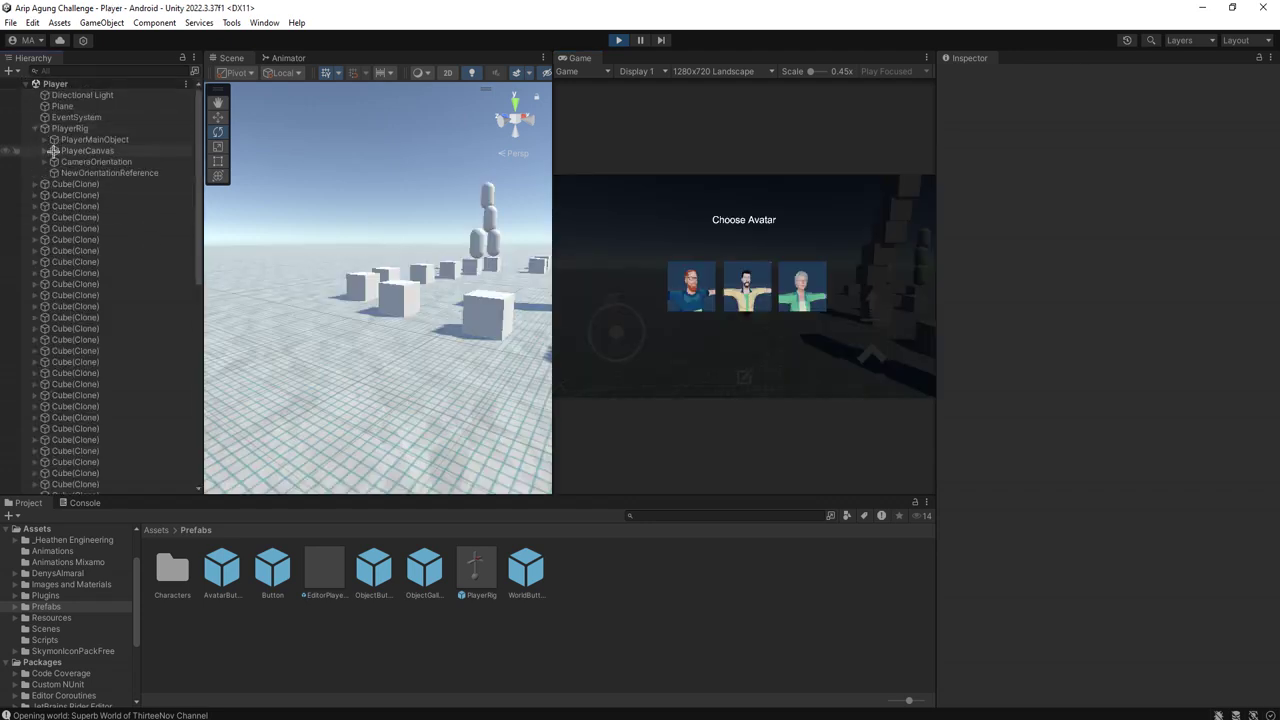
pyautogui.click(91, 172)
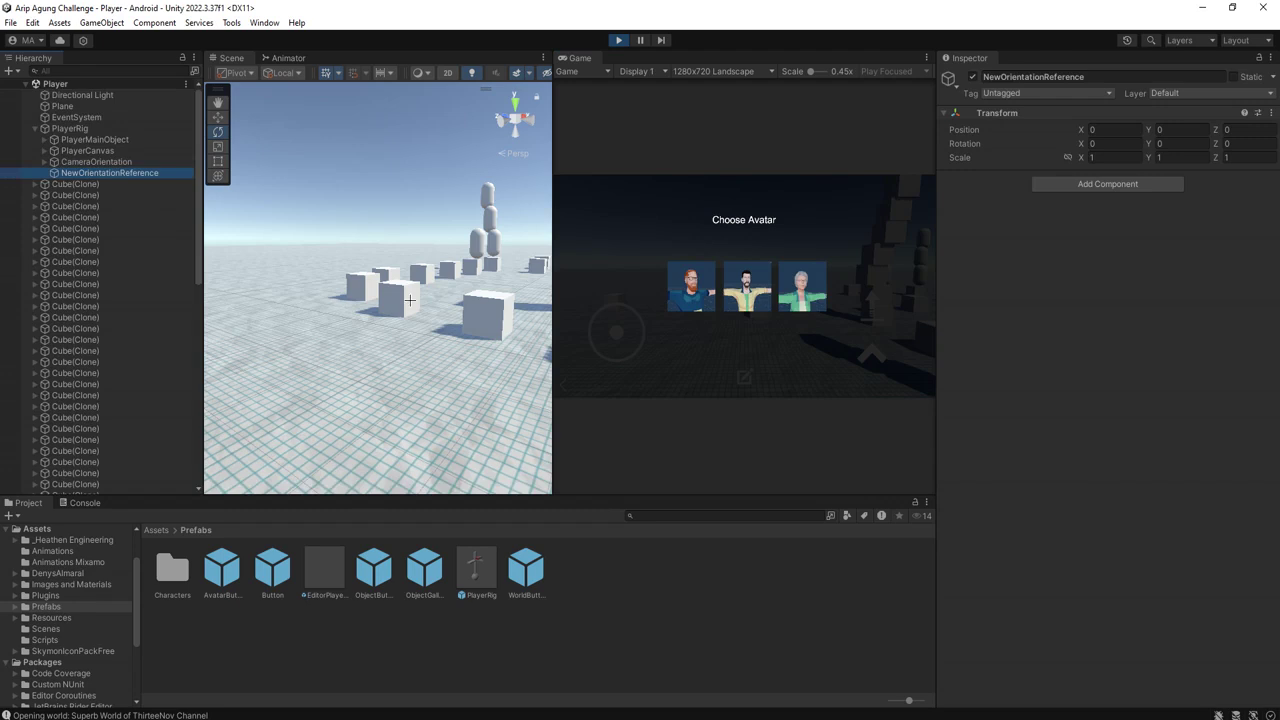
pyautogui.press('f')
pyautogui.keyDown('alt'); pyautogui.moveTo(382, 332); pyautogui.dragTo(228, 133); pyautogui.keyUp('alt')
pyautogui.click(217, 117)
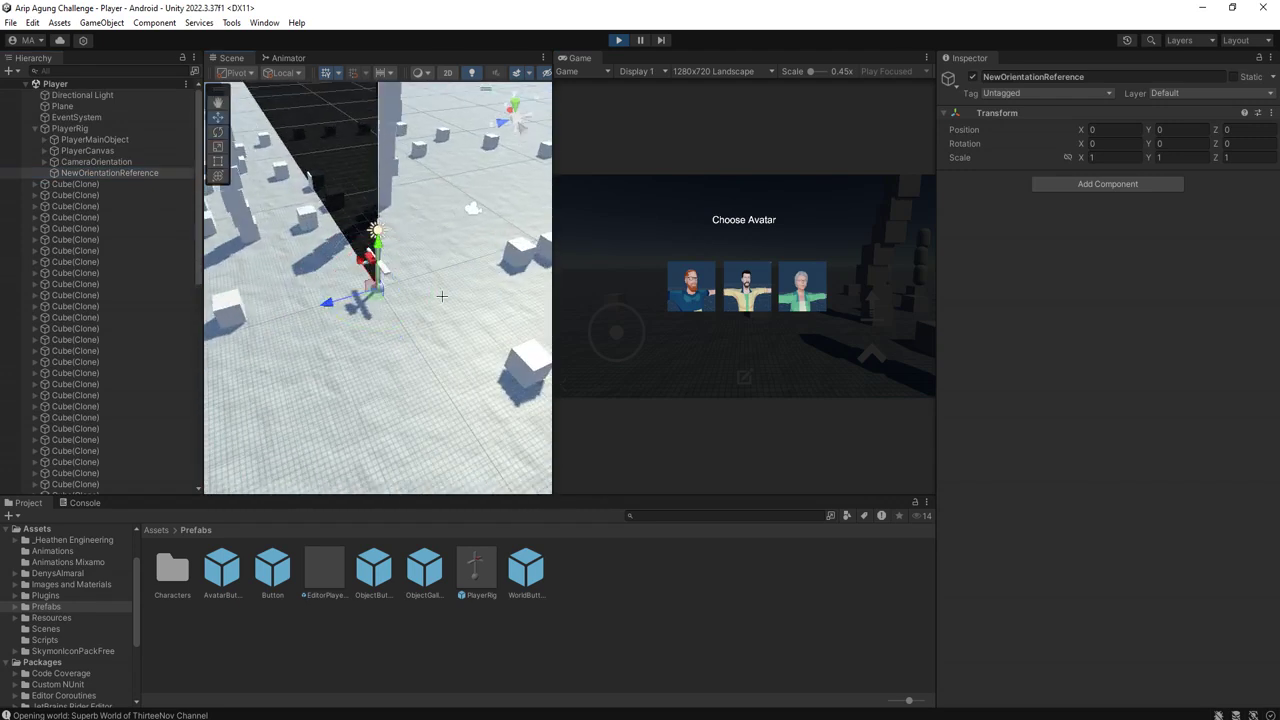
pyautogui.keyDown('alt'); pyautogui.moveTo(403, 326); pyautogui.dragTo(618, 288); pyautogui.keyUp('alt')
pyautogui.click(705, 294)
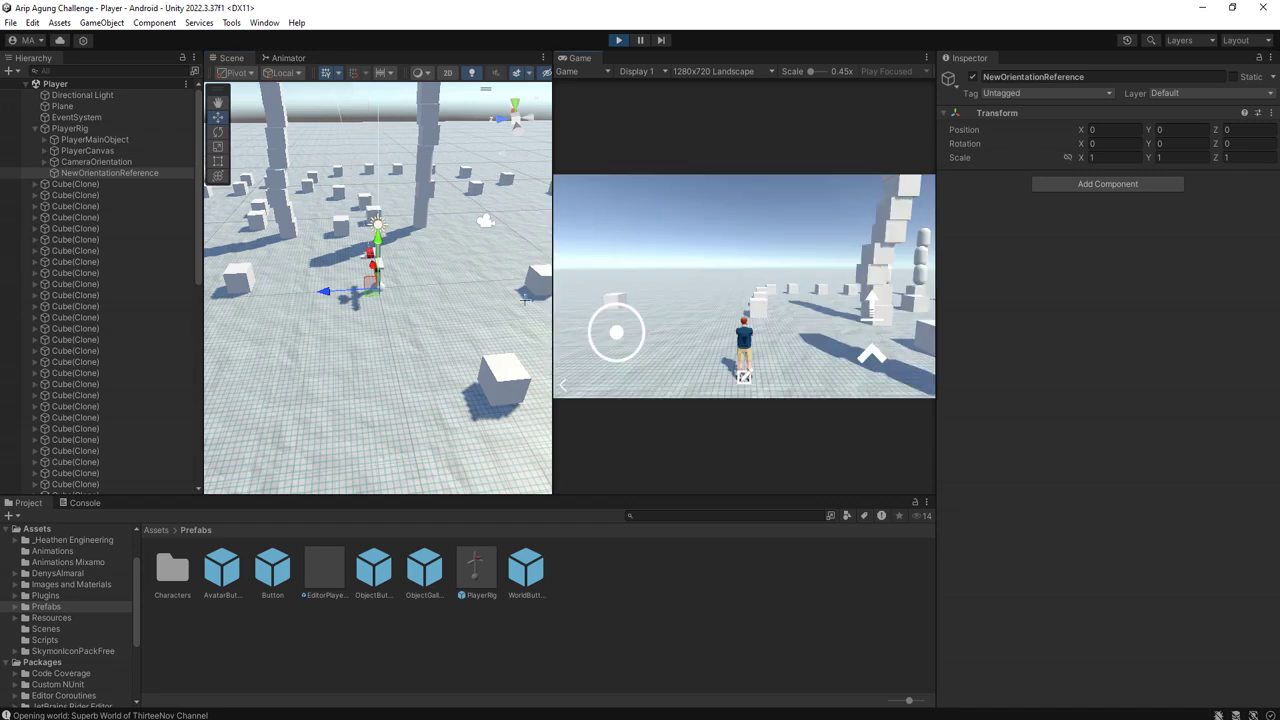
# Step: Walk the player with the joystick while watching NewOrientationReference rotate, then stop play mode
pyautogui.keyDown('alt'); pyautogui.moveTo(530, 248); pyautogui.dragTo(343, 297); pyautogui.keyUp('alt')
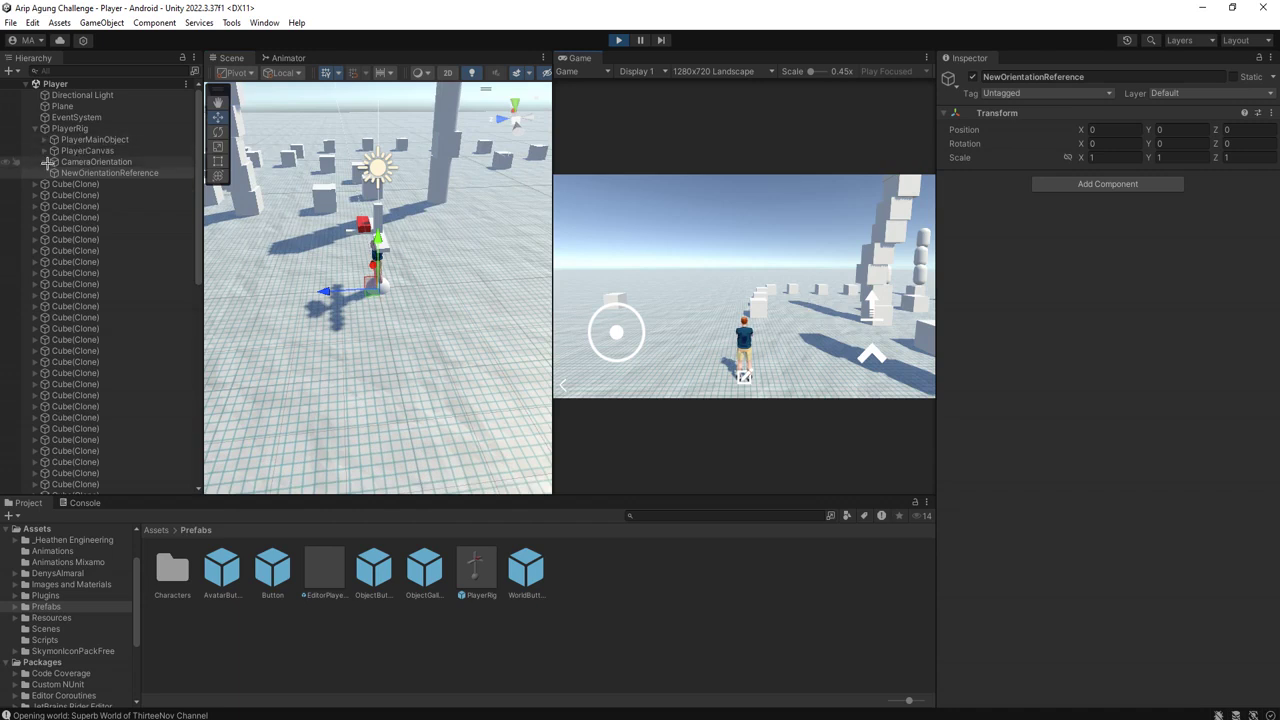
pyautogui.click(54, 162)
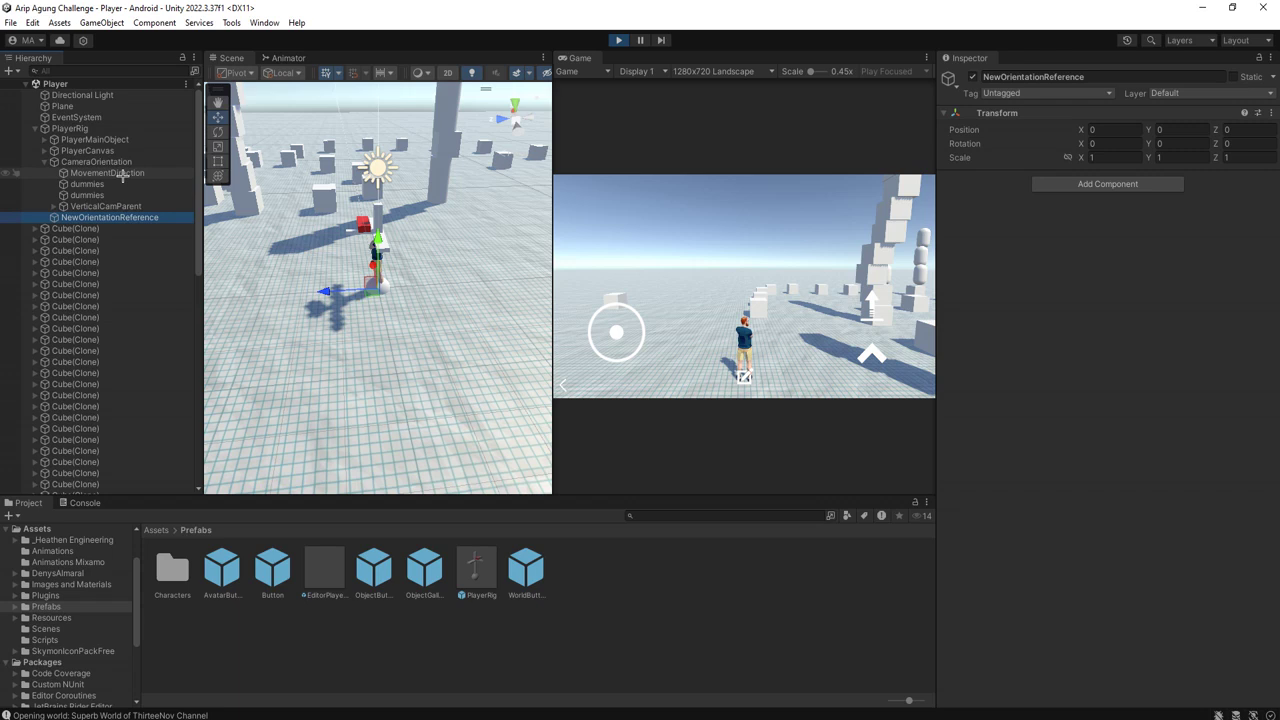
pyautogui.keyDown('ctrl'); pyautogui.click(121, 175); pyautogui.keyUp('ctrl')
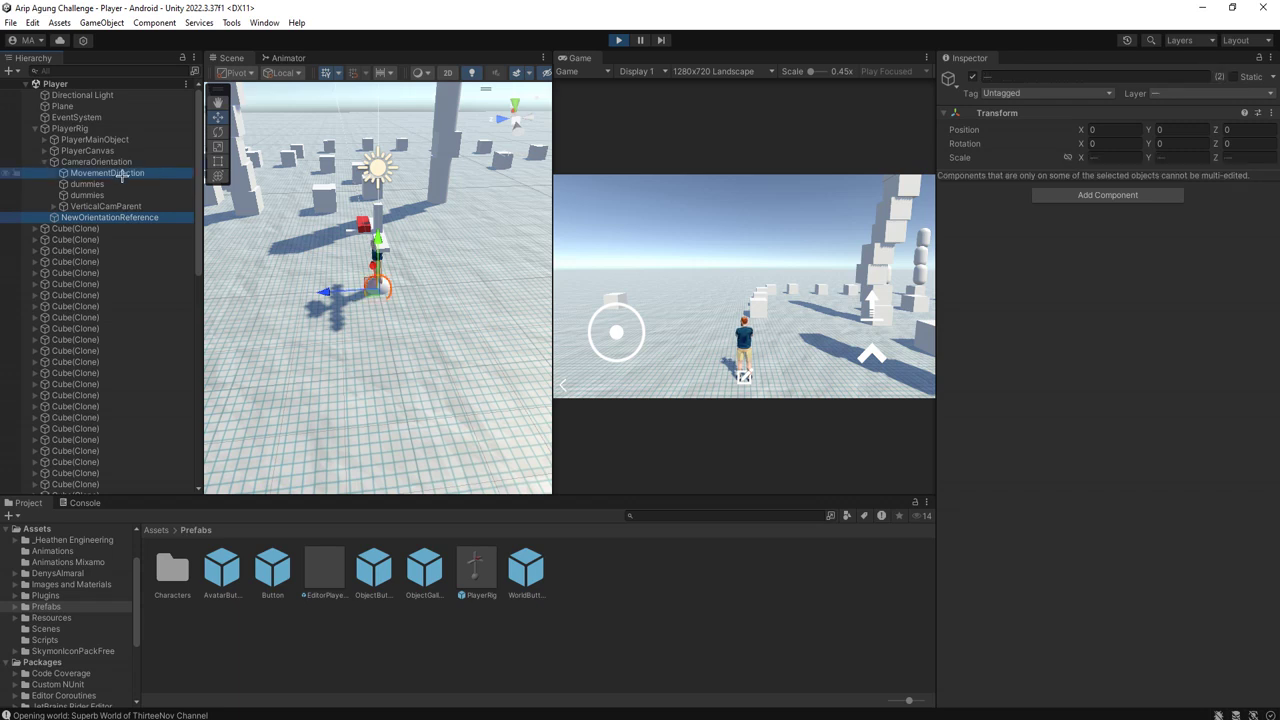
pyautogui.click(116, 217)
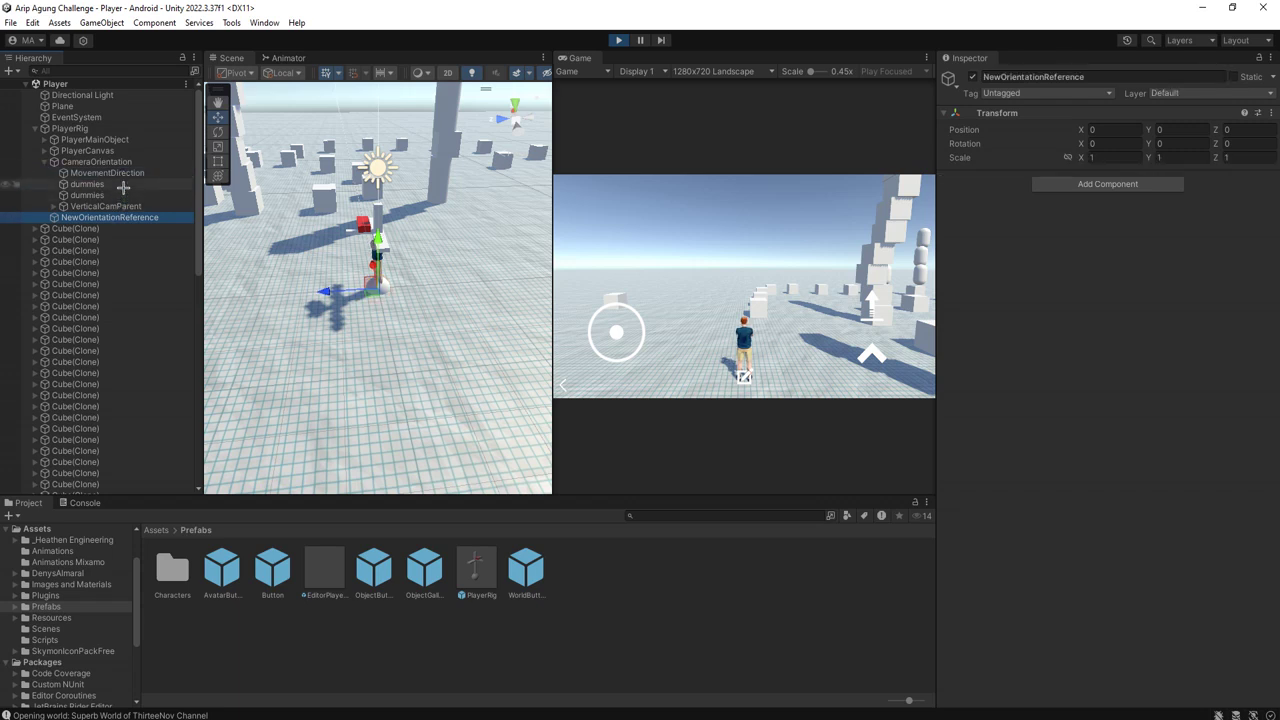
pyautogui.moveTo(618, 332)
pyautogui.mouseDown()
pyautogui.moveTo(626, 357)
pyautogui.moveTo(588, 332)
pyautogui.mouseUp()
pyautogui.moveTo(343, 283); pyautogui.dragTo(580, 323, button='middle')
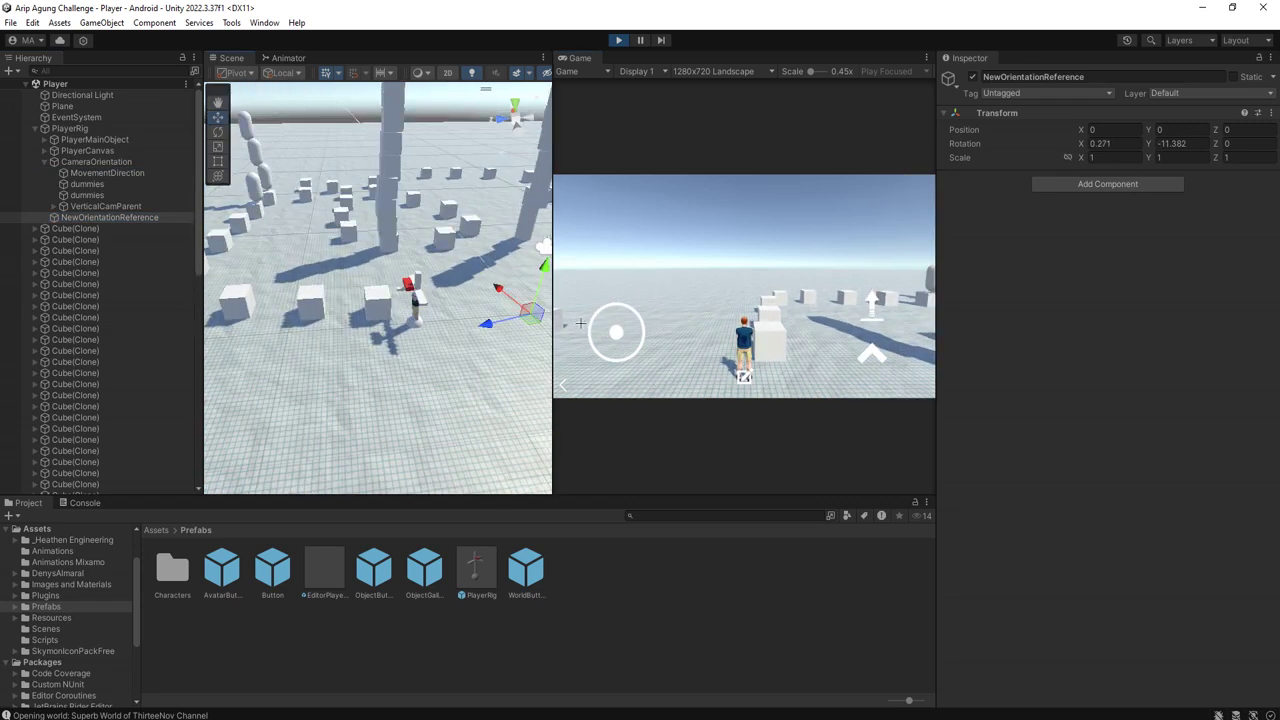
pyautogui.moveTo(677, 354); pyautogui.dragTo(676, 406)
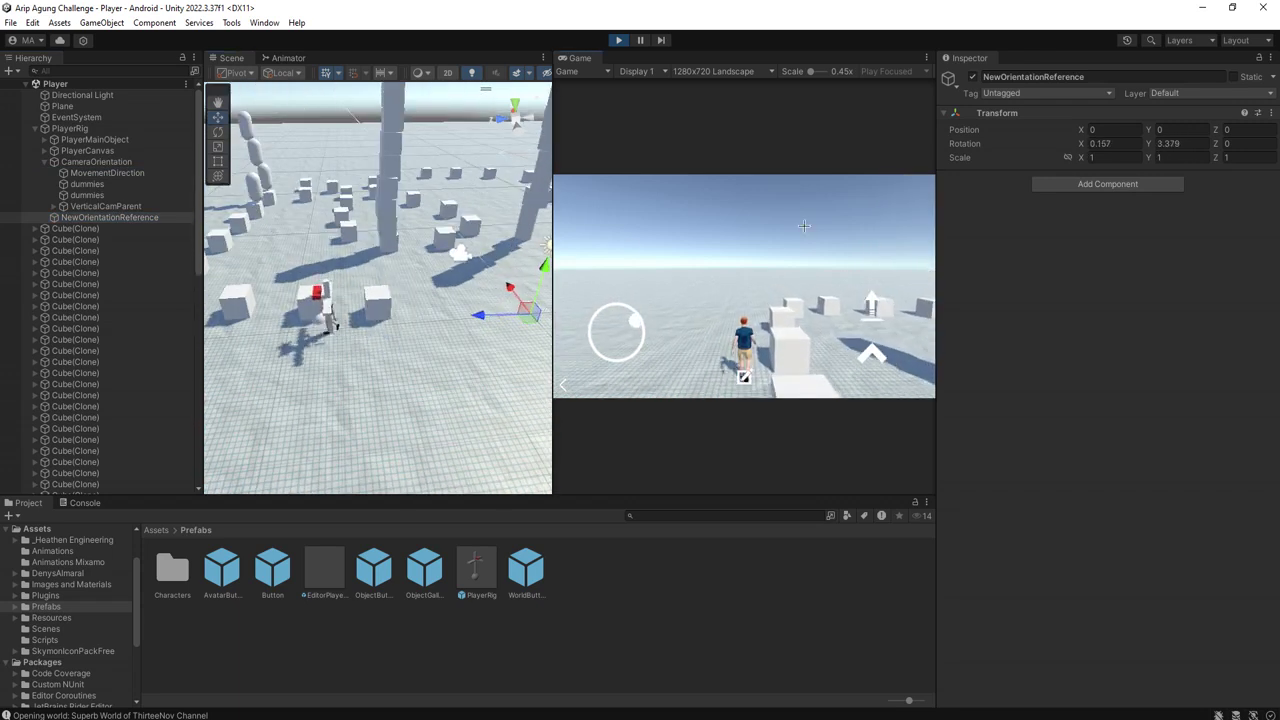
pyautogui.moveTo(676, 406); pyautogui.dragTo(286, 288)
pyautogui.scroll(-3, 286, 288)
pyautogui.scroll(-2, 422, 320)
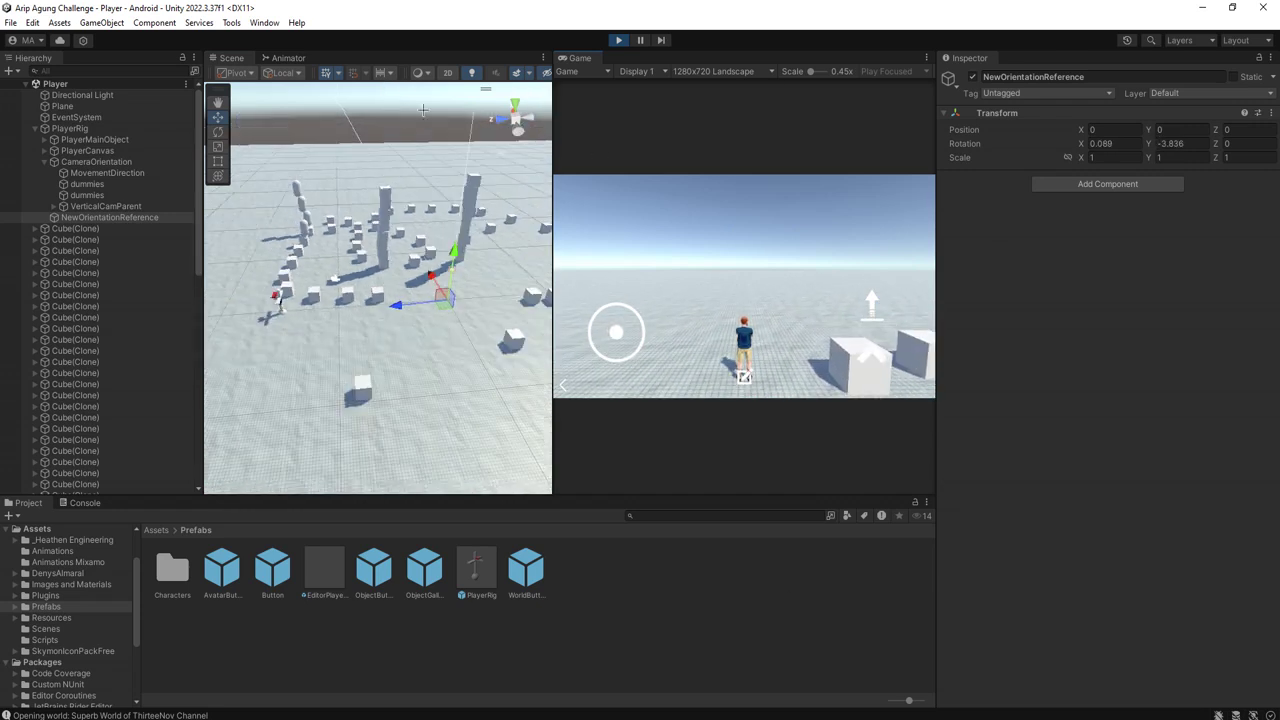
pyautogui.click(618, 40)
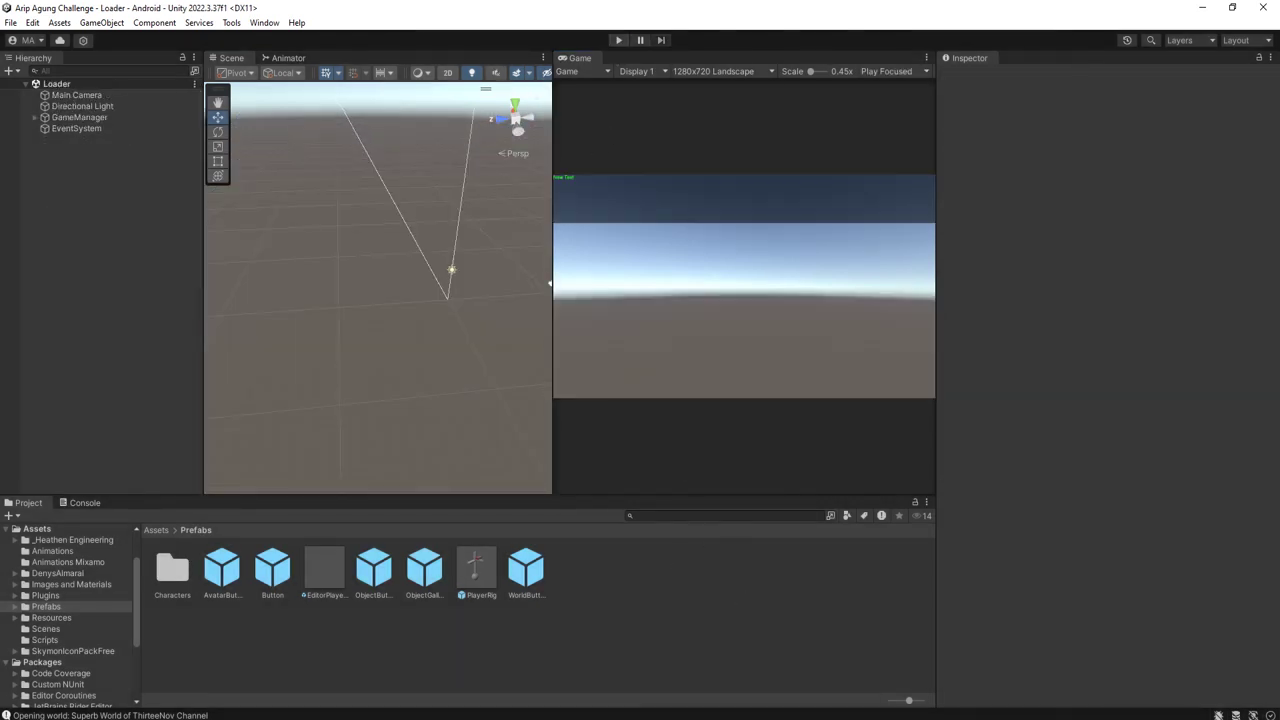
# Step: Paste newOrientationReference onto blank line 60 of Player.cs
pyautogui.hotkey('alt', 'Tab')
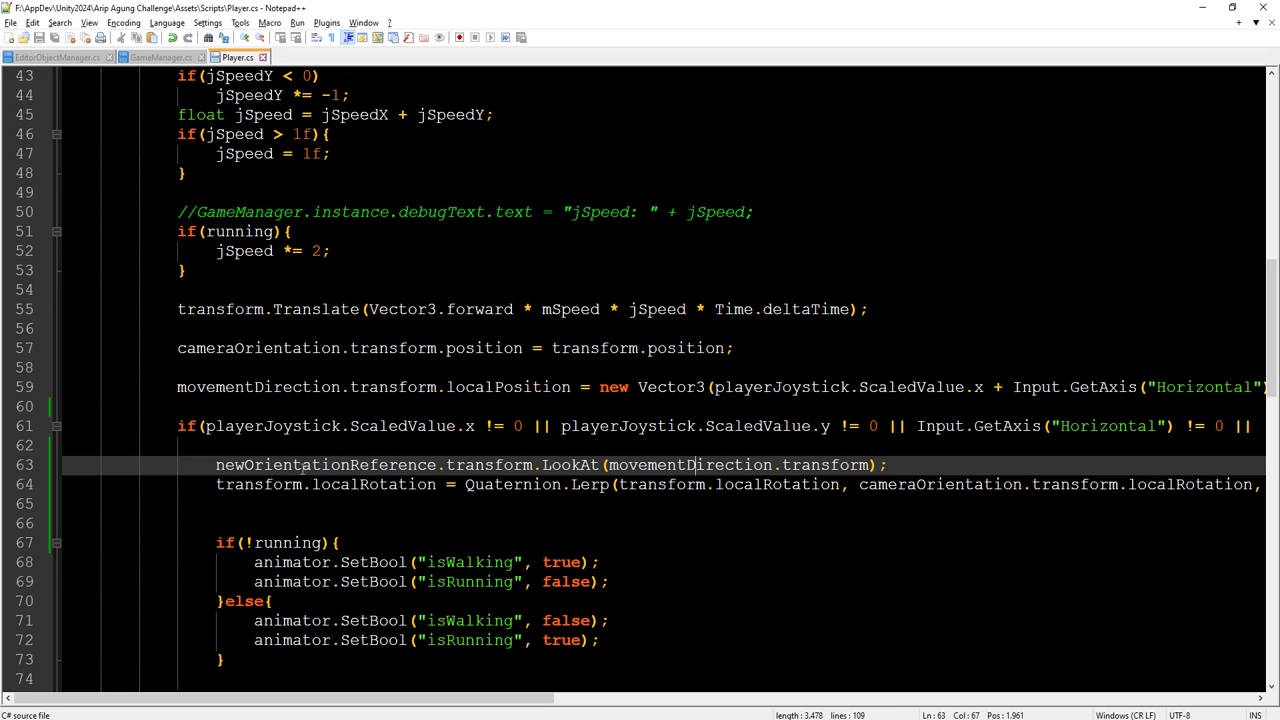
pyautogui.doubleClick(338, 466)
pyautogui.hotkey('ctrl', 'c')
pyautogui.click(201, 402)
pyautogui.click(226, 385)
pyautogui.click(220, 402)
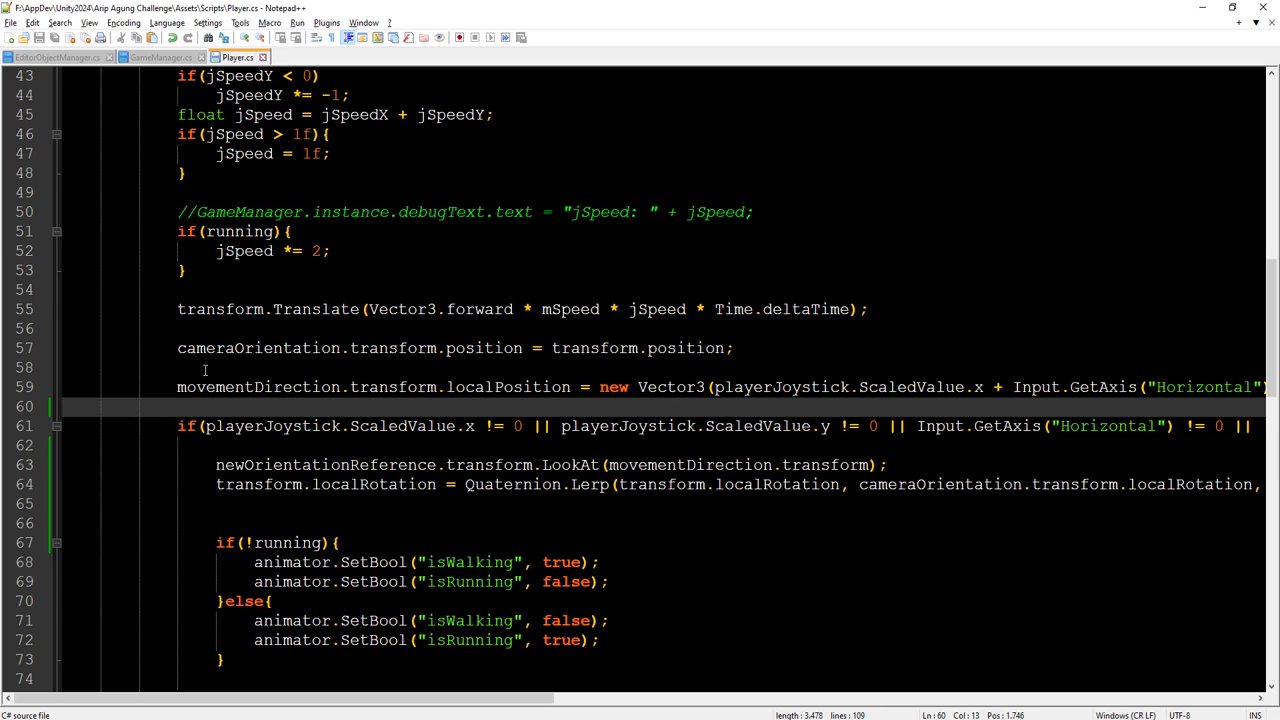
pyautogui.click(204, 370)
pyautogui.click(197, 405)
pyautogui.scroll(-3, 203, 404)
pyautogui.scroll(2, 204, 406)
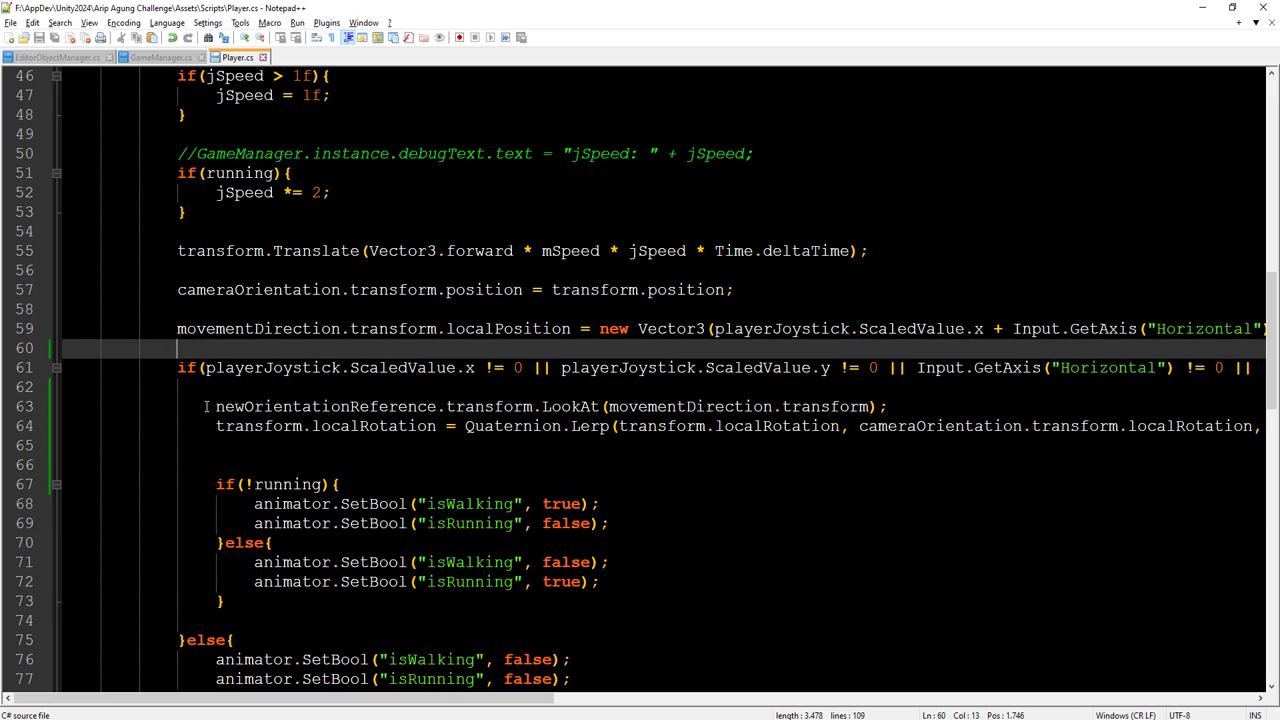
pyautogui.hotkey('ctrl', 'v')
pyautogui.press('Return')
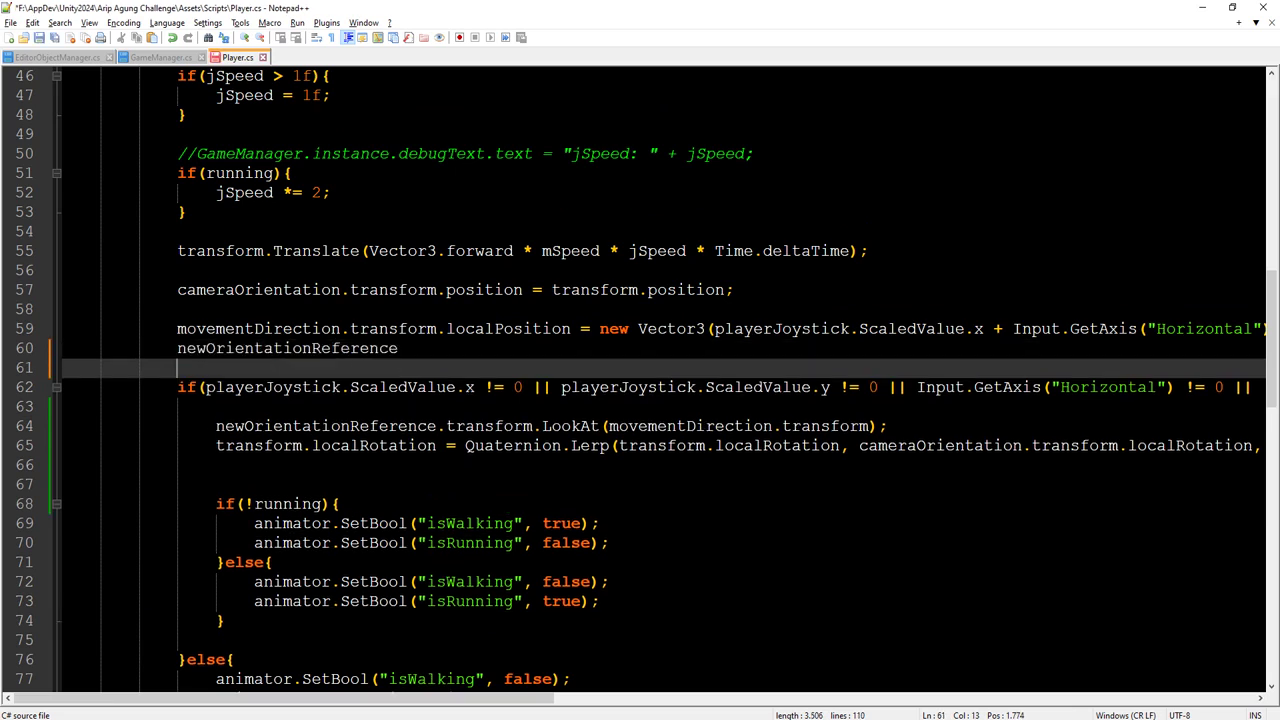
pyautogui.click(405, 349)
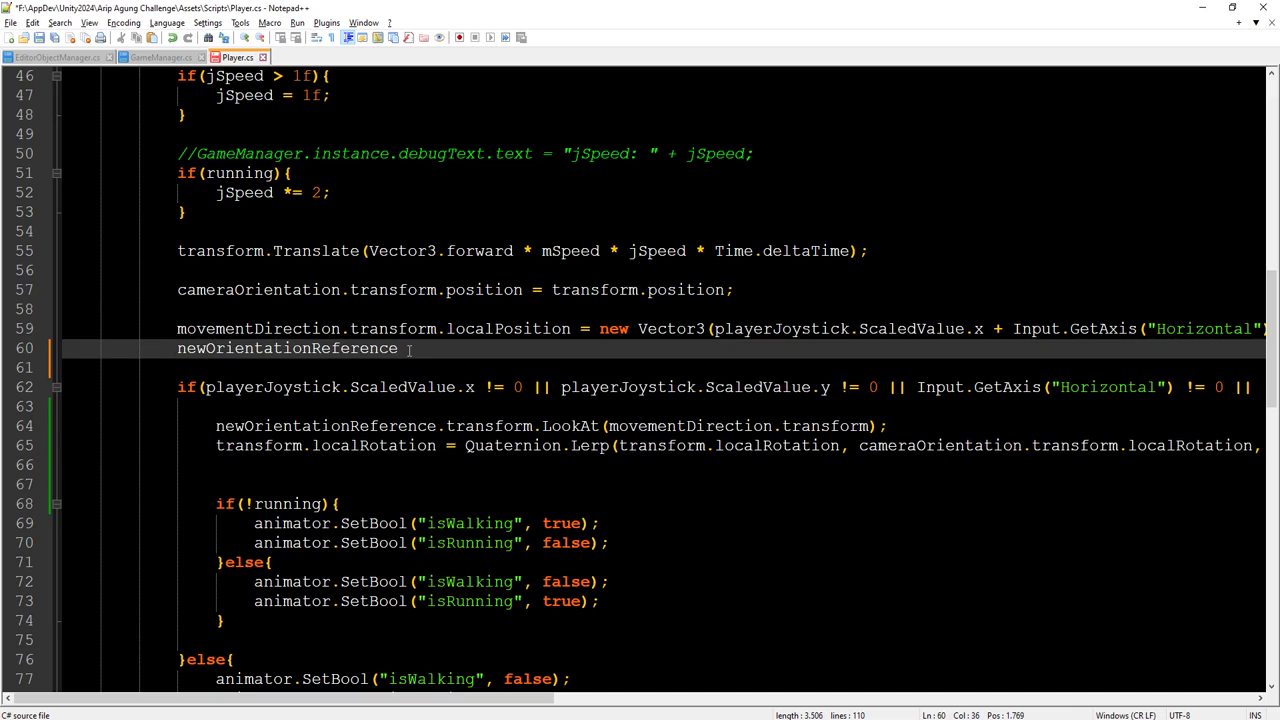
# Step: Complete line 60 as newOrientationReference.transform.position = transform.position; and save
pyautogui.moveTo(342, 290); pyautogui.dragTo(522, 290)
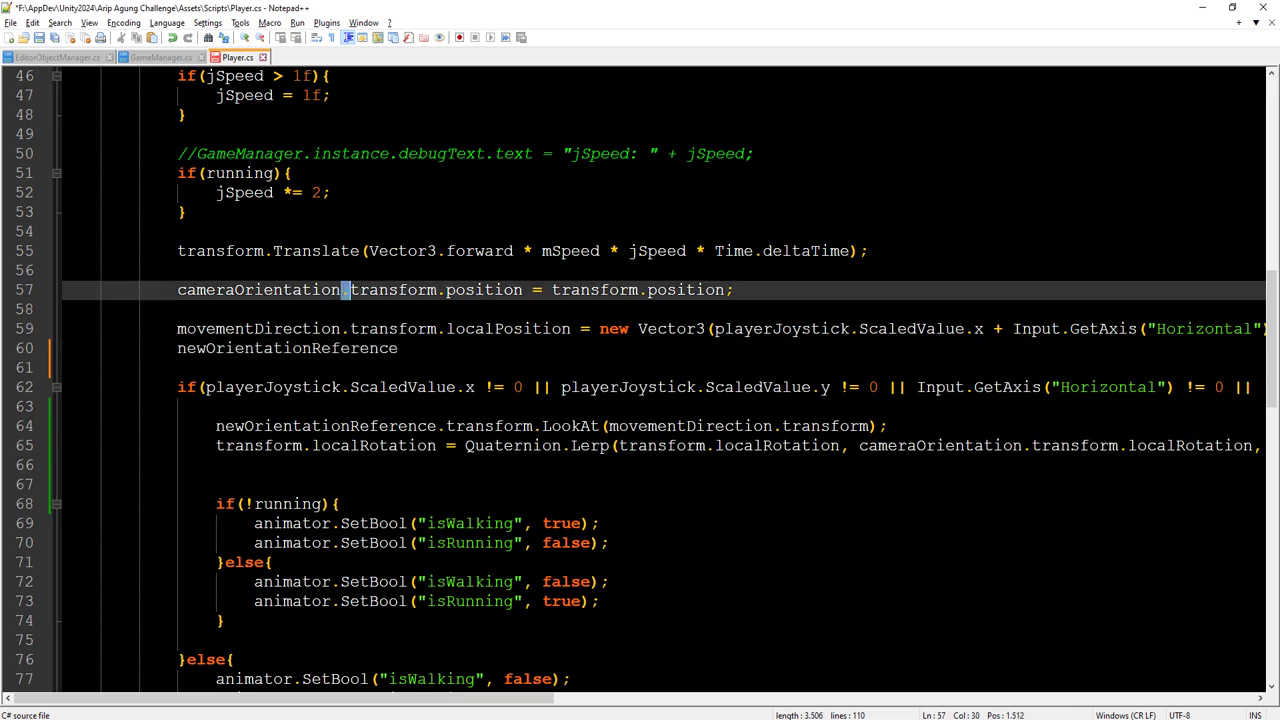
pyautogui.click(515, 356)
pyautogui.write('.transform.position')
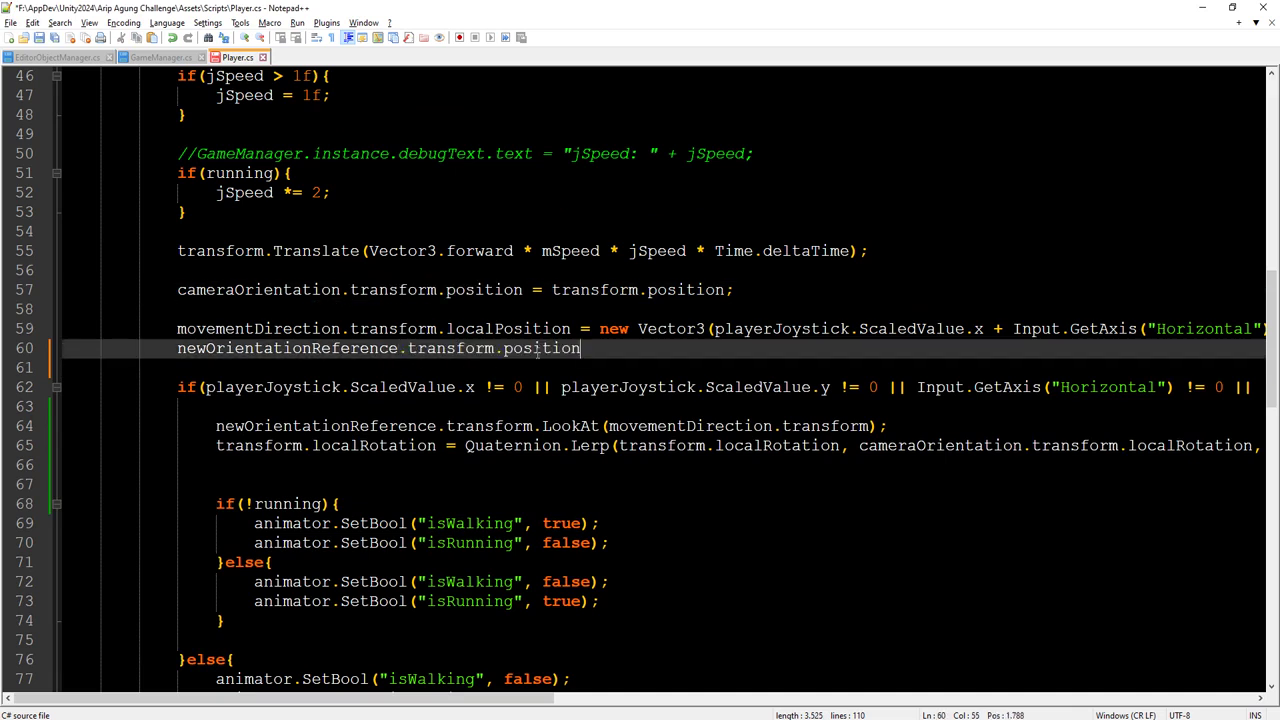
pyautogui.moveTo(527, 290); pyautogui.dragTo(740, 290)
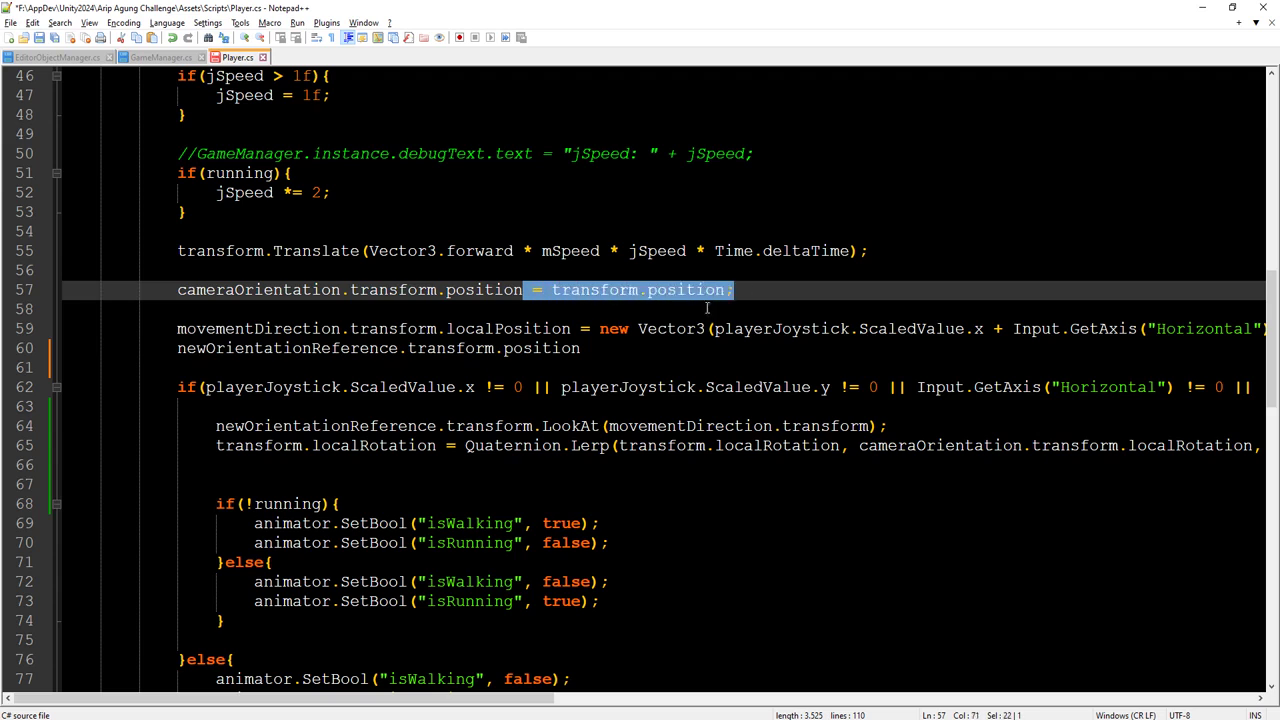
pyautogui.hotkey('ctrl', 'c')
pyautogui.click(625, 352)
pyautogui.hotkey('ctrl', 'v')
pyautogui.hotkey('ctrl', 's')
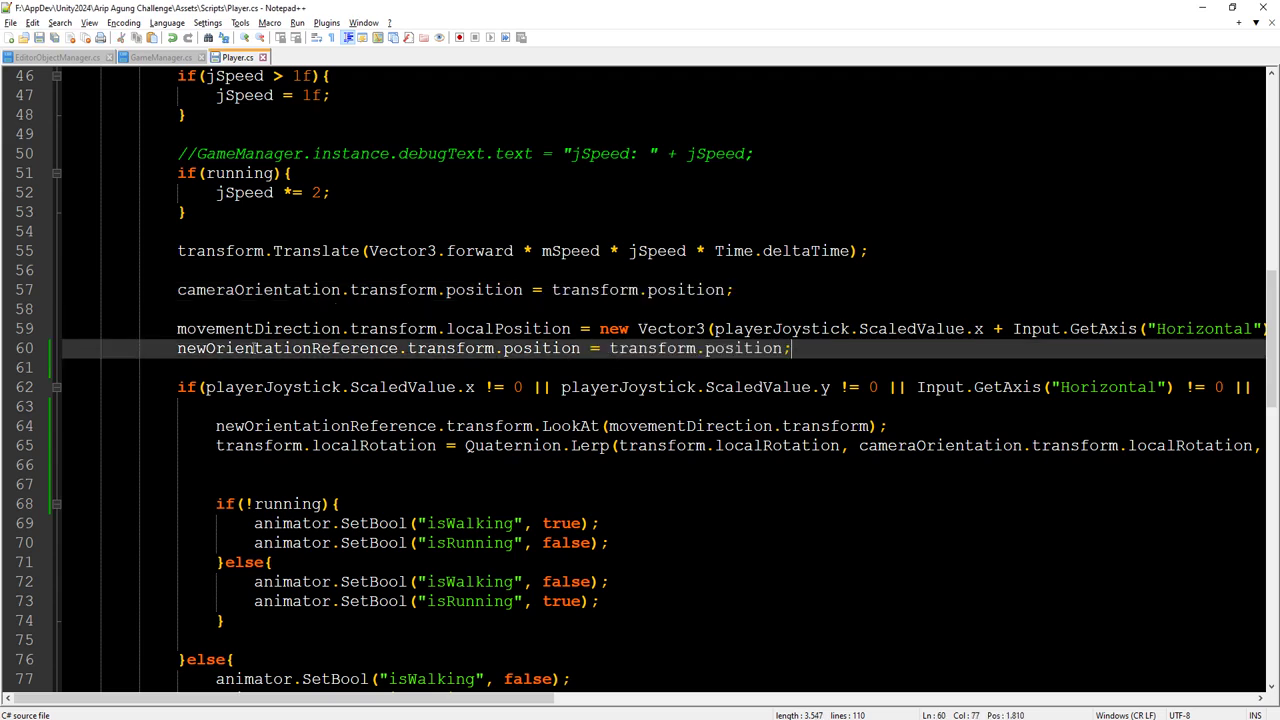
# Step: Copy that position line onto empty line 58, add a blank line after it, and save
pyautogui.hotkey('shift', 'Home')
pyautogui.hotkey('ctrl', 'c')
pyautogui.click(191, 309)
pyautogui.hotkey('ctrl', 'v')
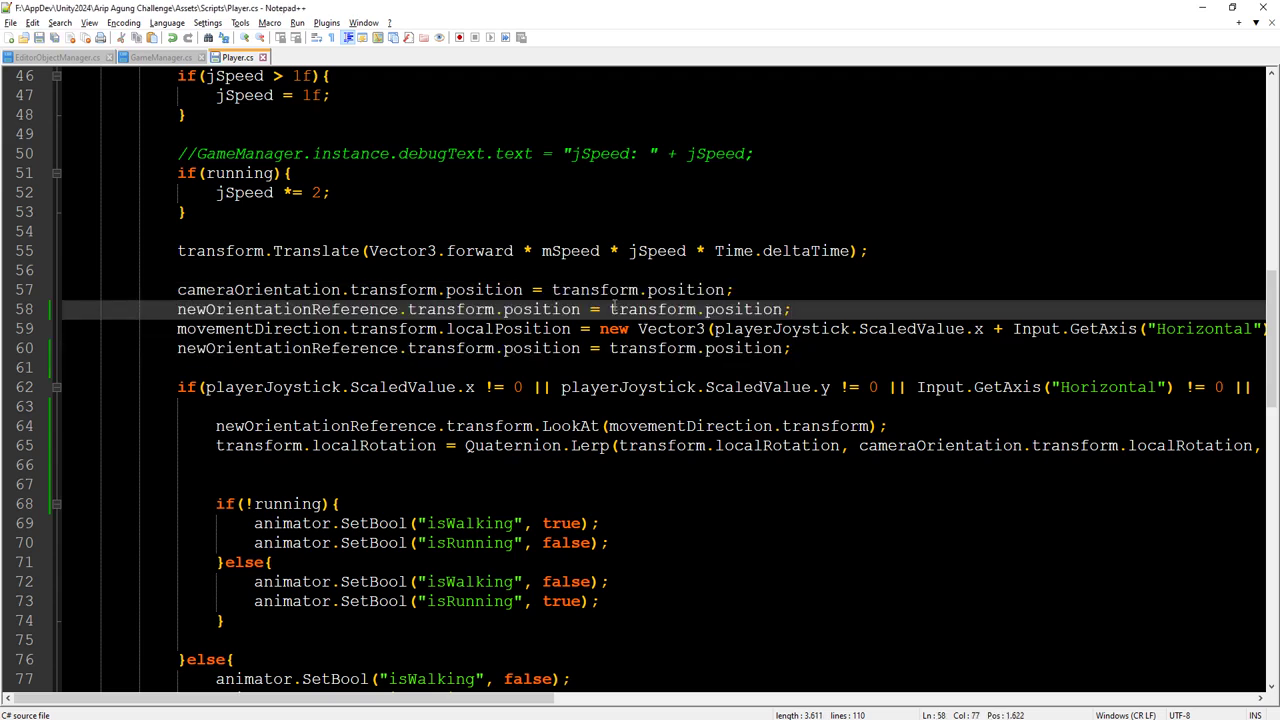
pyautogui.press('Return')
pyautogui.hotkey('ctrl', 's')
pyautogui.hotkey('alt', 'Tab')
pyautogui.hotkey('alt', 'Tab')
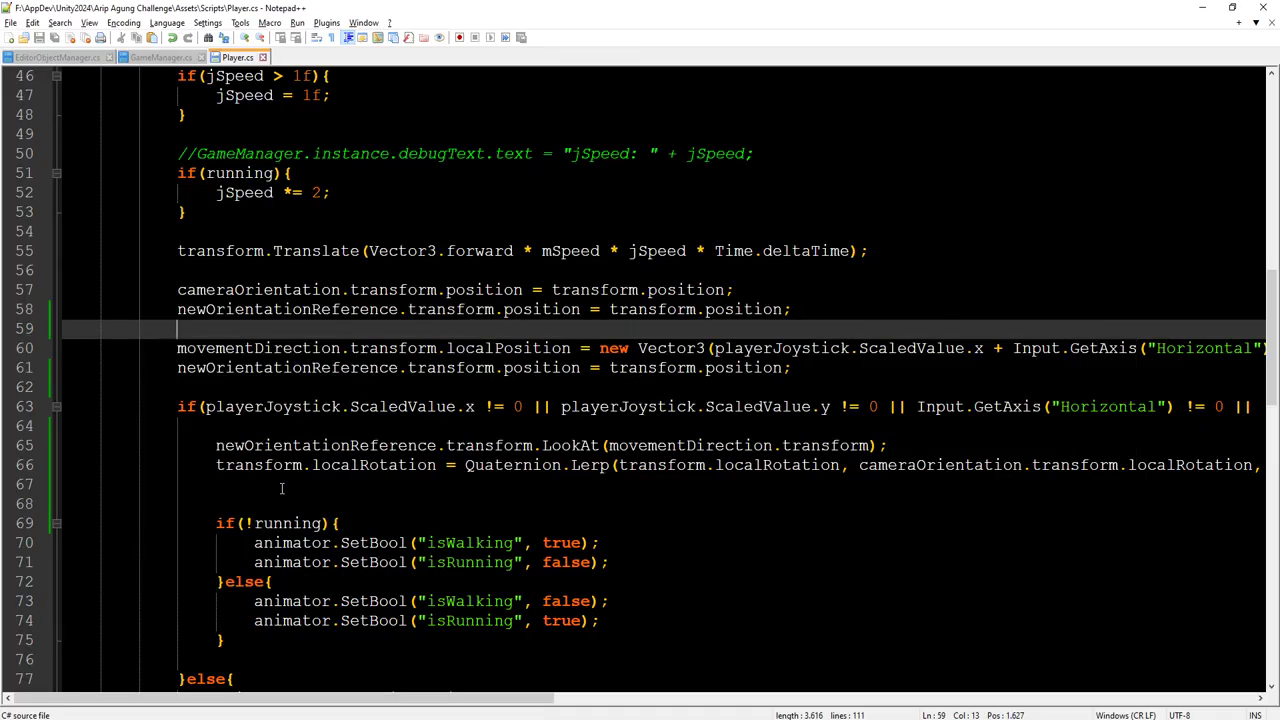
# Step: Inspect where newOrientationReference, localRotation and Lerp are used in the rotation code
pyautogui.click(255, 466)
pyautogui.click(302, 446)
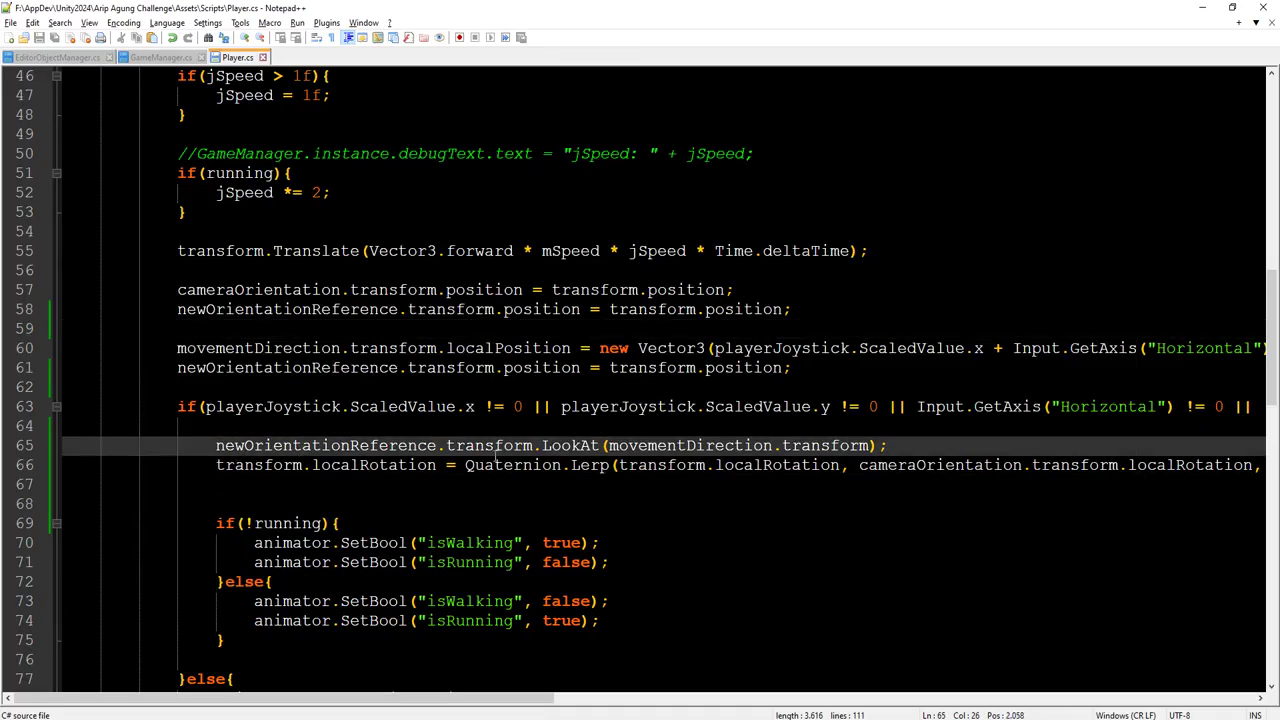
pyautogui.doubleClick(336, 446)
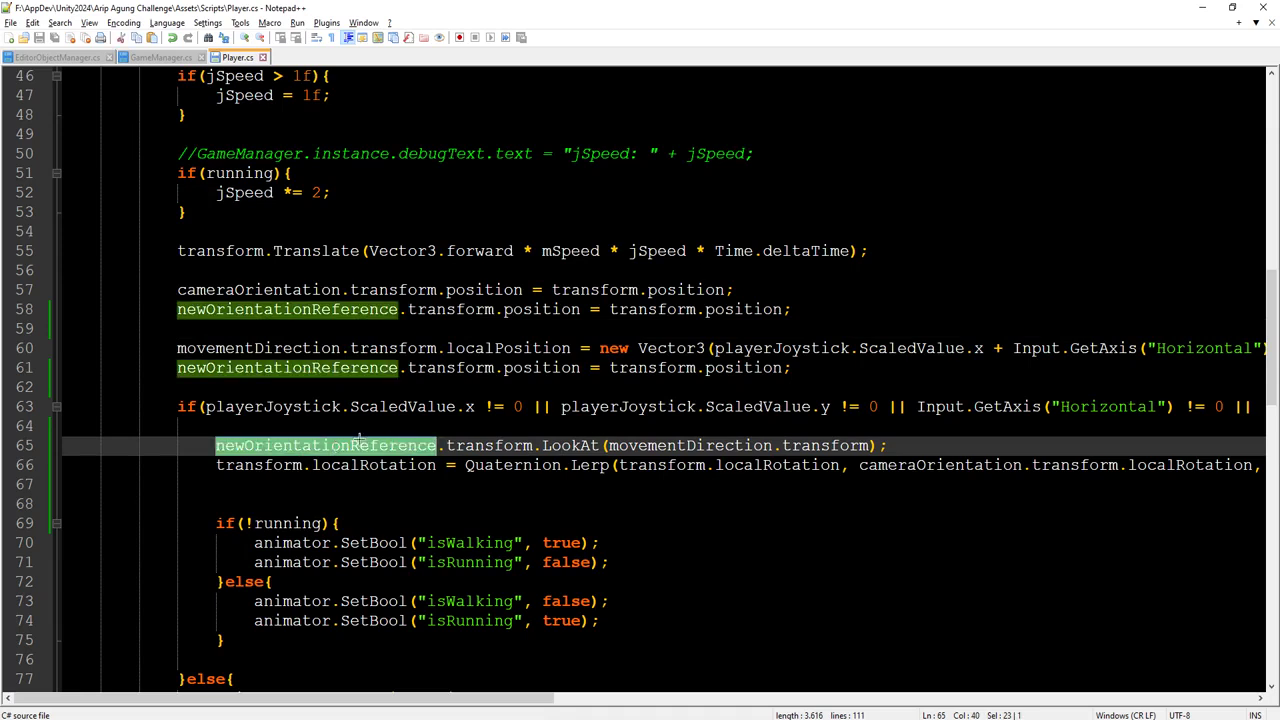
pyautogui.click(494, 446)
pyautogui.doubleClick(297, 446)
pyautogui.click(269, 468)
pyautogui.doubleClick(400, 465)
pyautogui.click(273, 465)
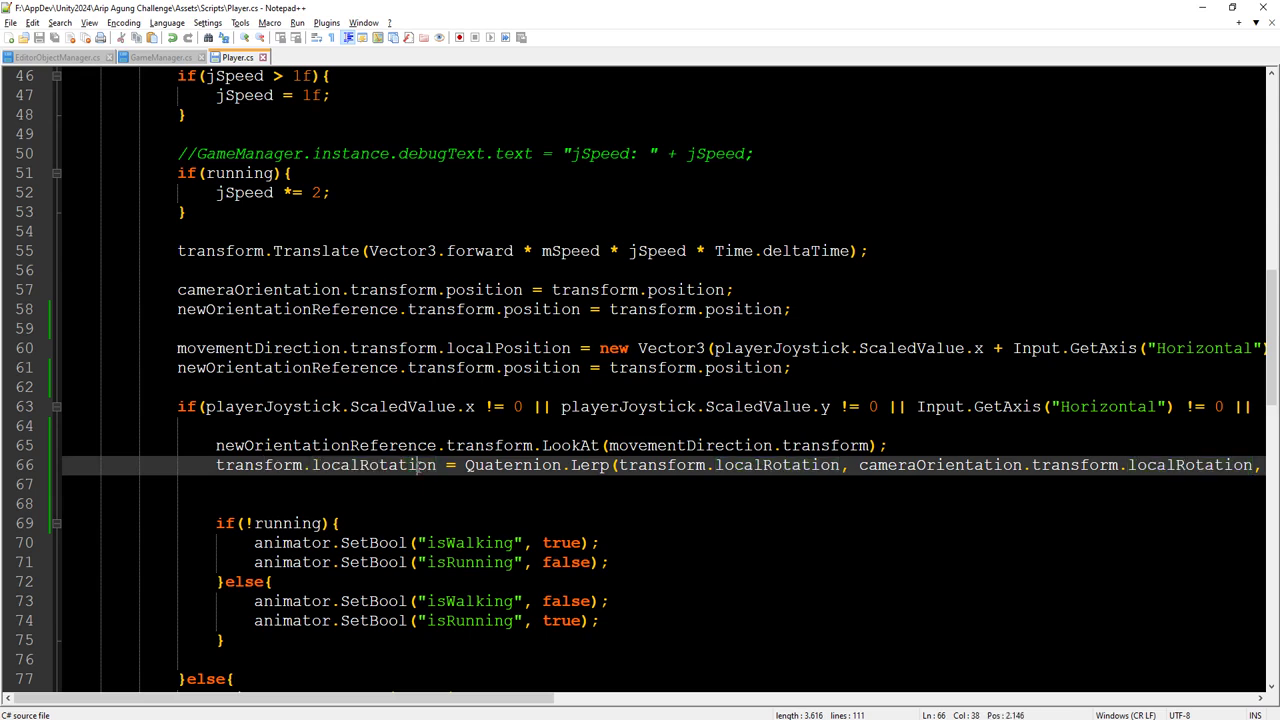
pyautogui.doubleClick(602, 465)
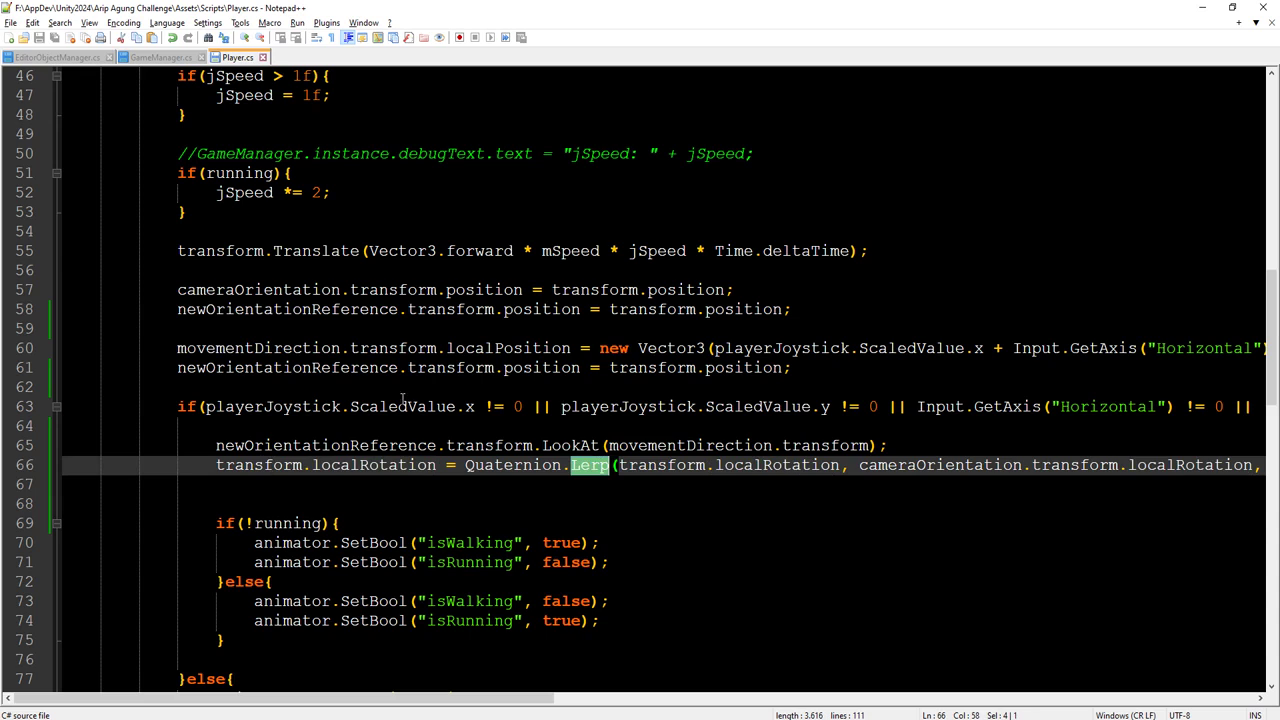
# Step: On line 66, replace cameraOrientation in the Lerp target with newOrientationReference
pyautogui.click(275, 310)
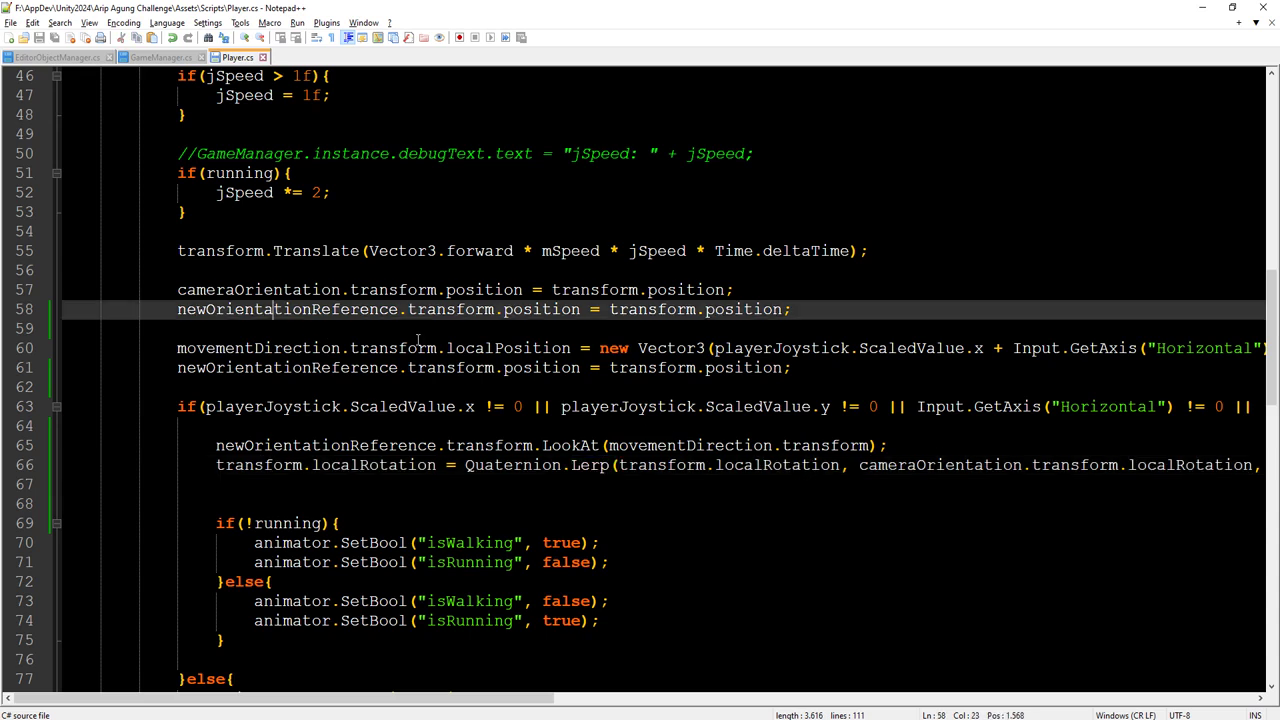
pyautogui.doubleClick(218, 310)
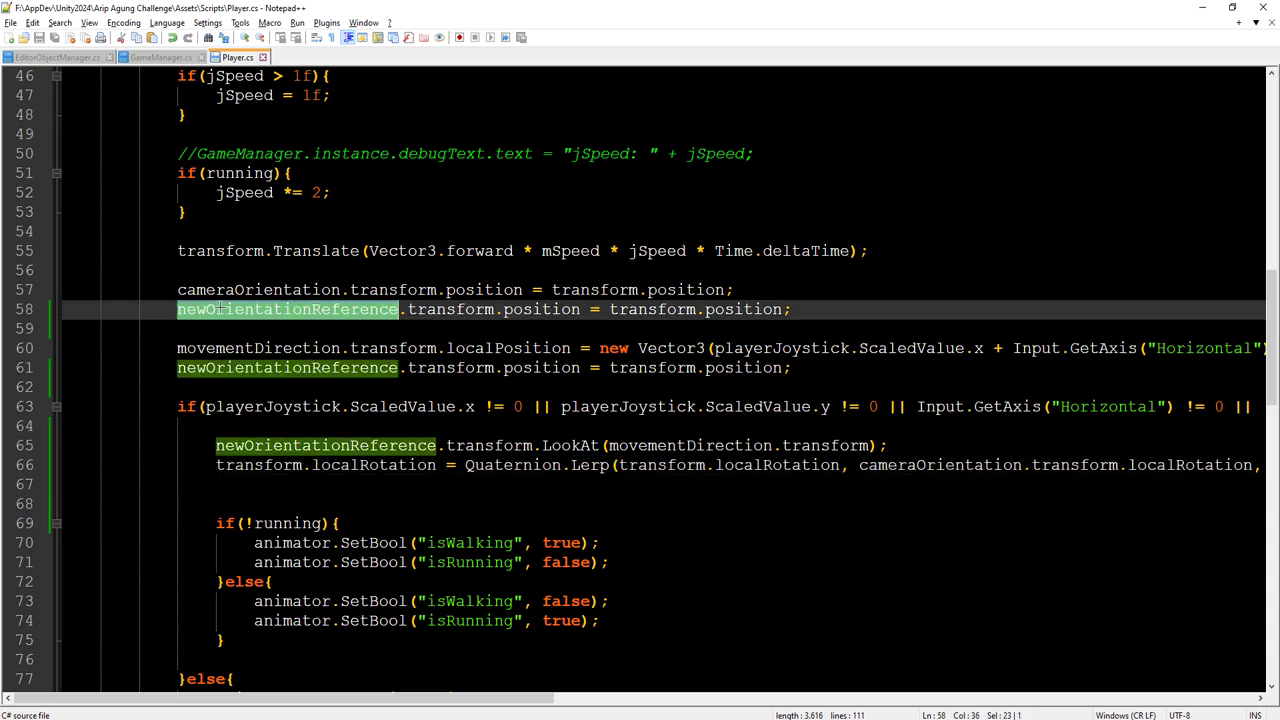
pyautogui.doubleClick(996, 466)
pyautogui.hotkey('ctrl', 'v')
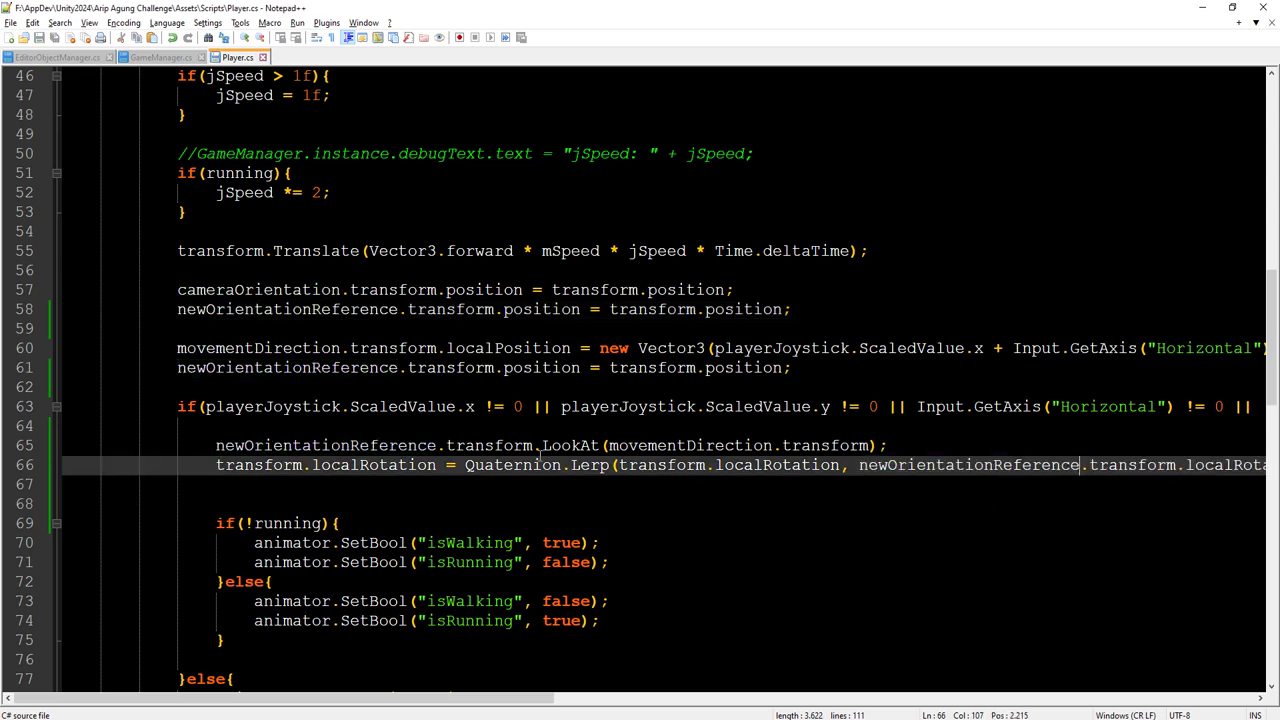
# Step: Start play mode in Unity and enter the game world from the main menu
pyautogui.hotkey('alt', 'Tab')
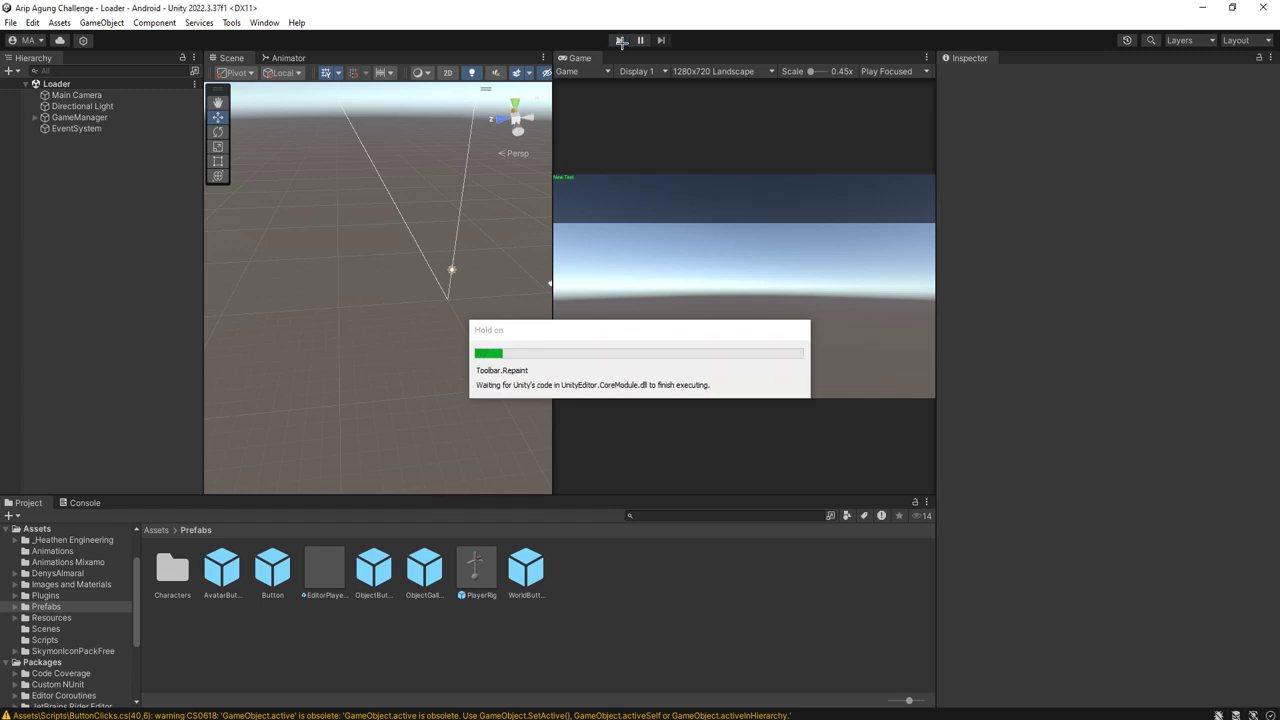
pyautogui.click(620, 40)
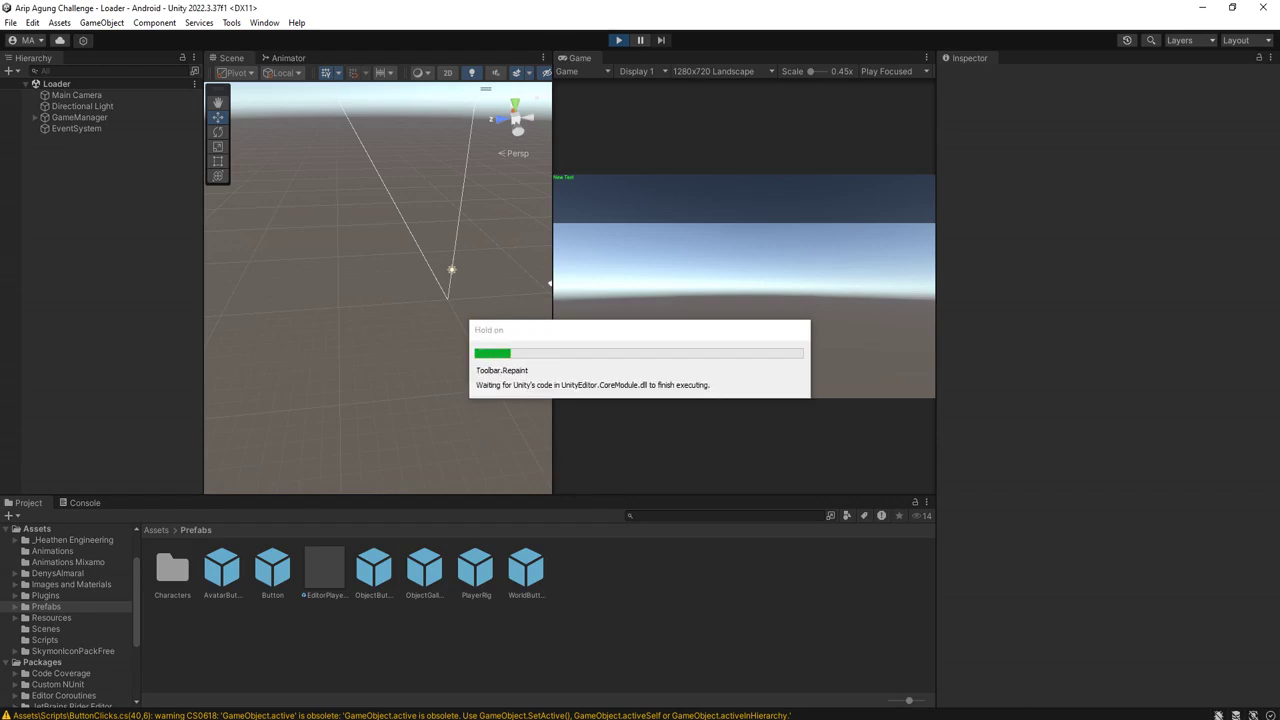
pyautogui.hotkey('alt', 'Tab')
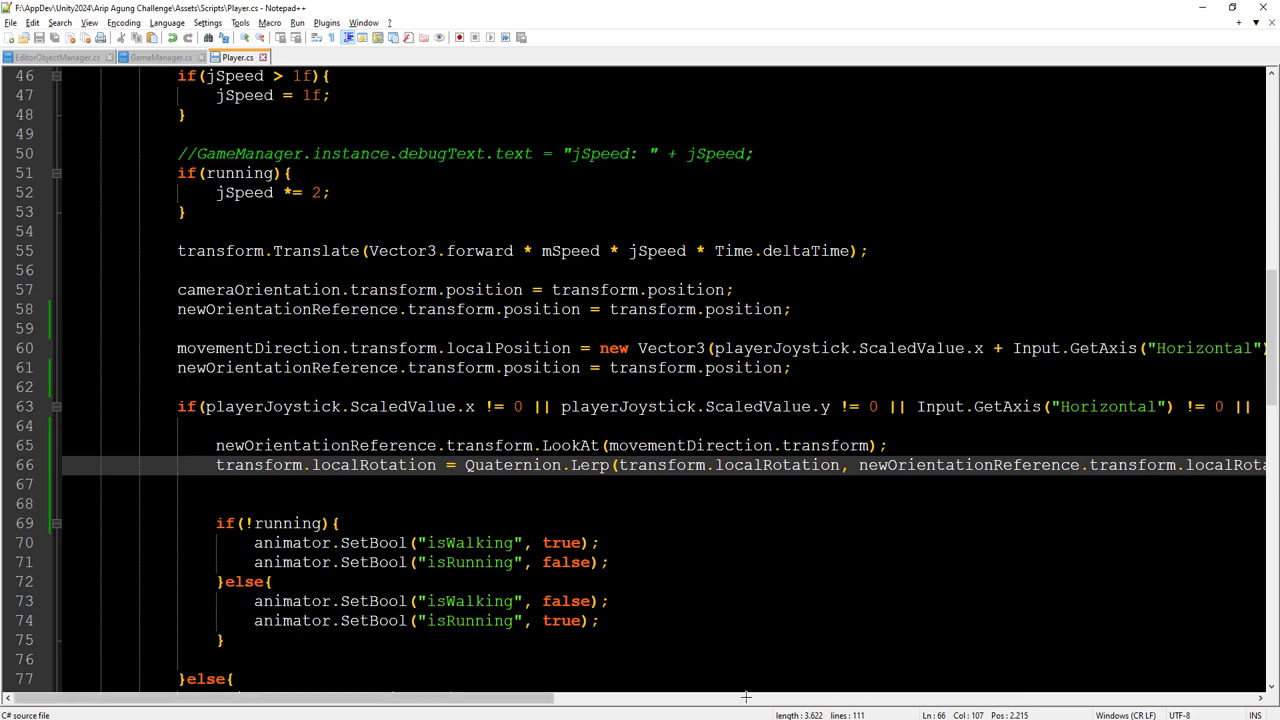
pyautogui.moveTo(525, 692); pyautogui.dragTo(705, 692)
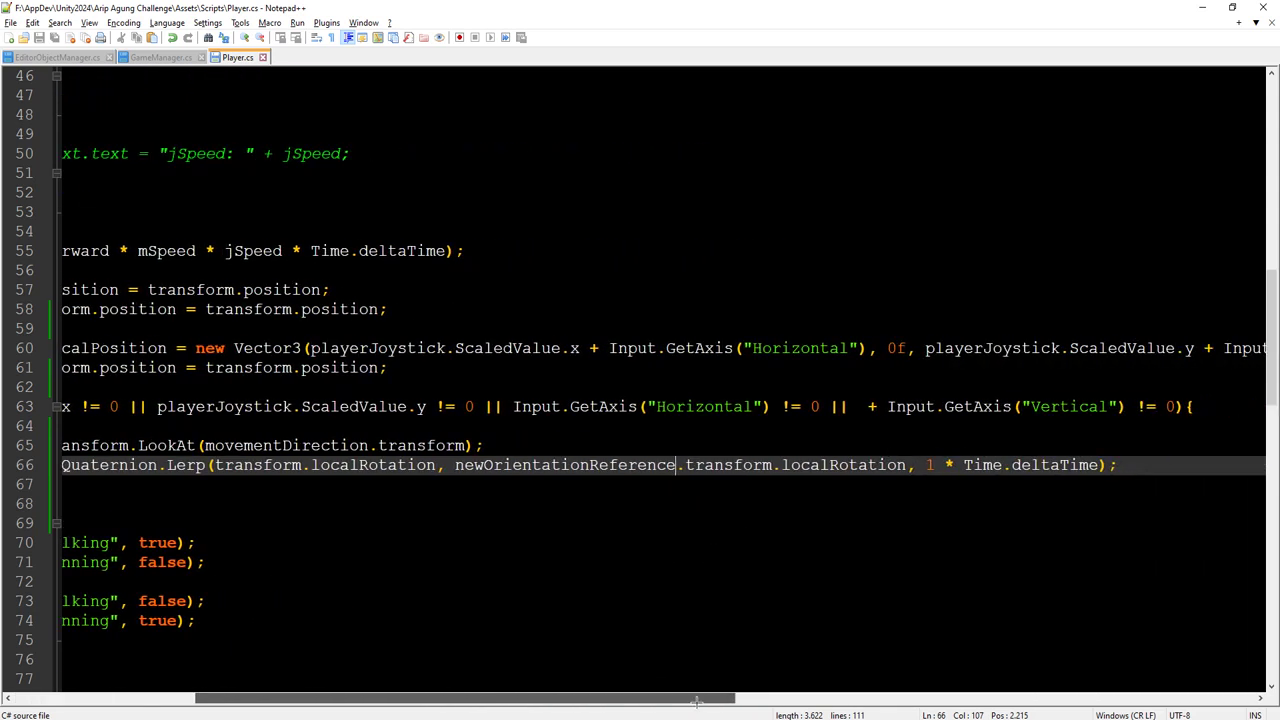
pyautogui.hotkey('alt', 'Tab')
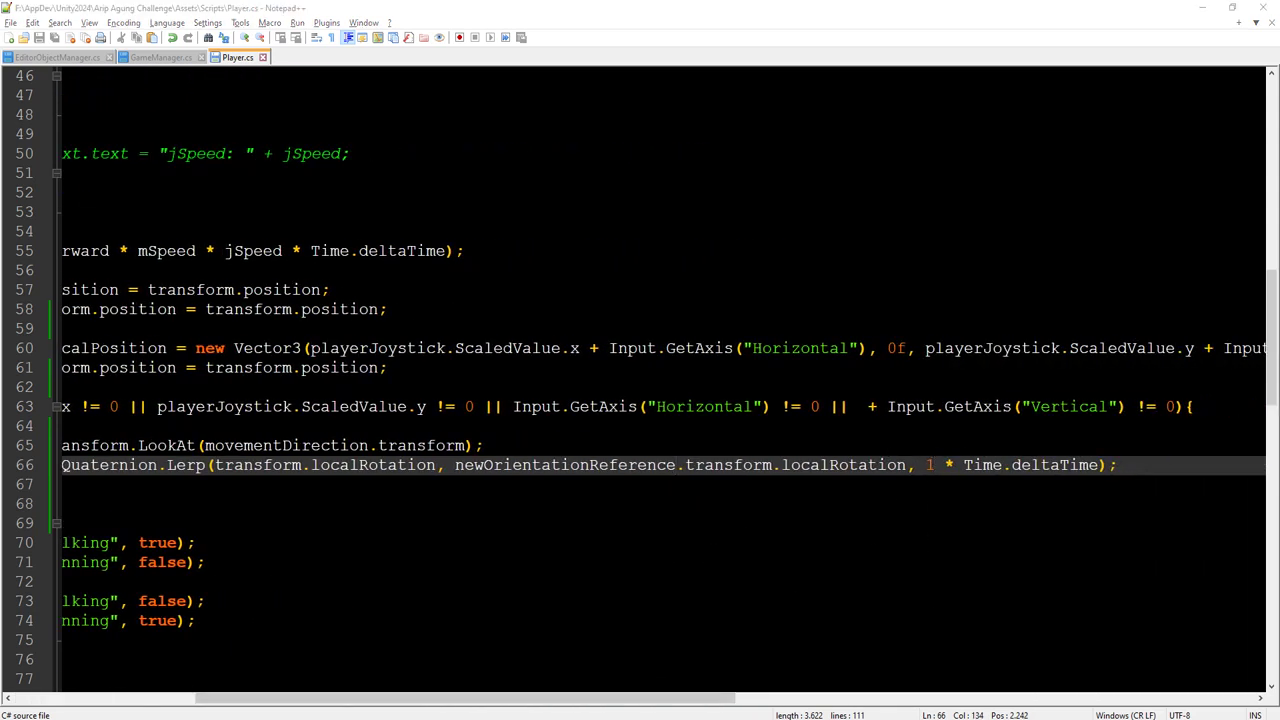
pyautogui.click(743, 269)
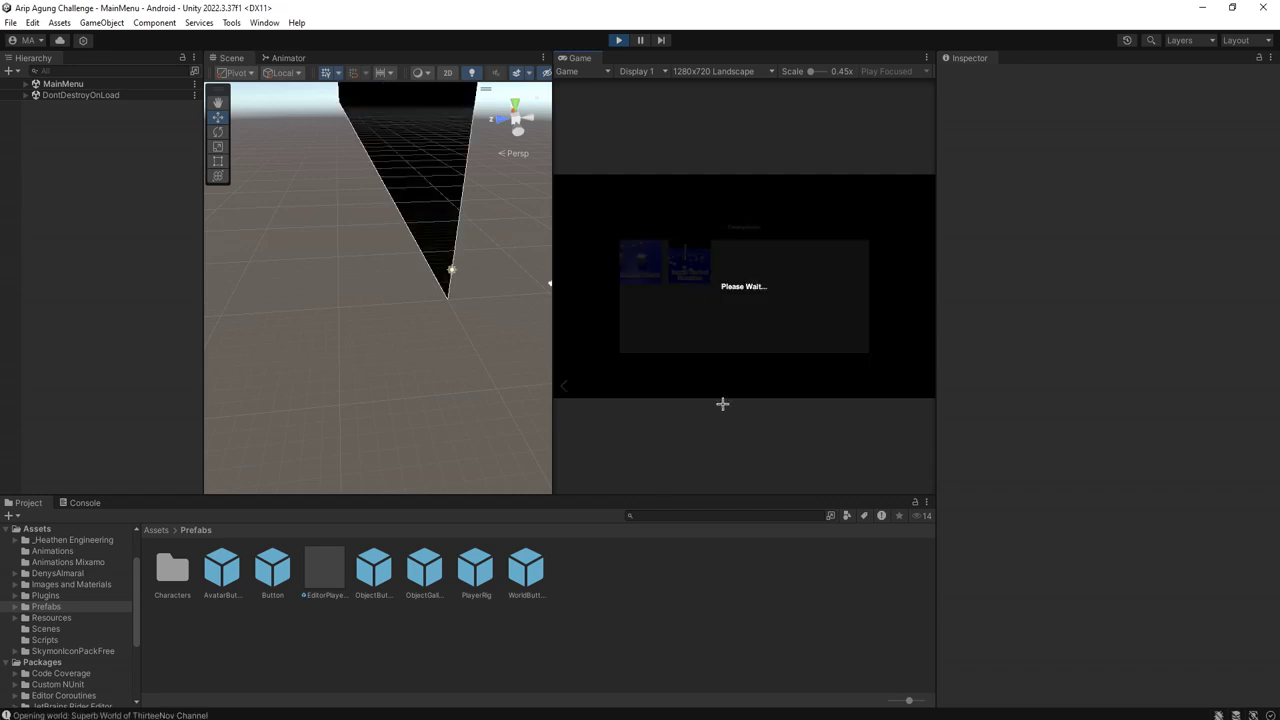
# Step: Pick the first avatar, walk it two directions with the joystick, then stop play mode
pyautogui.click(698, 288)
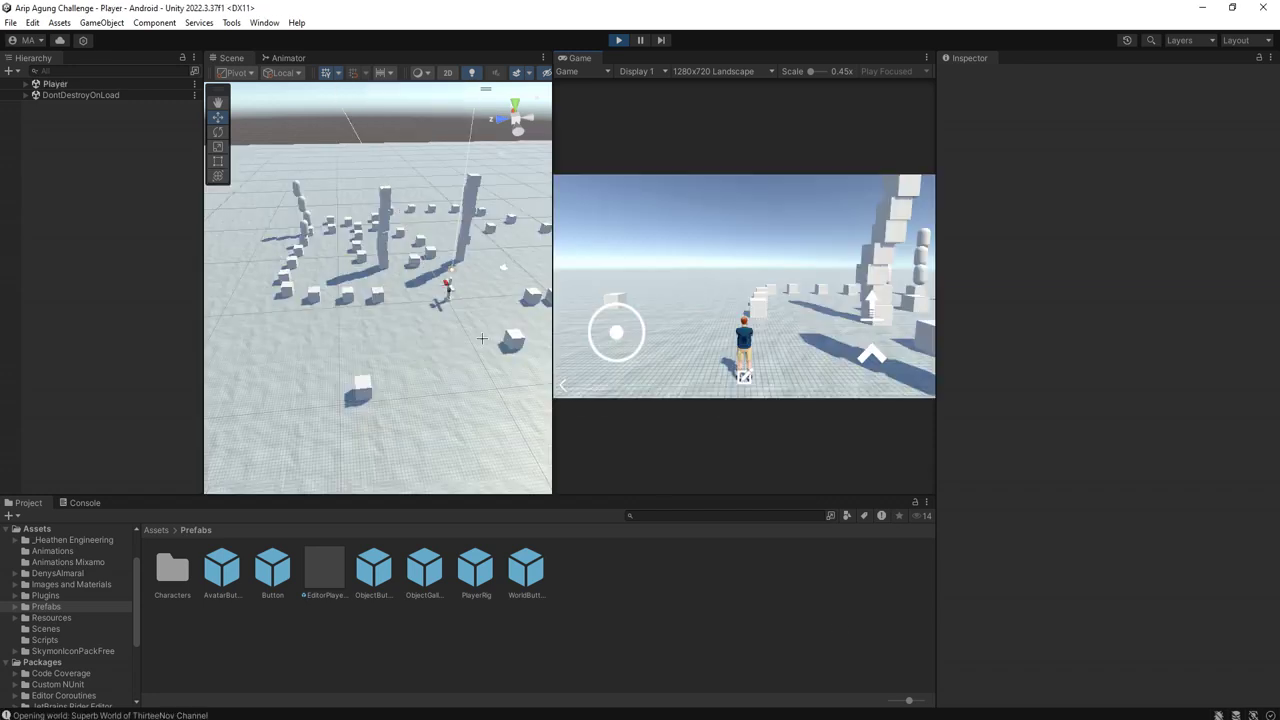
pyautogui.moveTo(617, 334)
pyautogui.mouseDown()
pyautogui.moveTo(587, 431)
pyautogui.moveTo(369, 91)
pyautogui.moveTo(547, 3)
pyautogui.moveTo(1160, 214)
pyautogui.moveTo(397, 104)
pyautogui.mouseUp()
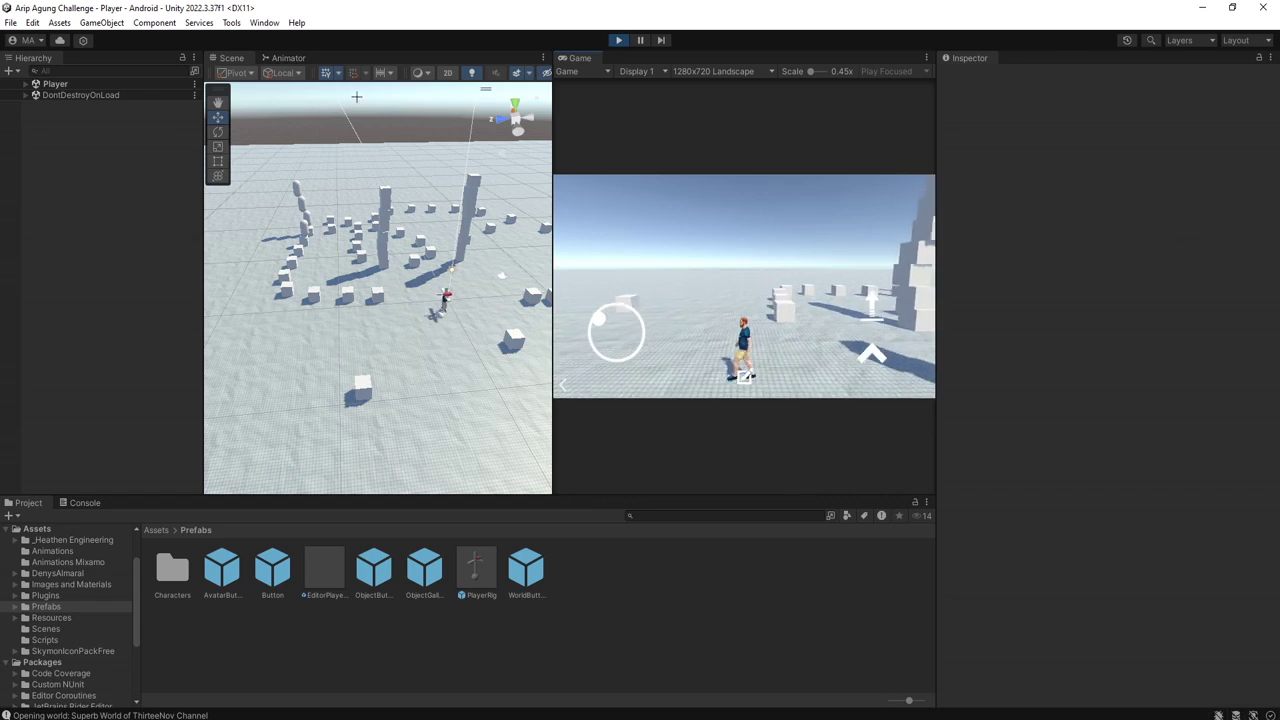
pyautogui.moveTo(397, 104)
pyautogui.mouseDown()
pyautogui.moveTo(615, 620)
pyautogui.moveTo(606, 72)
pyautogui.moveTo(622, 325)
pyautogui.moveTo(563, 7)
pyautogui.mouseUp()
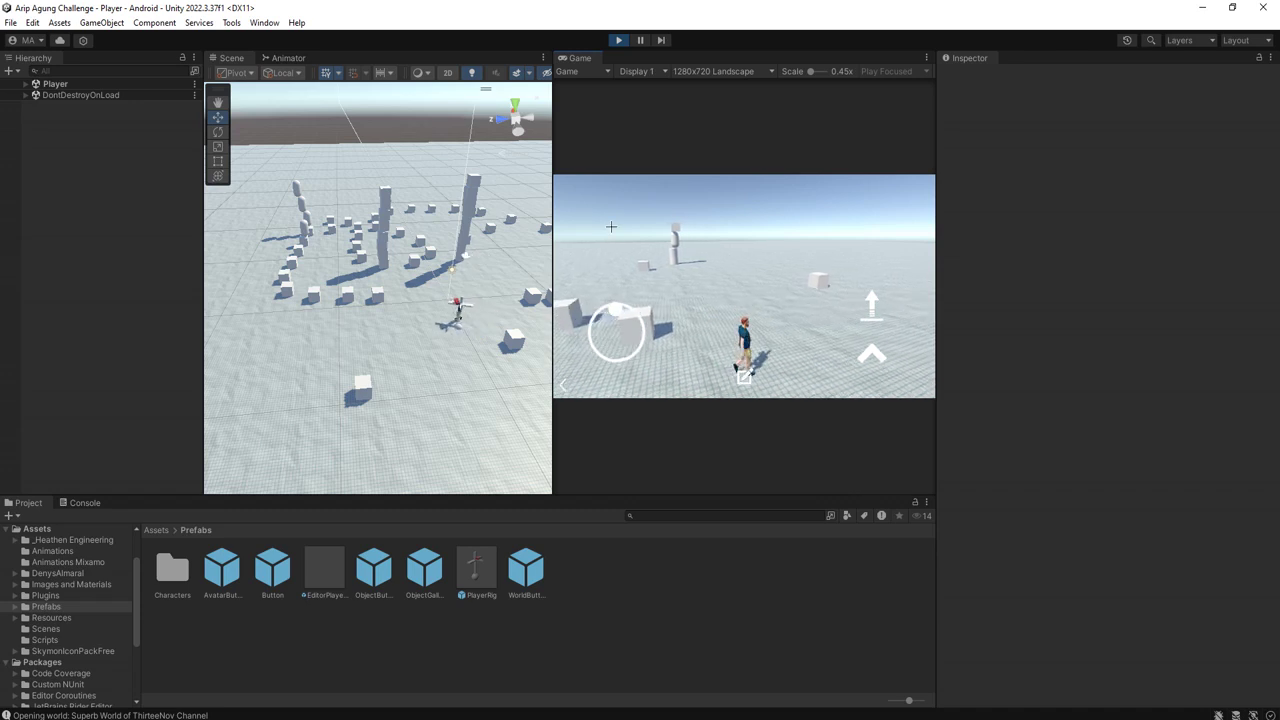
pyautogui.click(617, 41)
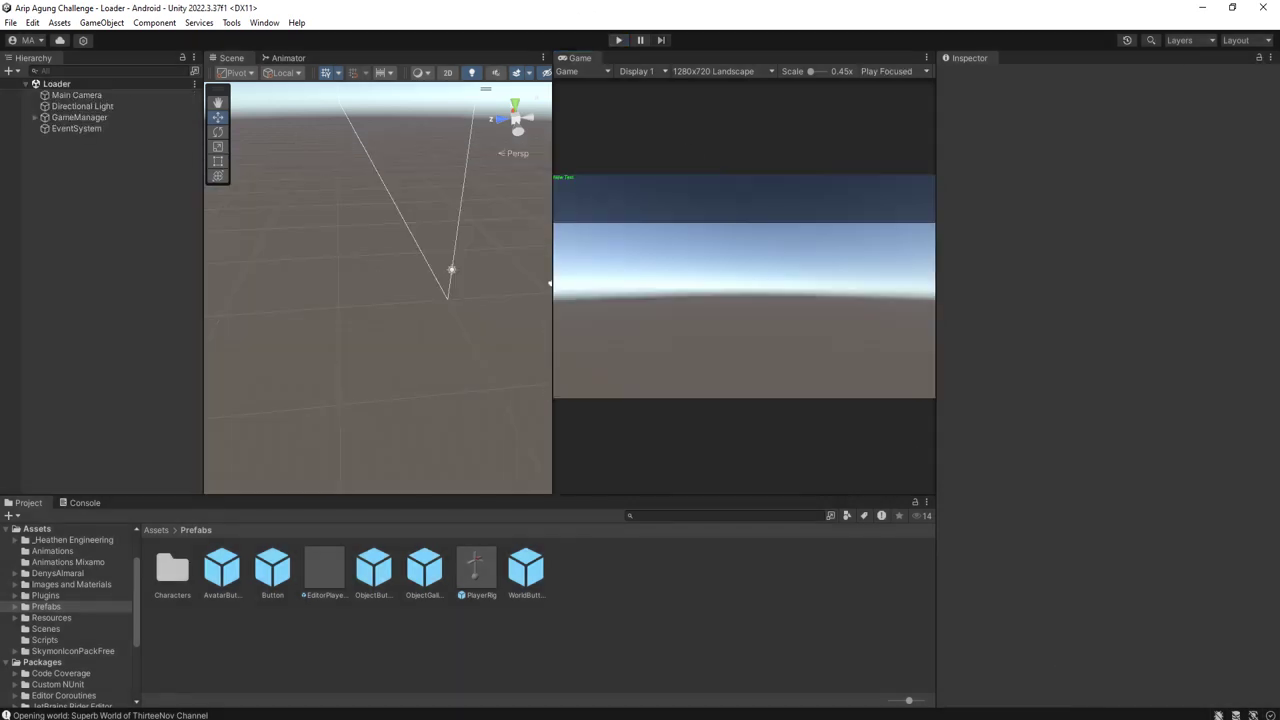
# Step: Change the Lerp's '1 * Time.deltaTime' factor to 5, then return to Unity
pyautogui.hotkey('alt', 'Tab')
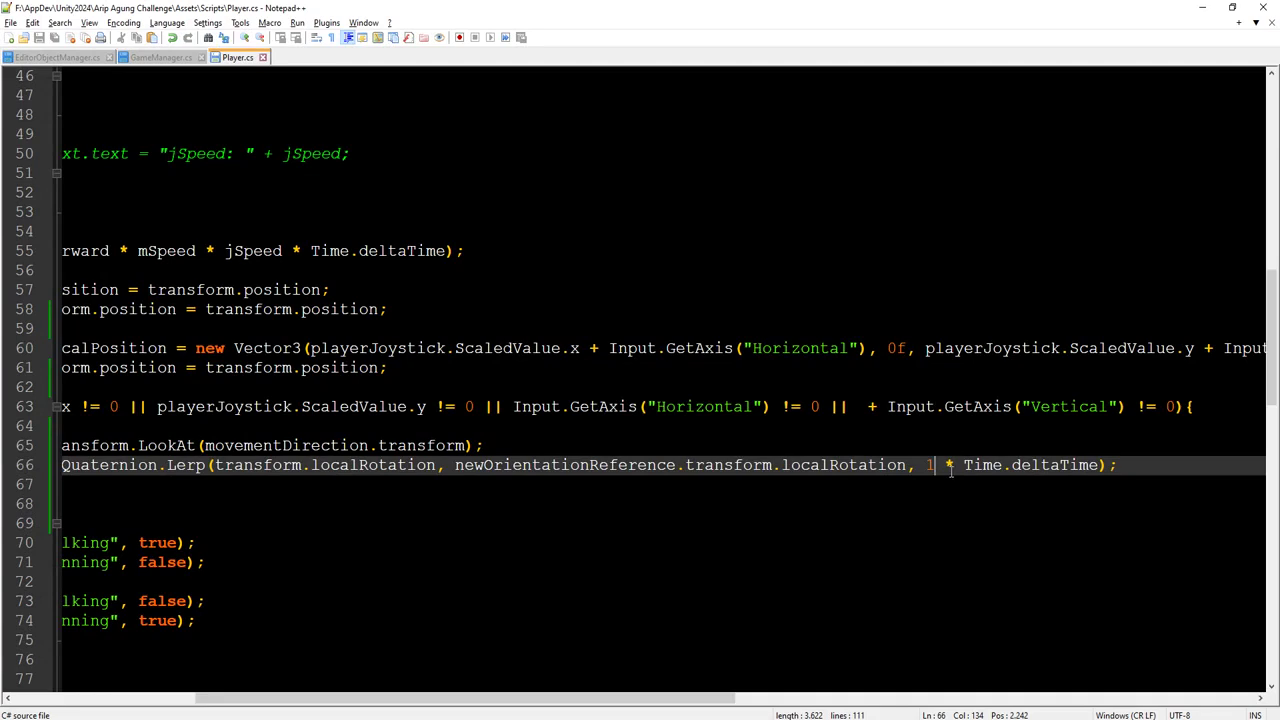
pyautogui.moveTo(926, 465); pyautogui.dragTo(940, 465)
pyautogui.write('5')
pyautogui.hotkey('alt', 'Tab')
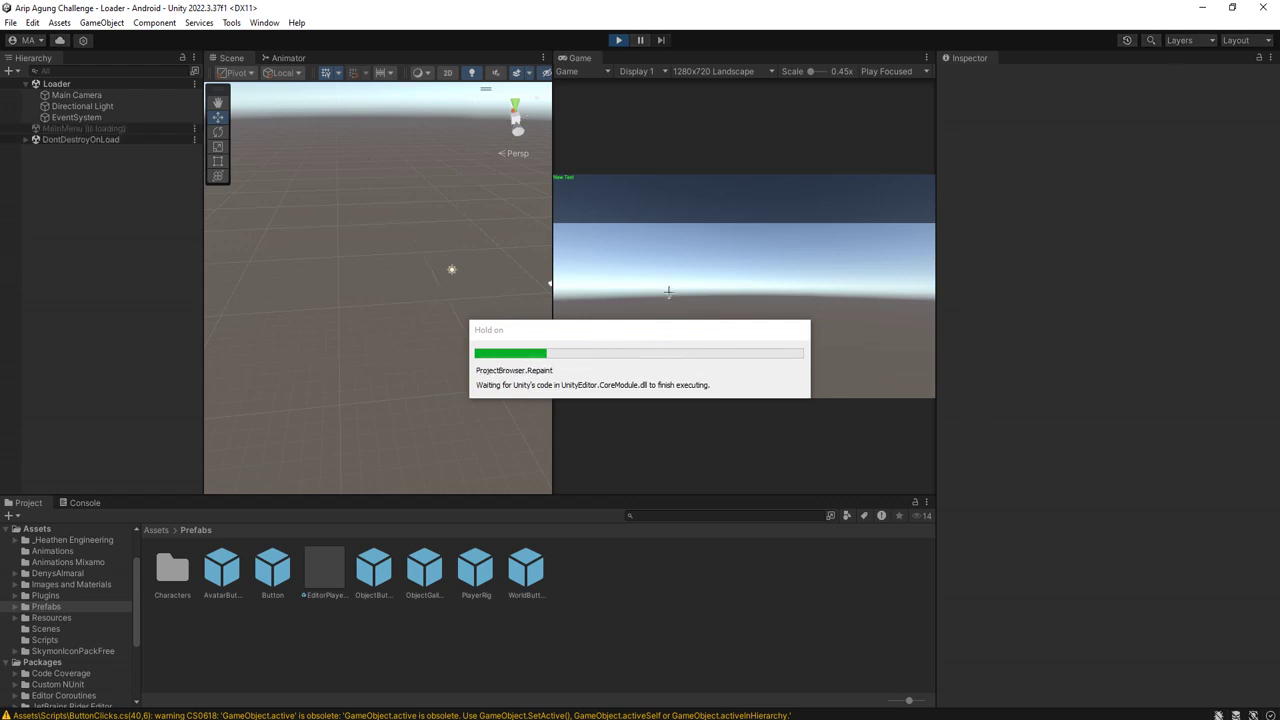
# Step: Open the second existing world, walk the avatar right and turn the camera to check rotation
pyautogui.click(758, 269)
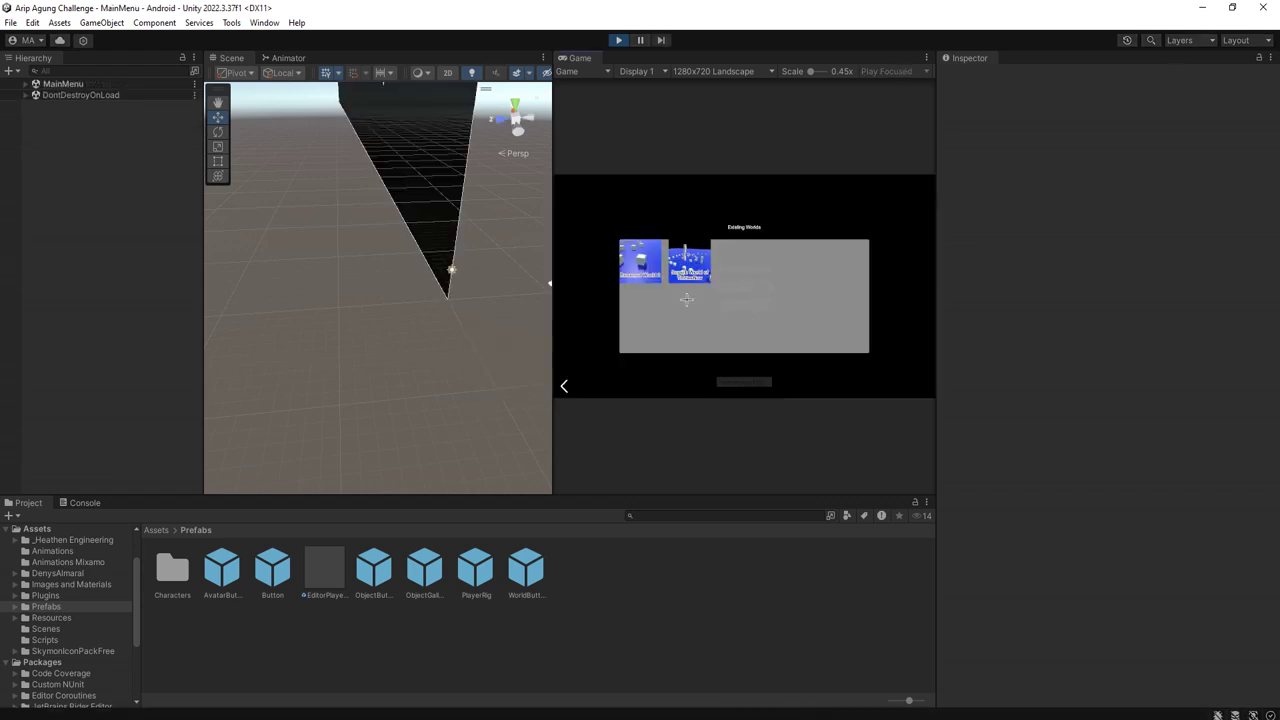
pyautogui.click(688, 268)
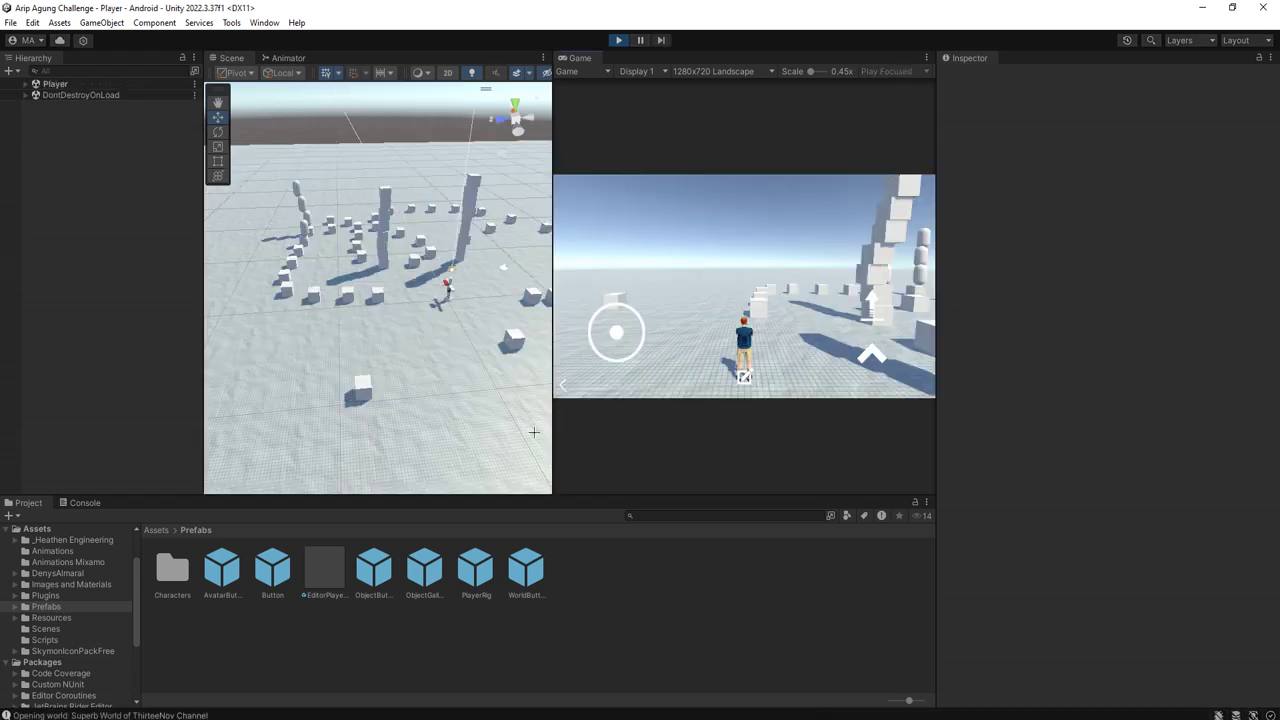
pyautogui.moveTo(615, 333)
pyautogui.mouseDown()
pyautogui.moveTo(1118, 350)
pyautogui.moveTo(205, 233)
pyautogui.moveTo(69, 278)
pyautogui.moveTo(650, 338)
pyautogui.mouseUp()
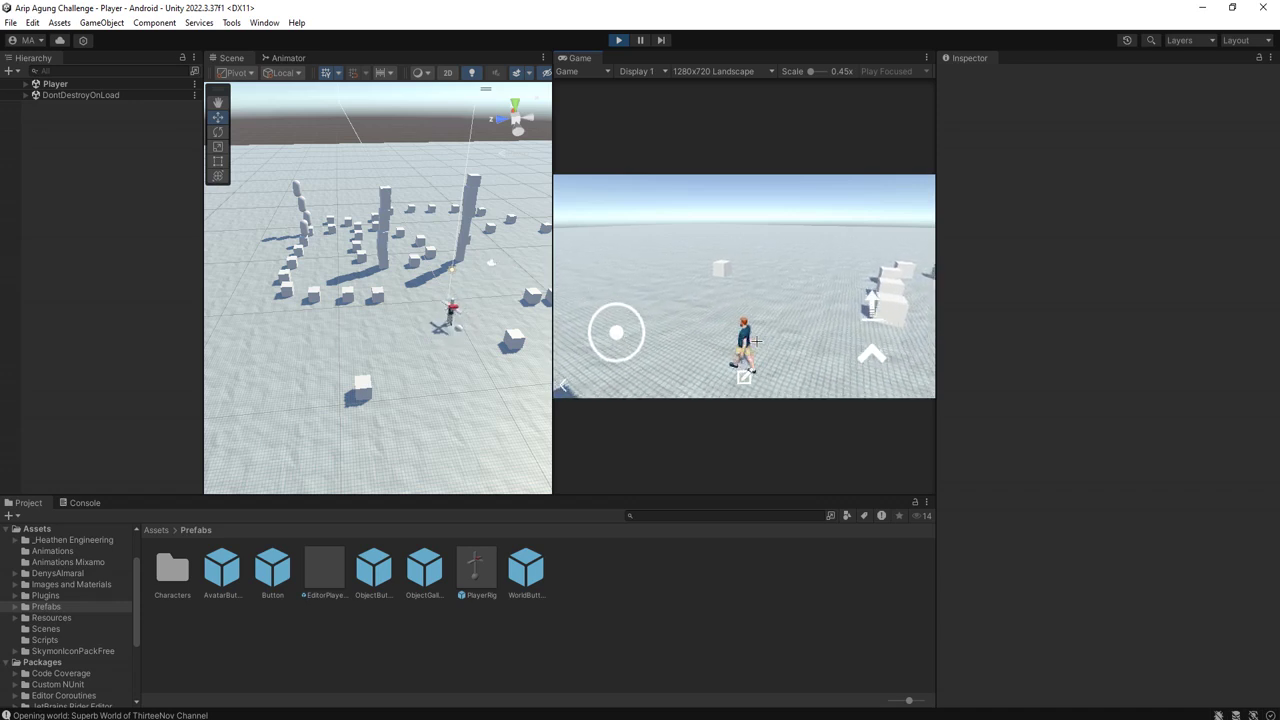
pyautogui.moveTo(758, 340); pyautogui.dragTo(734, 292)
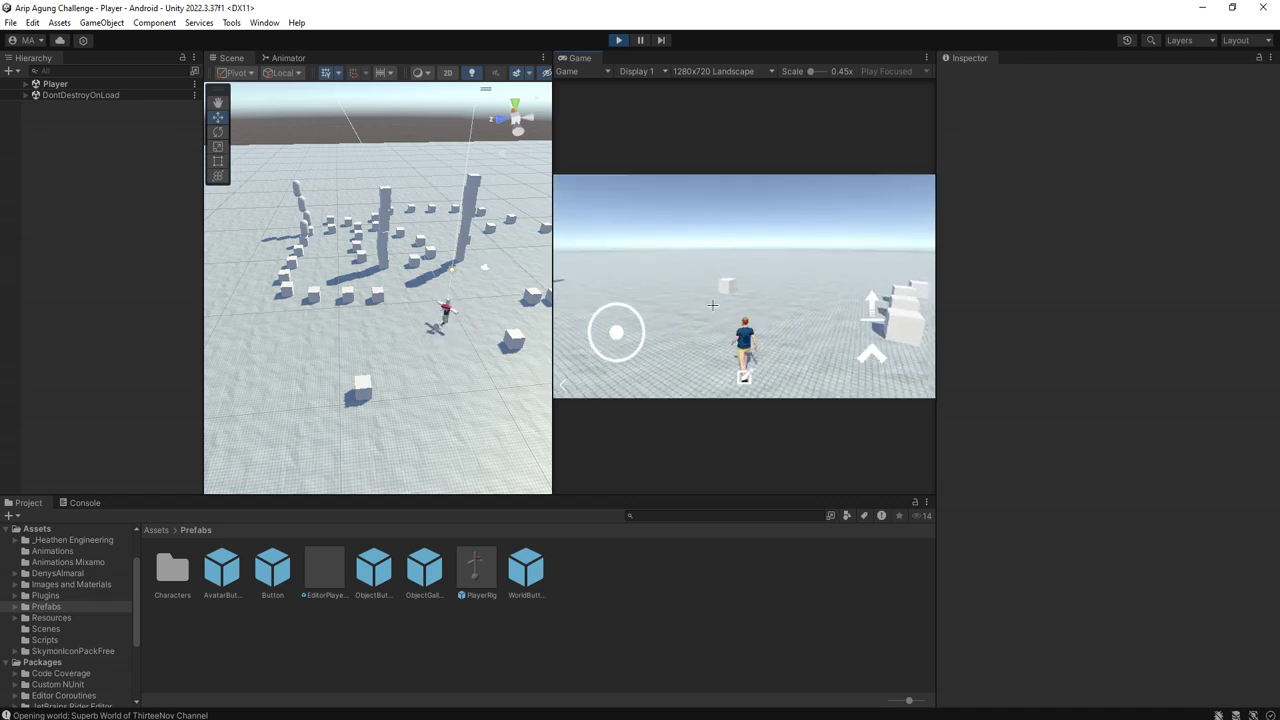